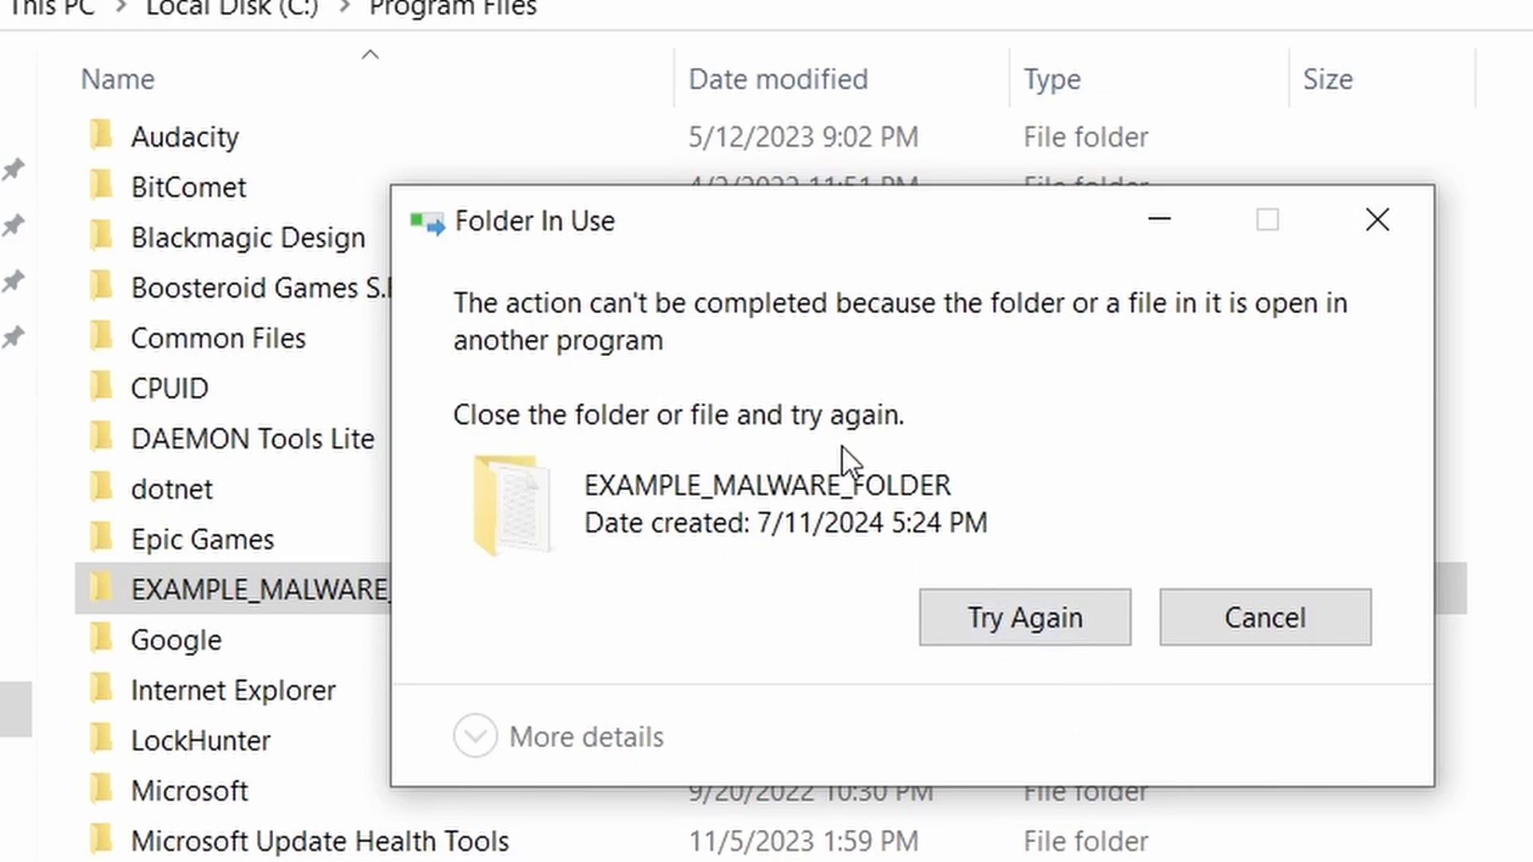
# Step: Retry the locked folder delete, then remove the chrome policy template and close the templates window
pyautogui.click(1008, 627)
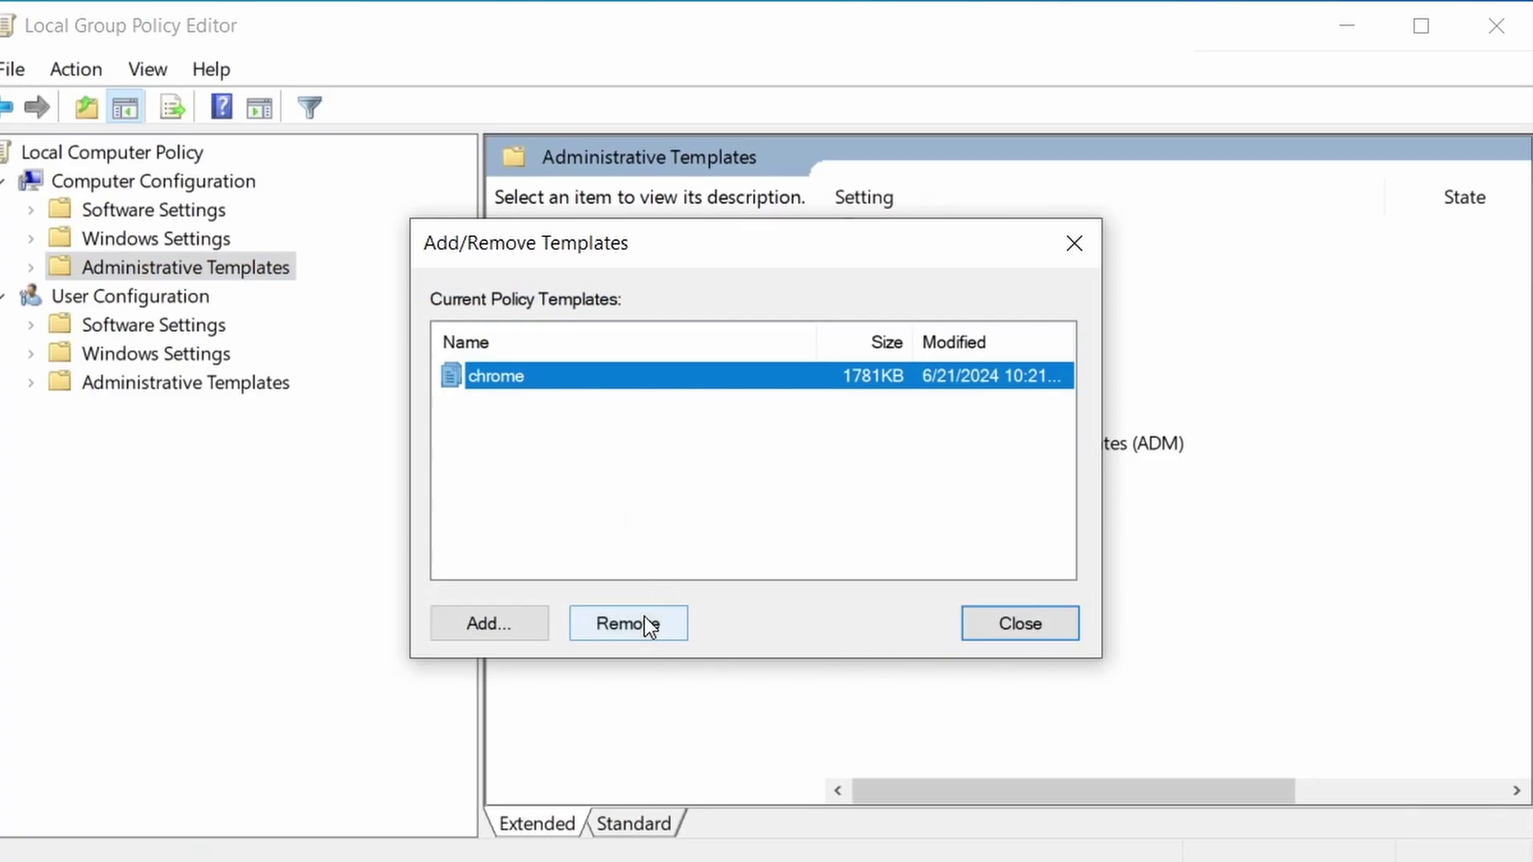
pyautogui.click(648, 629)
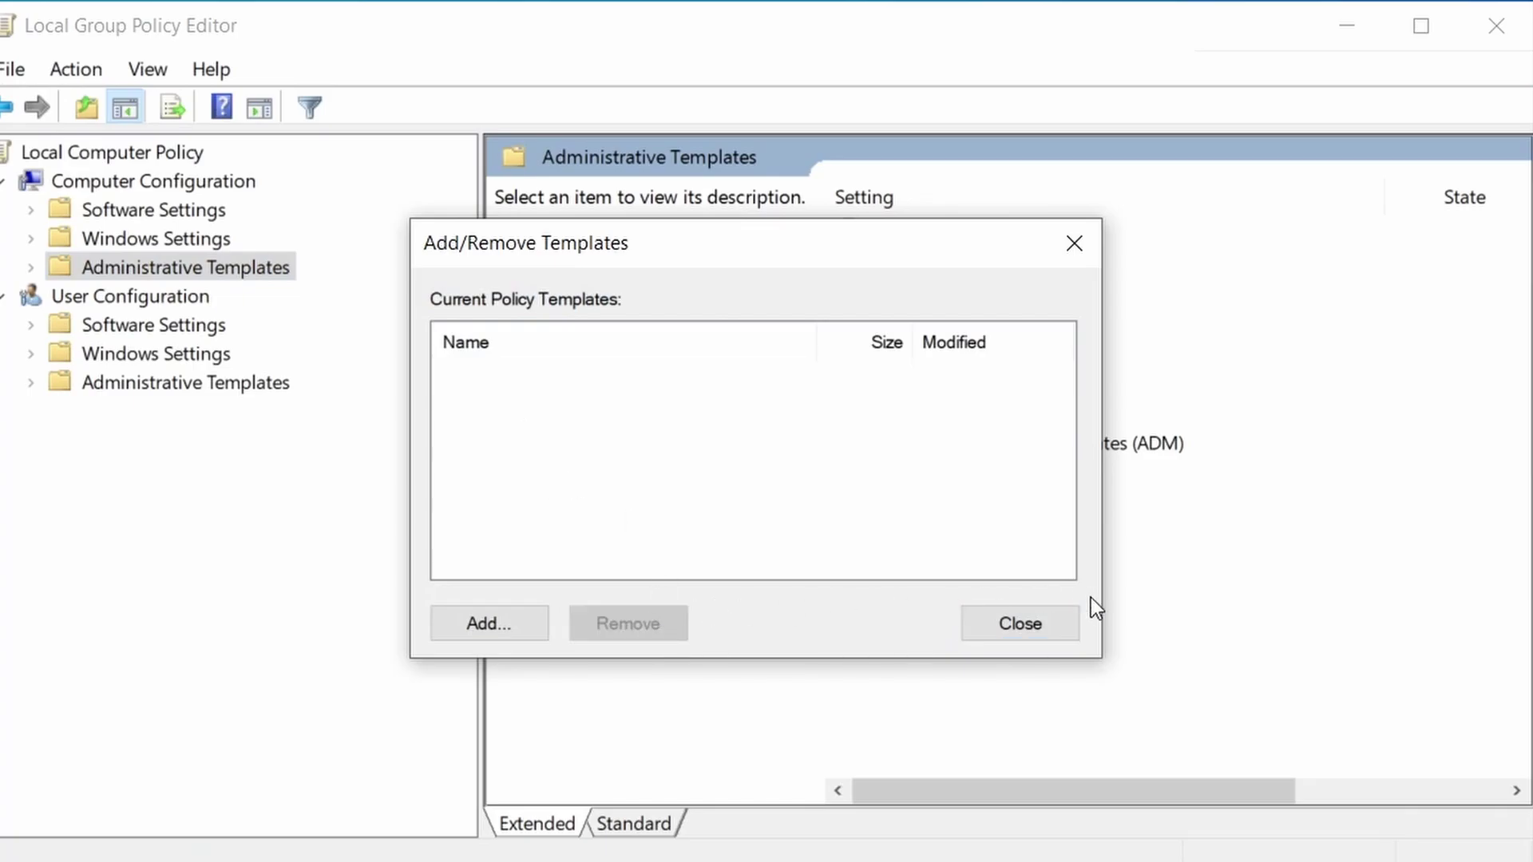
pyautogui.click(1021, 622)
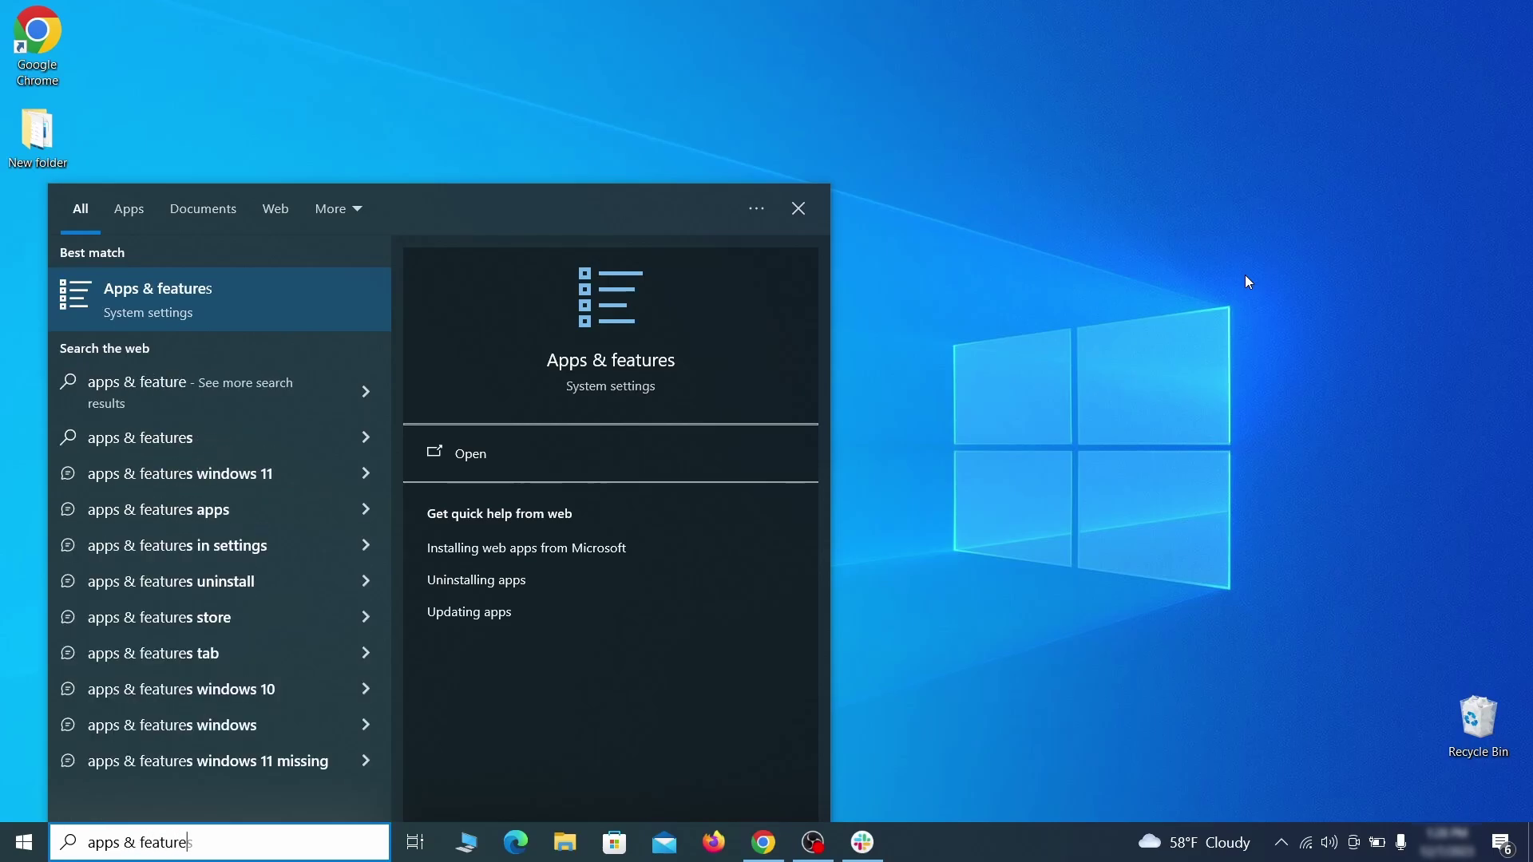
# Step: In Apps & features, sort apps by install date and select Example Malware App
pyautogui.press('Return')
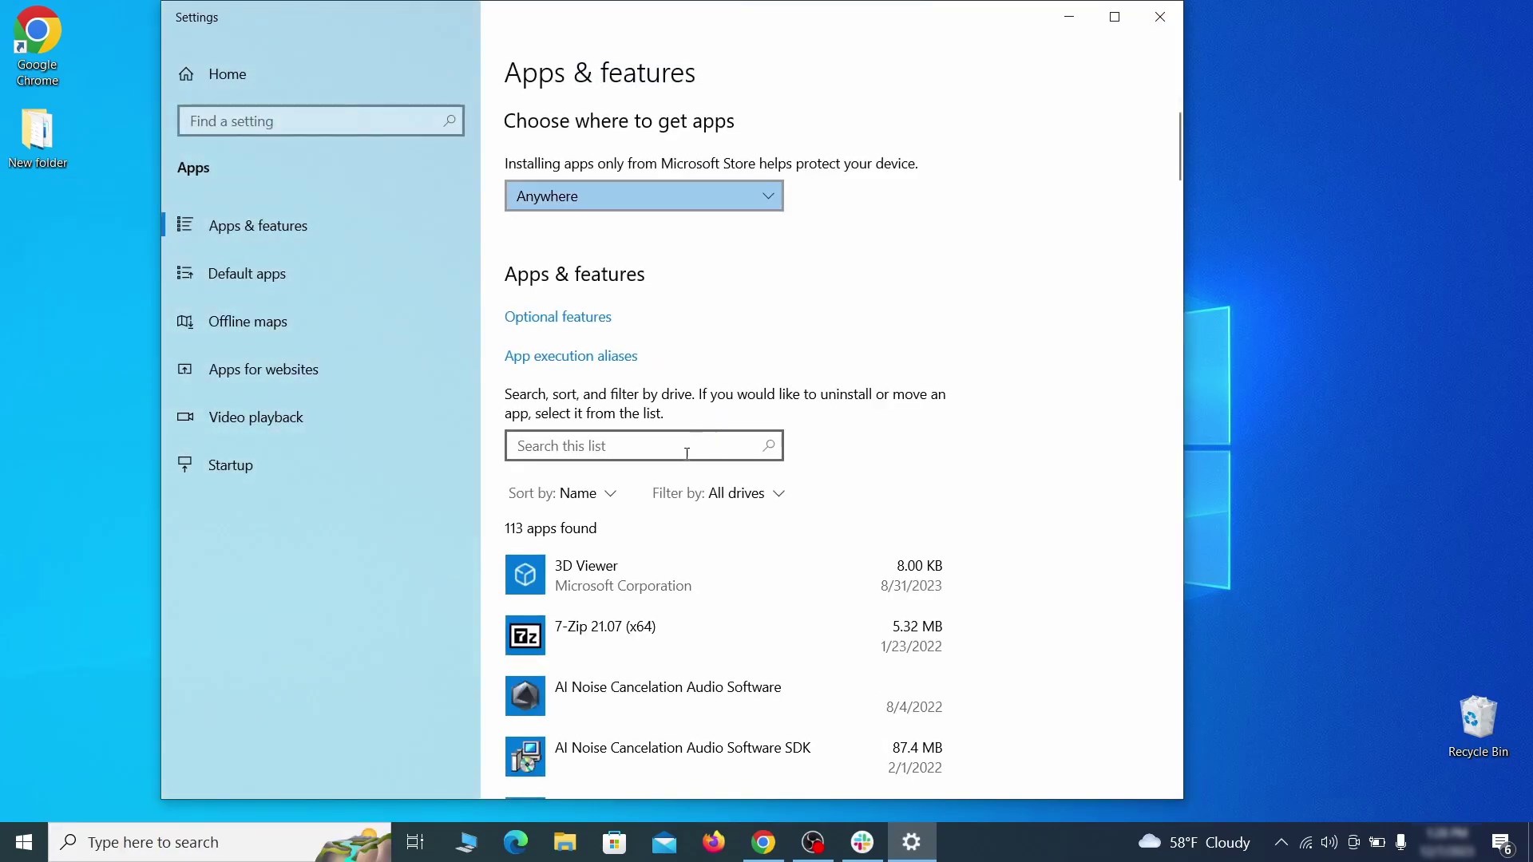
pyautogui.click(587, 493)
pyautogui.click(587, 598)
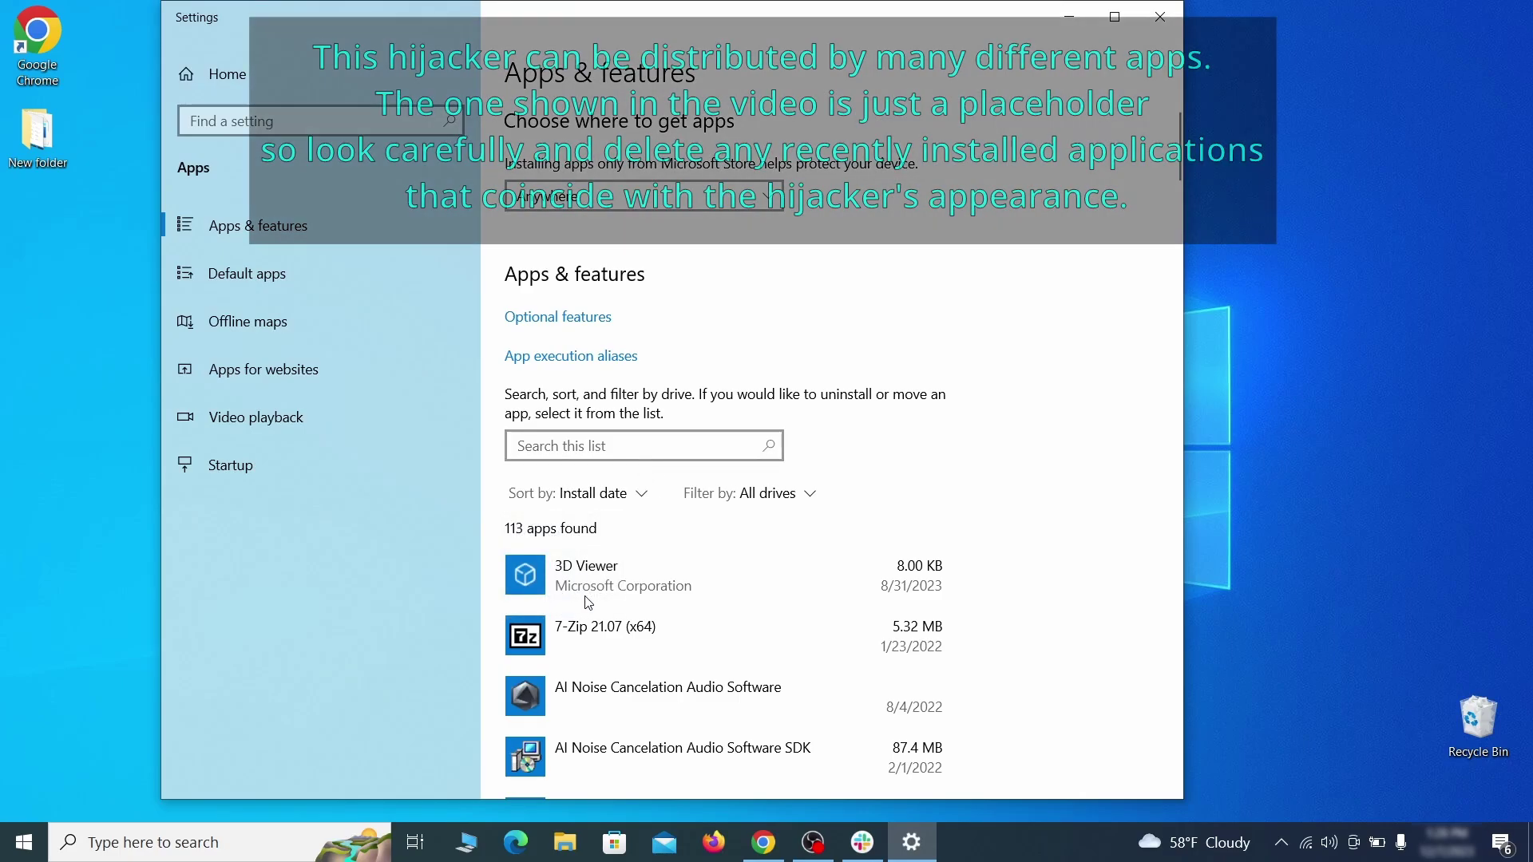
pyautogui.scroll(-2, 766, 551)
pyautogui.click(781, 575)
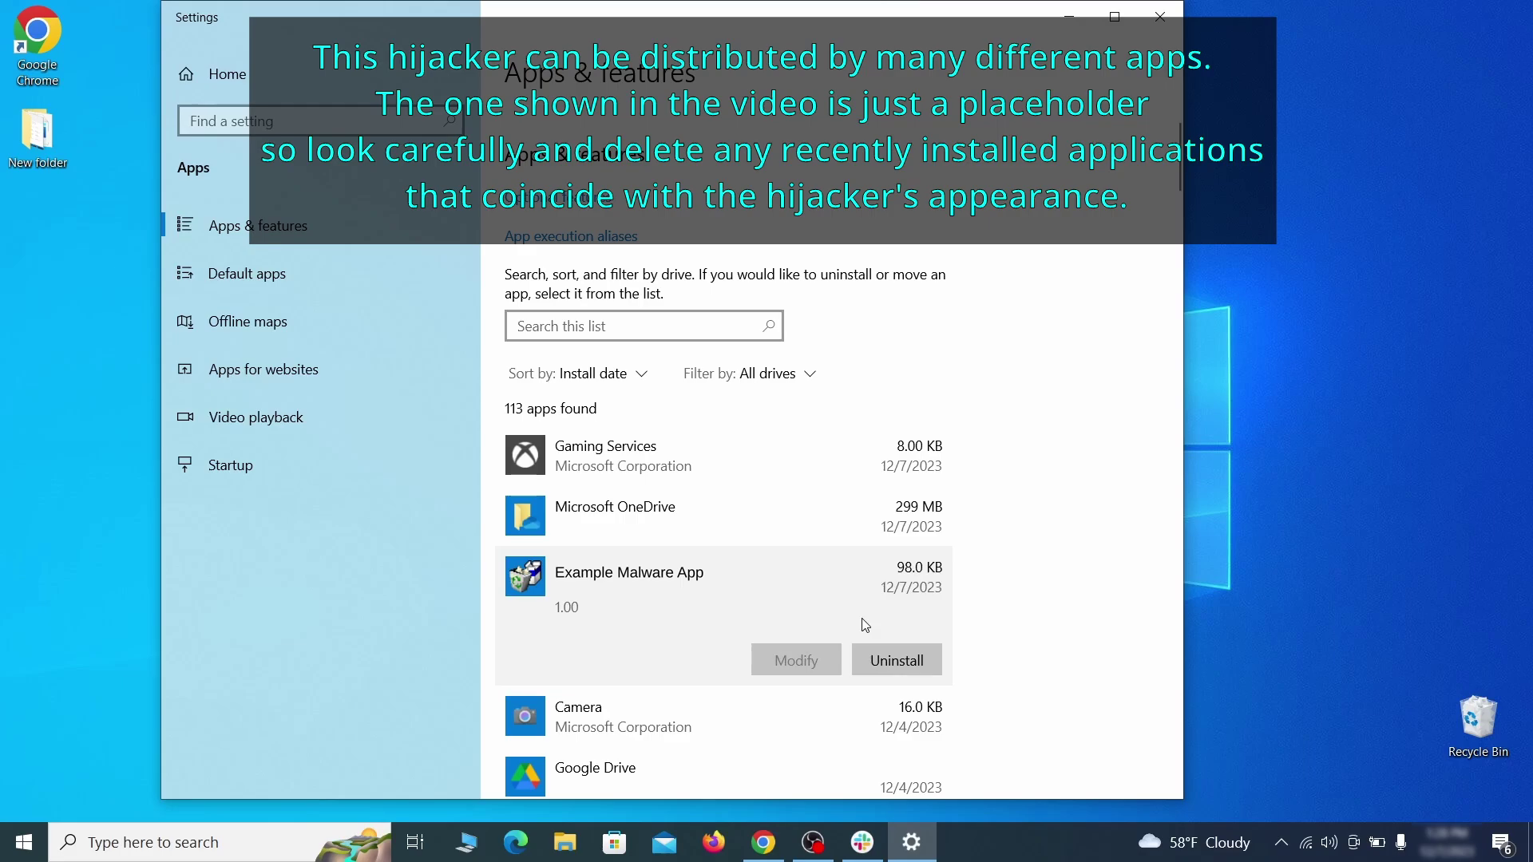
# Step: Uninstall Example Malware App, confirming and finishing the uninstaller
pyautogui.click(916, 656)
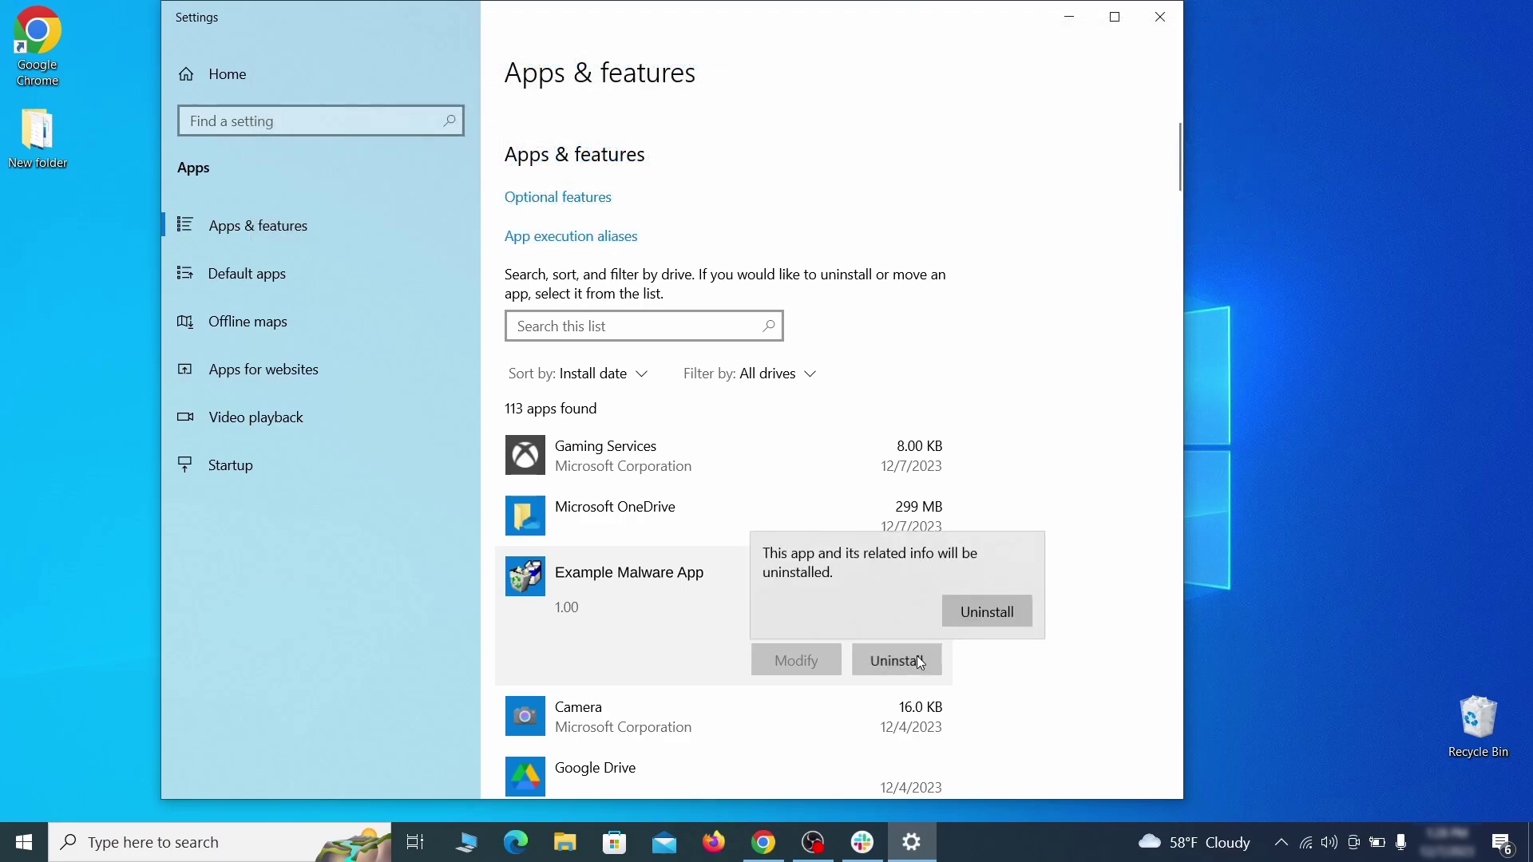
pyautogui.click(1017, 612)
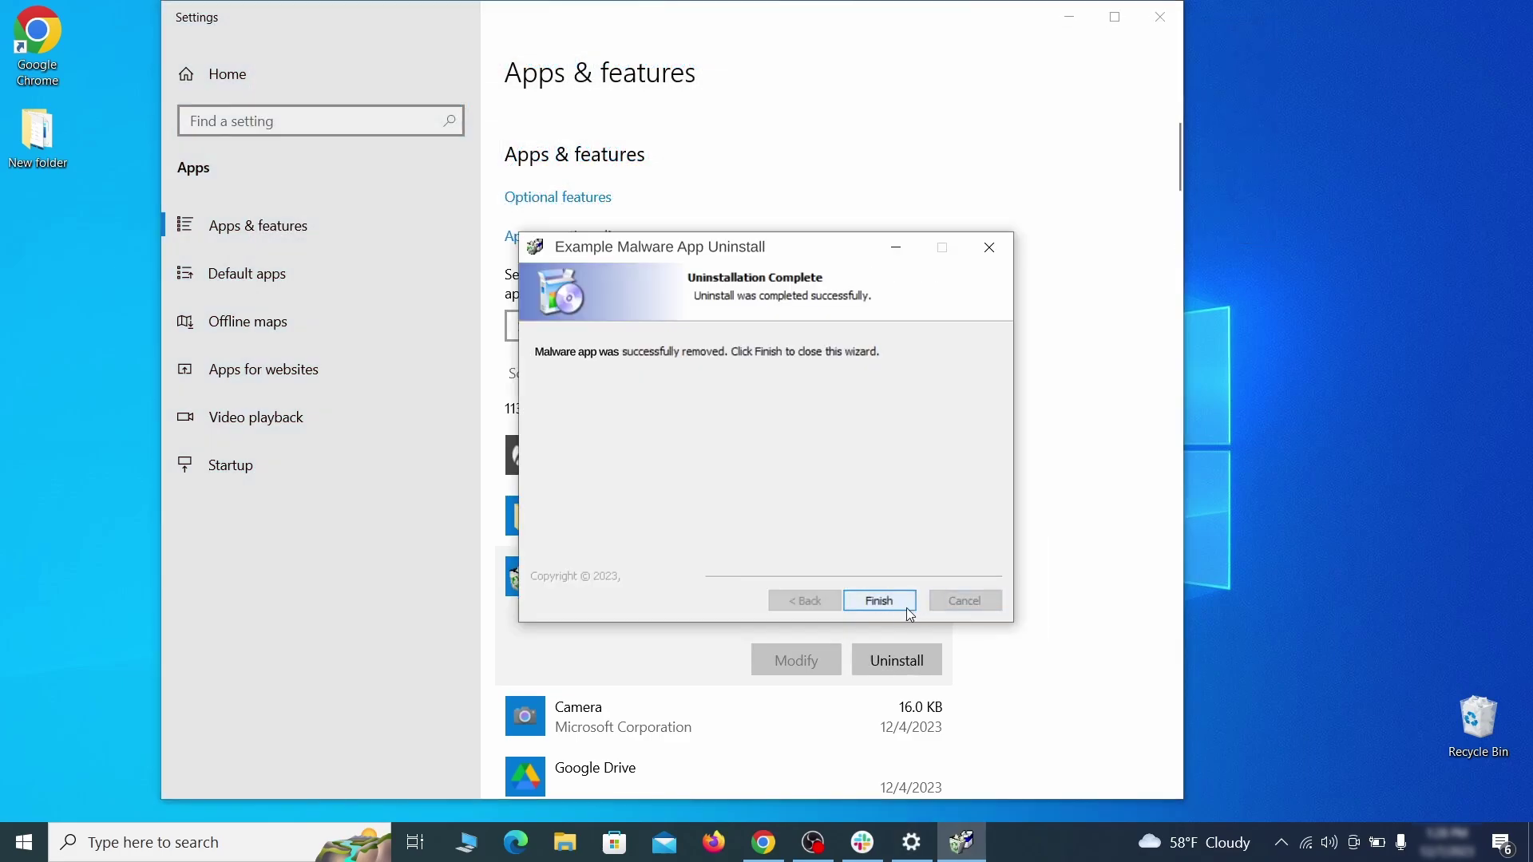
pyautogui.click(878, 601)
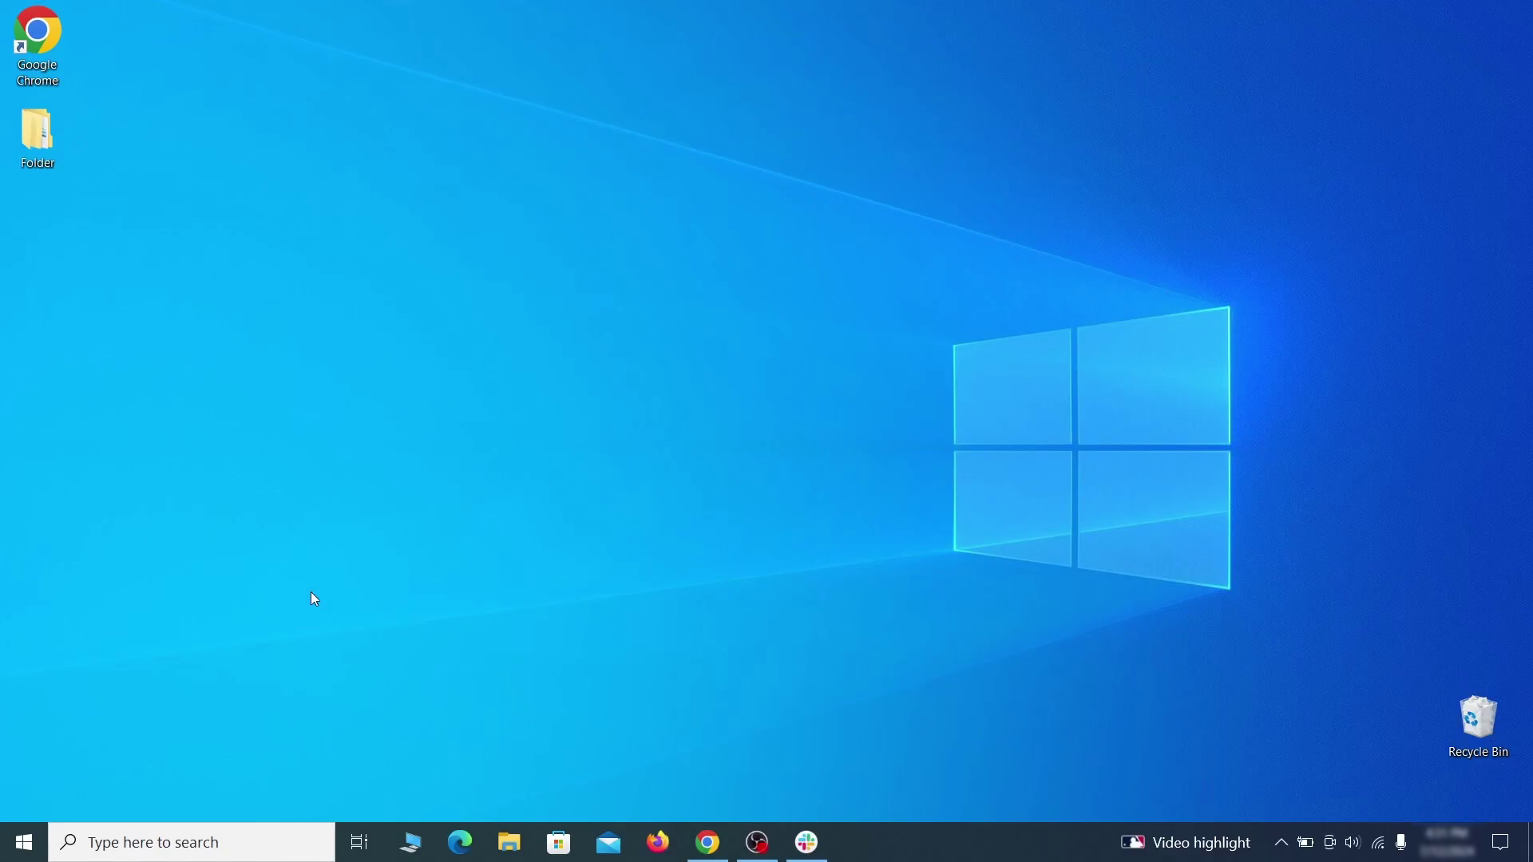
# Step: In File Explorer Options View settings, enable 'Show hidden files, folders, and drives' and apply it
pyautogui.click(30, 836)
pyautogui.write('fo')
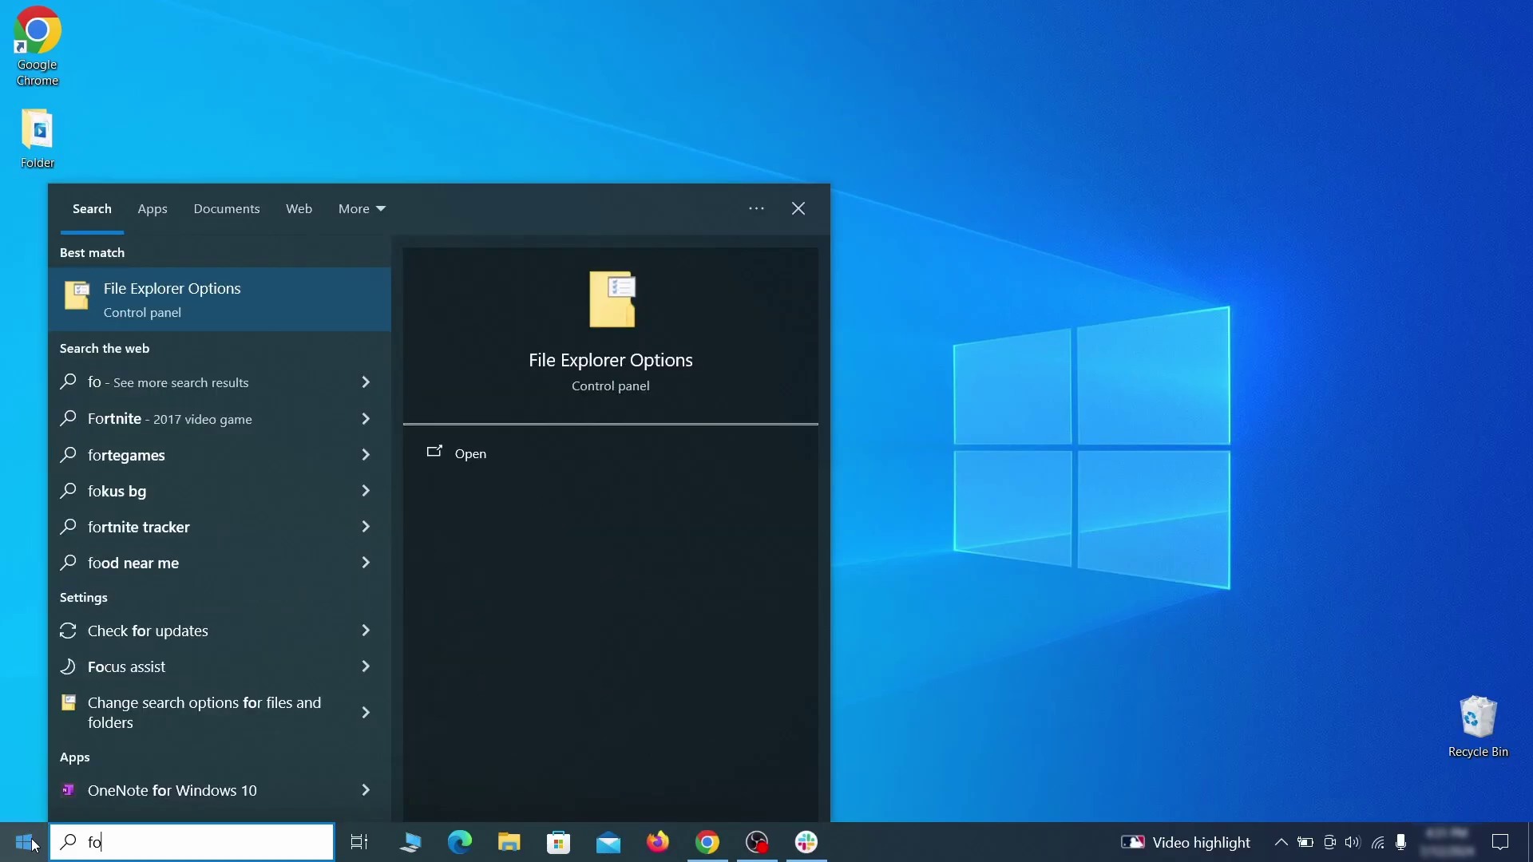
pyautogui.write('lder options')
pyautogui.press('Return')
pyautogui.click(302, 194)
pyautogui.click(287, 455)
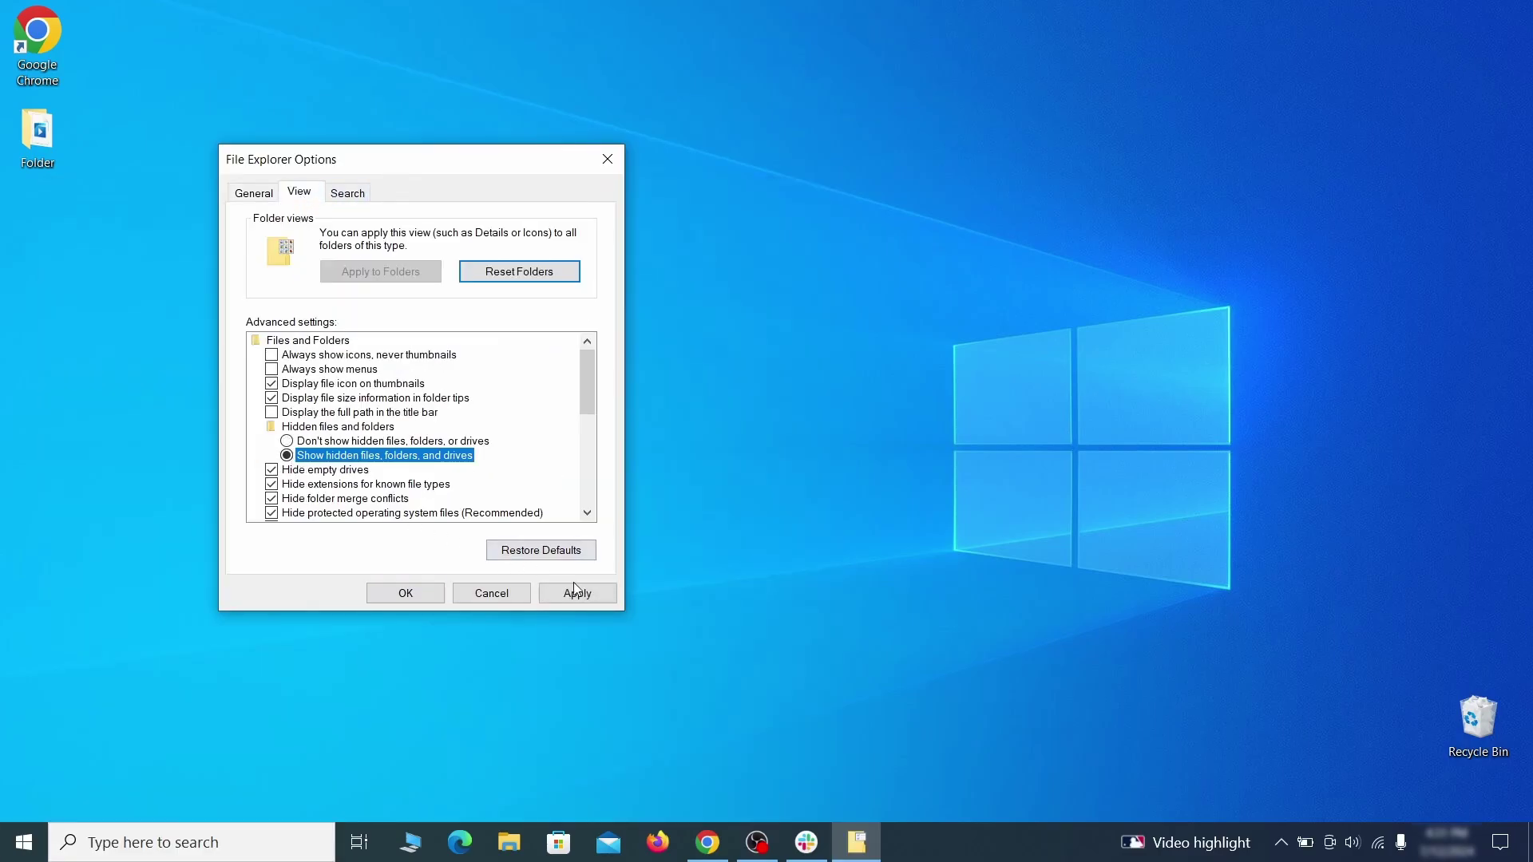
pyautogui.click(441, 595)
pyautogui.click(405, 594)
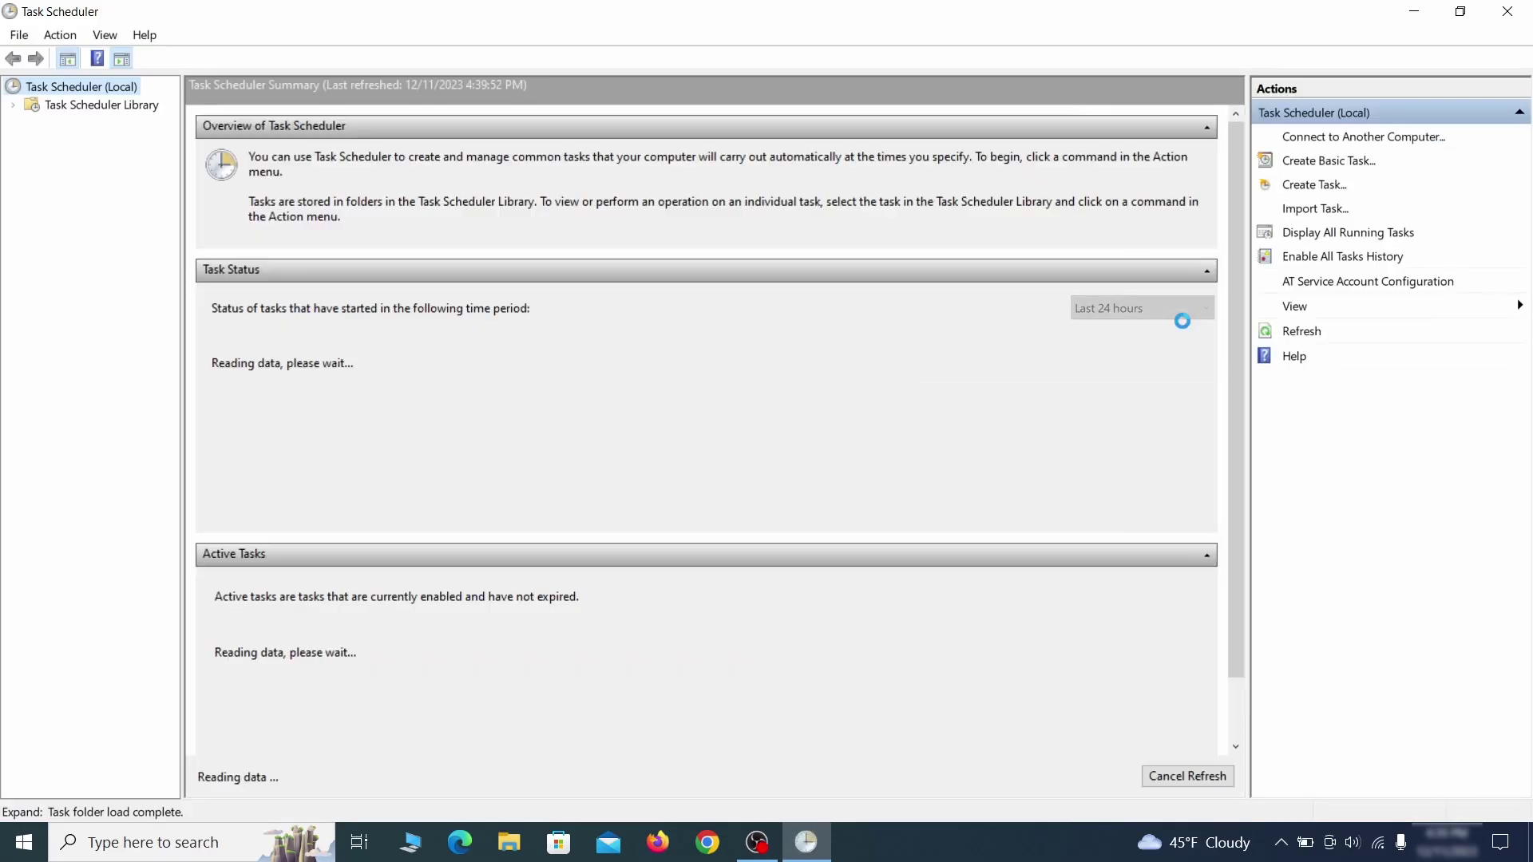
# Step: Review the Example Malware App task's Triggers and Actions in its properties
pyautogui.click(136, 104)
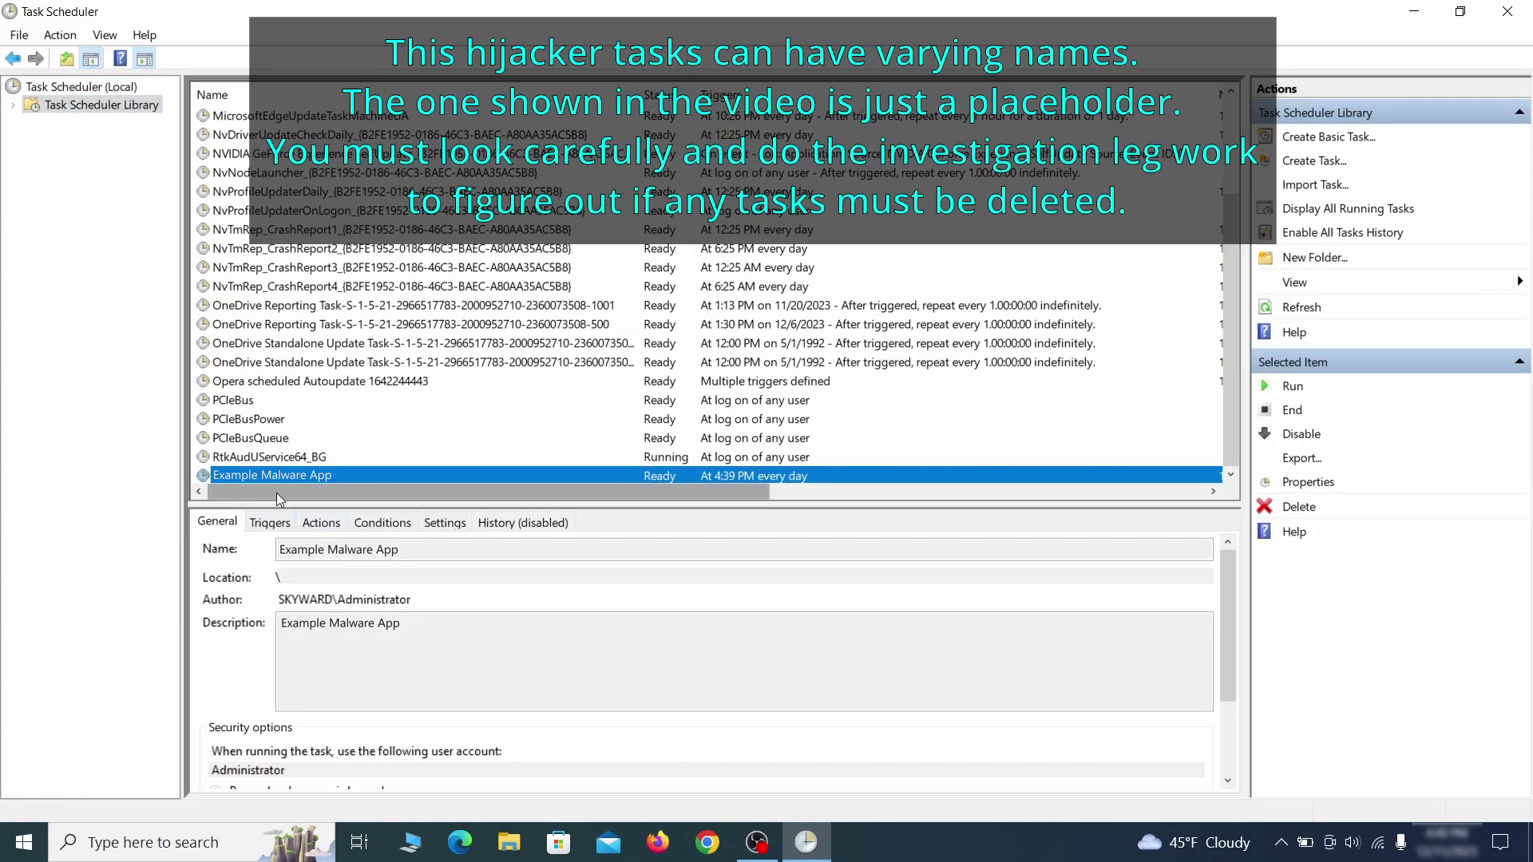
pyautogui.rightClick(439, 477)
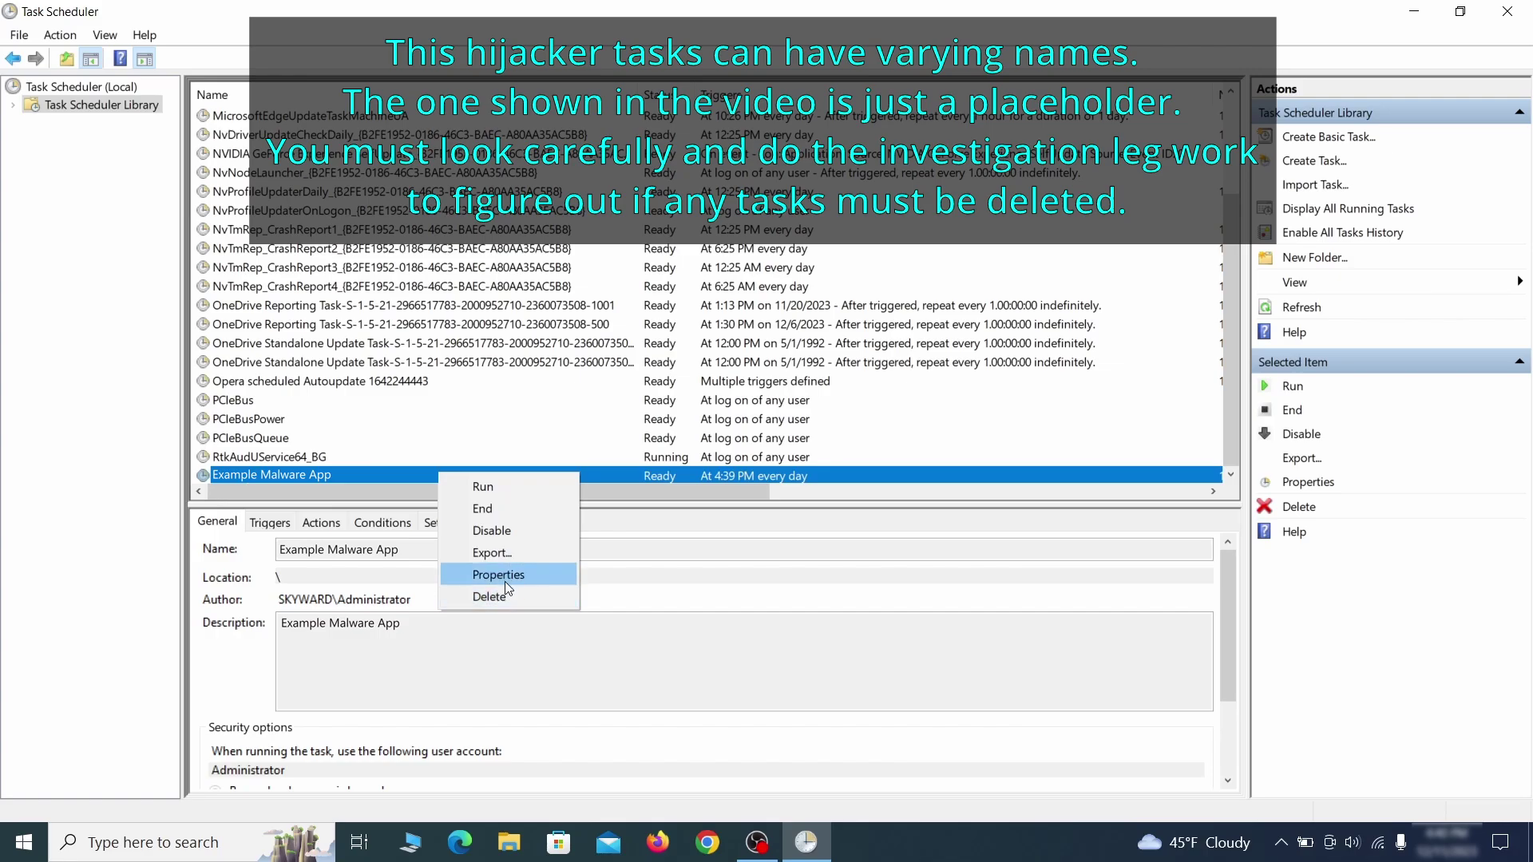
pyautogui.click(504, 580)
pyautogui.click(175, 131)
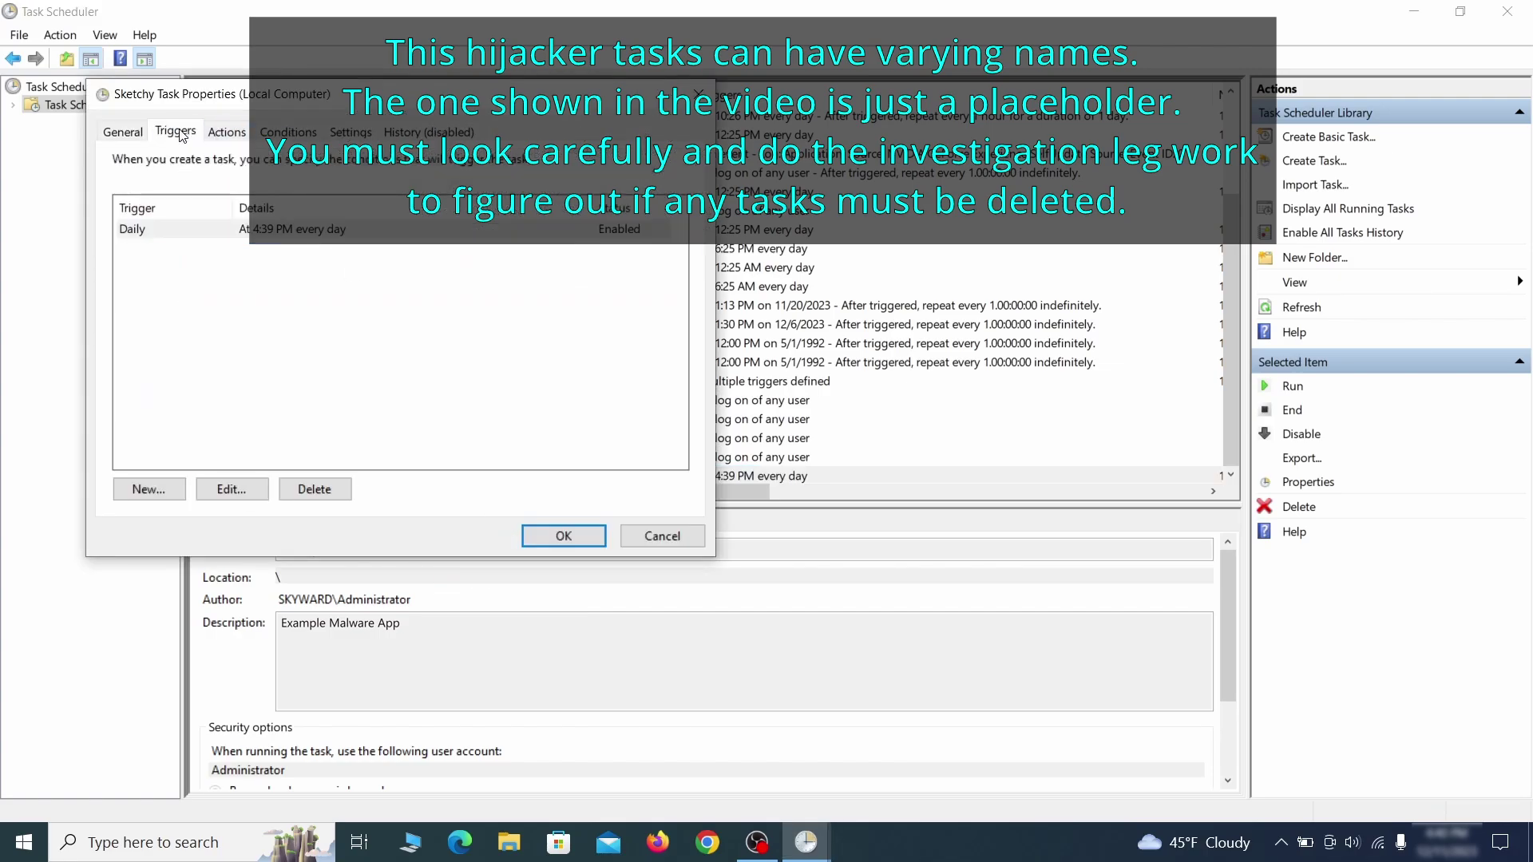
pyautogui.click(228, 132)
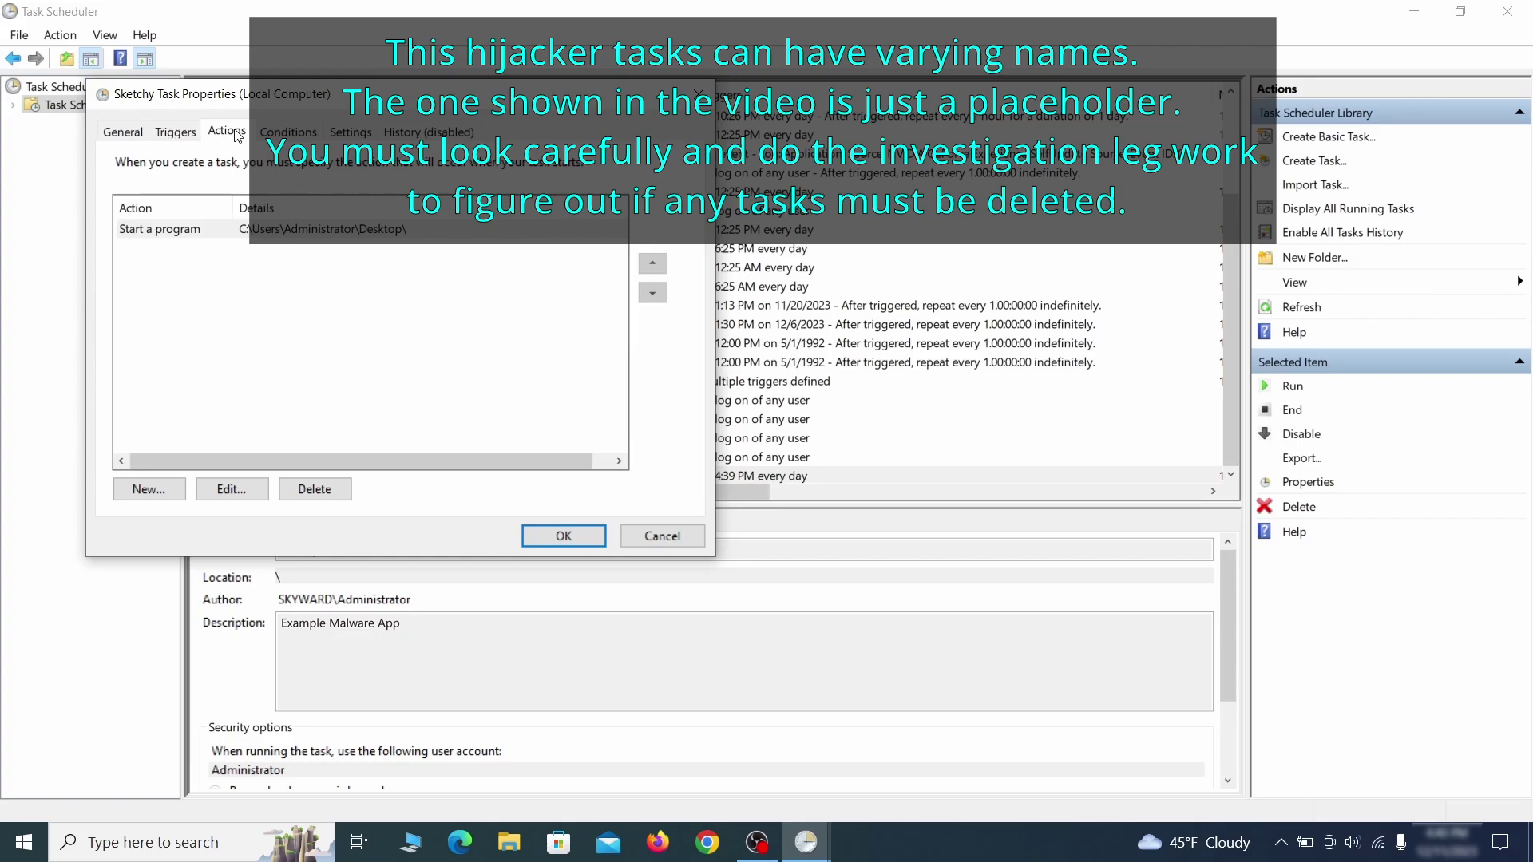
pyautogui.press('Escape')
# Step: Delete the Example Malware App scheduled task from the Task Scheduler Library
pyautogui.rightClick(492, 475)
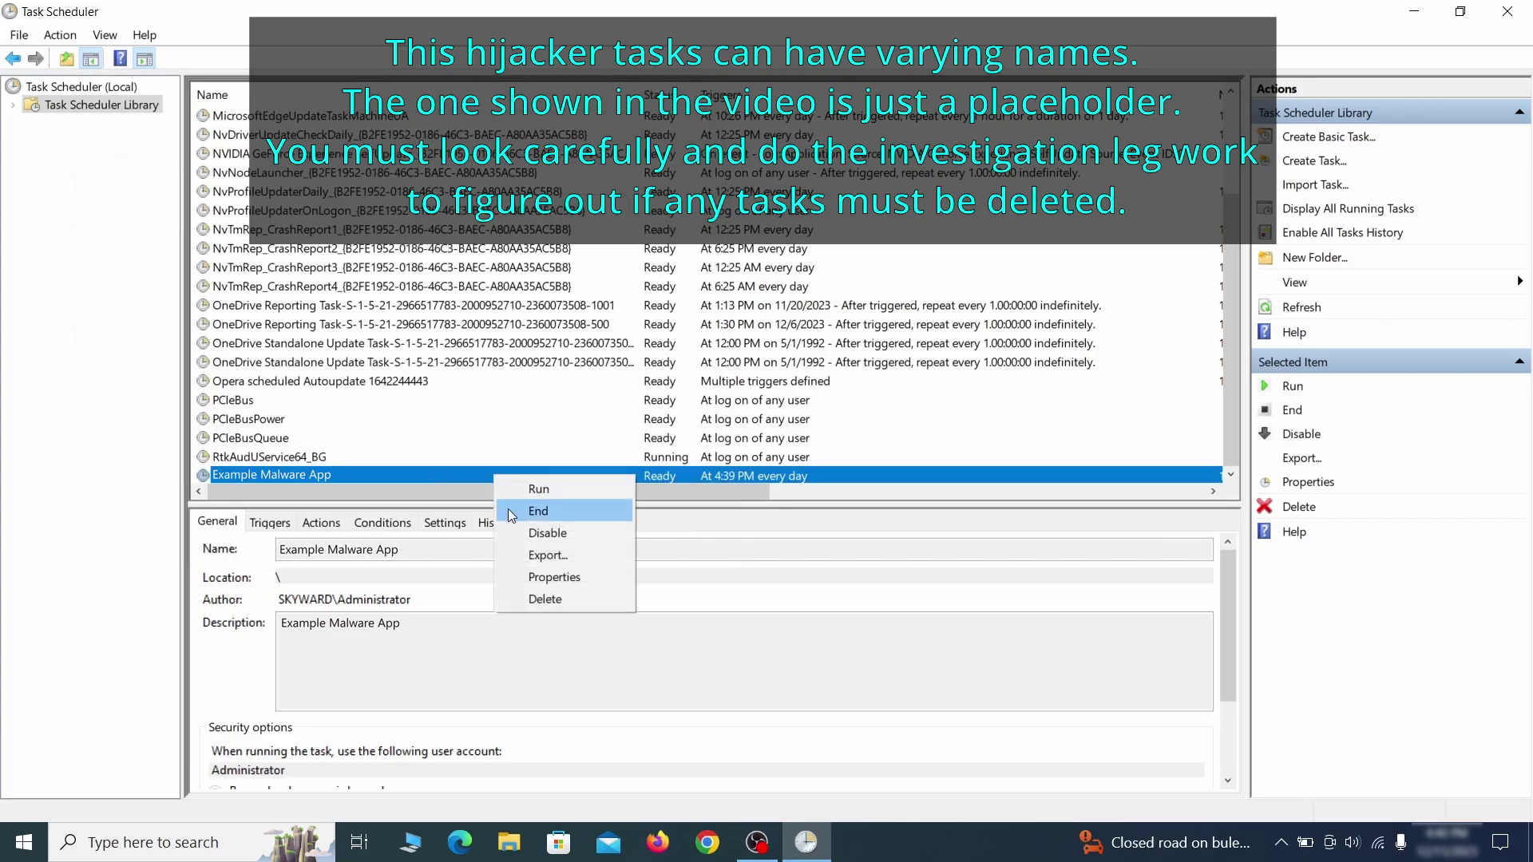
pyautogui.click(545, 597)
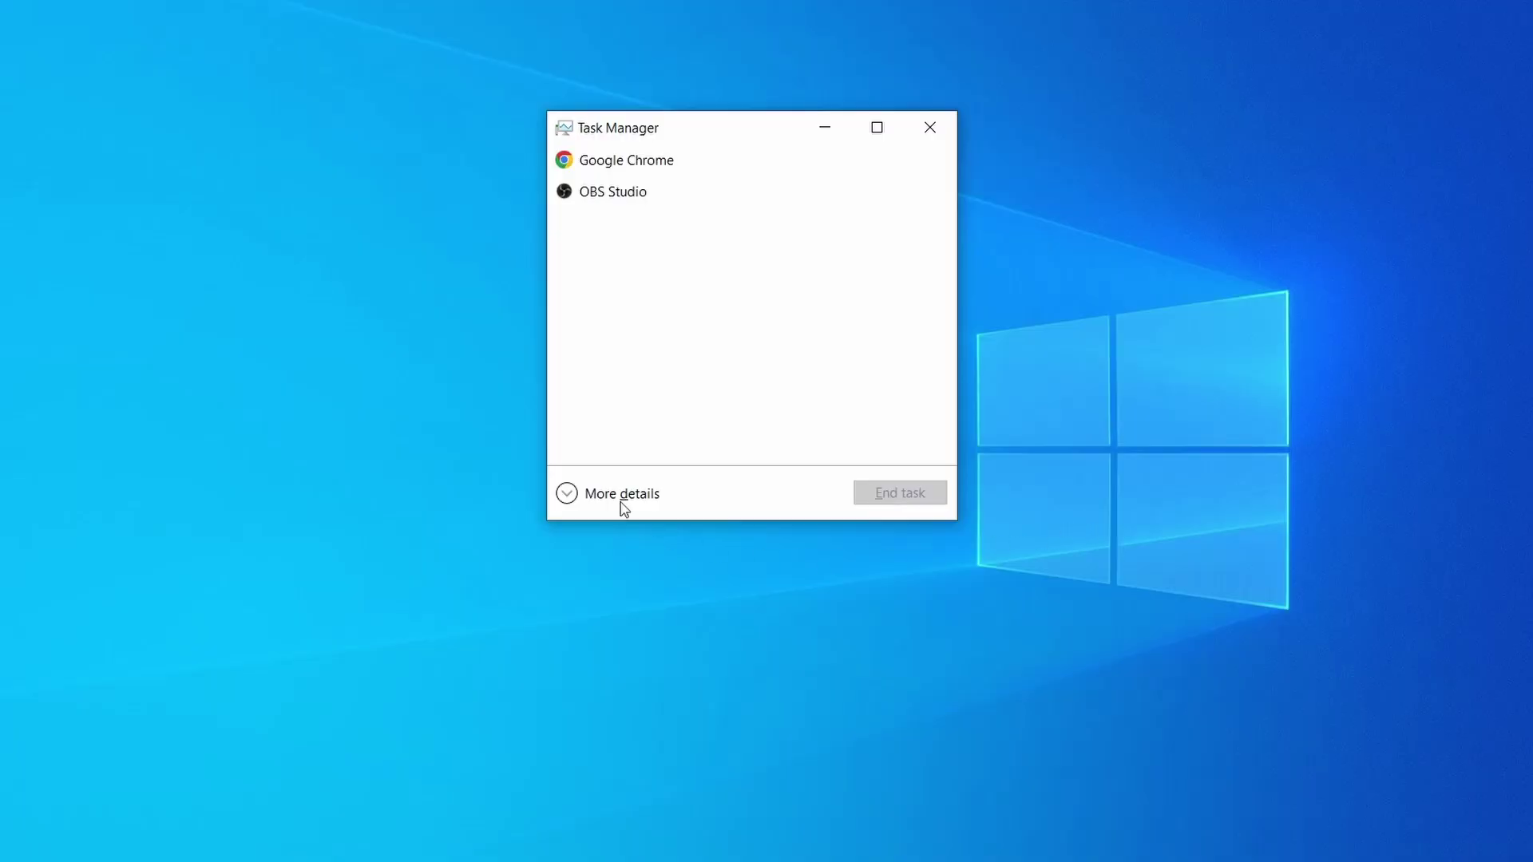
# Step: Sort detailed processes by memory, open Example Malware Process's file location and delete its files
pyautogui.click(566, 495)
pyautogui.click(752, 179)
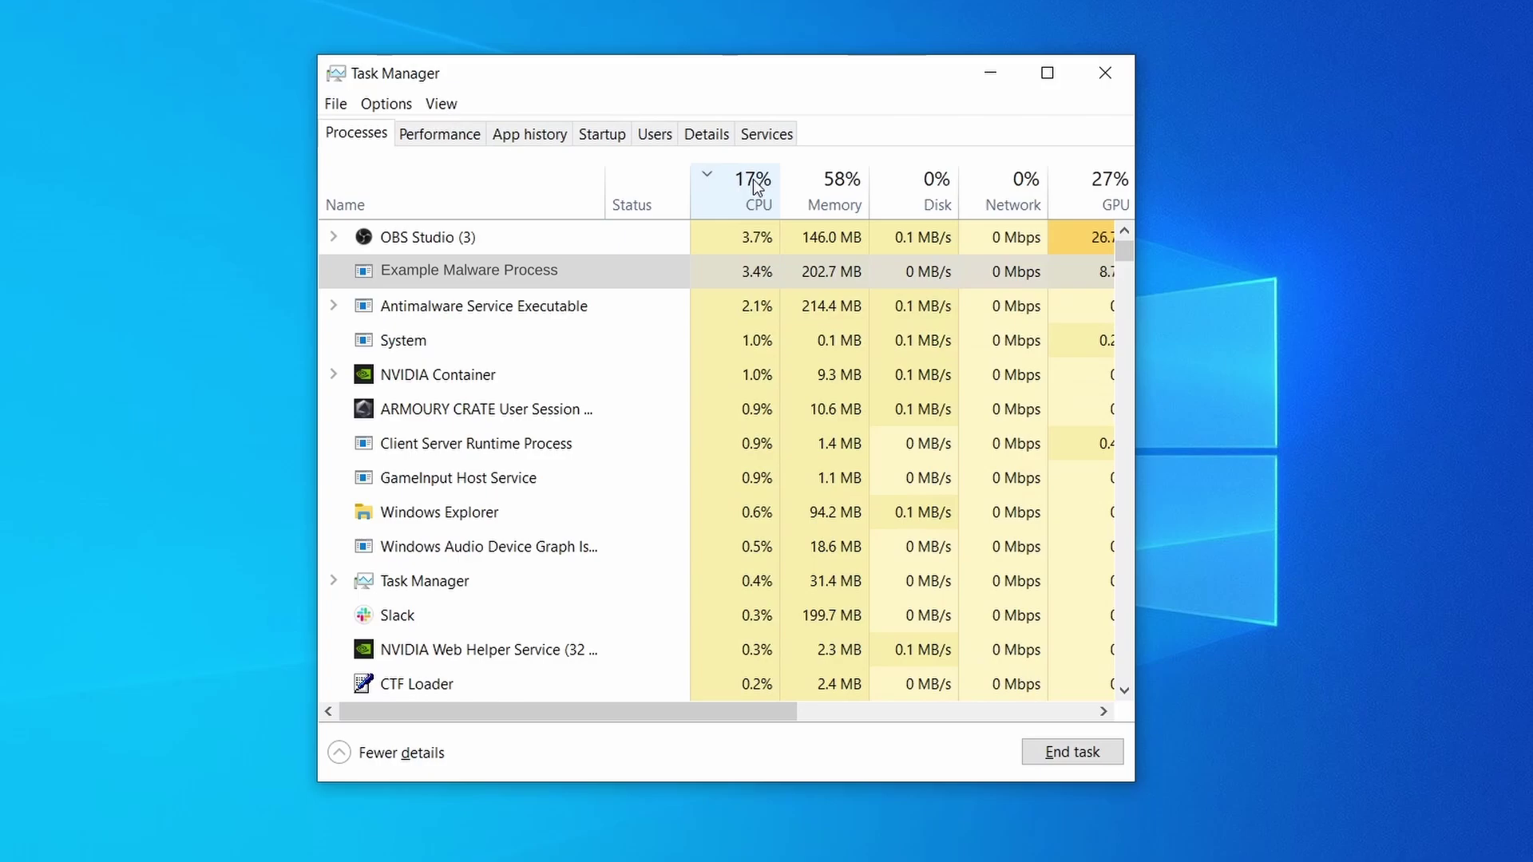
pyautogui.click(835, 189)
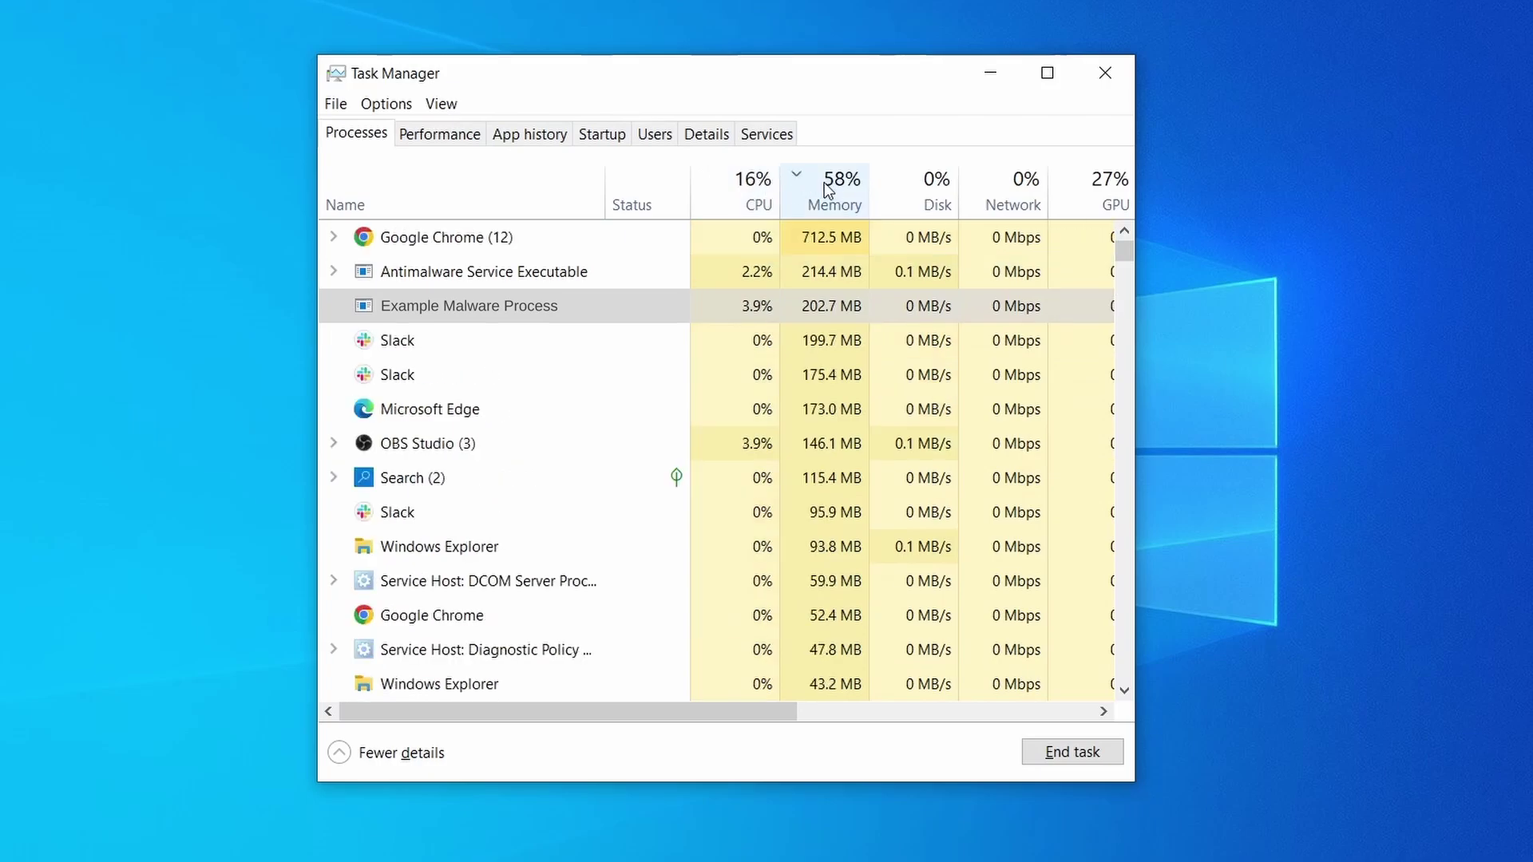
pyautogui.rightClick(732, 306)
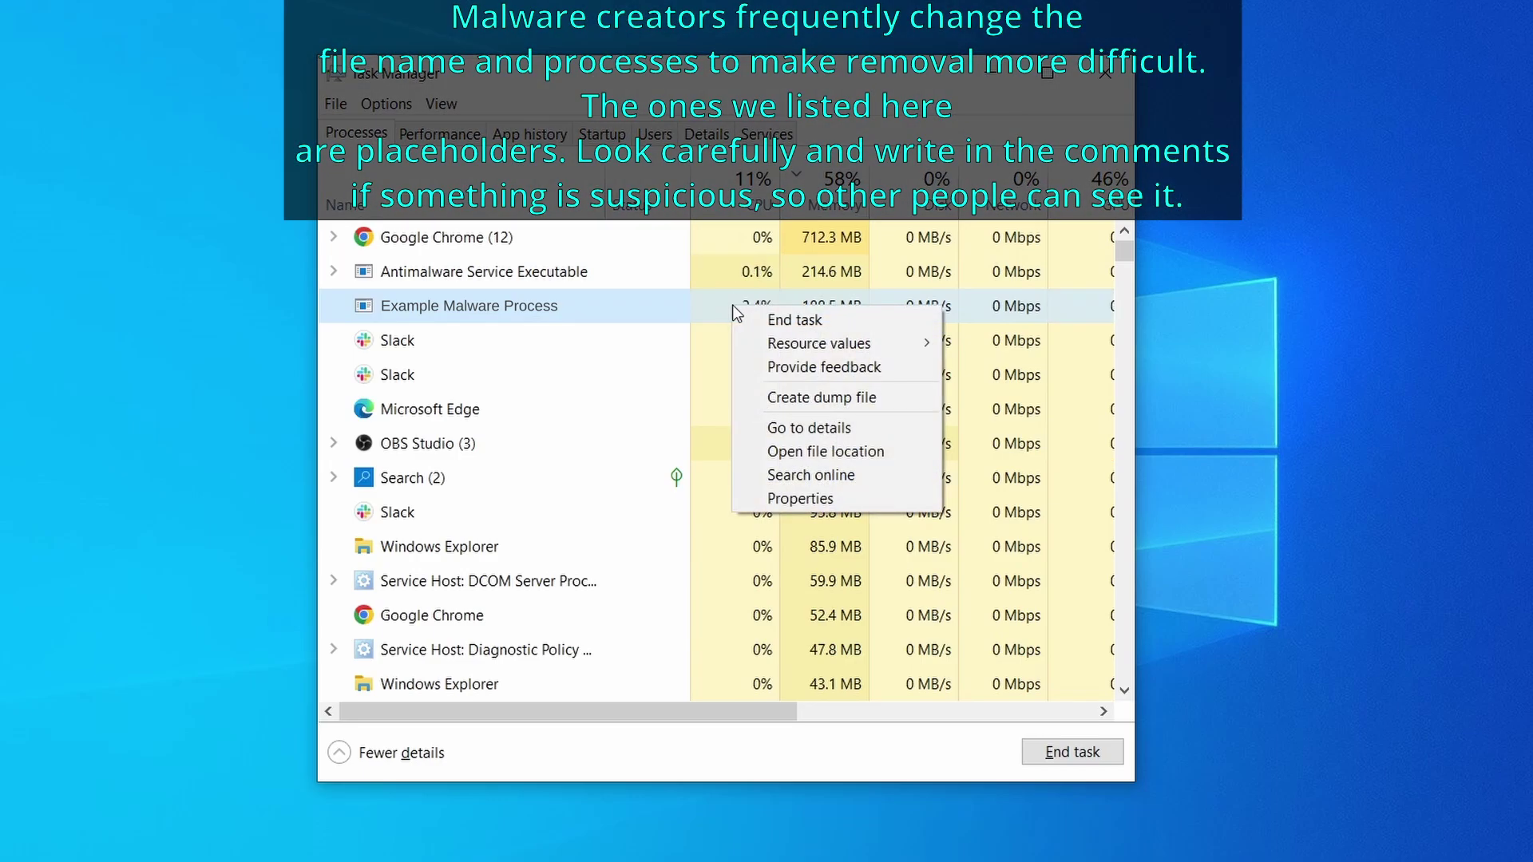
pyautogui.click(828, 454)
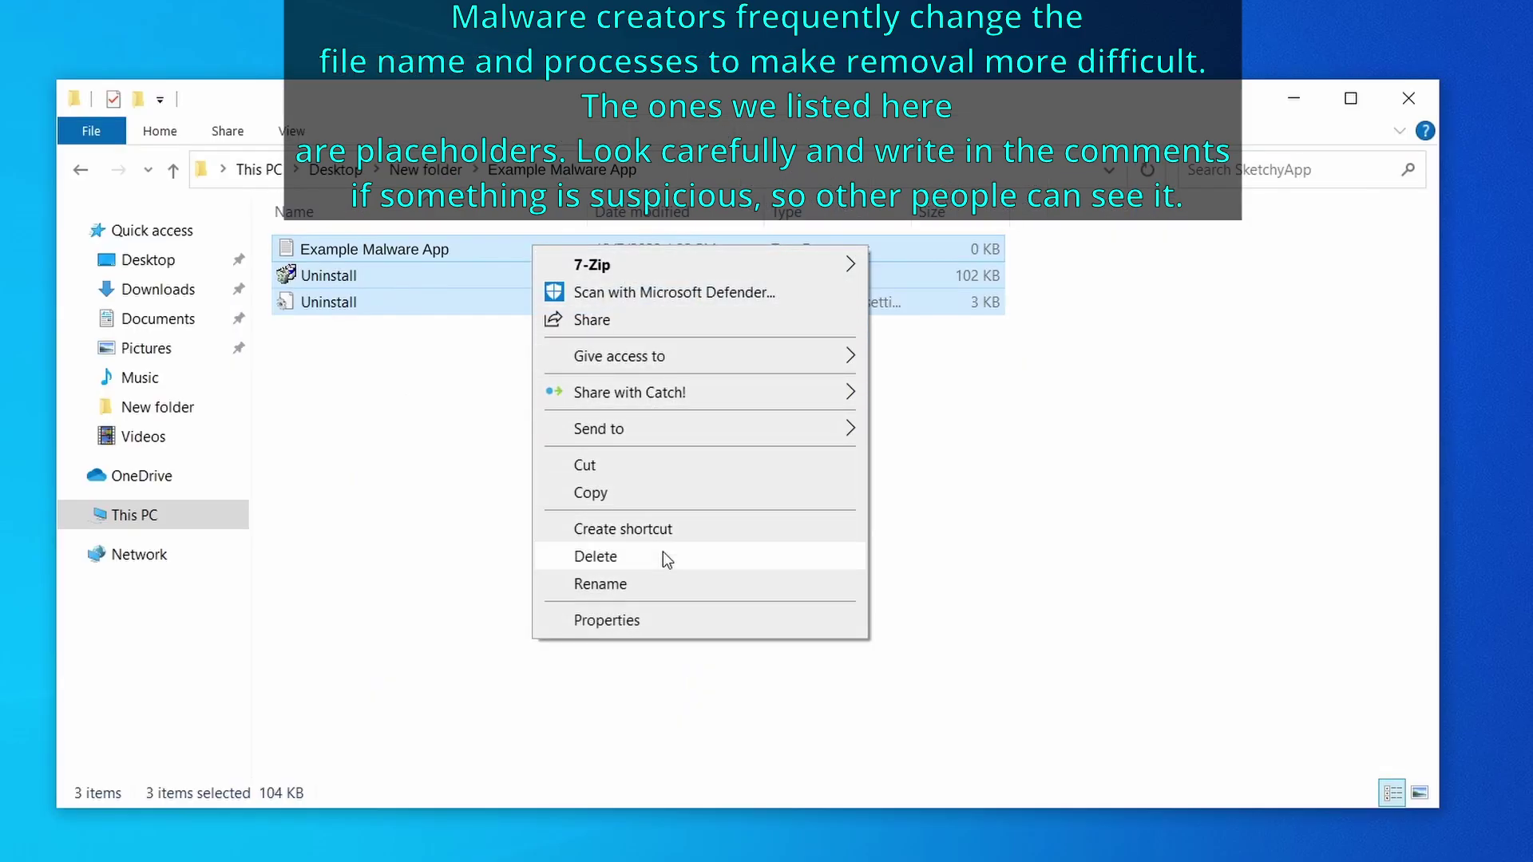
pyautogui.click(666, 559)
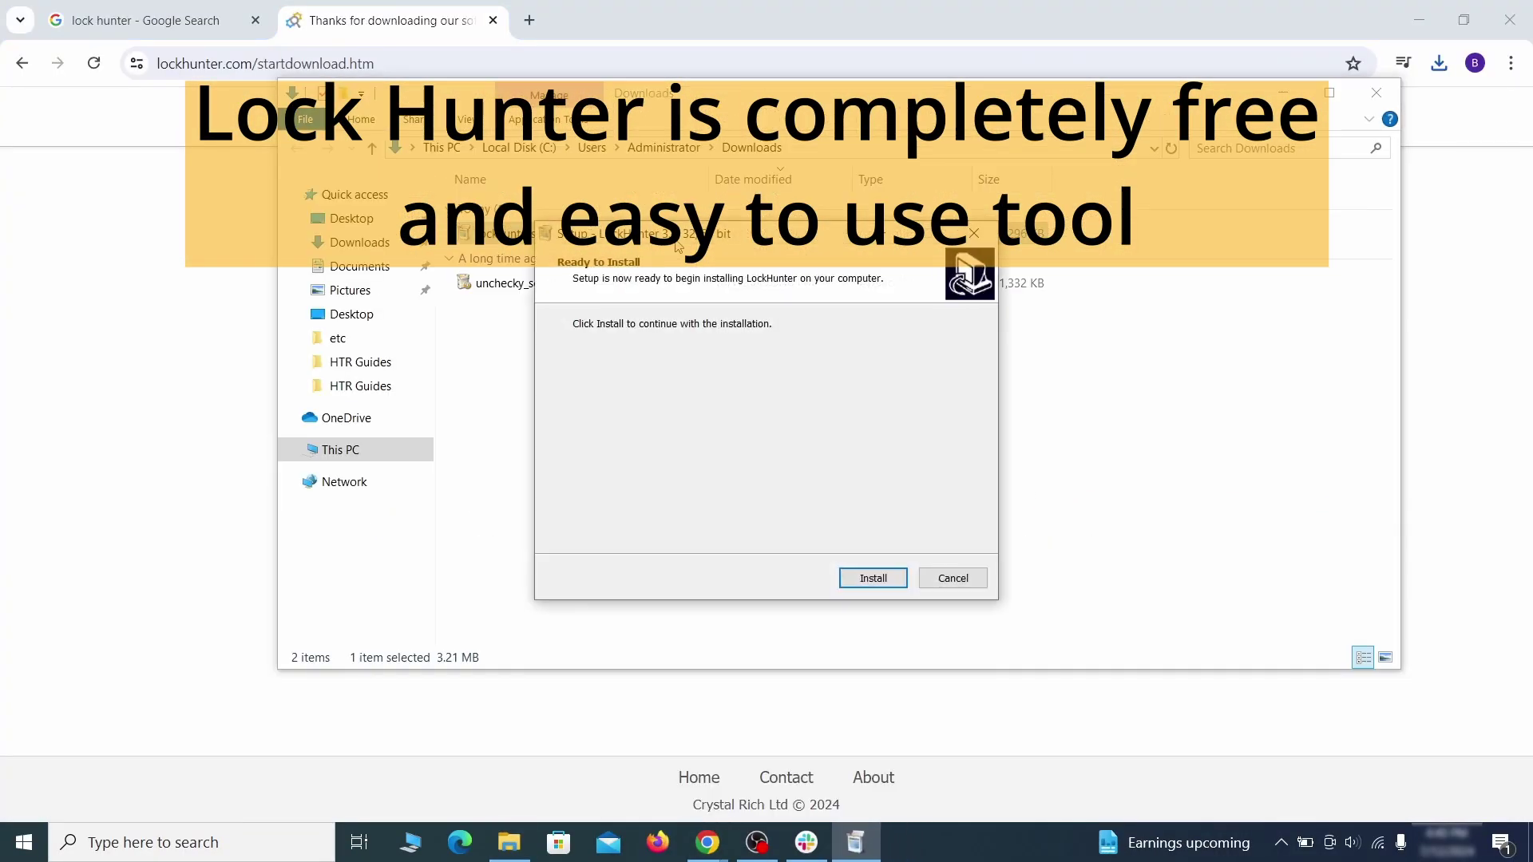
# Step: Finish installing LockHunter and force-delete the malware folder locked by notepad.exe
pyautogui.click(872, 578)
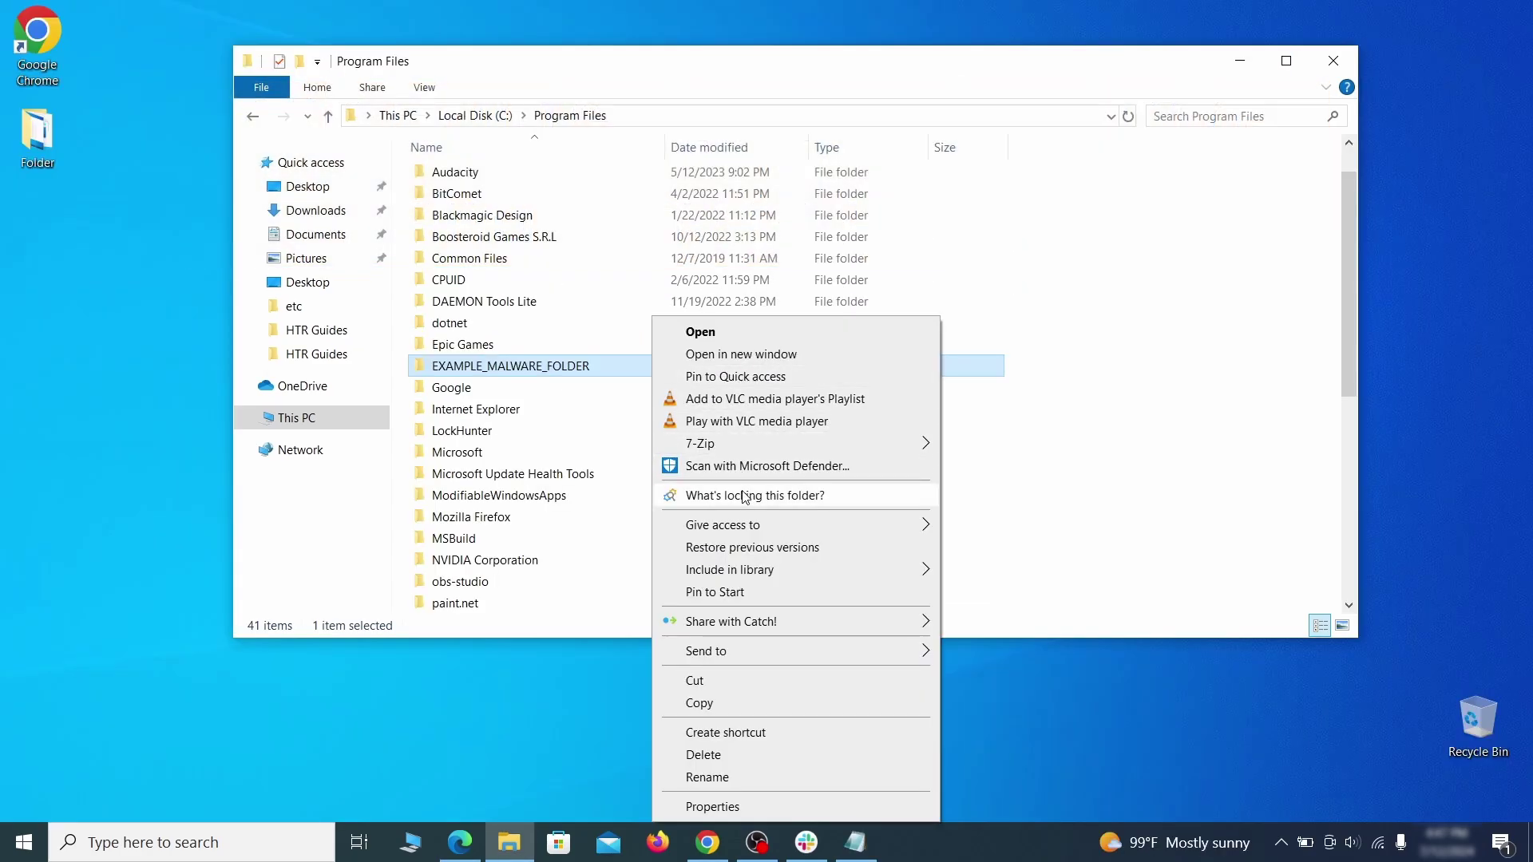
pyautogui.click(743, 497)
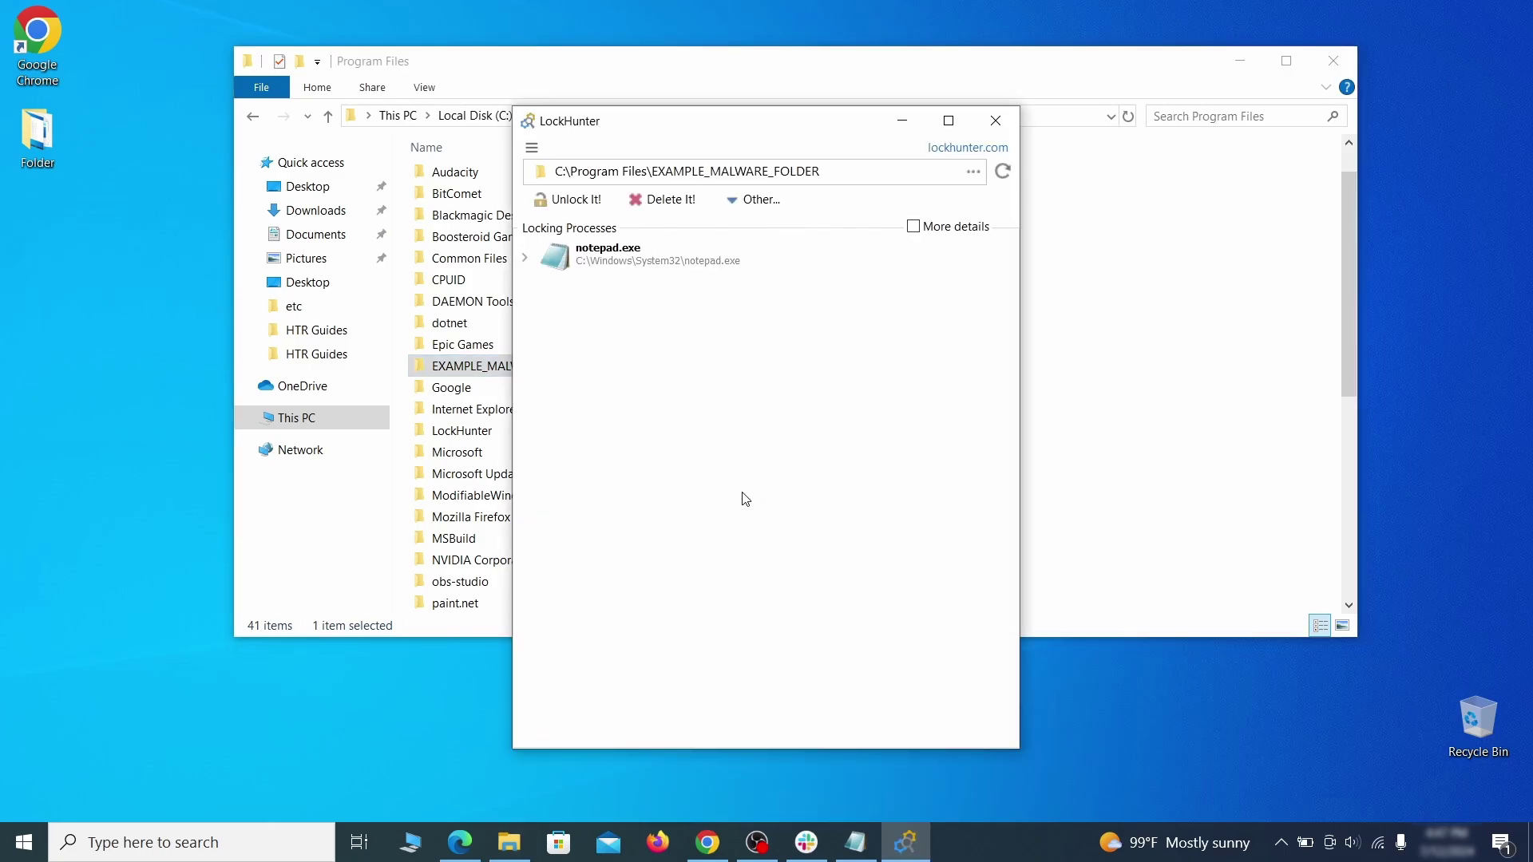
pyautogui.click(681, 207)
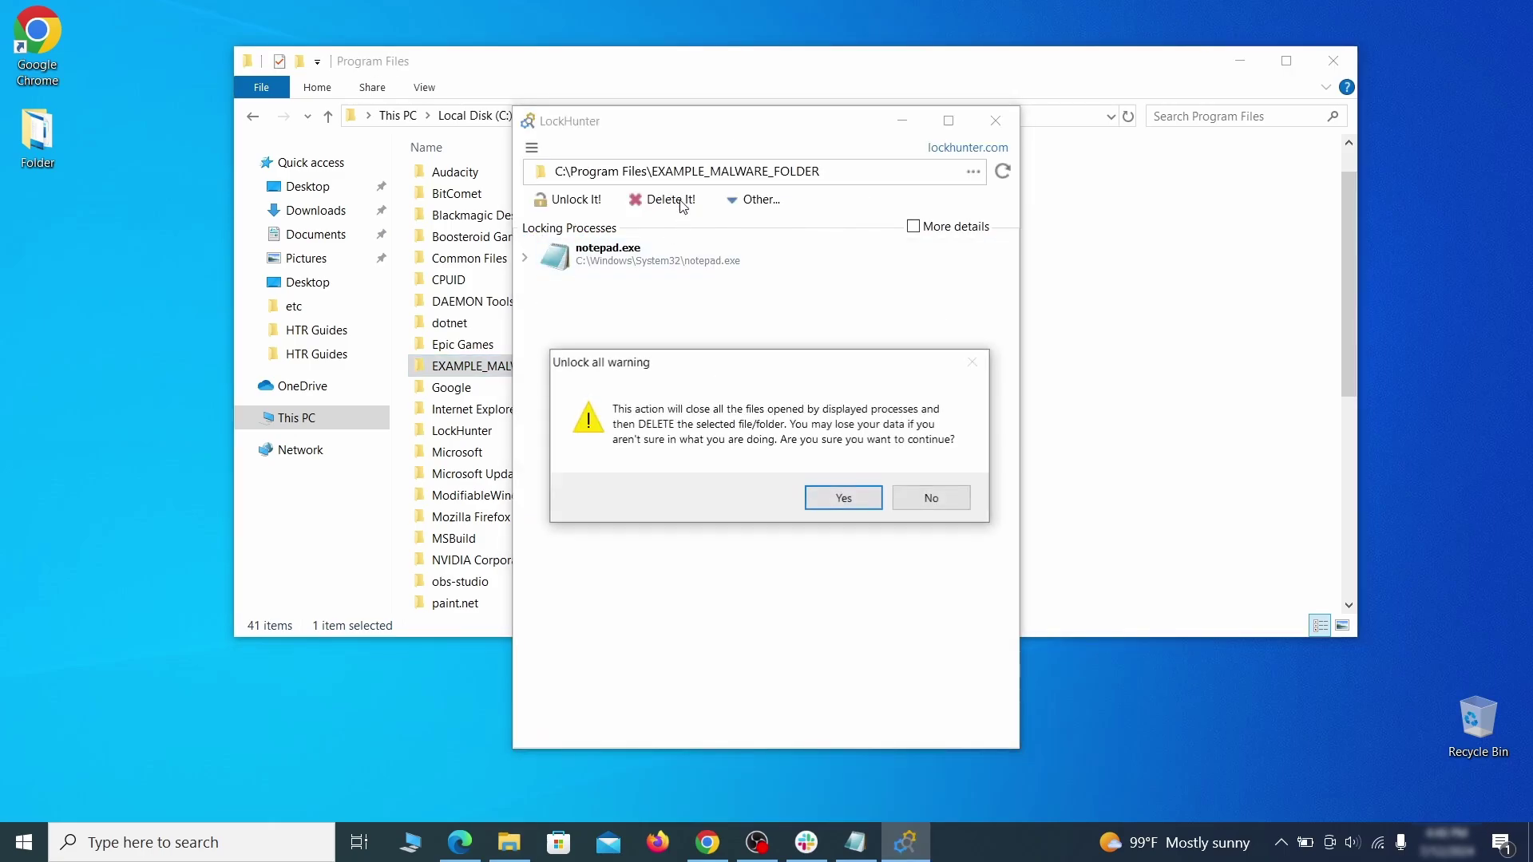
pyautogui.click(843, 502)
pyautogui.click(994, 121)
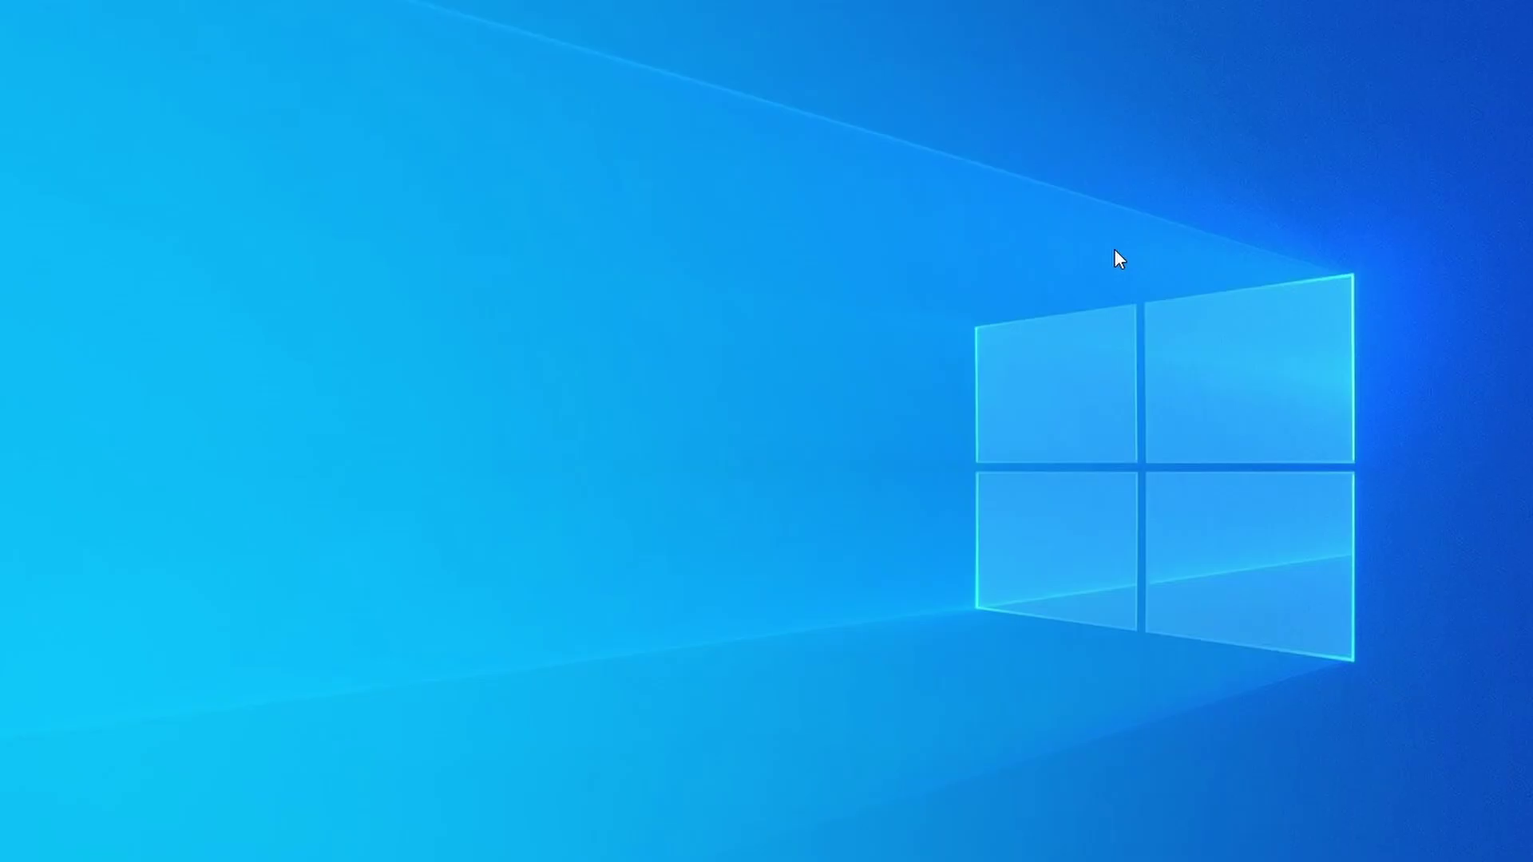
# Step: Bring up Task Manager and sort the running processes by memory usage
pyautogui.hotkey('ctrl', 'shift', 'Escape')
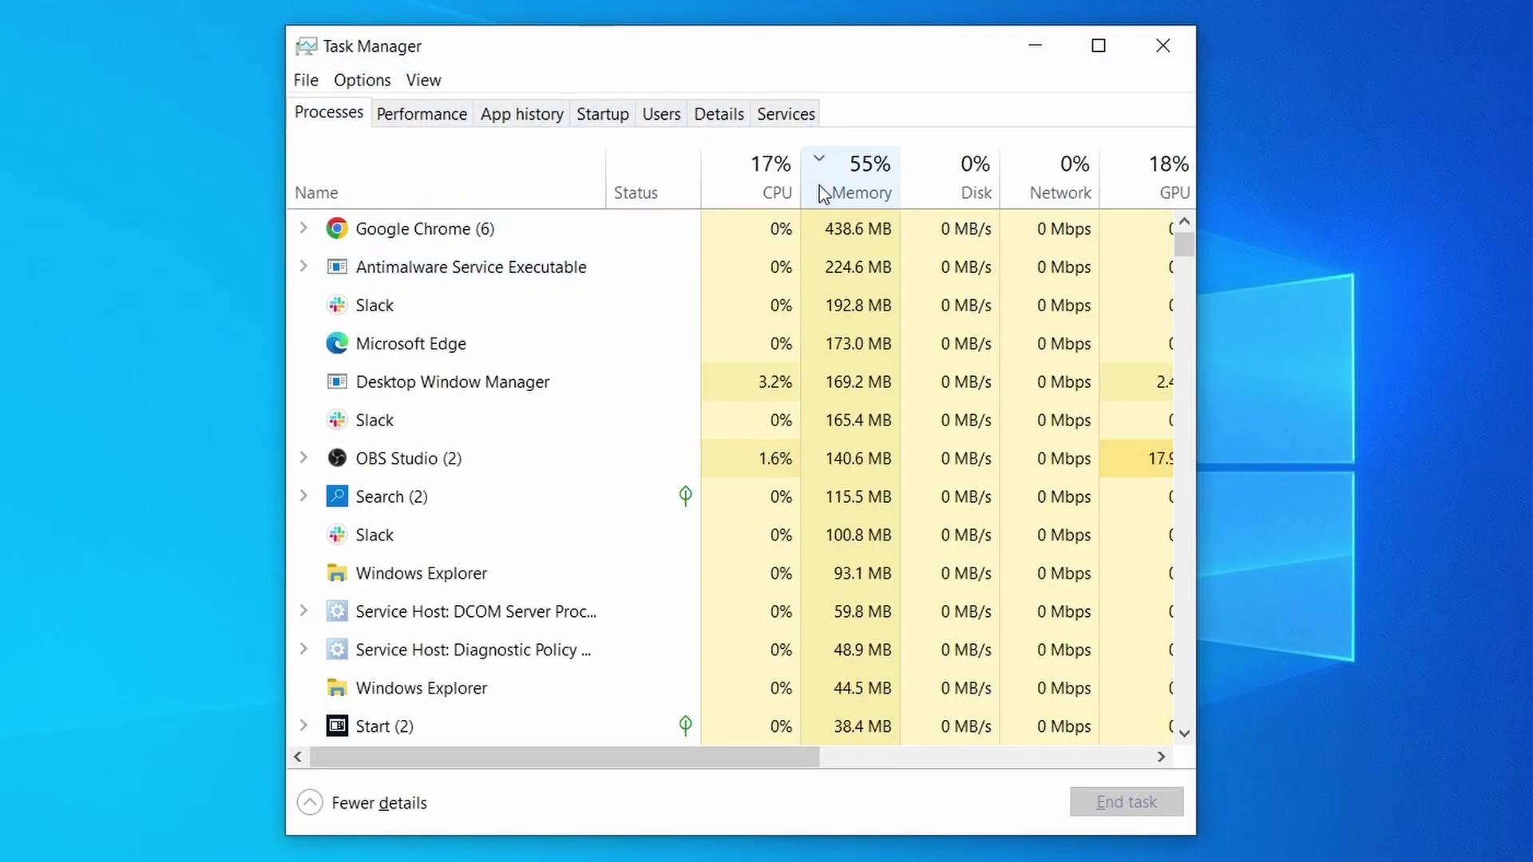
pyautogui.click(736, 188)
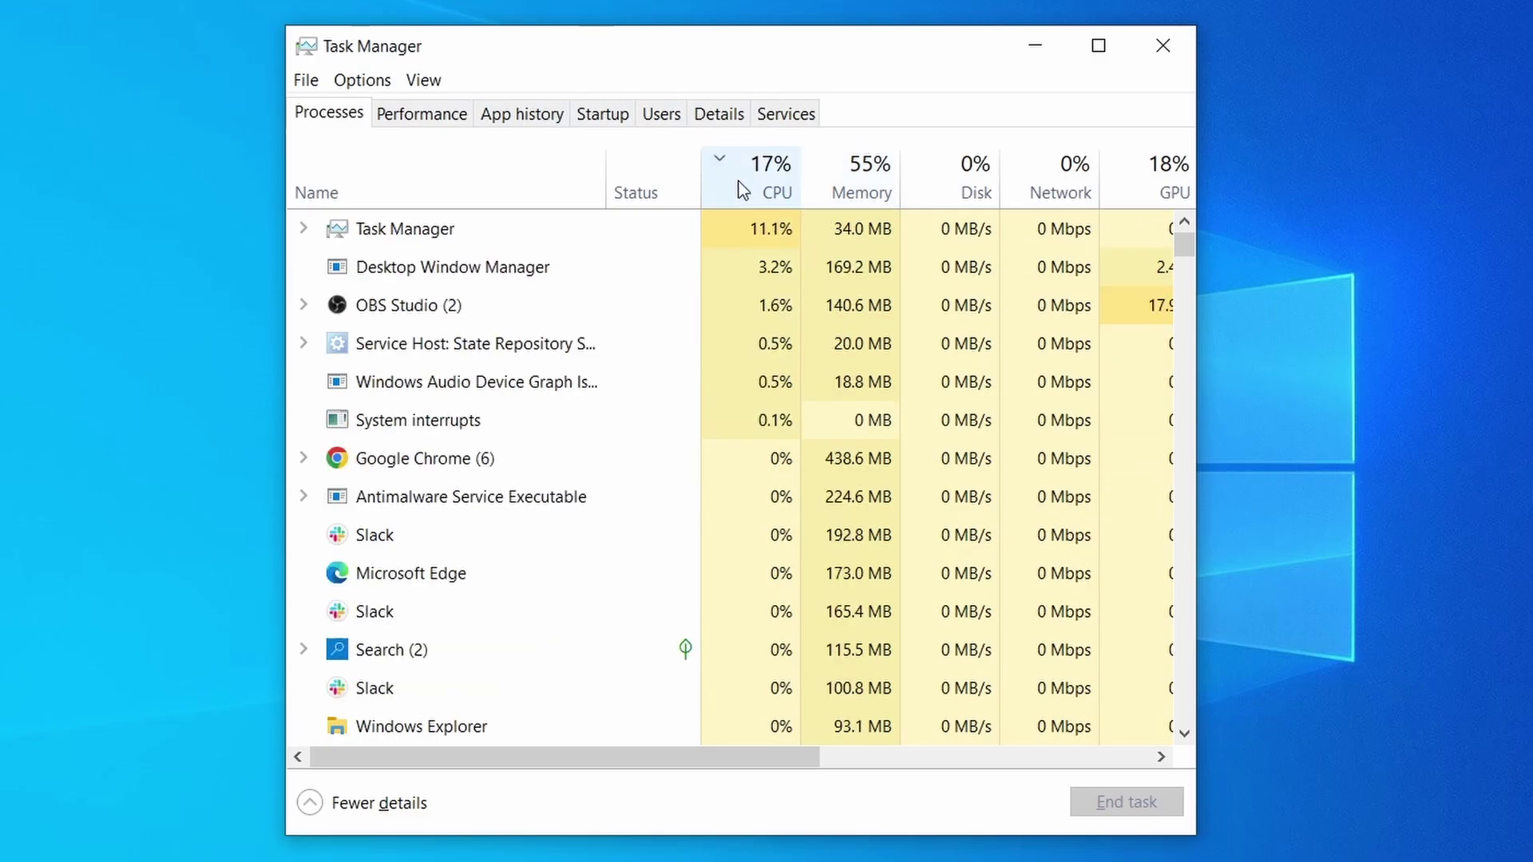
pyautogui.click(871, 177)
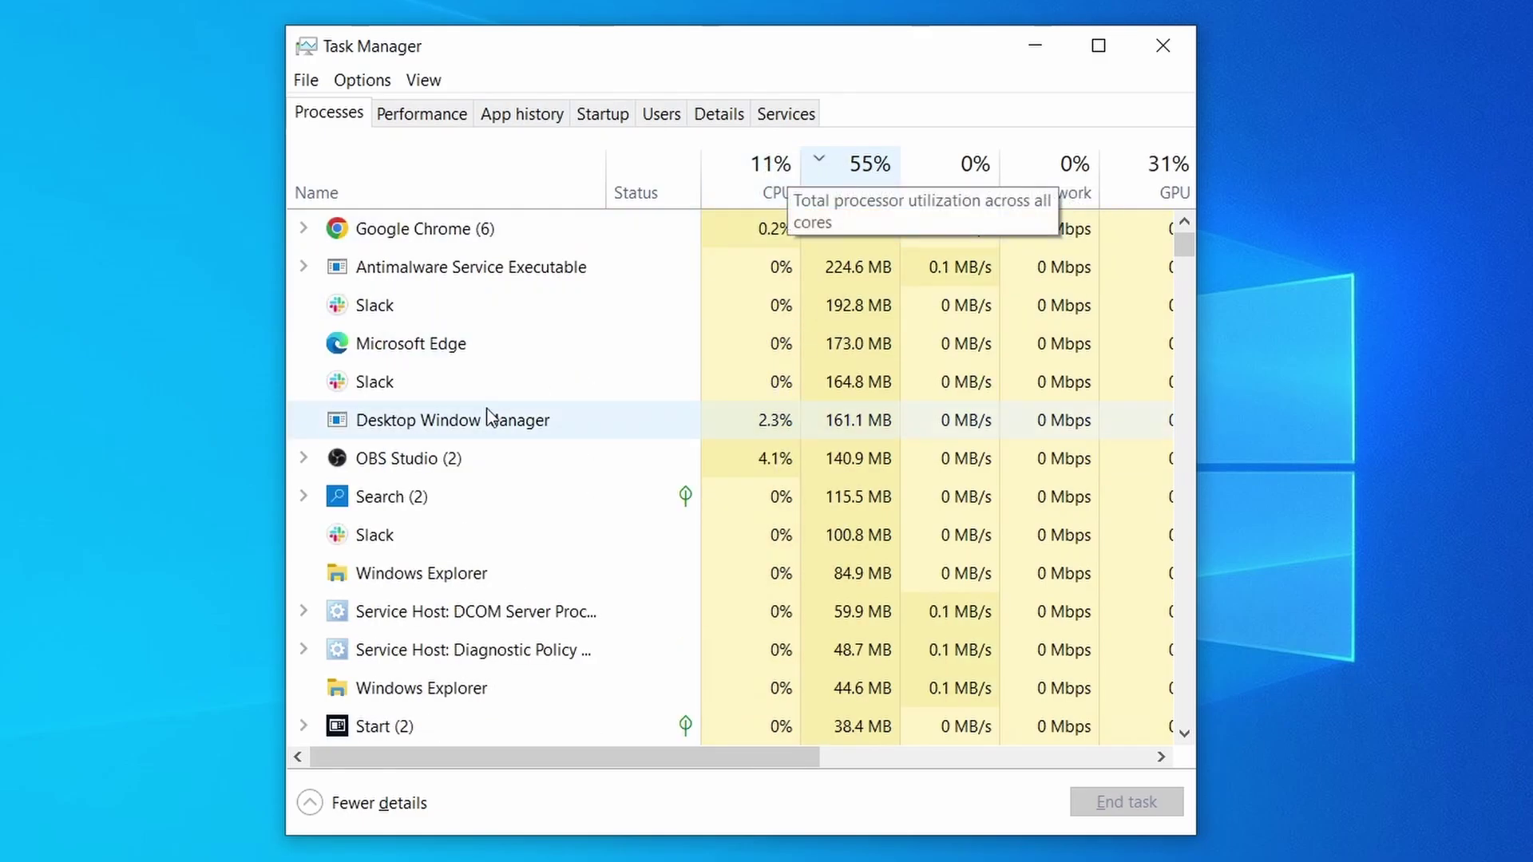
pyautogui.scroll(-2, 665, 537)
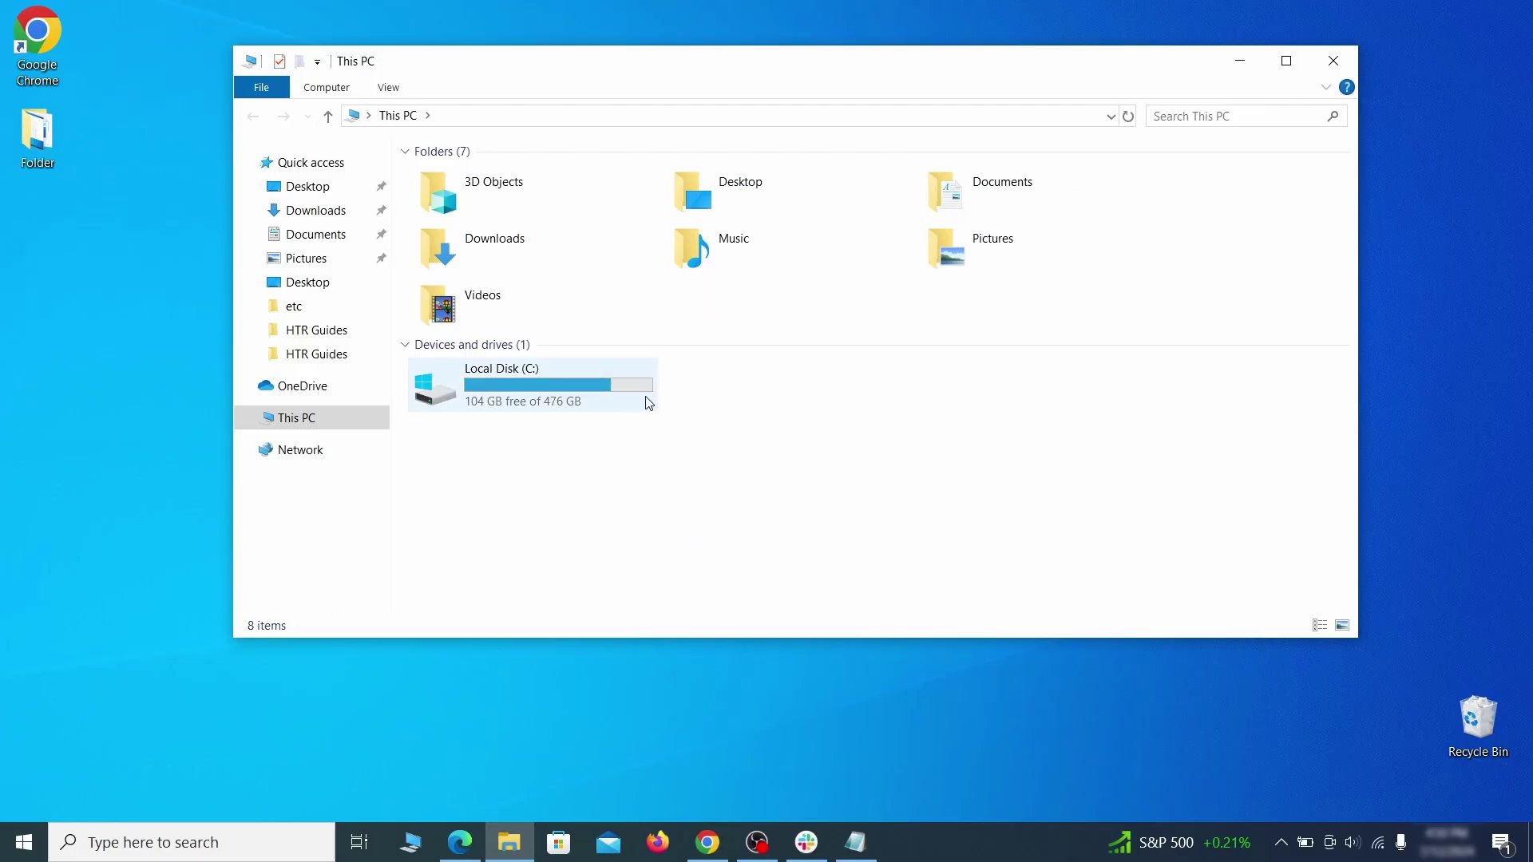
# Step: Browse to C:\Users\<user>\AppData\Roaming and select EXAMPLE_SUSPICIOUS_FOLDER
pyautogui.doubleClick(636, 398)
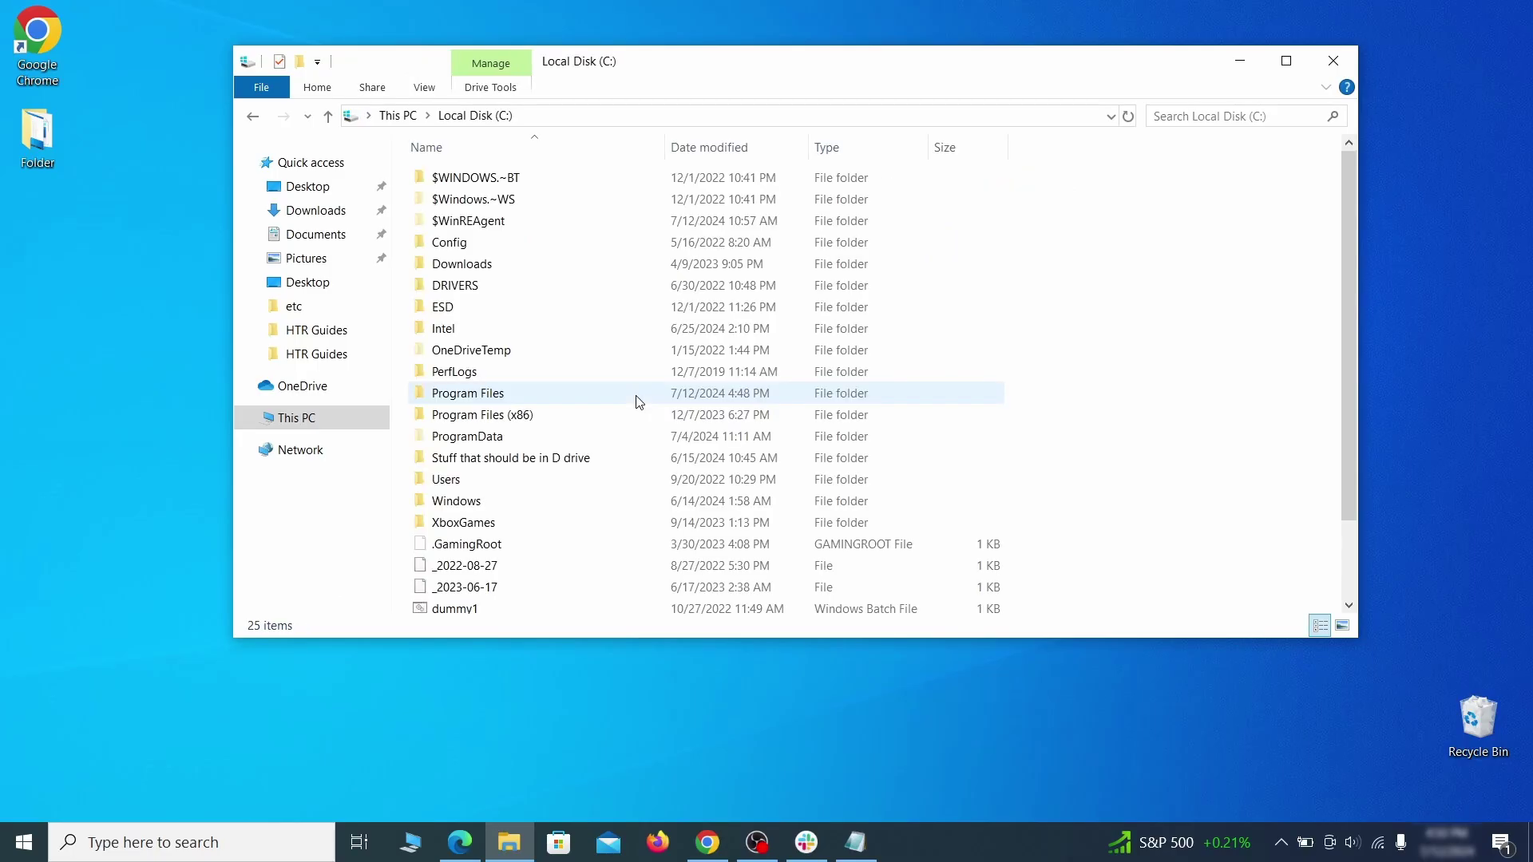
pyautogui.doubleClick(485, 482)
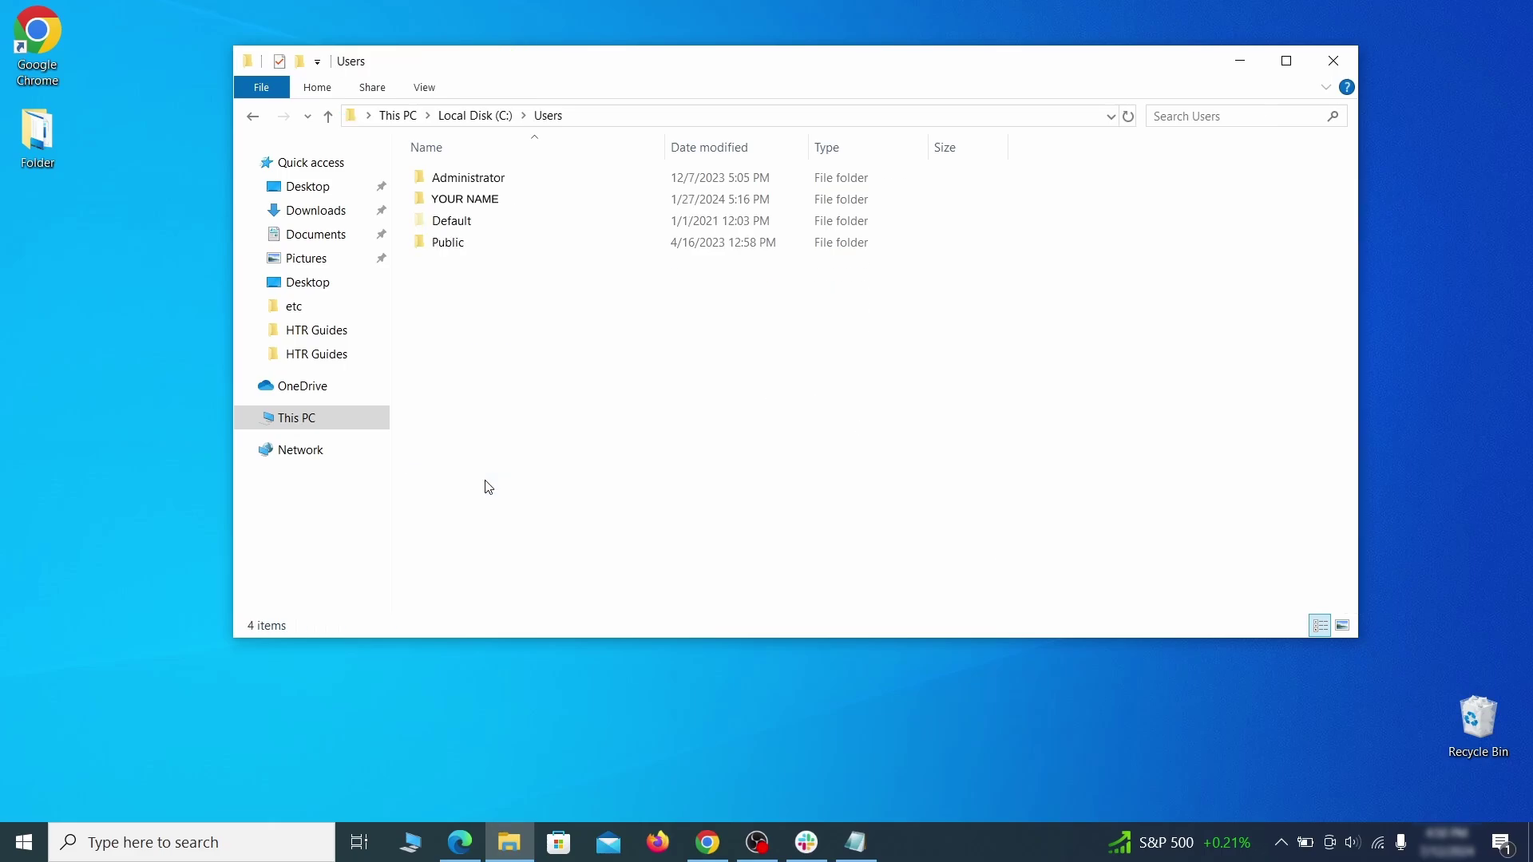
pyautogui.doubleClick(642, 206)
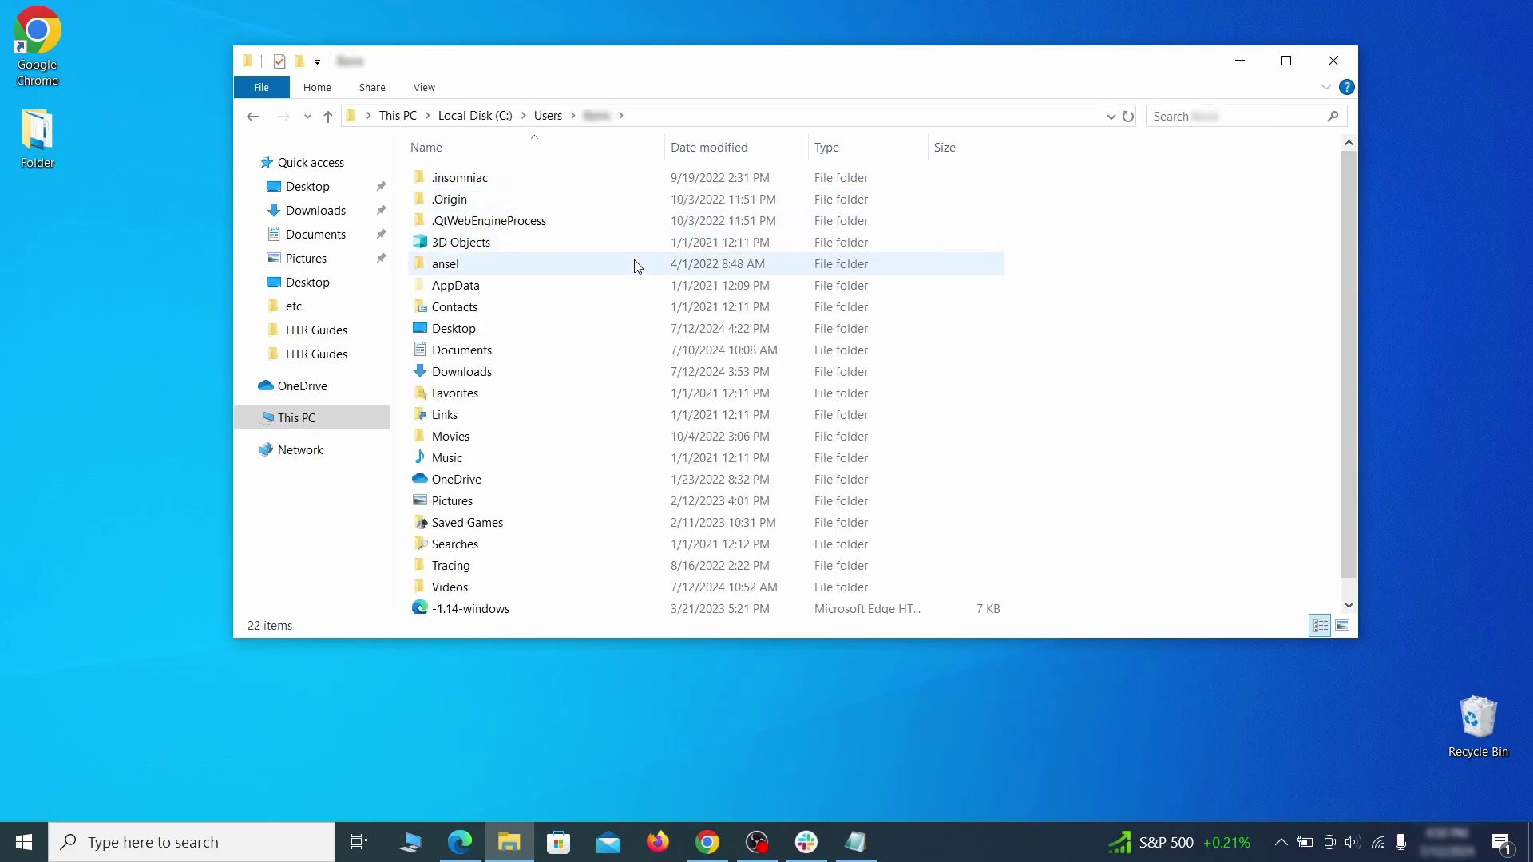
pyautogui.doubleClick(635, 287)
pyautogui.doubleClick(630, 223)
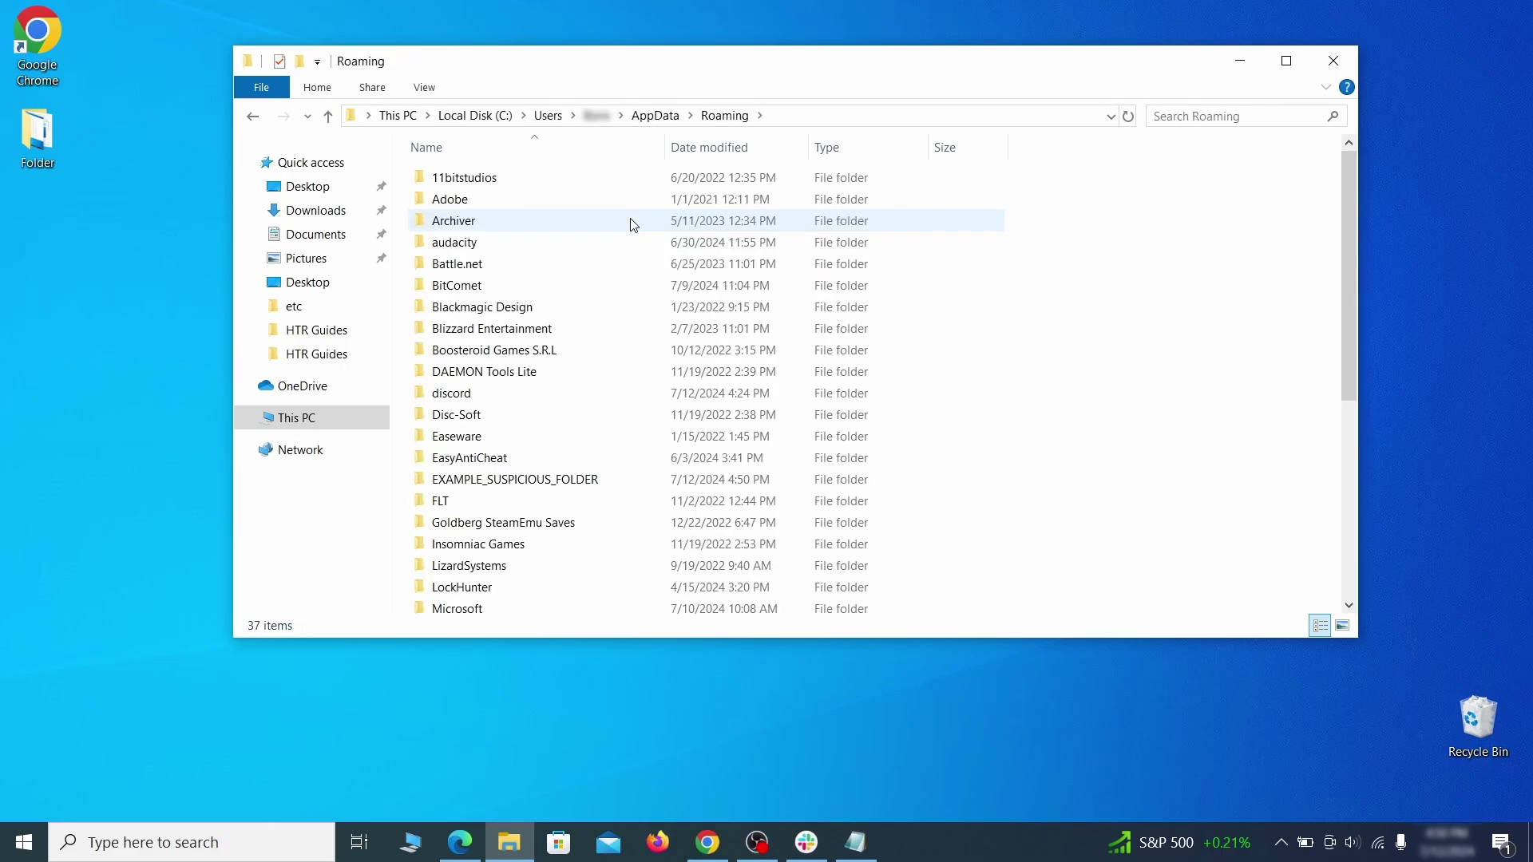
pyautogui.scroll(-1, 612, 286)
pyautogui.scroll(-1, 611, 285)
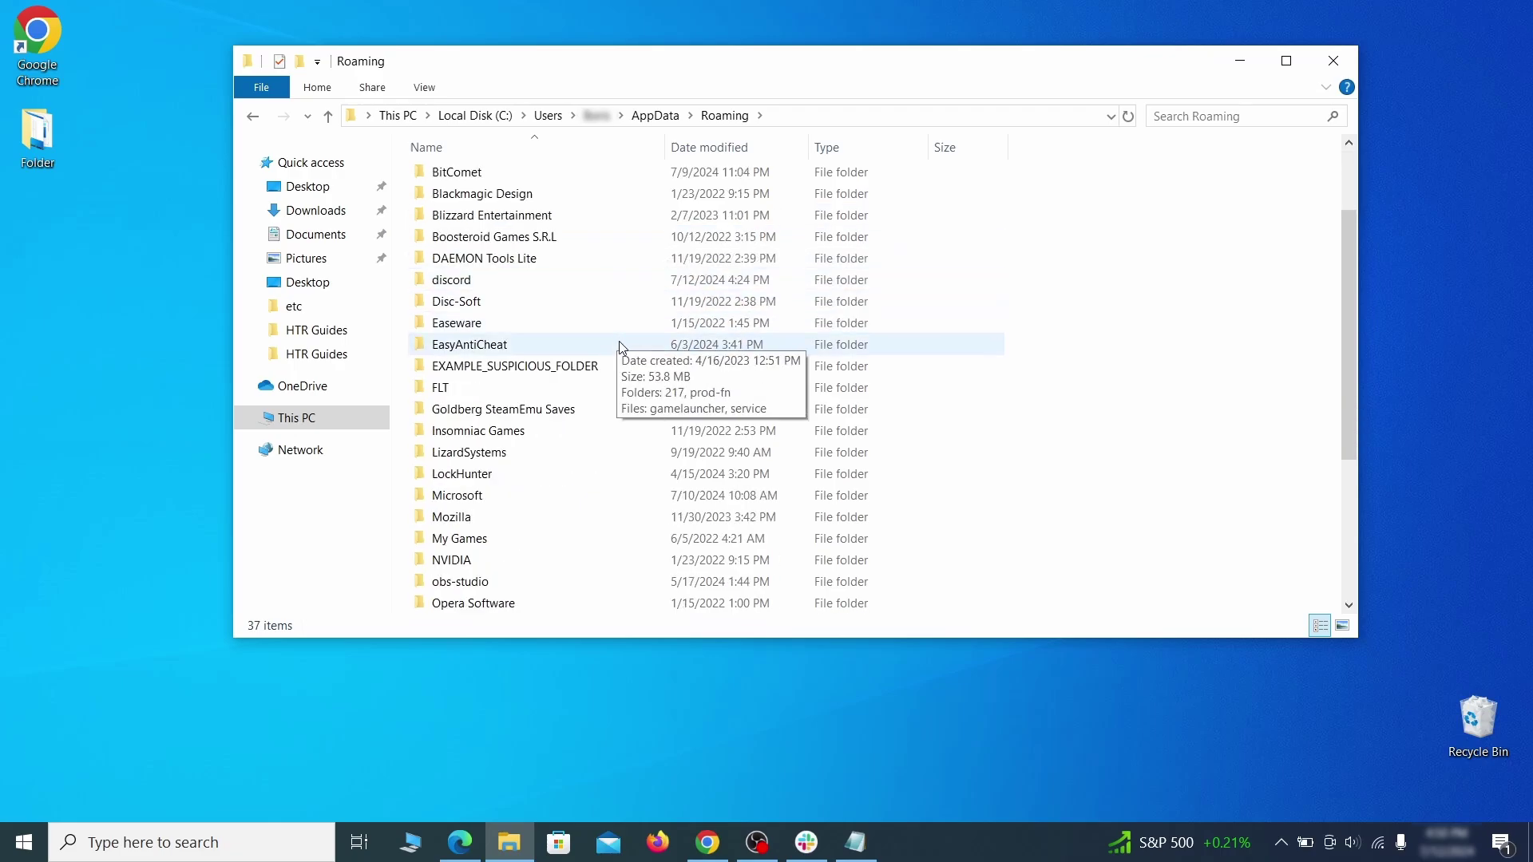
pyautogui.click(628, 372)
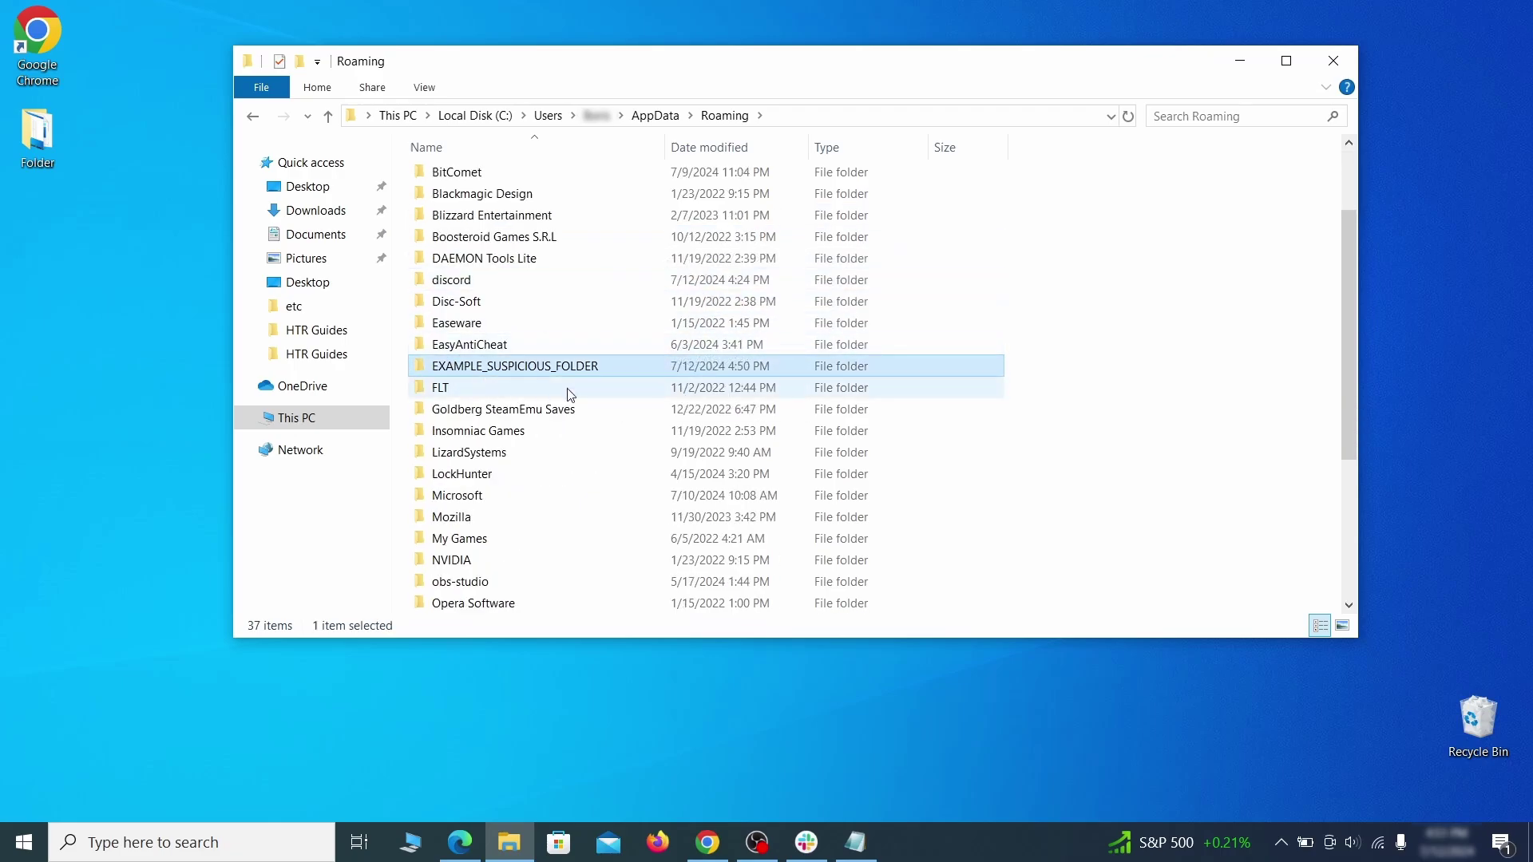
# Step: Attempt to delete the folder, dismiss the in-use error, then unlock and delete it with LockHunter
pyautogui.rightClick(685, 372)
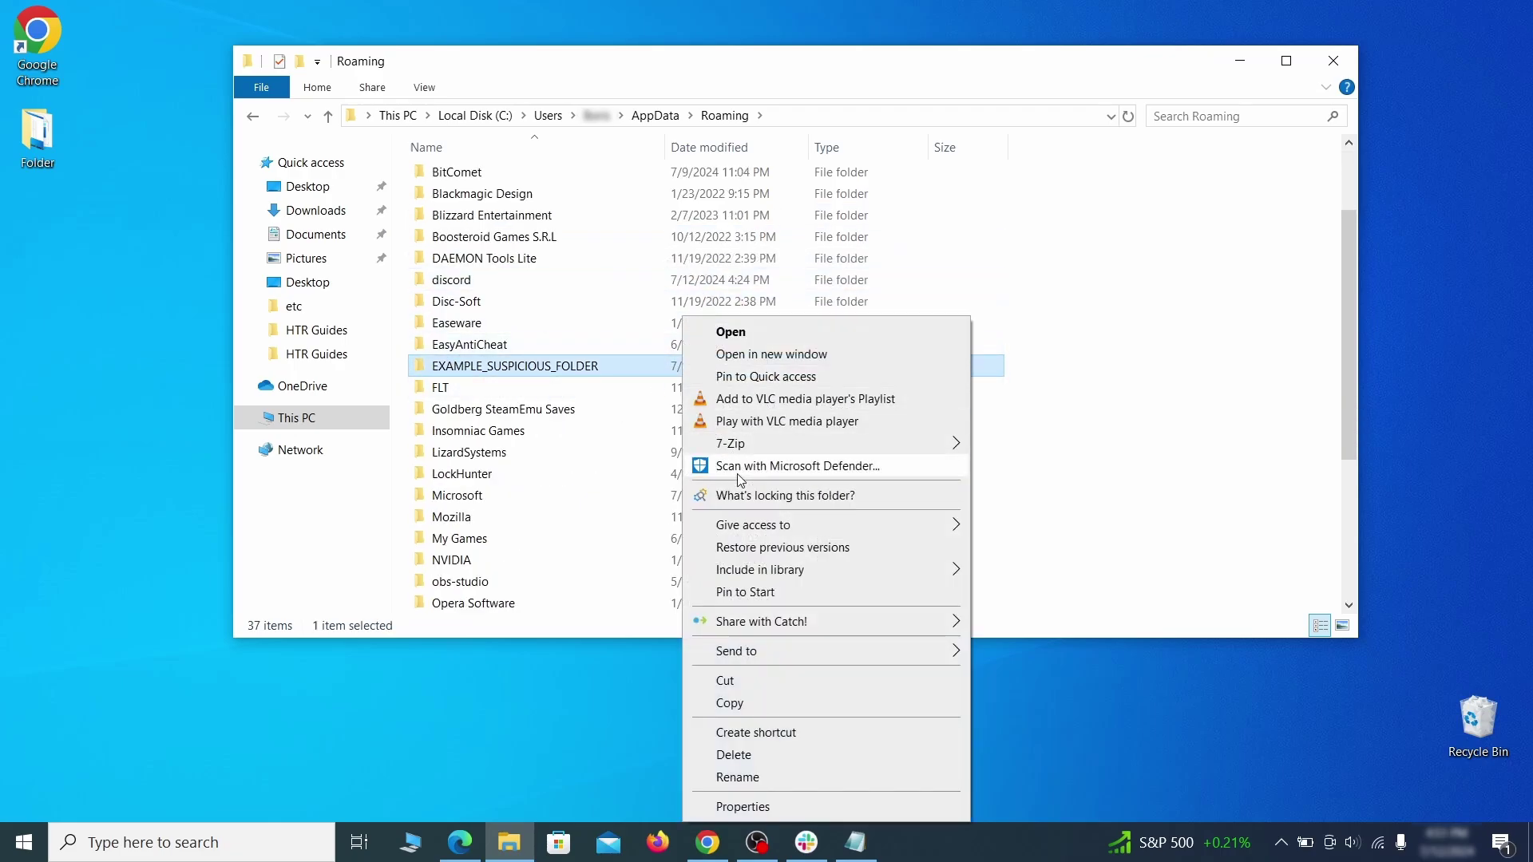
pyautogui.click(757, 755)
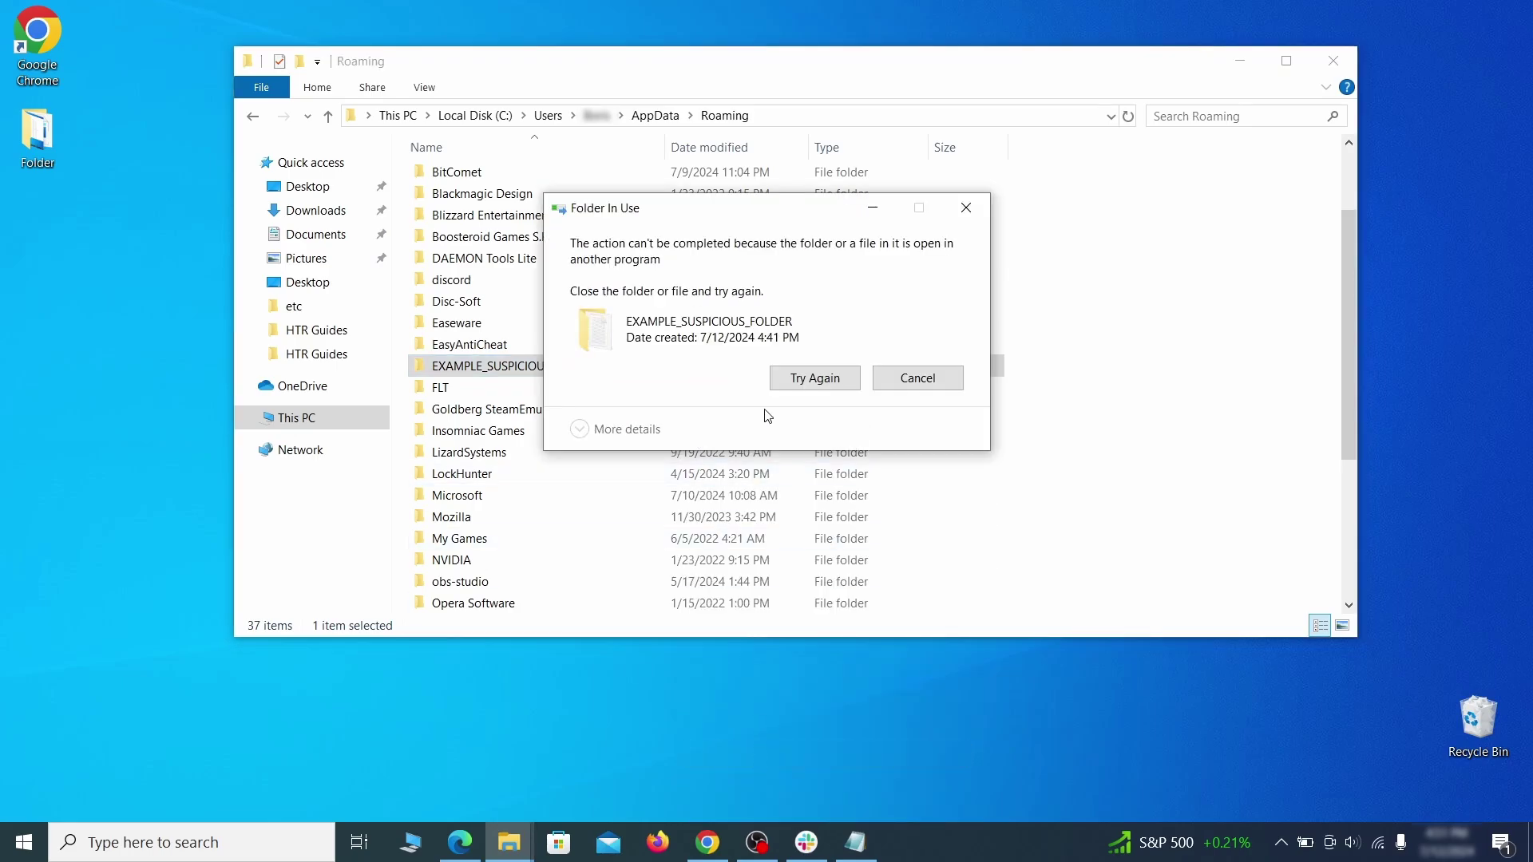
pyautogui.click(917, 377)
pyautogui.rightClick(650, 365)
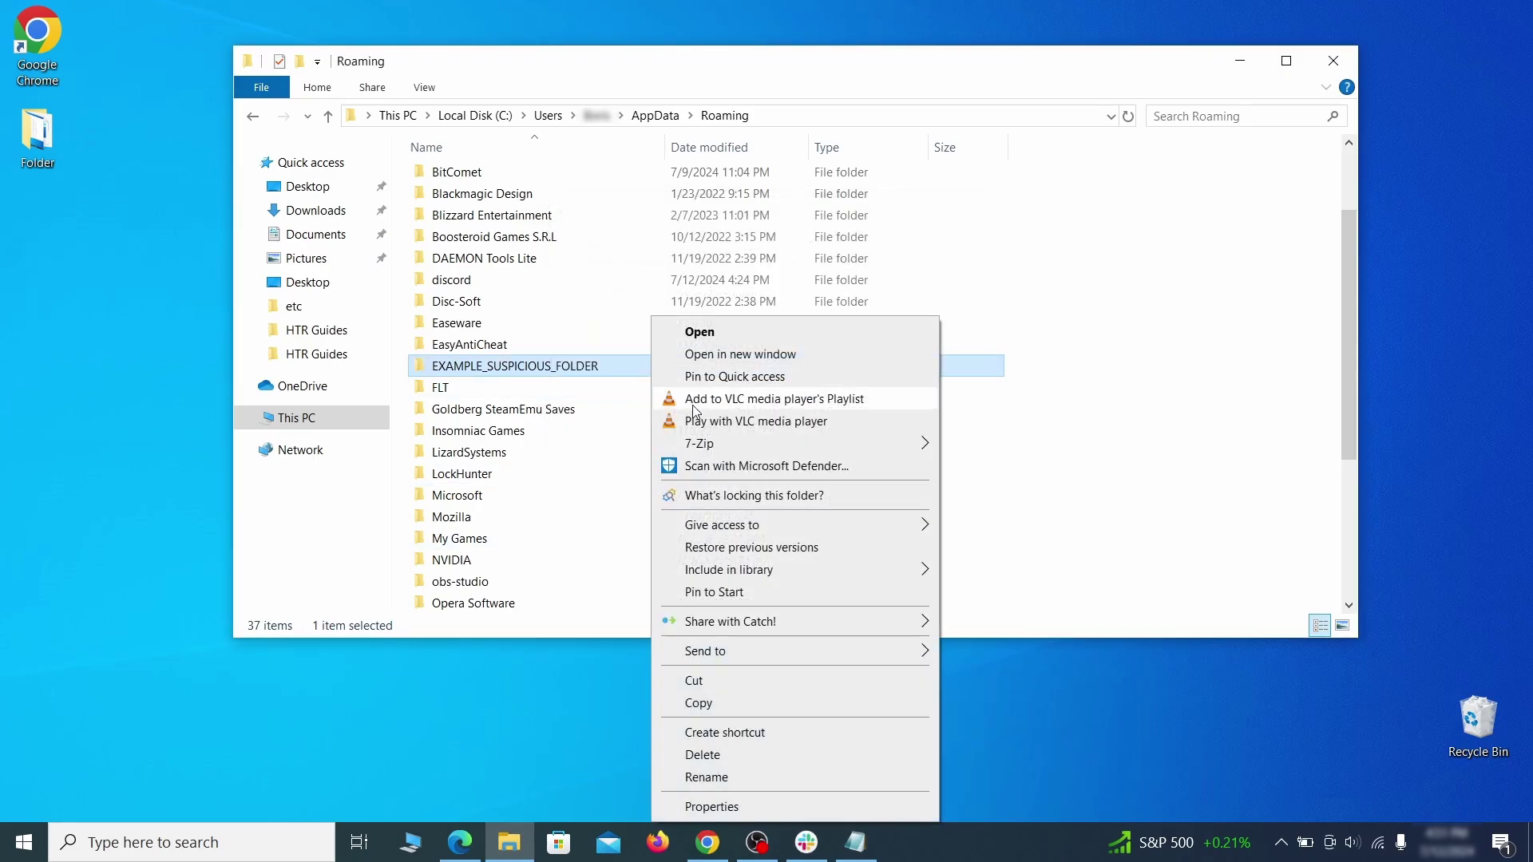
pyautogui.click(706, 493)
pyautogui.click(687, 203)
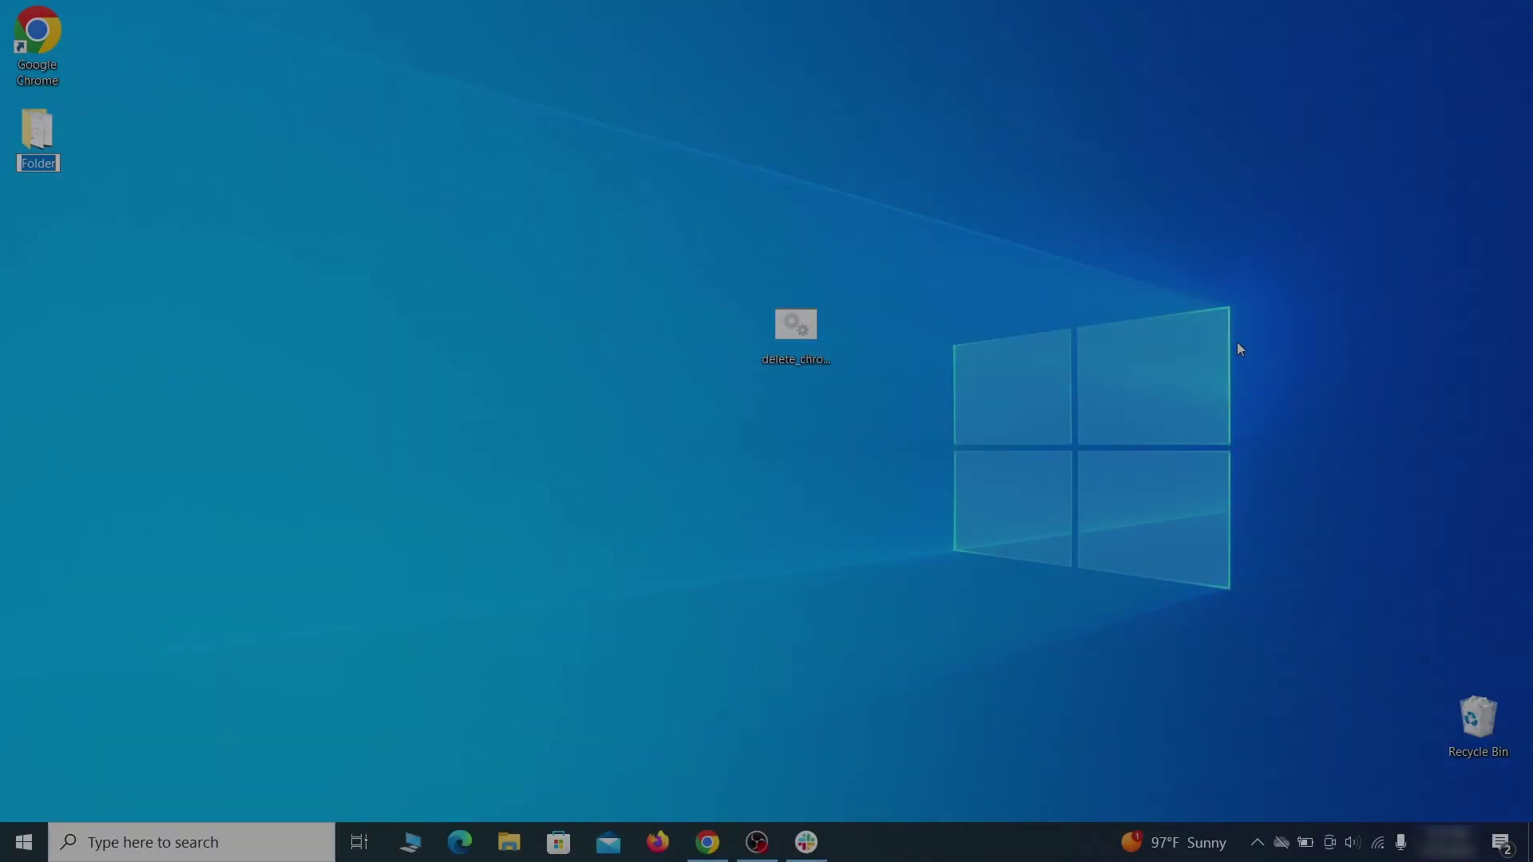
# Step: Launch Local Group Policy Editor and go to Computer Configuration > Administrative Templates
pyautogui.press('Return')
pyautogui.press('super')
pyautogui.write('edit')
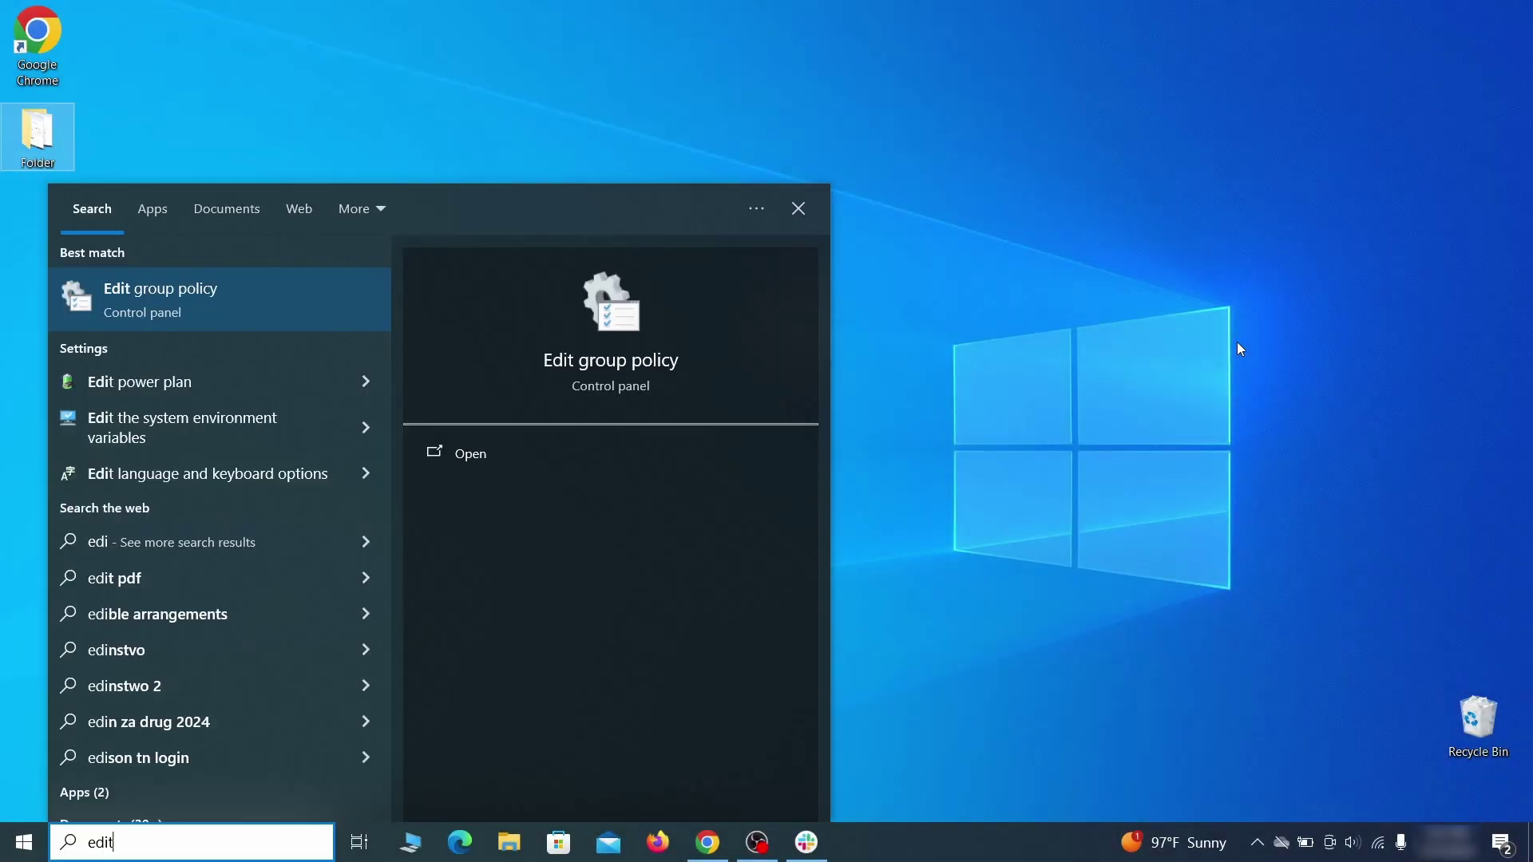
pyautogui.write(' group policy')
pyautogui.click(205, 295)
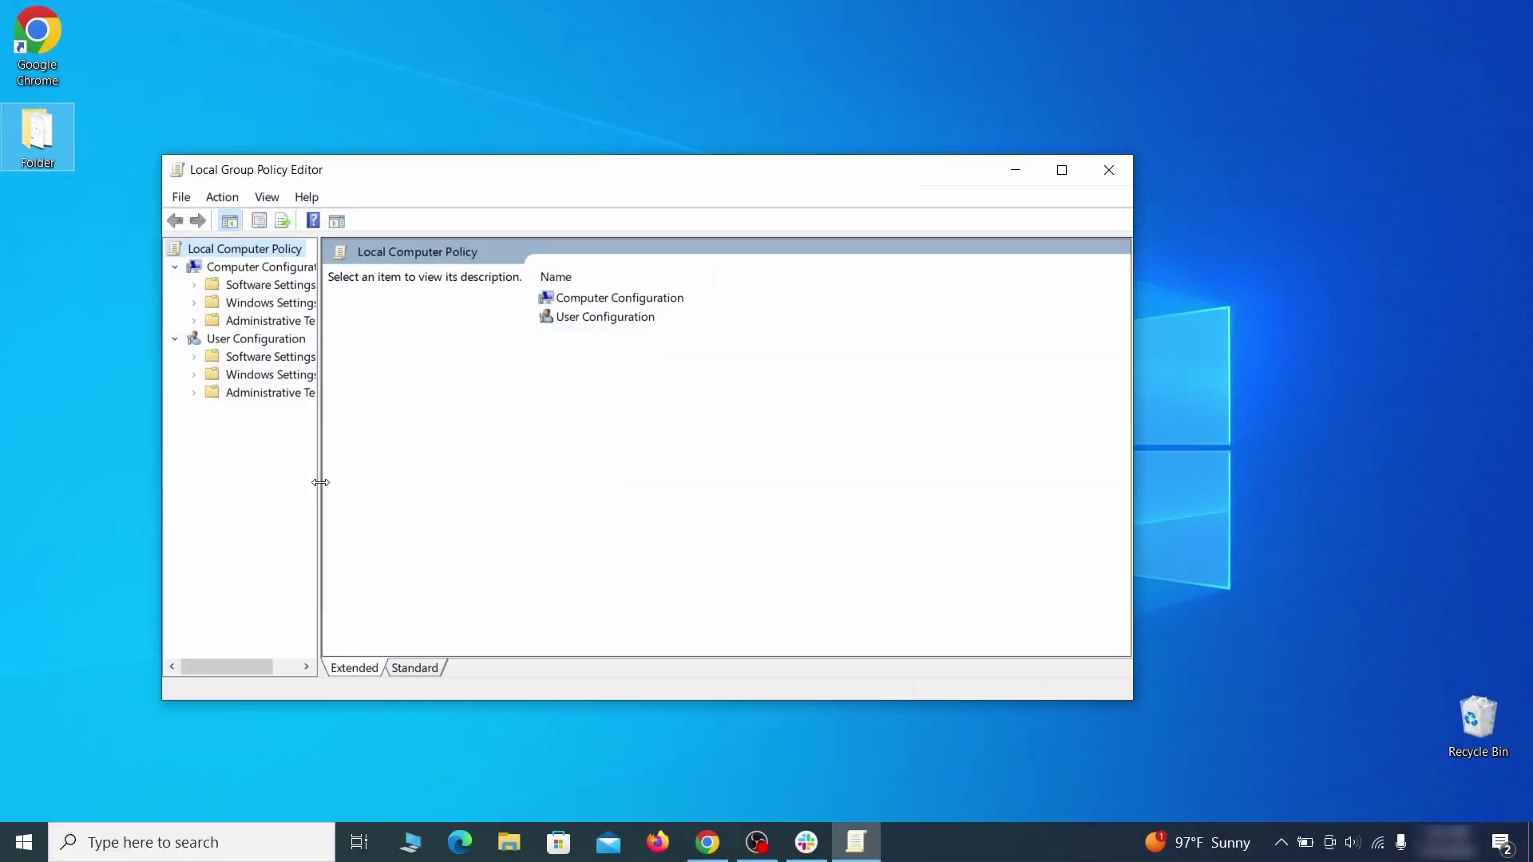
pyautogui.click(251, 271)
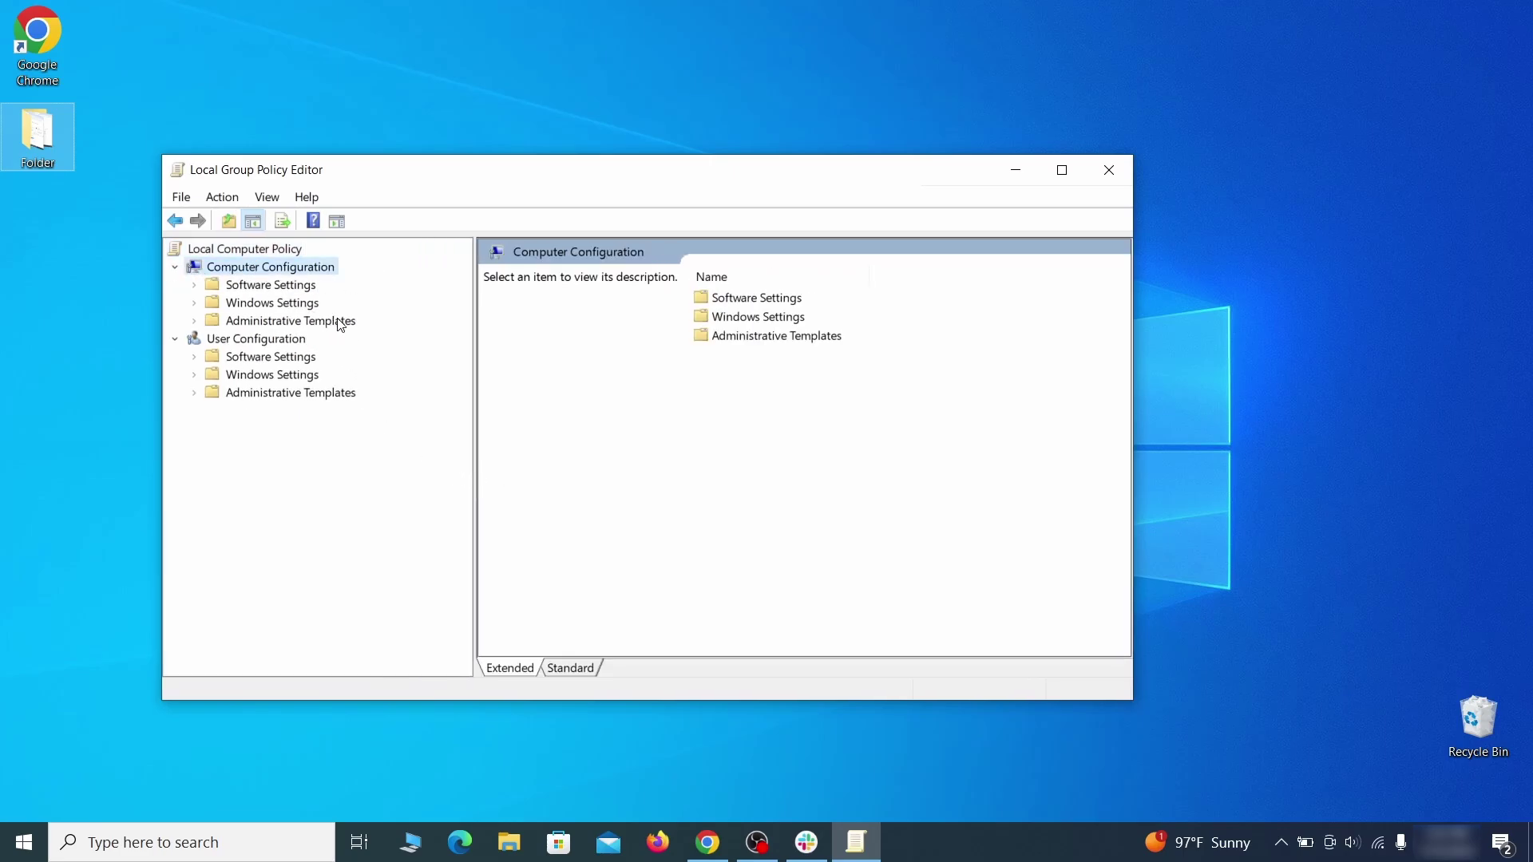
pyautogui.click(340, 324)
# Step: Remove the chrome template via Add/Remove Templates and close the list
pyautogui.rightClick(341, 321)
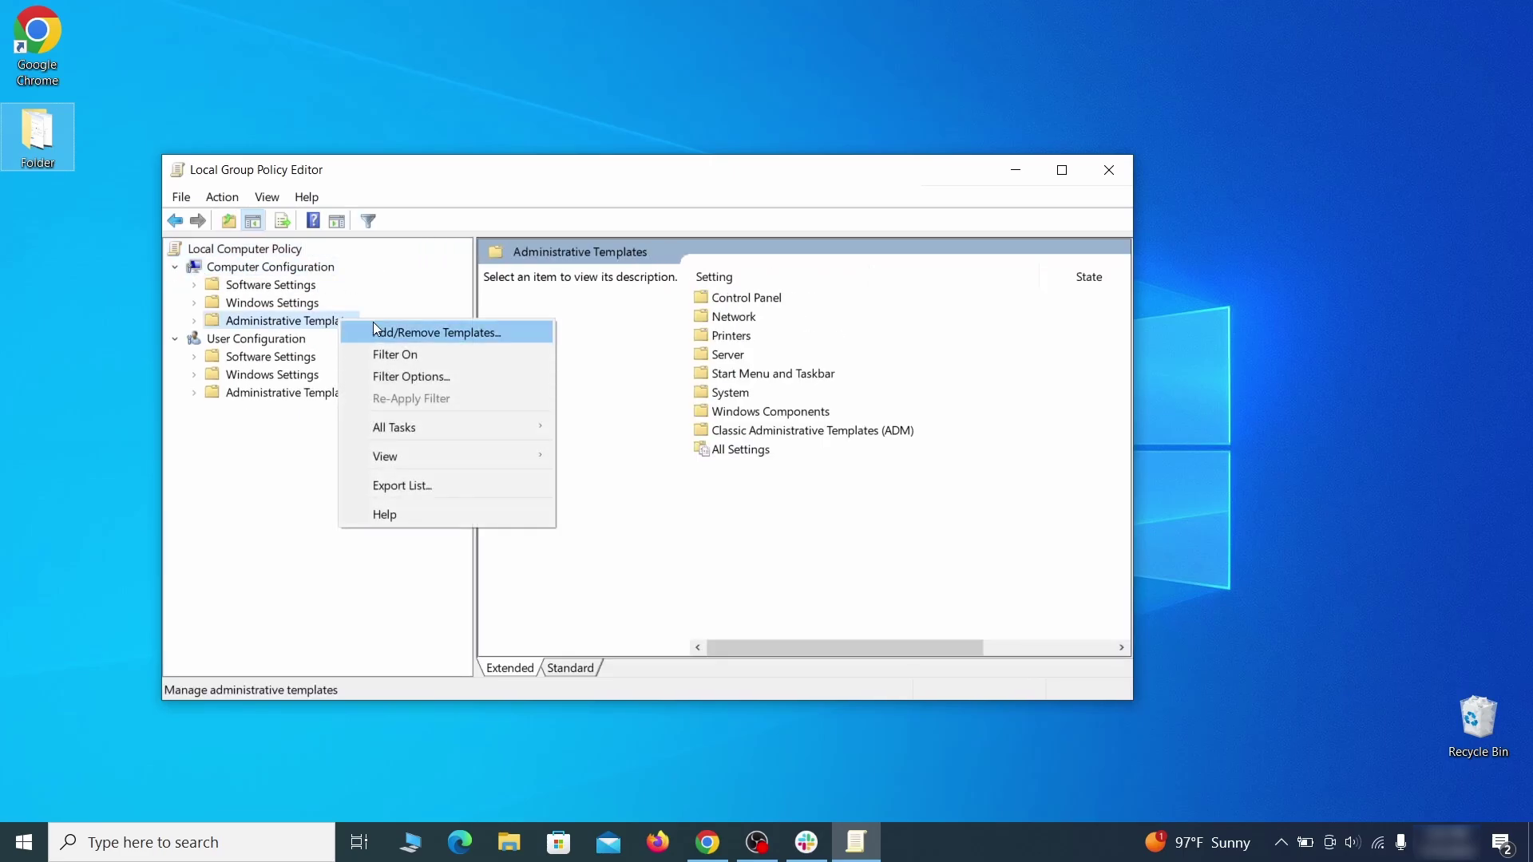
pyautogui.click(488, 330)
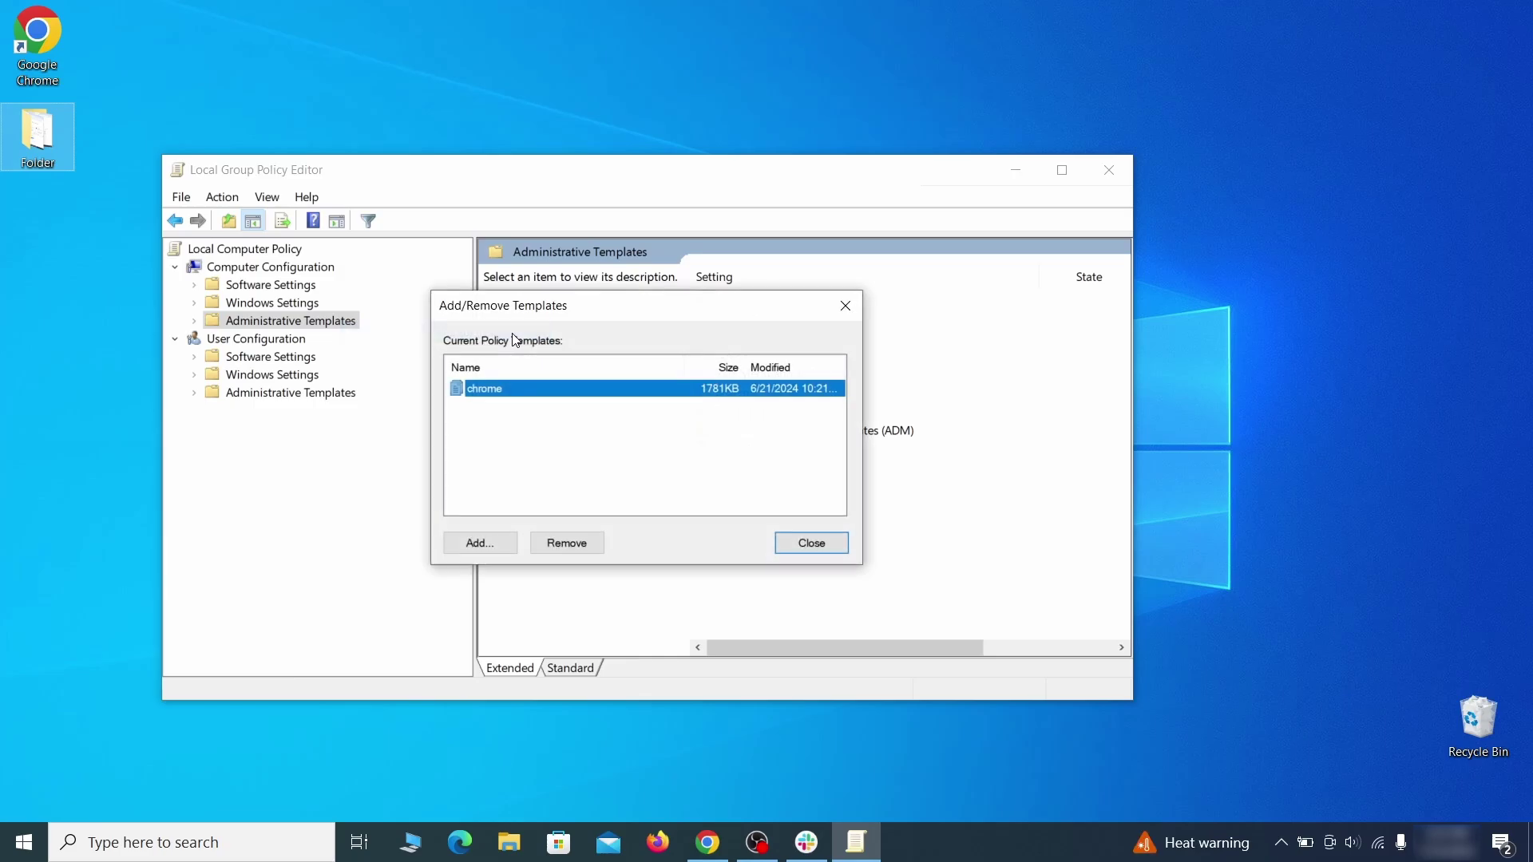
pyautogui.click(579, 545)
pyautogui.click(825, 542)
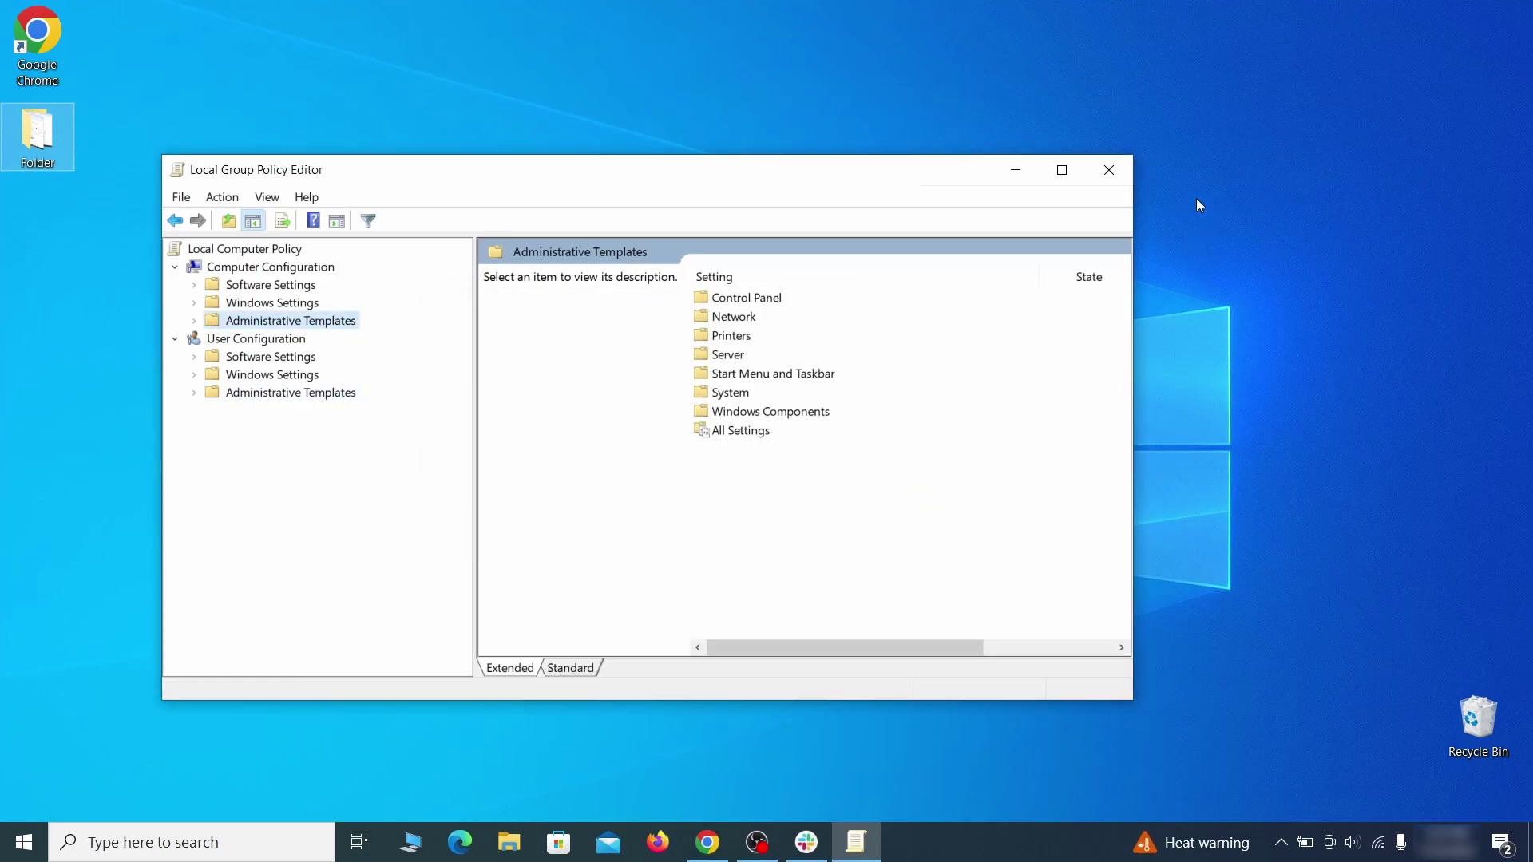
# Step: Close the Group Policy Editor and restart the computer from the Start menu
pyautogui.click(1109, 173)
pyautogui.click(24, 842)
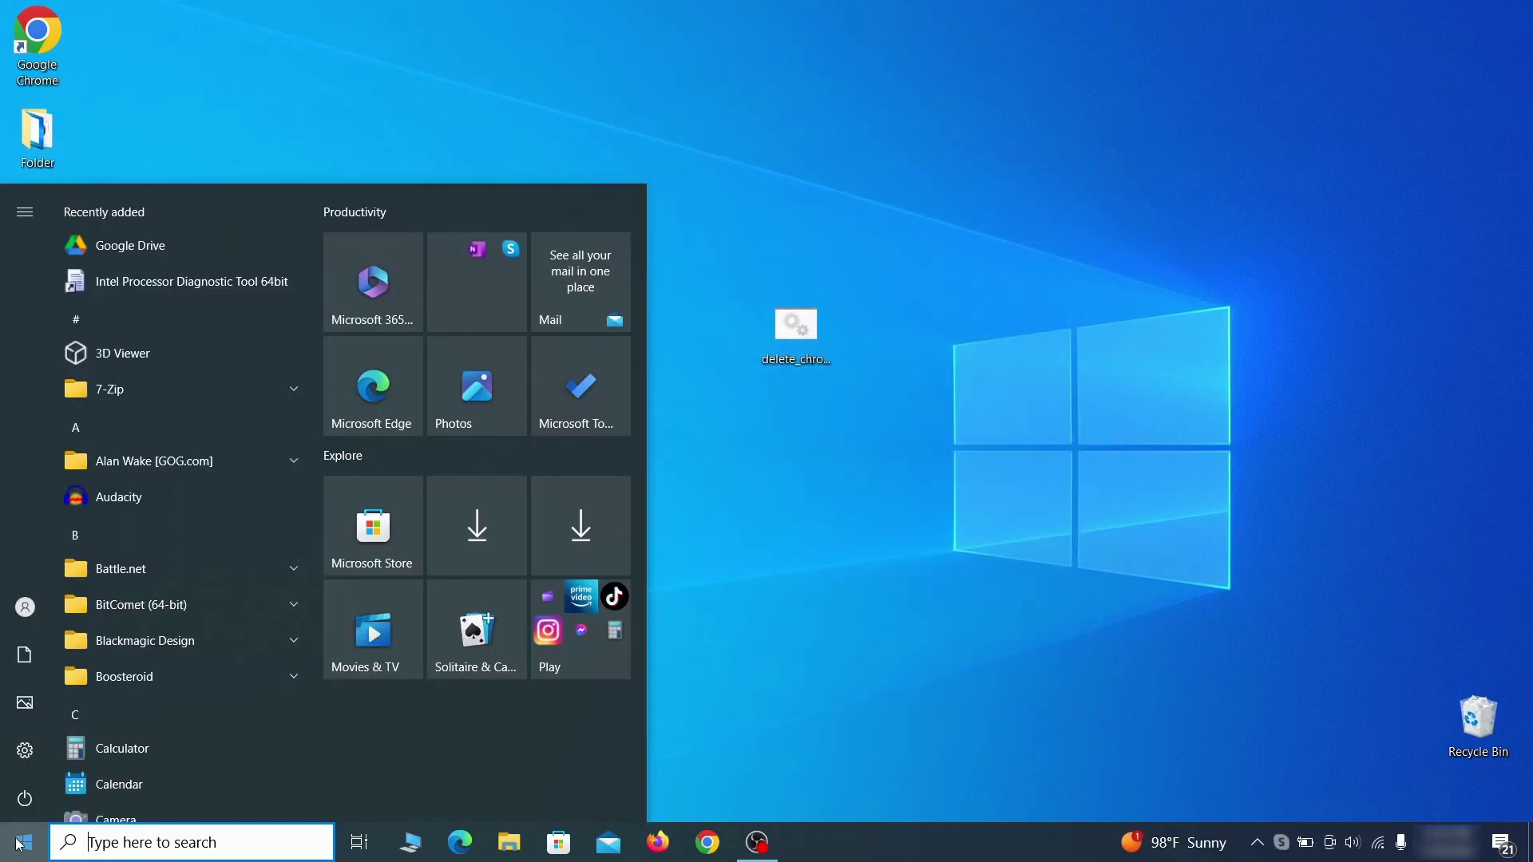
pyautogui.click(26, 779)
pyautogui.click(133, 747)
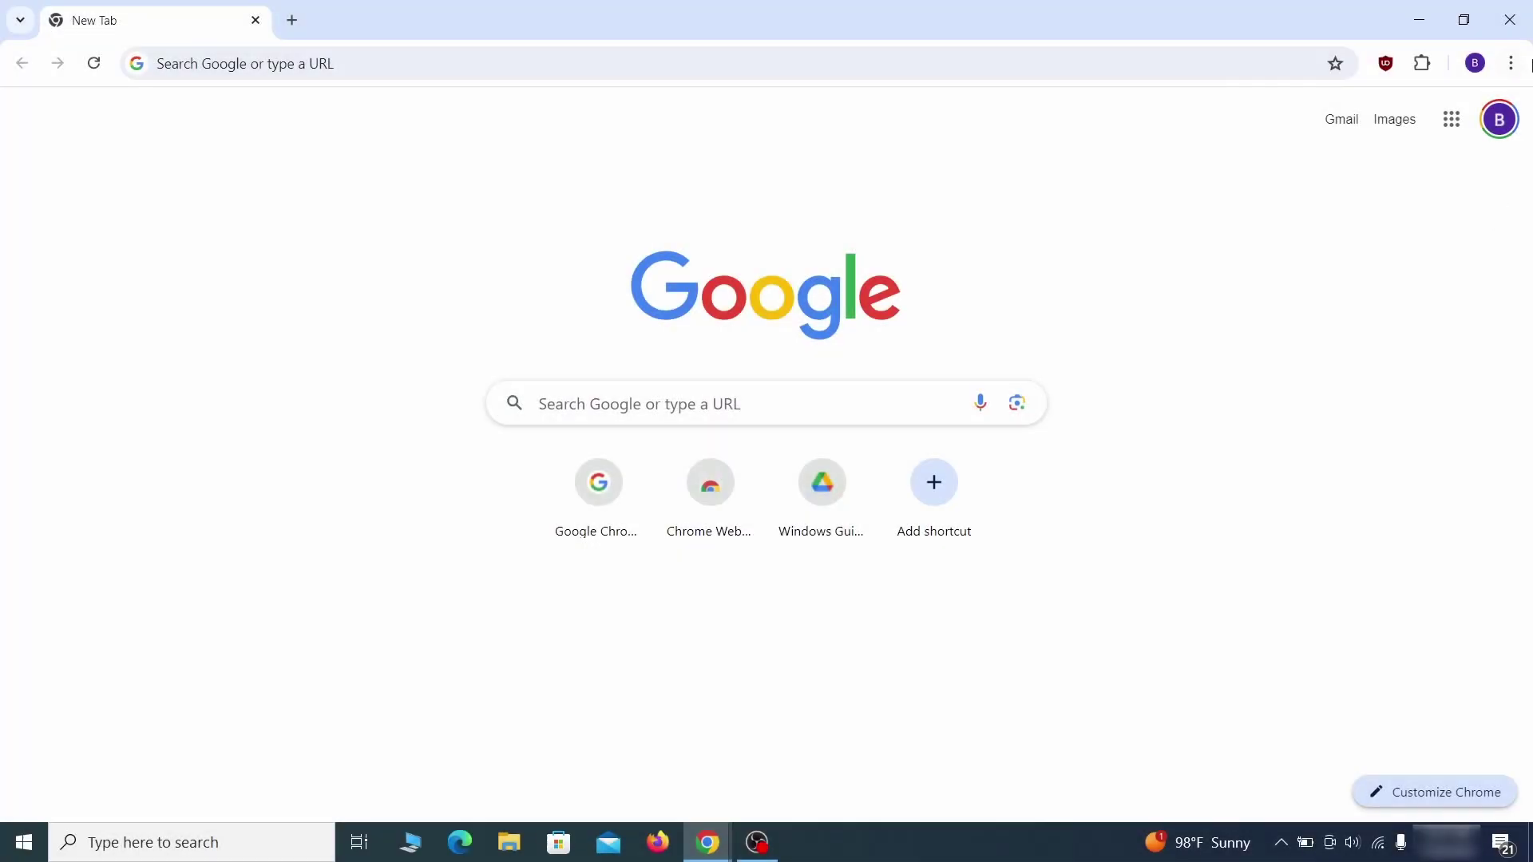
pyautogui.click(1511, 62)
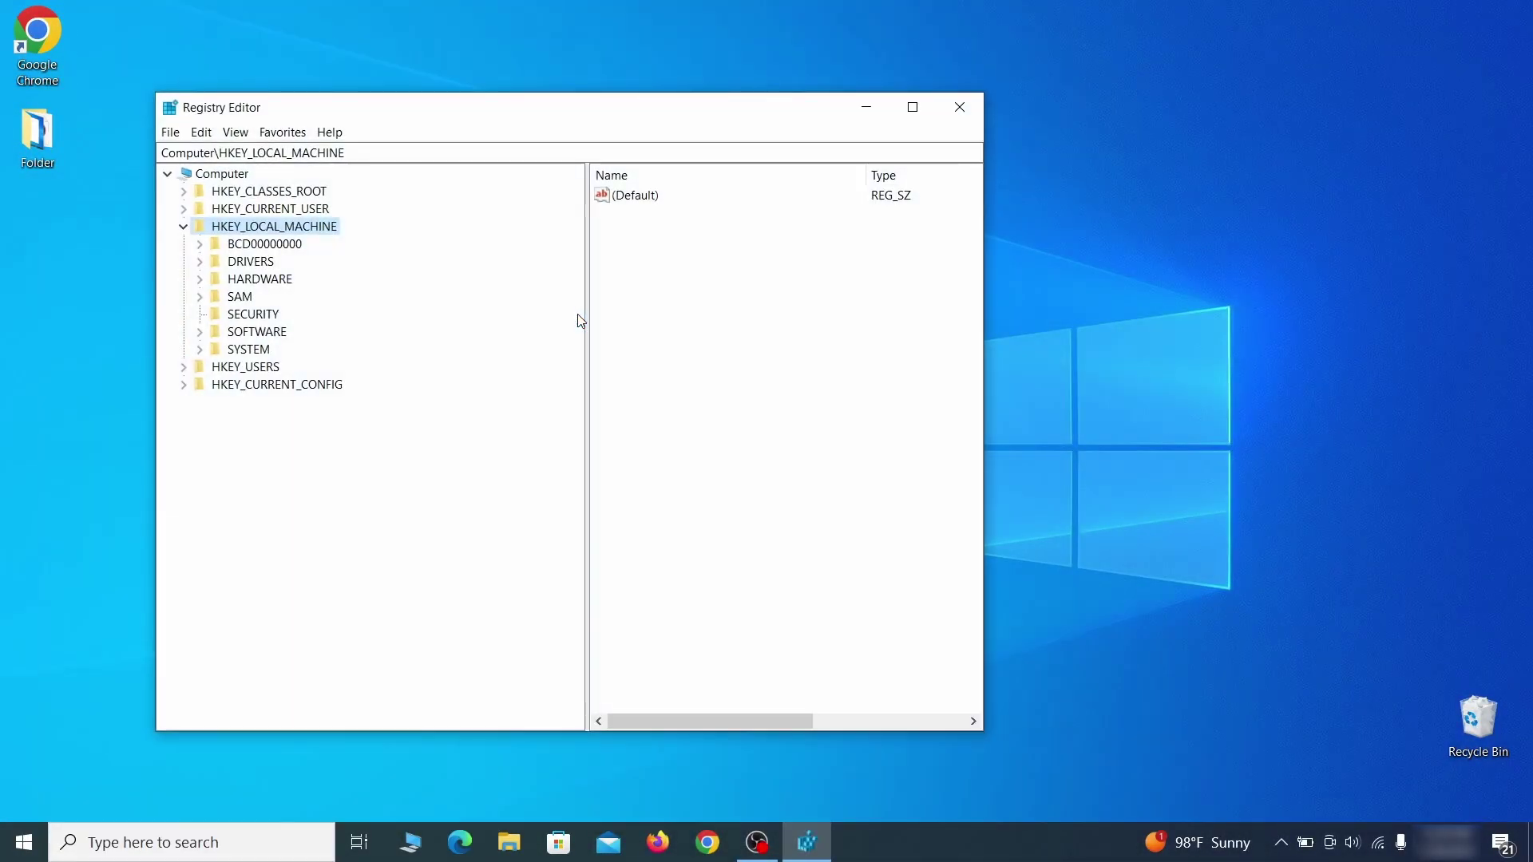
# Step: Expand BCD00000000\Objects\{b2721d73-...}\Elements, start deleting key 12000004 and answer No
pyautogui.click(199, 243)
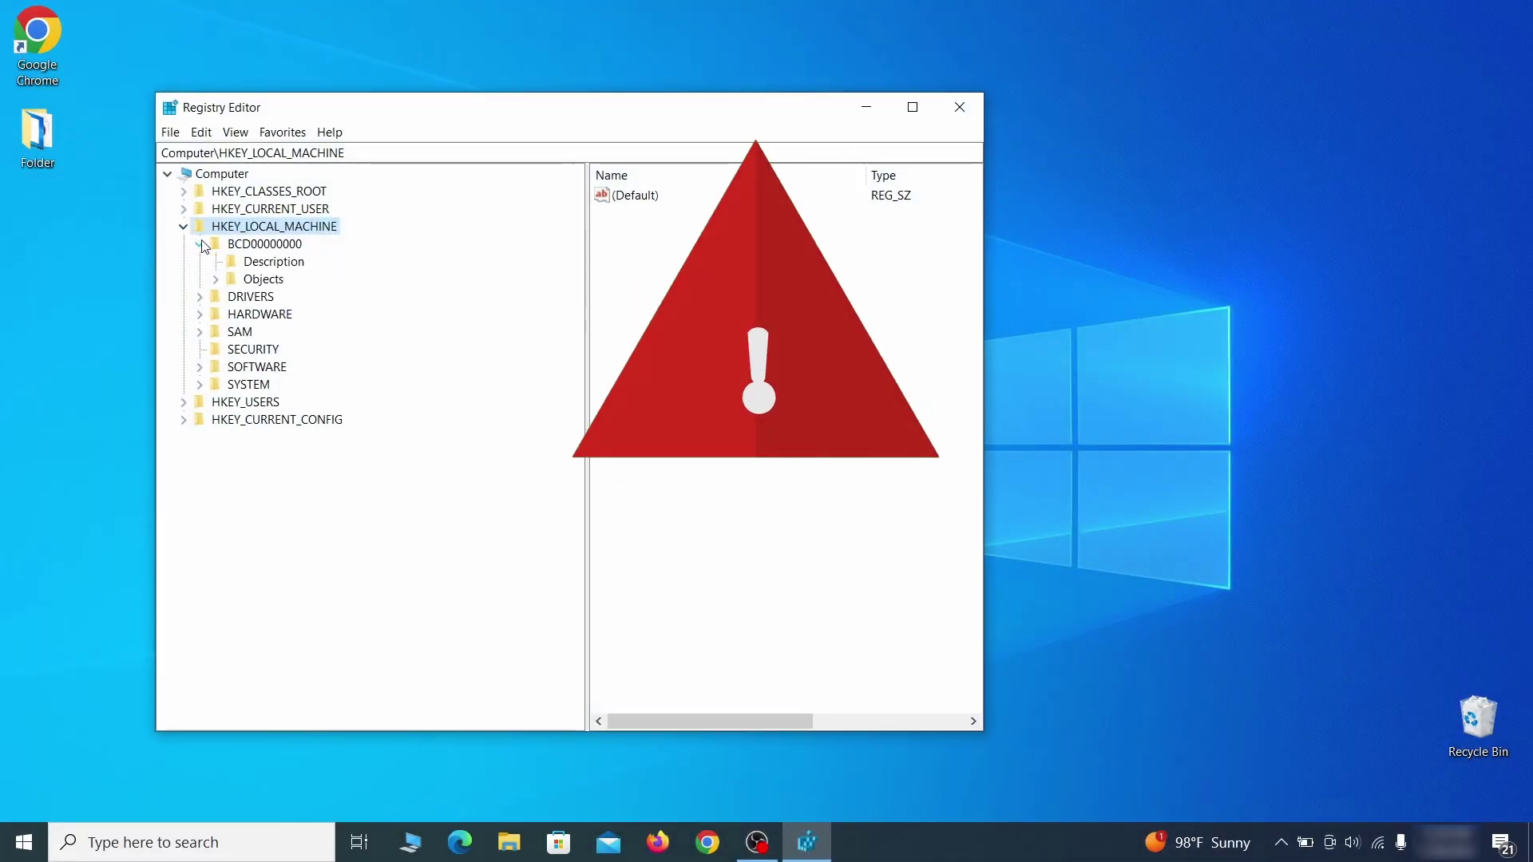
pyautogui.click(215, 278)
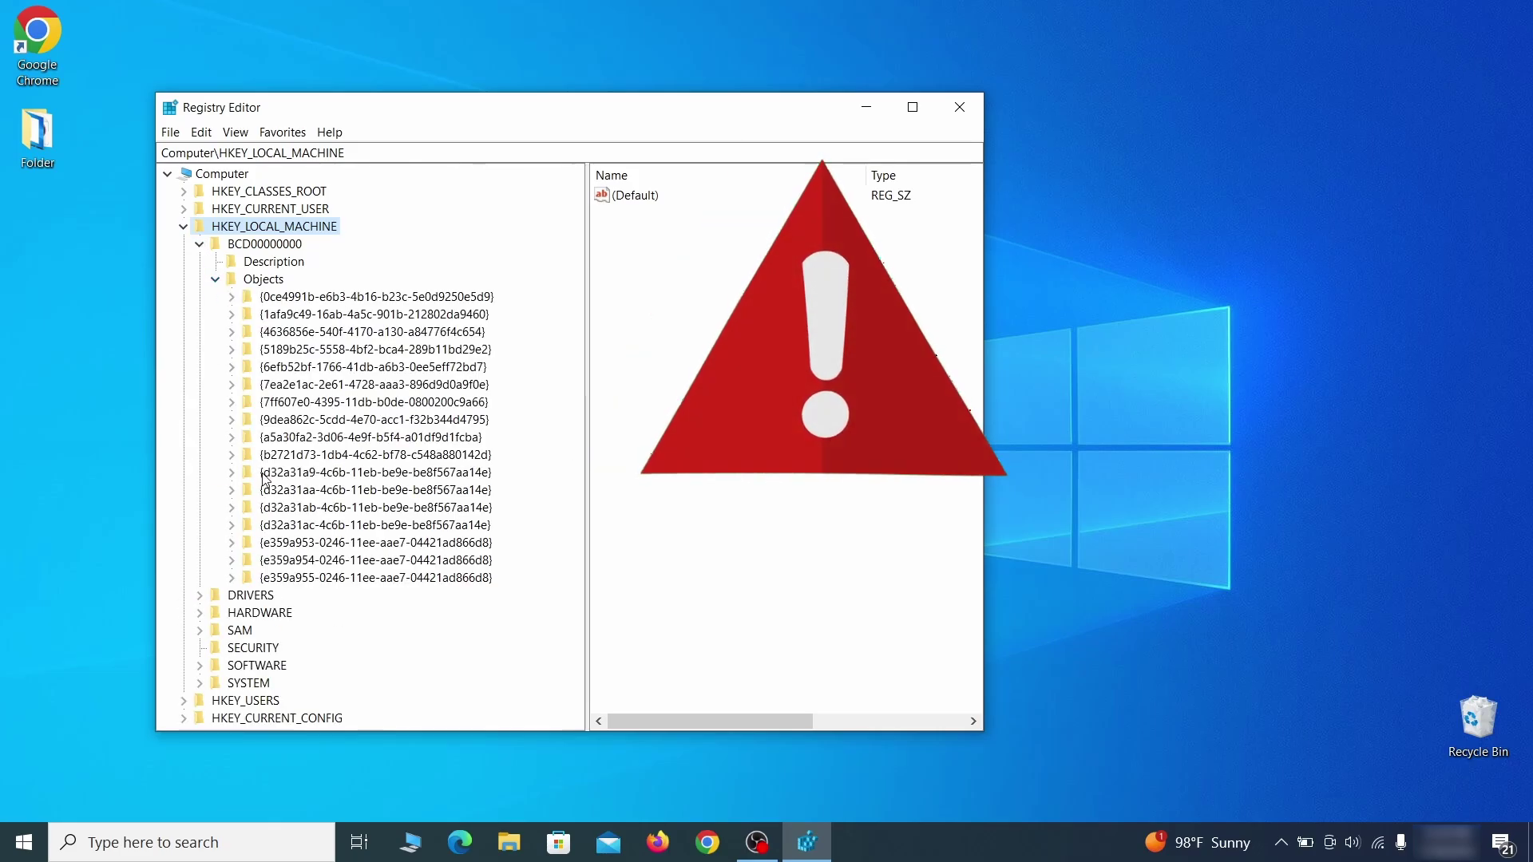
pyautogui.click(231, 456)
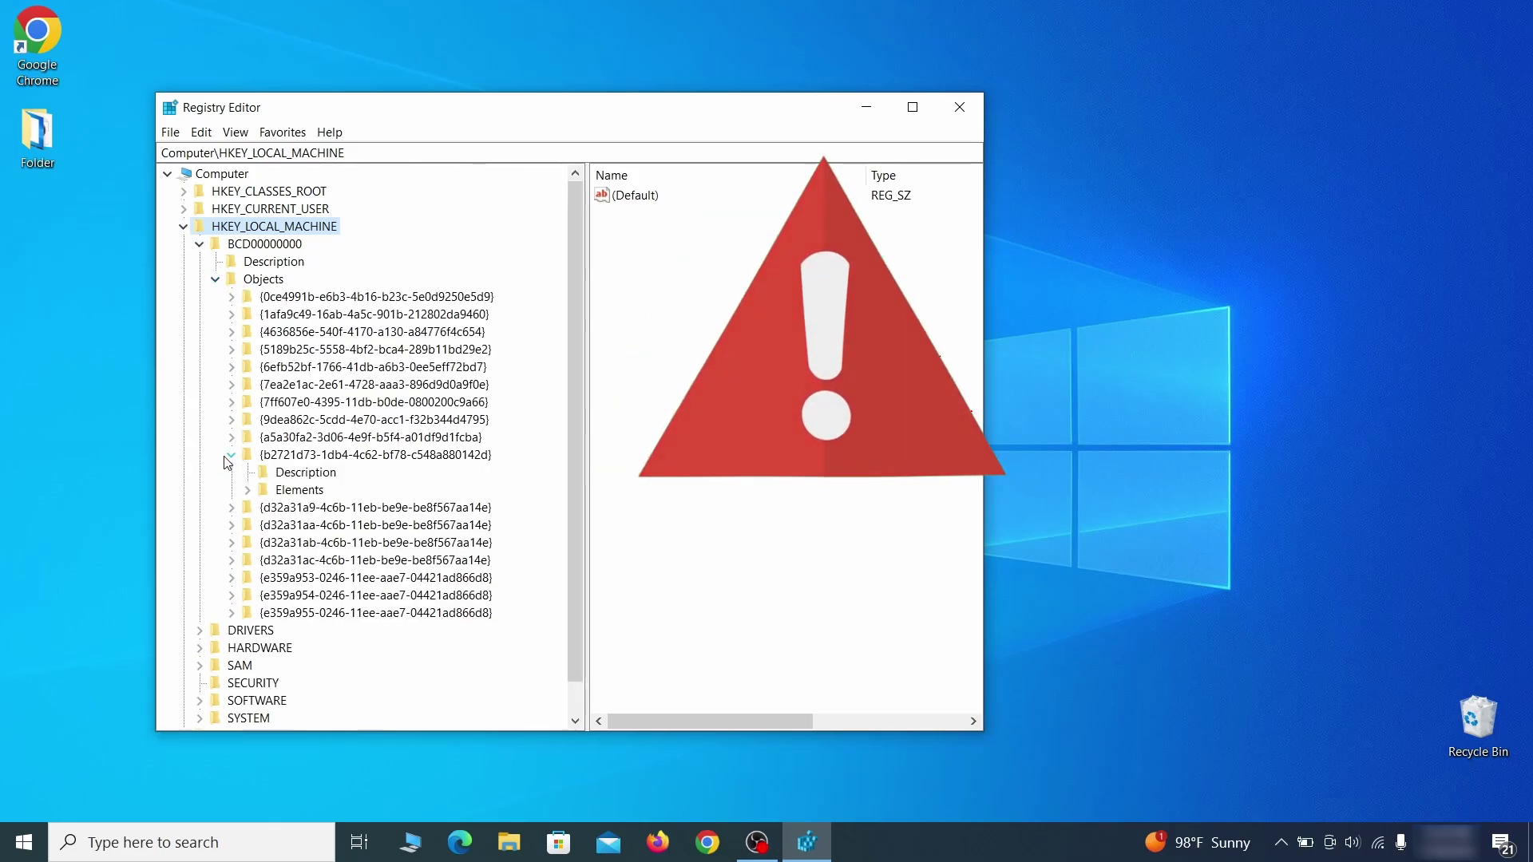
pyautogui.click(247, 490)
pyautogui.click(319, 543)
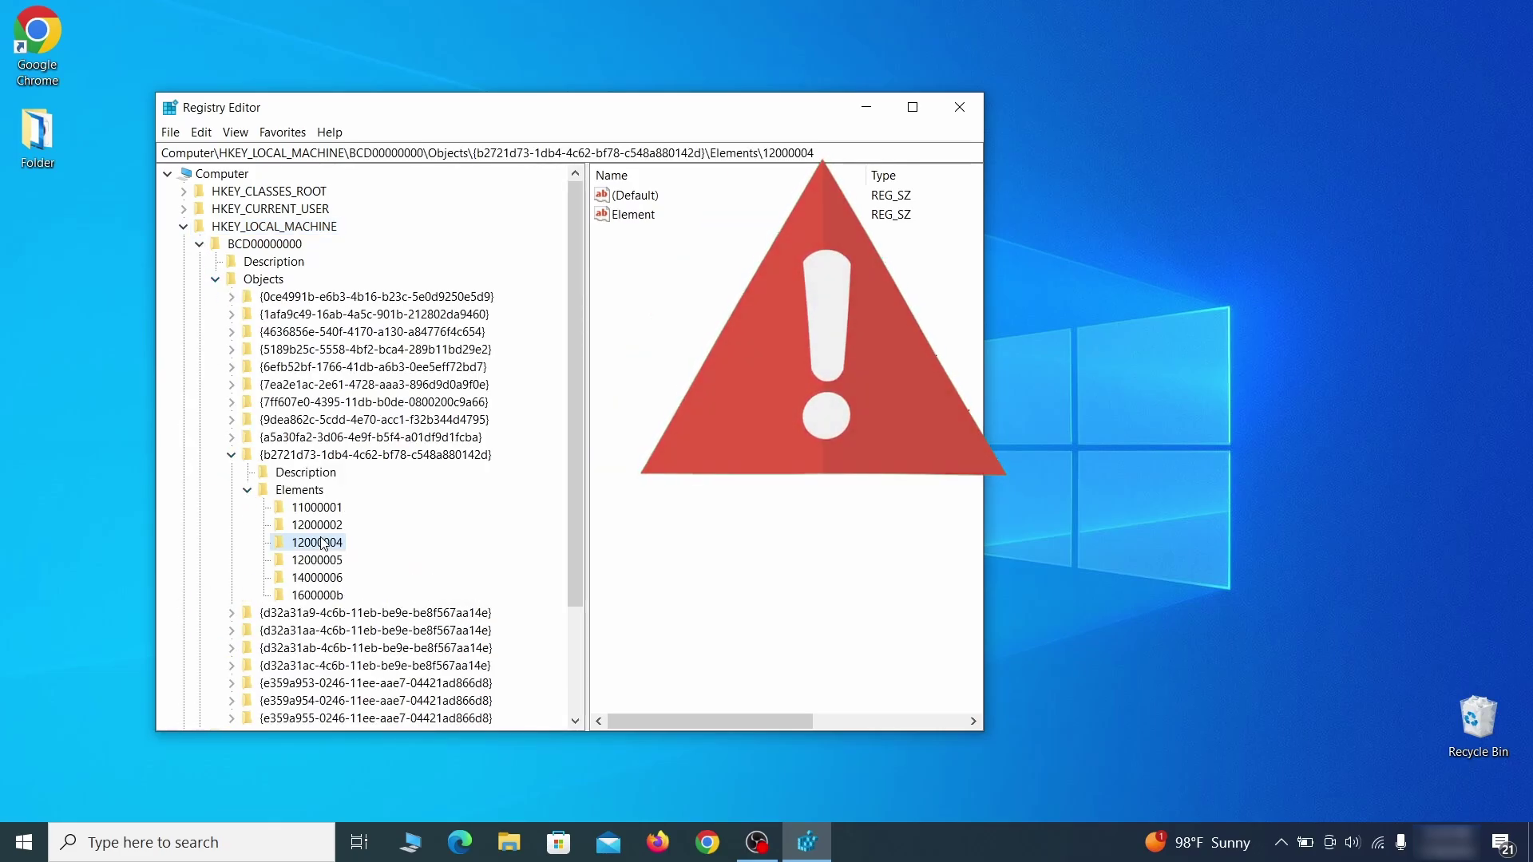
pyautogui.rightClick(321, 541)
pyautogui.click(395, 612)
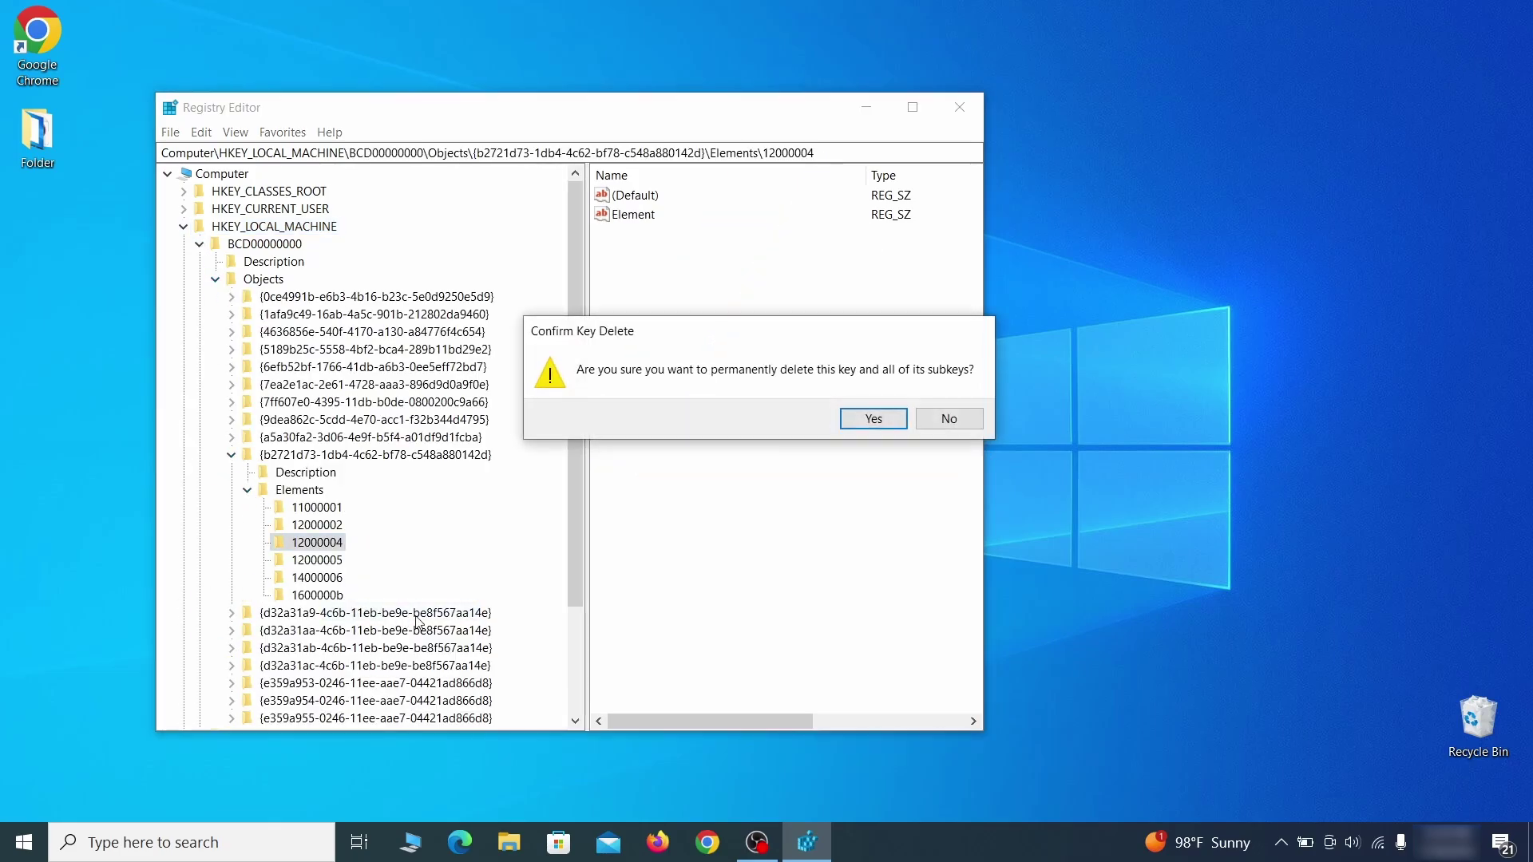
pyautogui.click(964, 424)
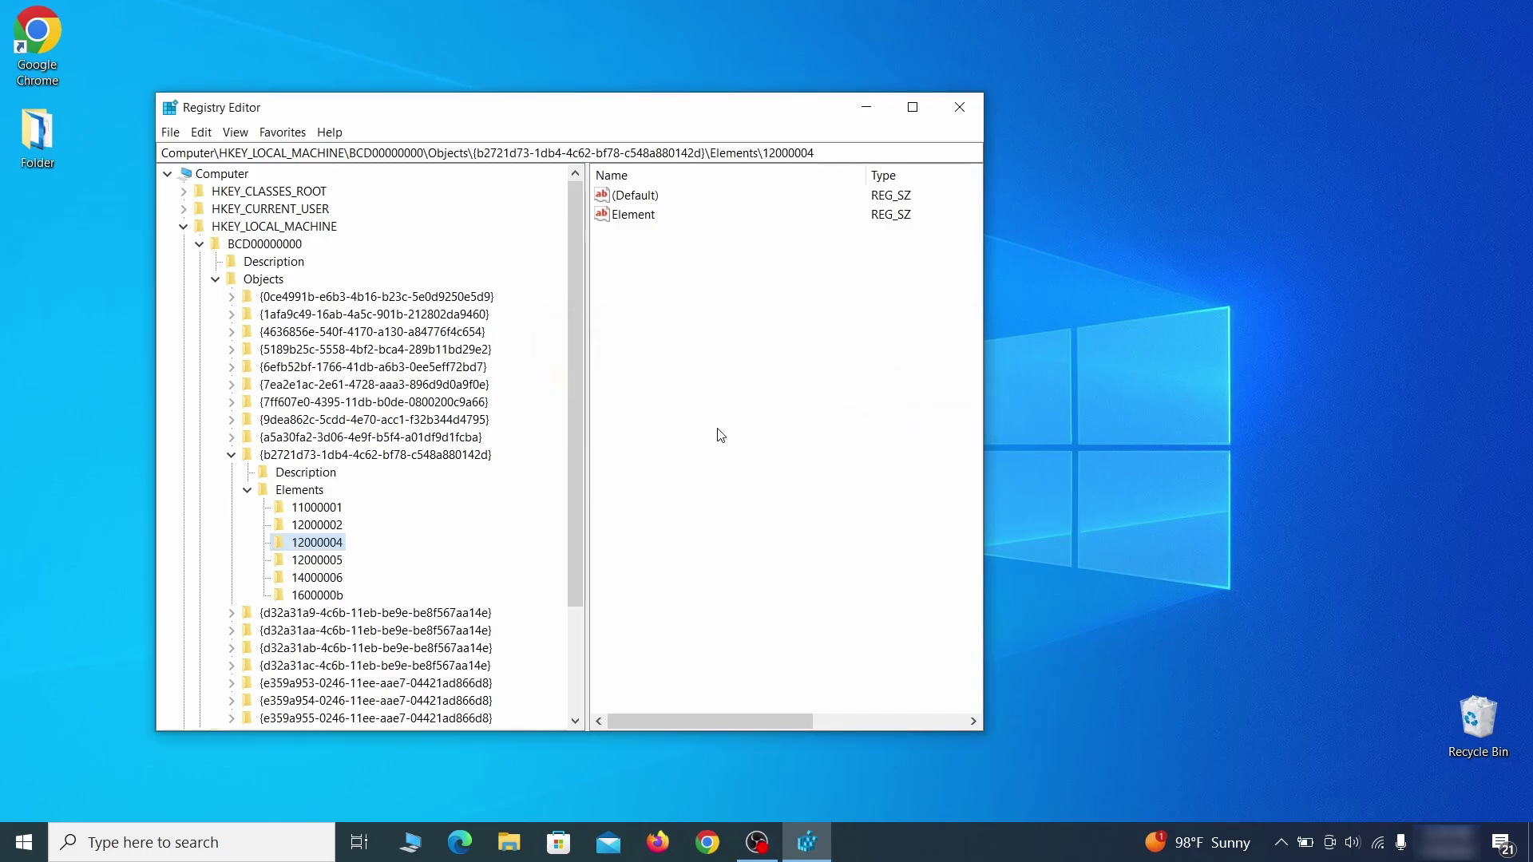
pyautogui.scroll(-3, 252, 610)
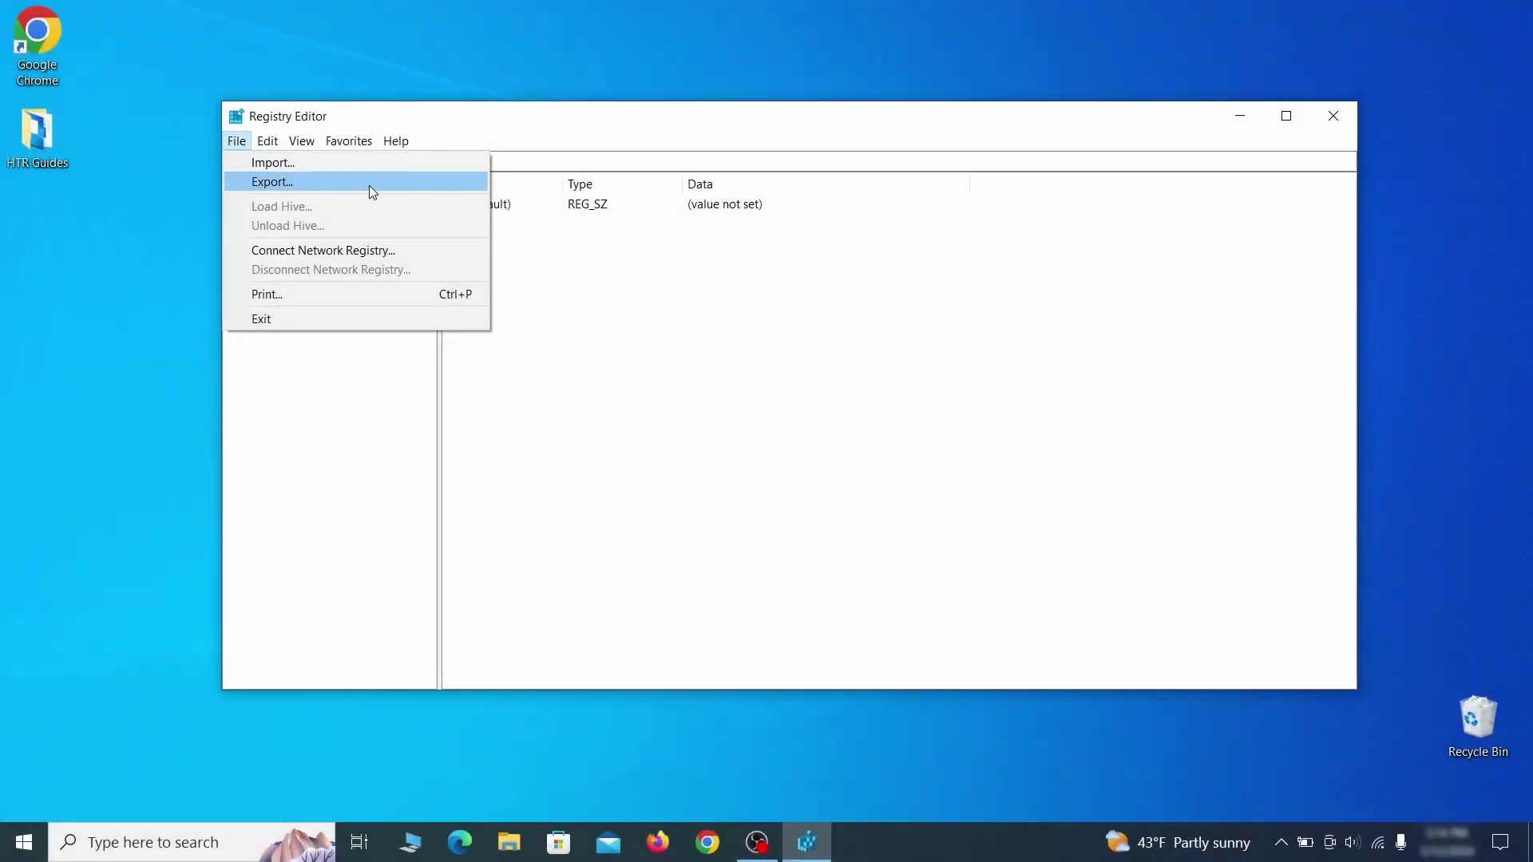
# Step: Export the registry as 'Registry Backup 1' on the Desktop
pyautogui.click(369, 187)
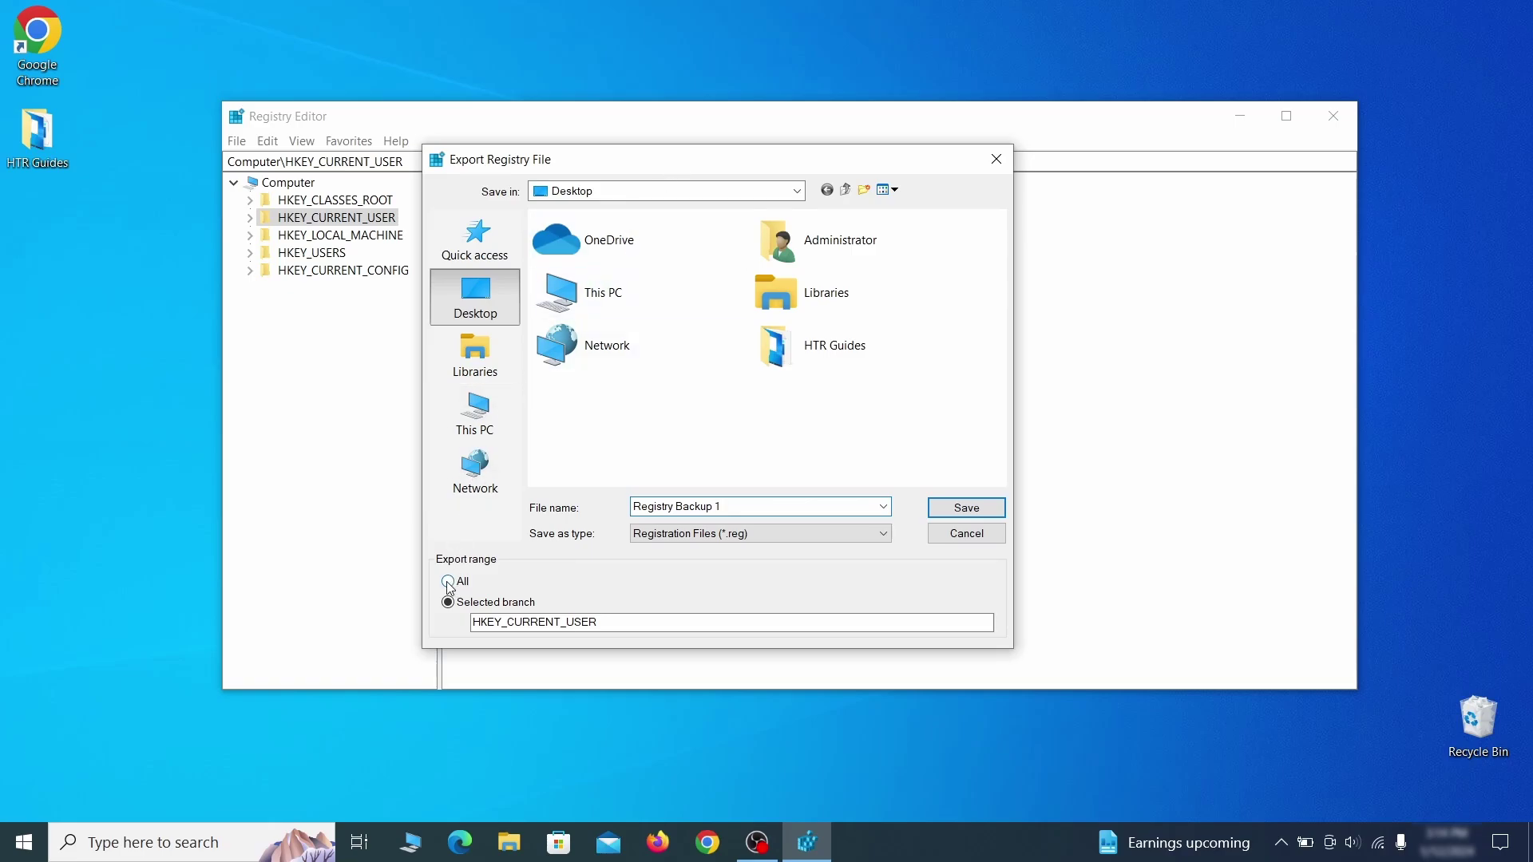
pyautogui.press('Return')
# Step: Import the Registry Backup 1 file back into the registry
pyautogui.click(236, 141)
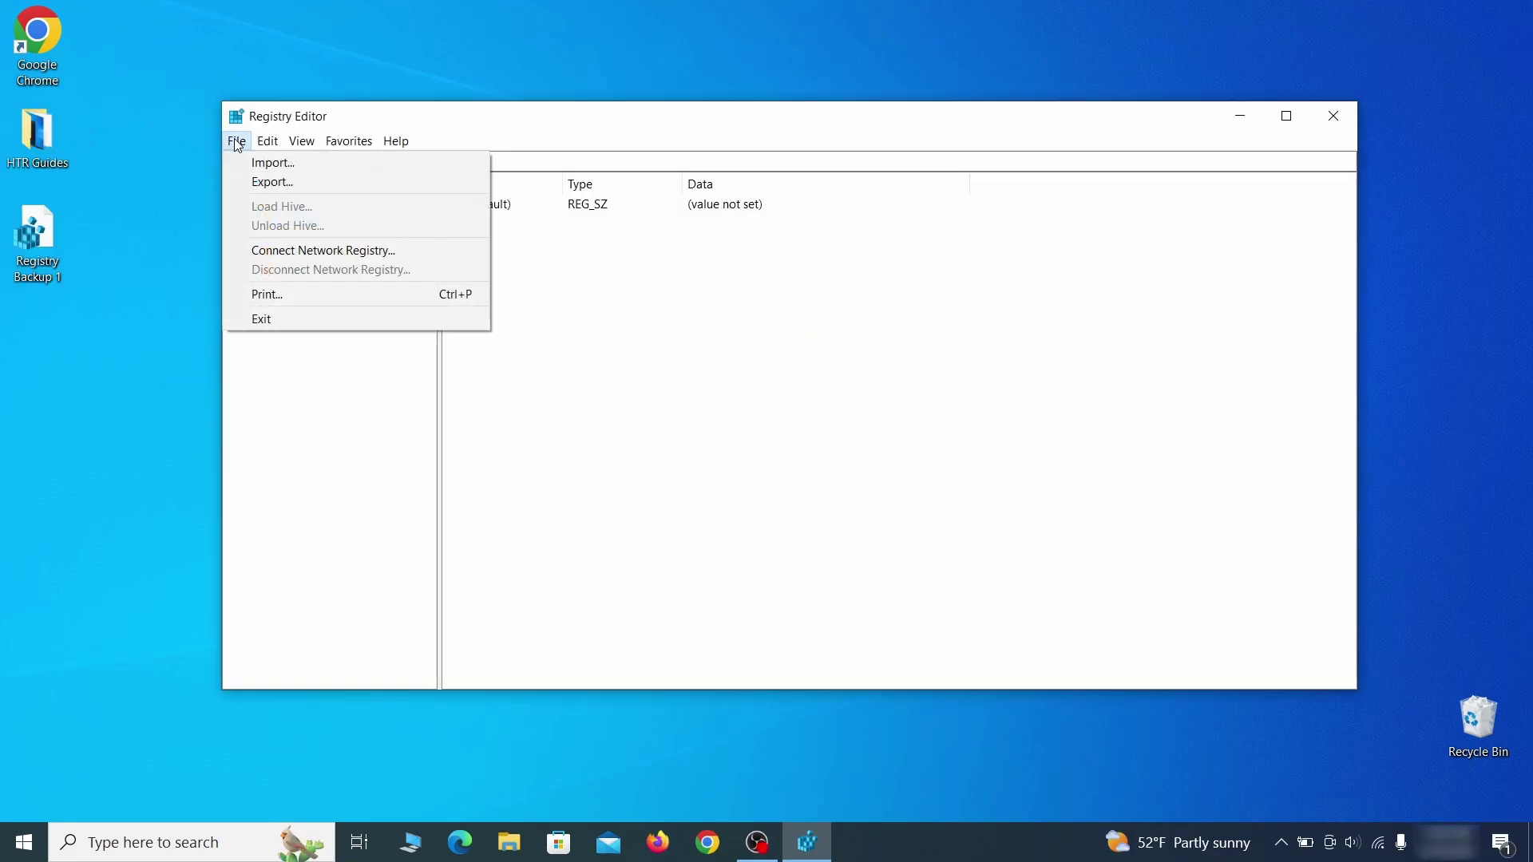
pyautogui.click(327, 166)
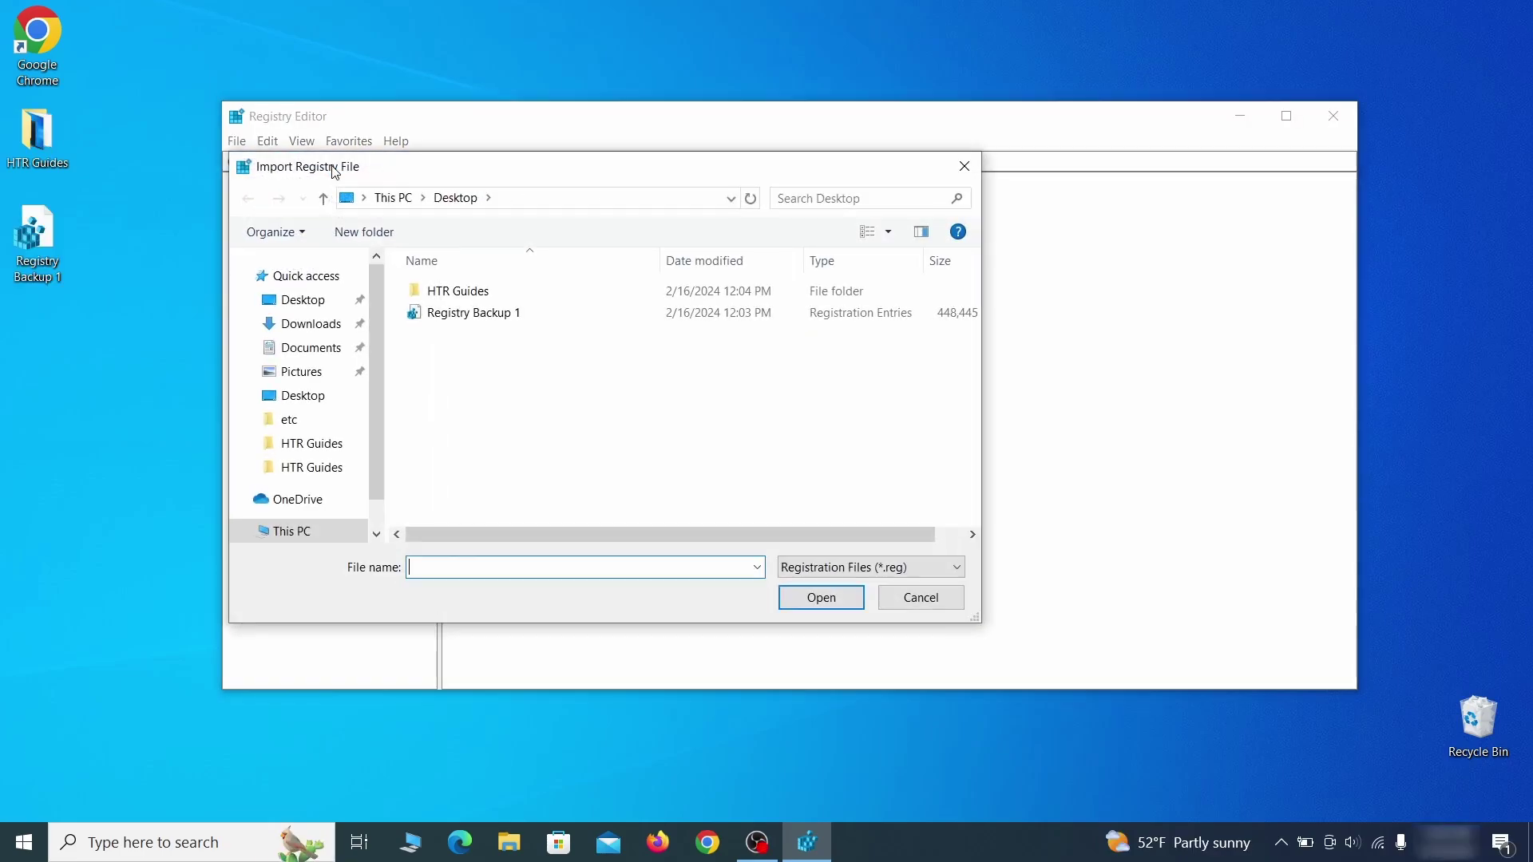
pyautogui.click(527, 317)
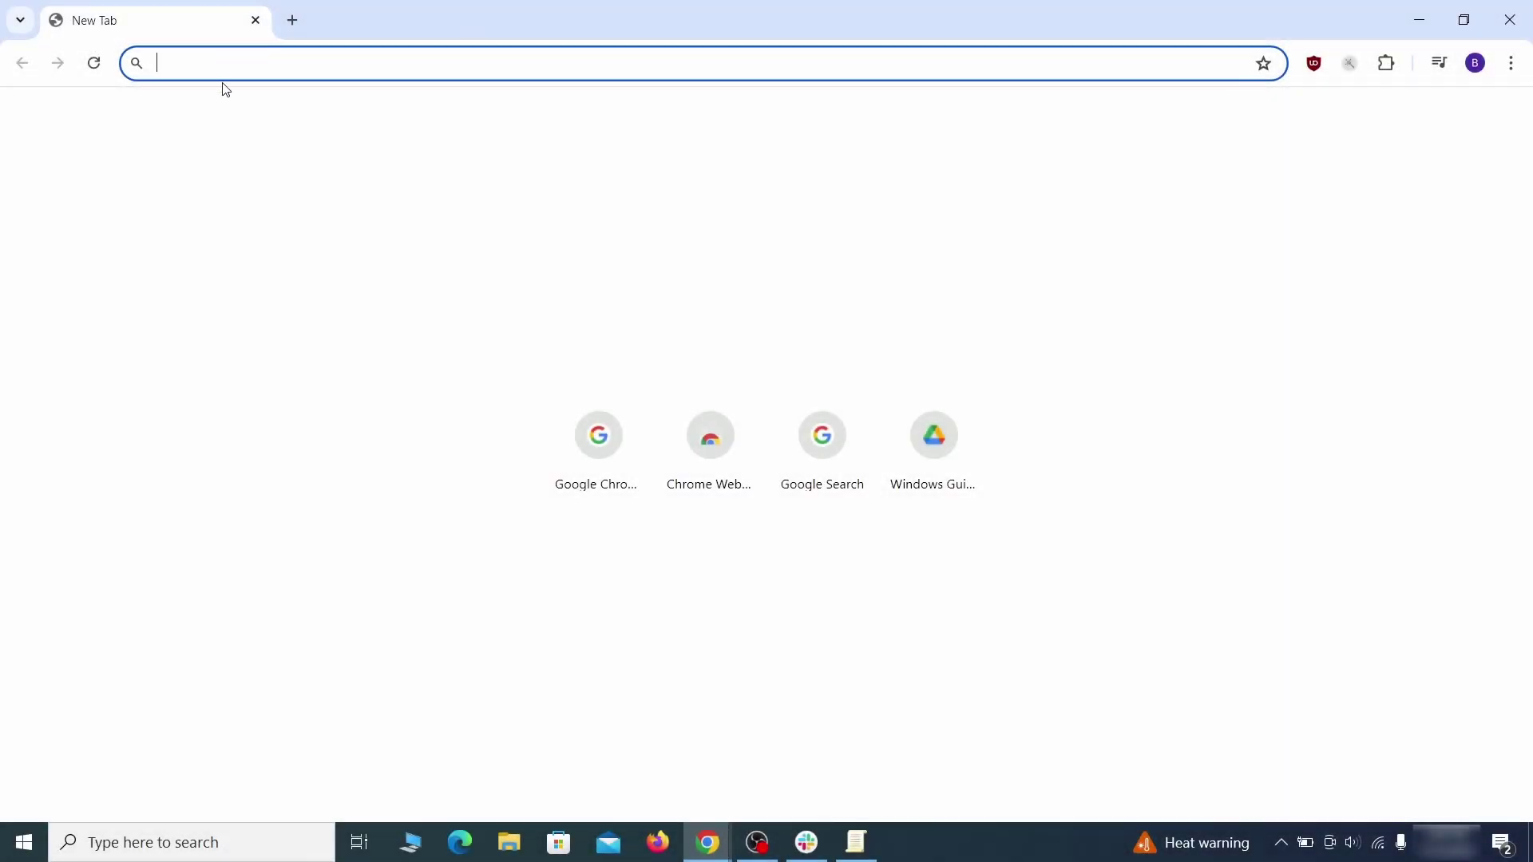
pyautogui.write('ch')
# Step: Copy the HomepageLocation value sdovheoncoighvoienoibnasd from chrome://policy into the Notepad note
pyautogui.press('Return')
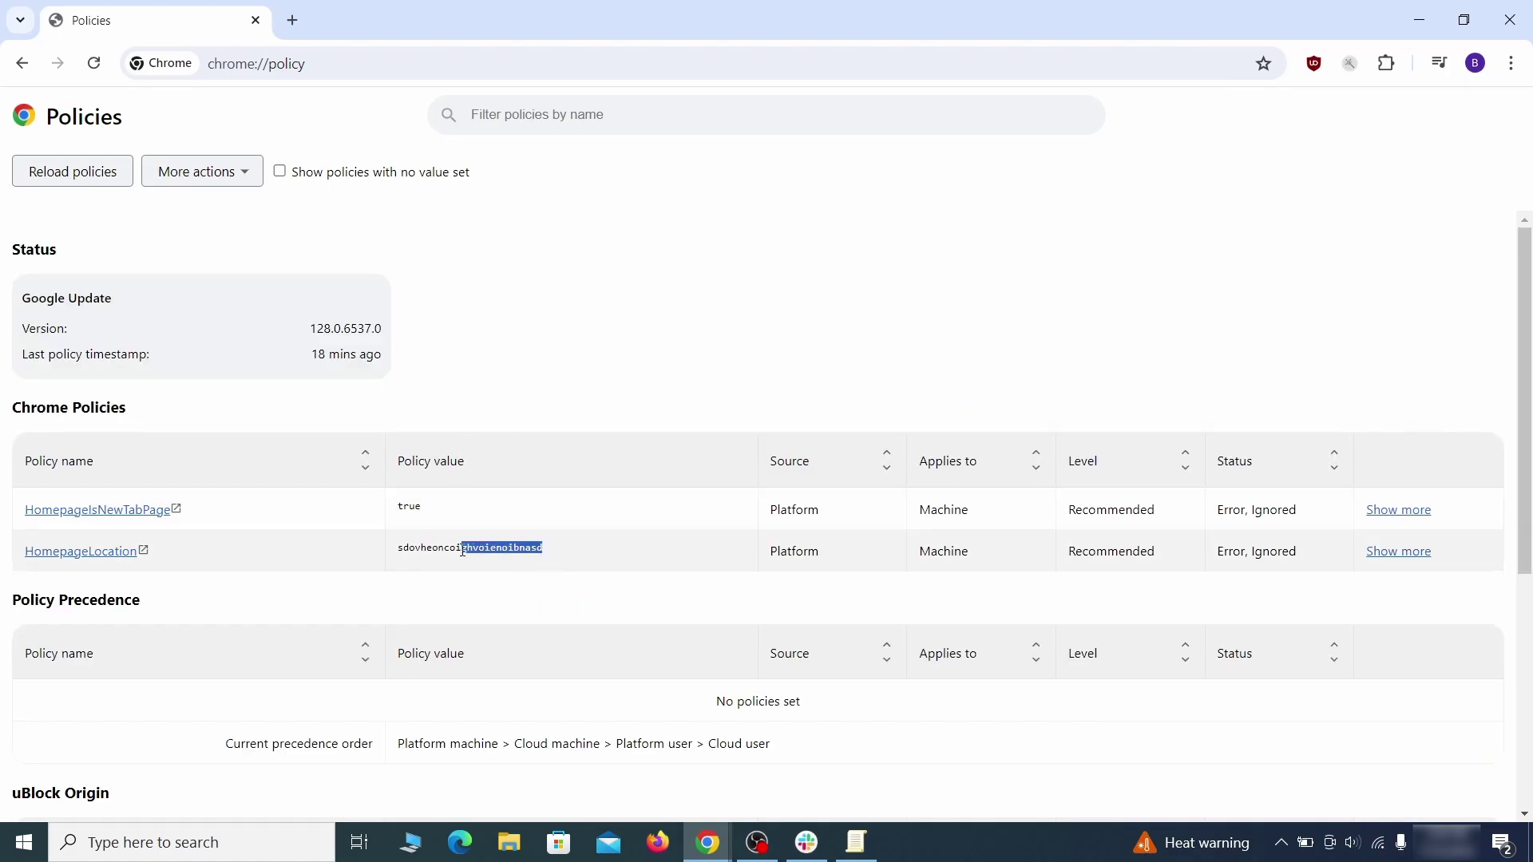
pyautogui.rightClick(389, 554)
pyautogui.click(483, 565)
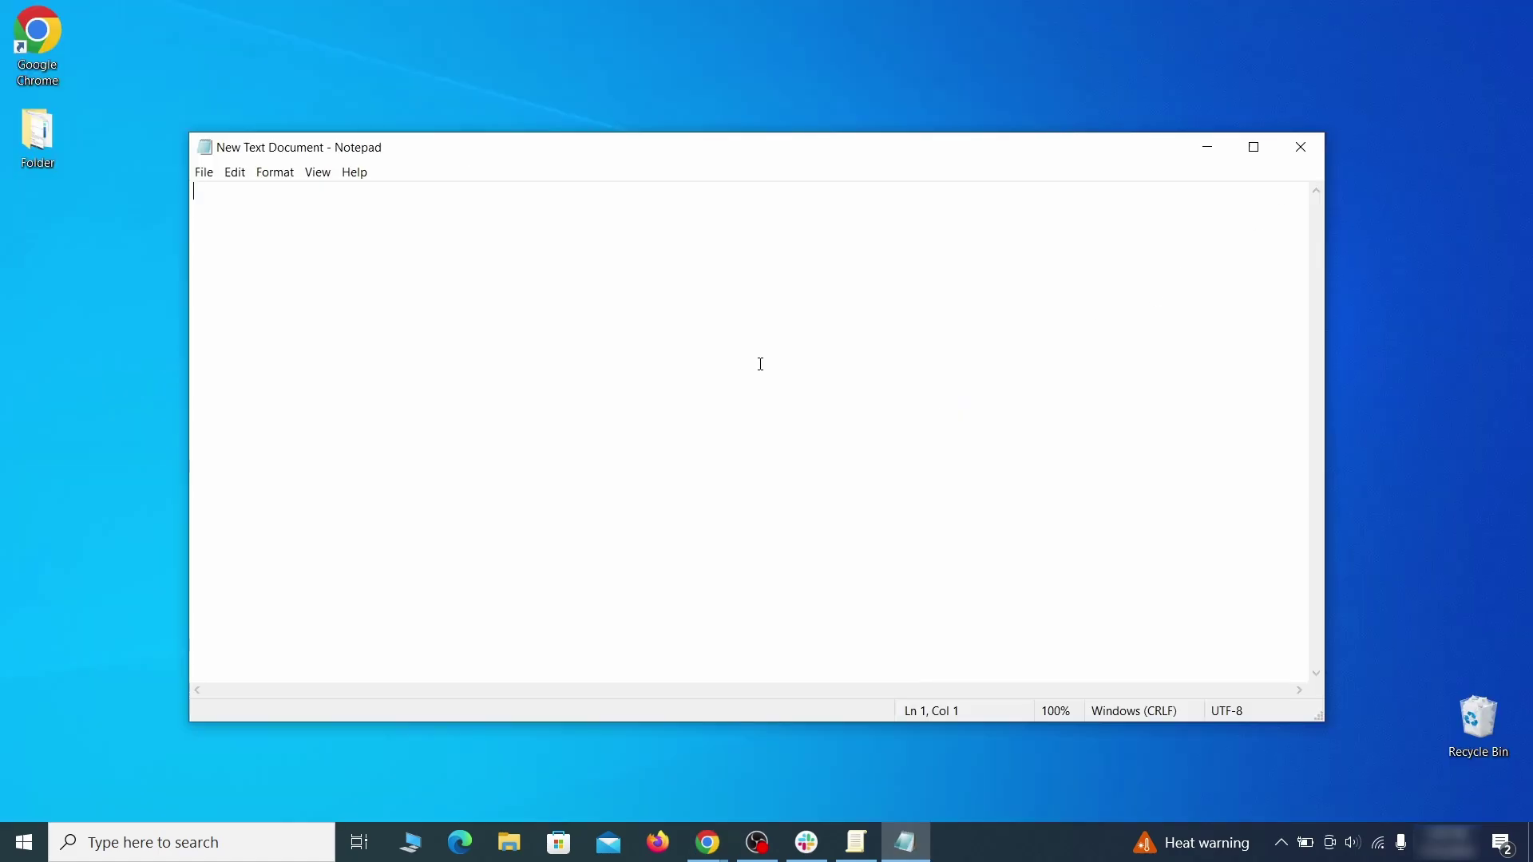
pyautogui.rightClick(759, 364)
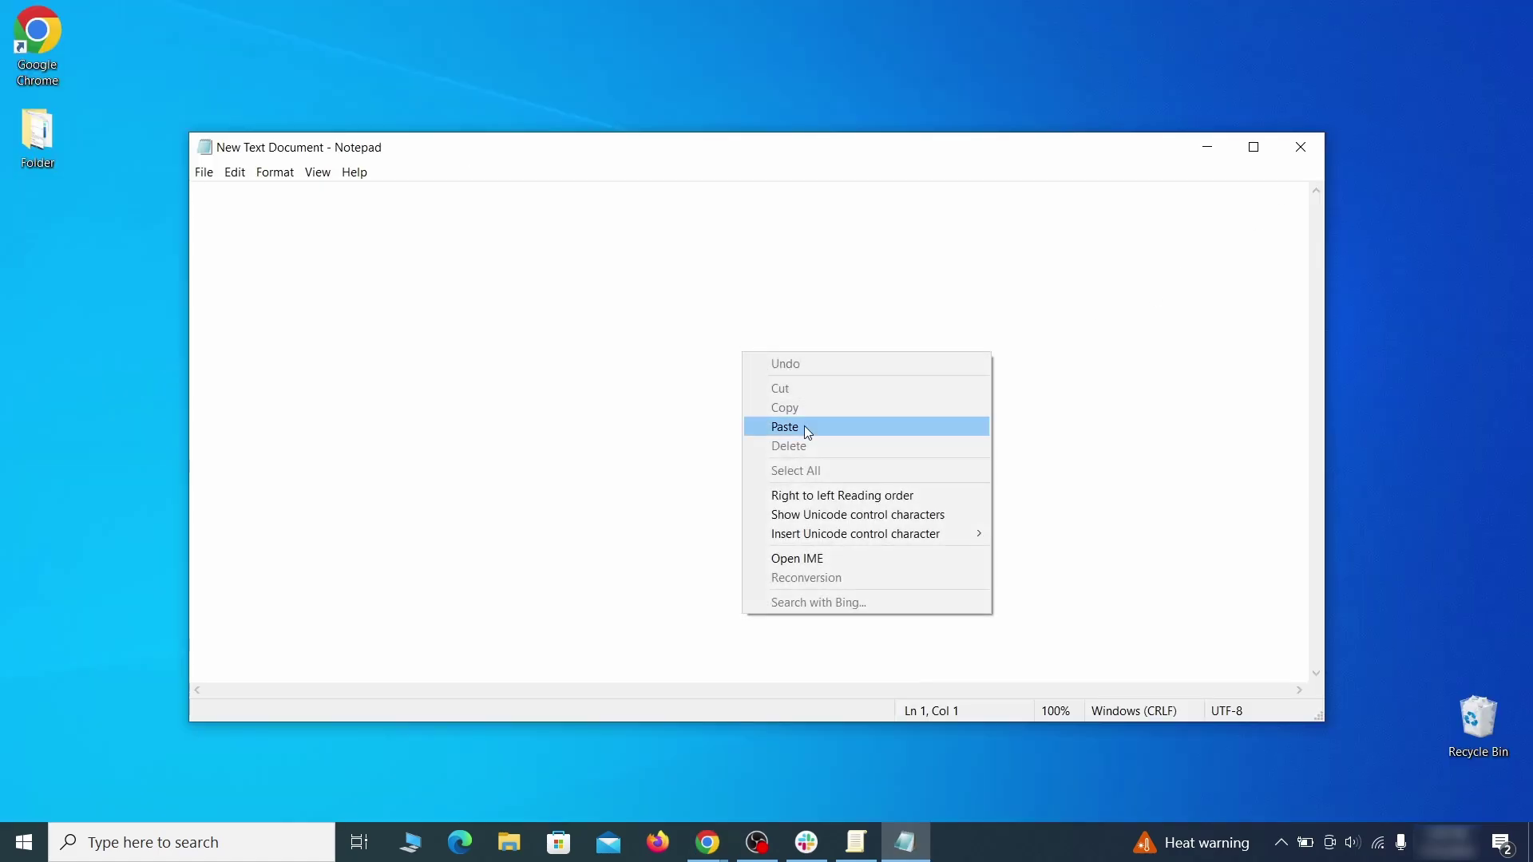
pyautogui.click(804, 425)
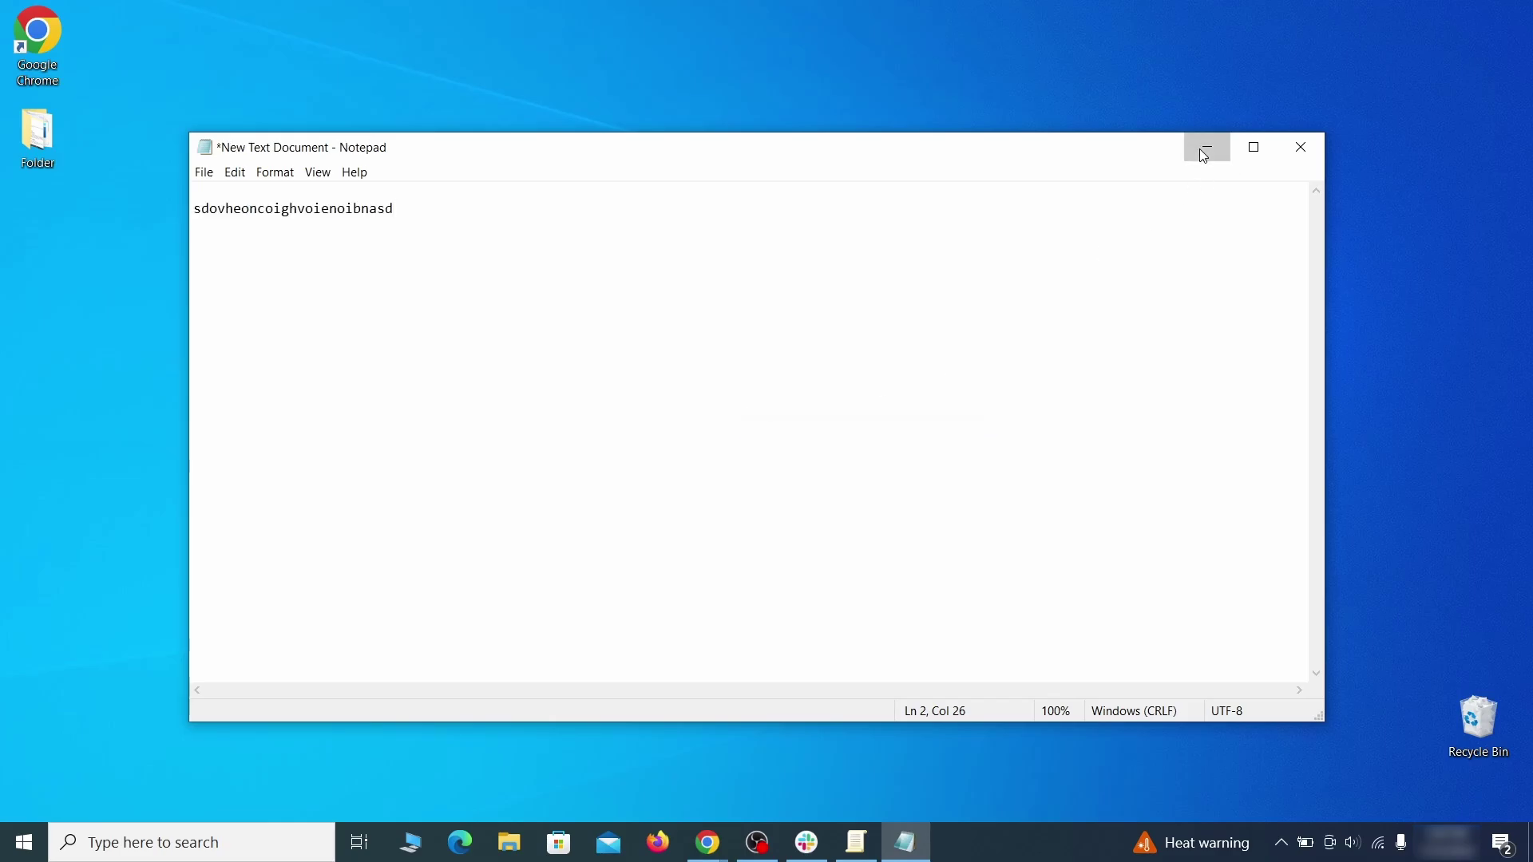
# Step: Minimize the note and return to Chrome's main menu
pyautogui.click(1204, 153)
pyautogui.click(1510, 62)
pyautogui.moveTo(1291, 357)
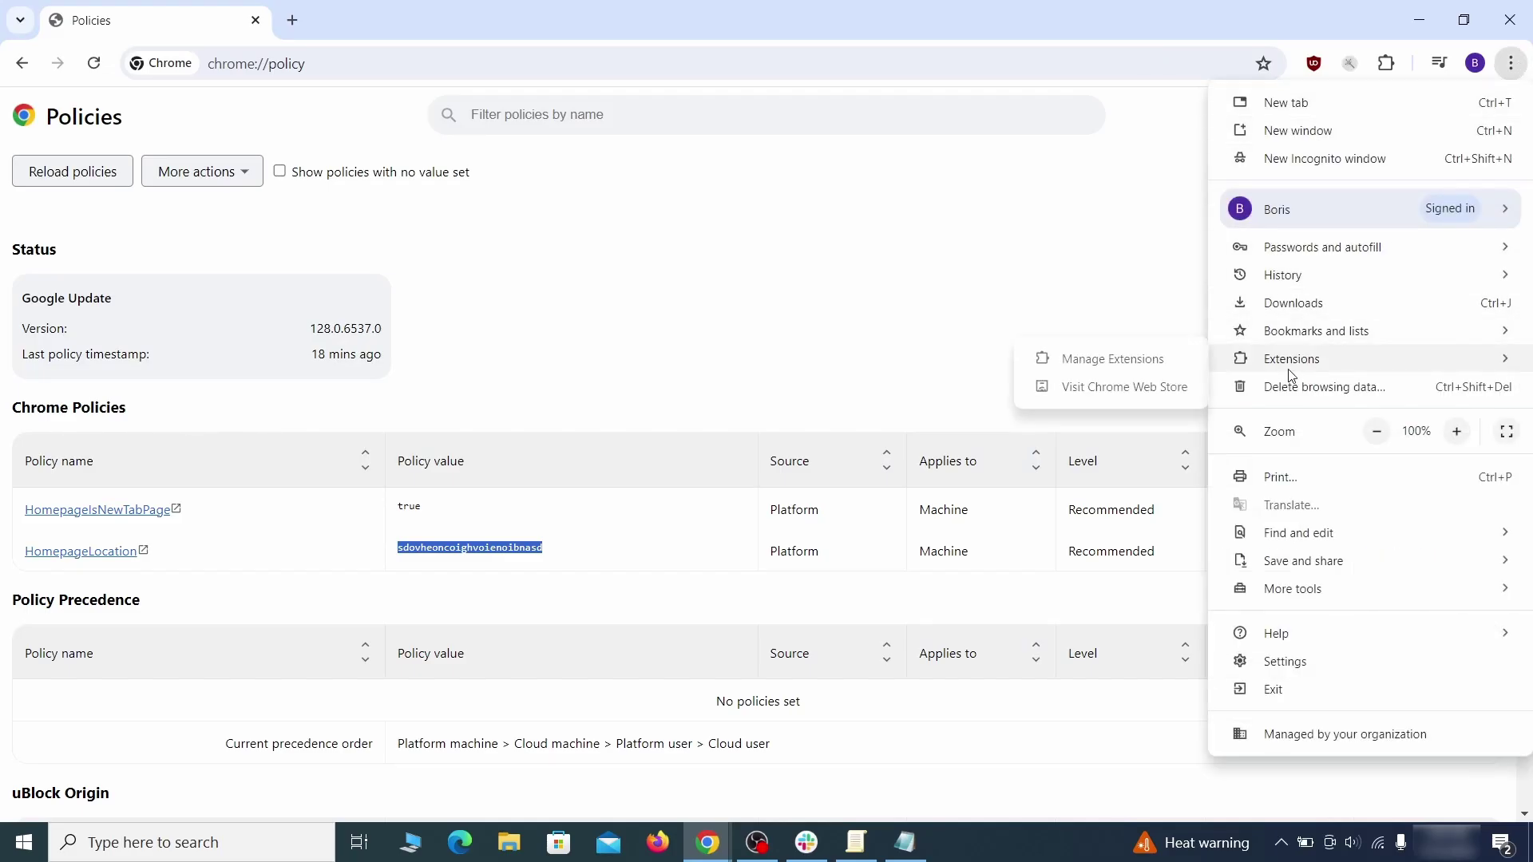
pyautogui.click(1138, 368)
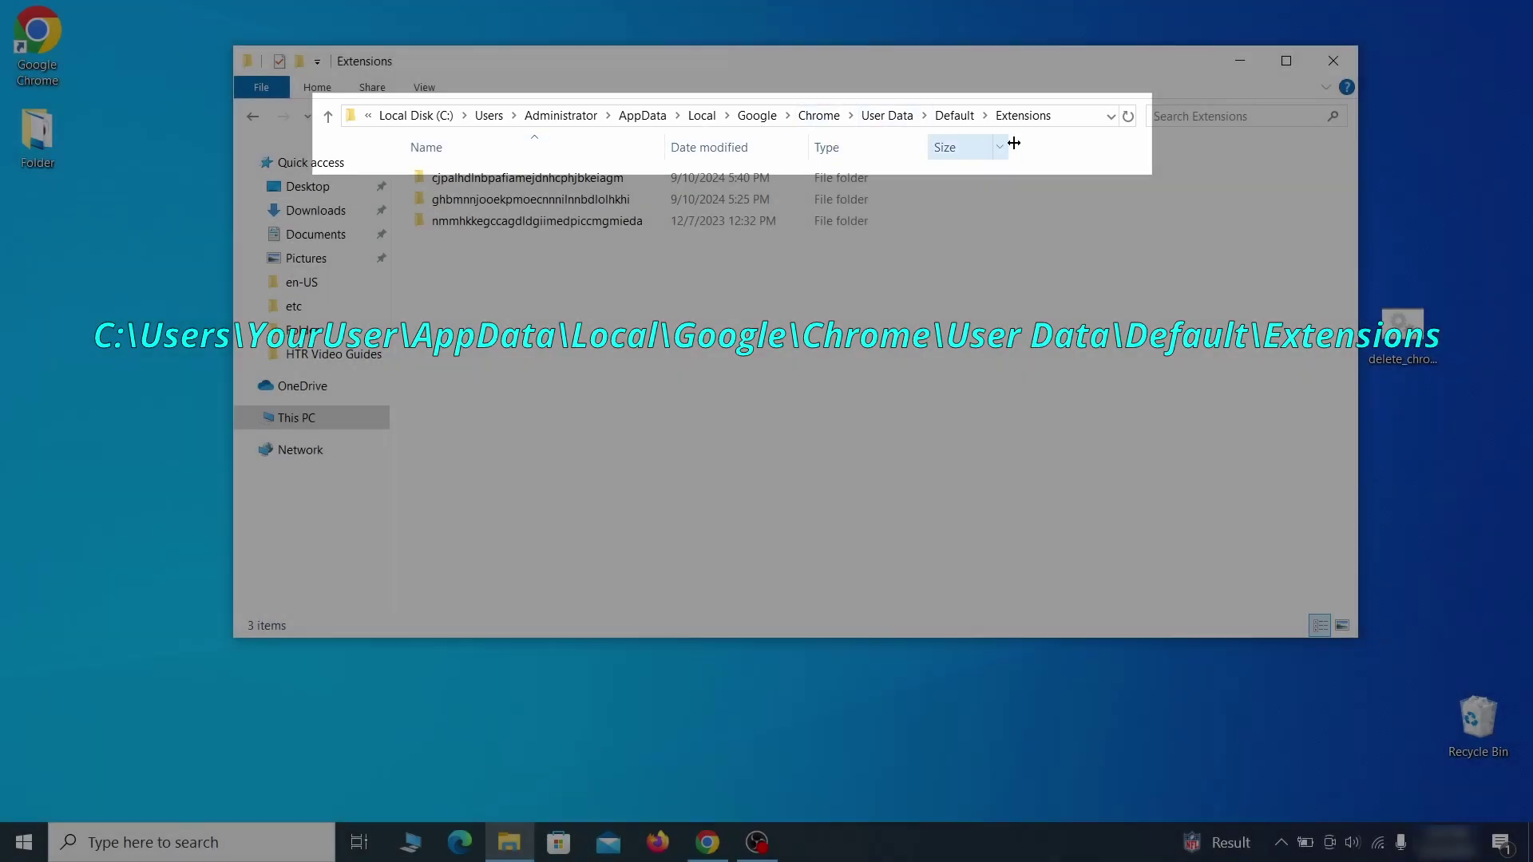
# Step: Delete all three folders in User Data\Default\Extensions and close File Explorer
pyautogui.moveTo(567, 254); pyautogui.dragTo(642, 191)
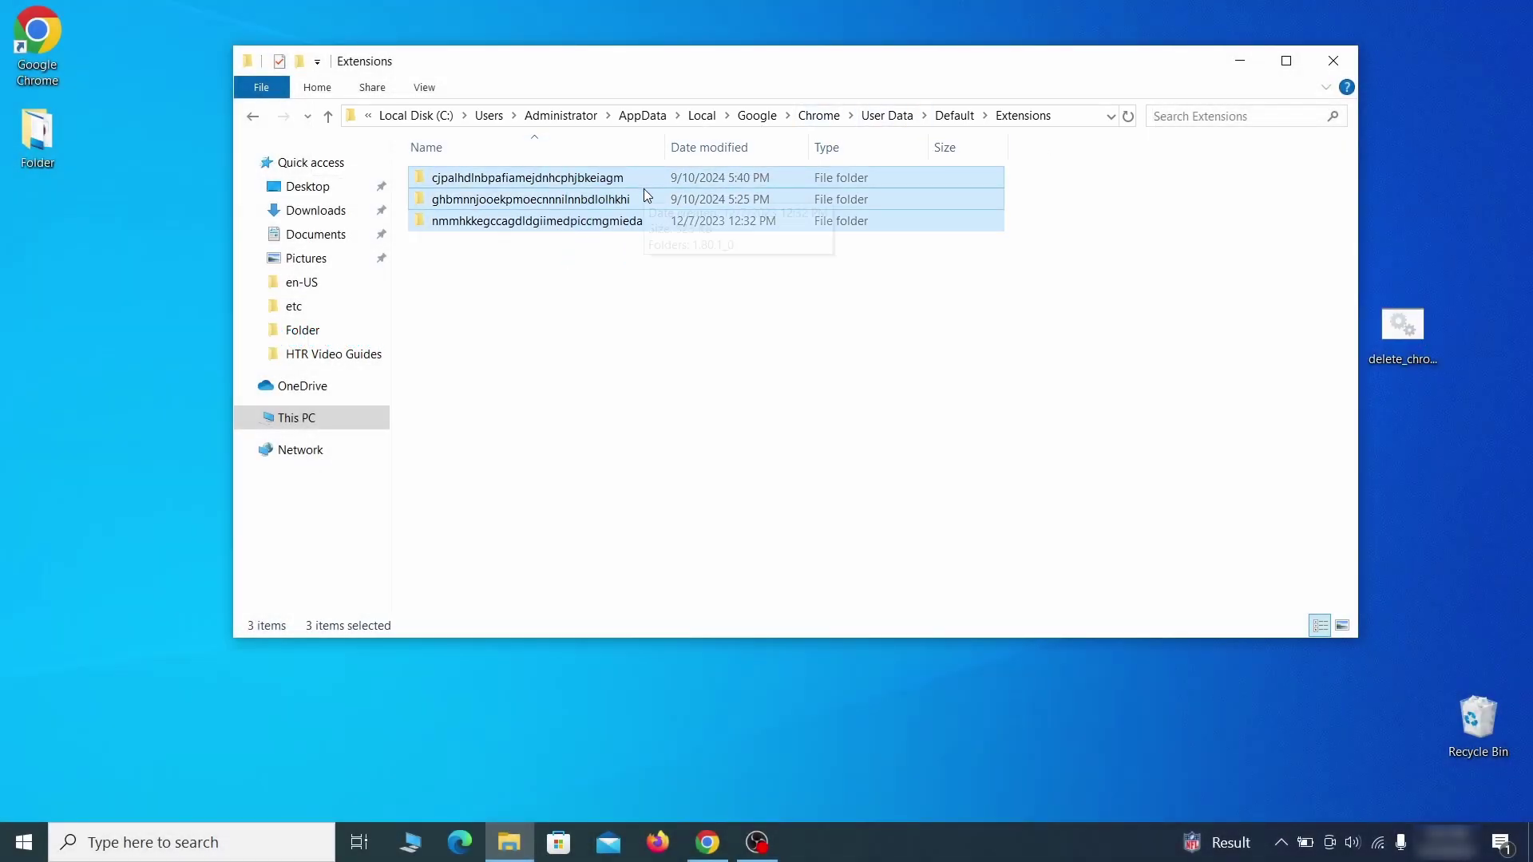
pyautogui.rightClick(643, 188)
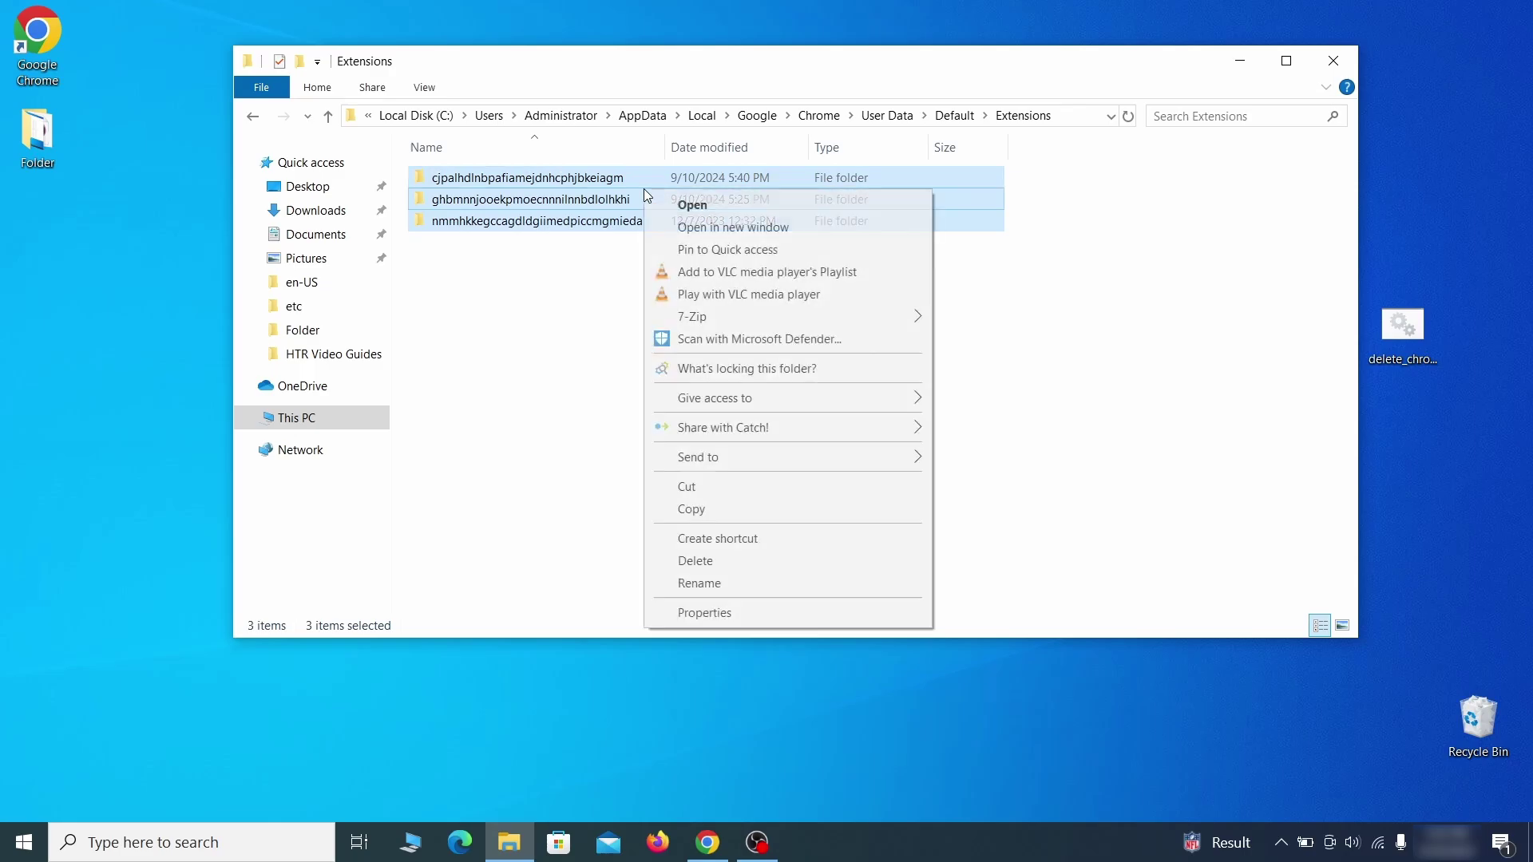
pyautogui.click(706, 561)
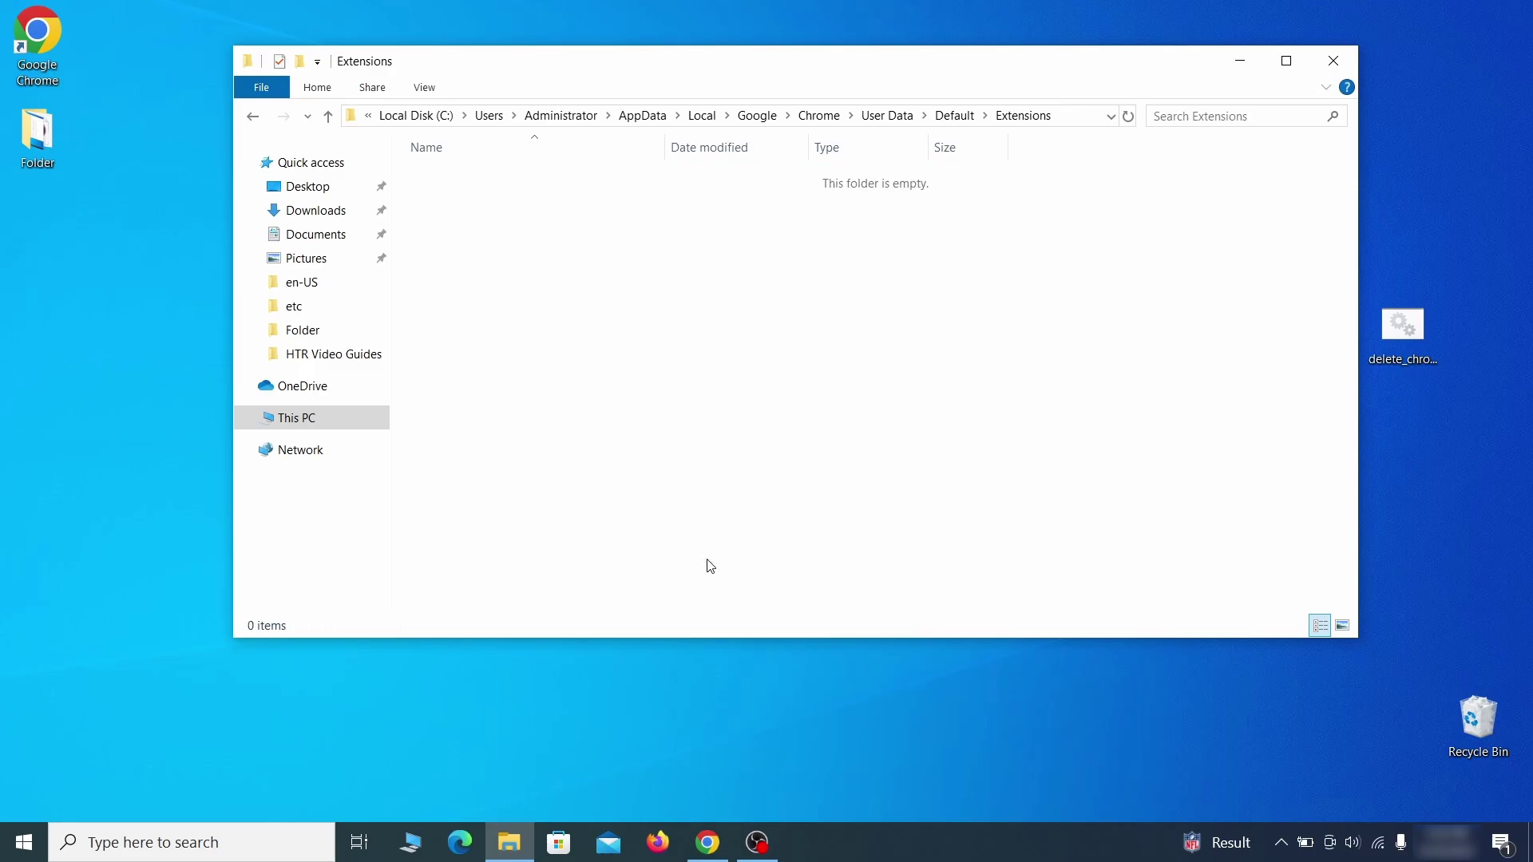
pyautogui.click(1332, 61)
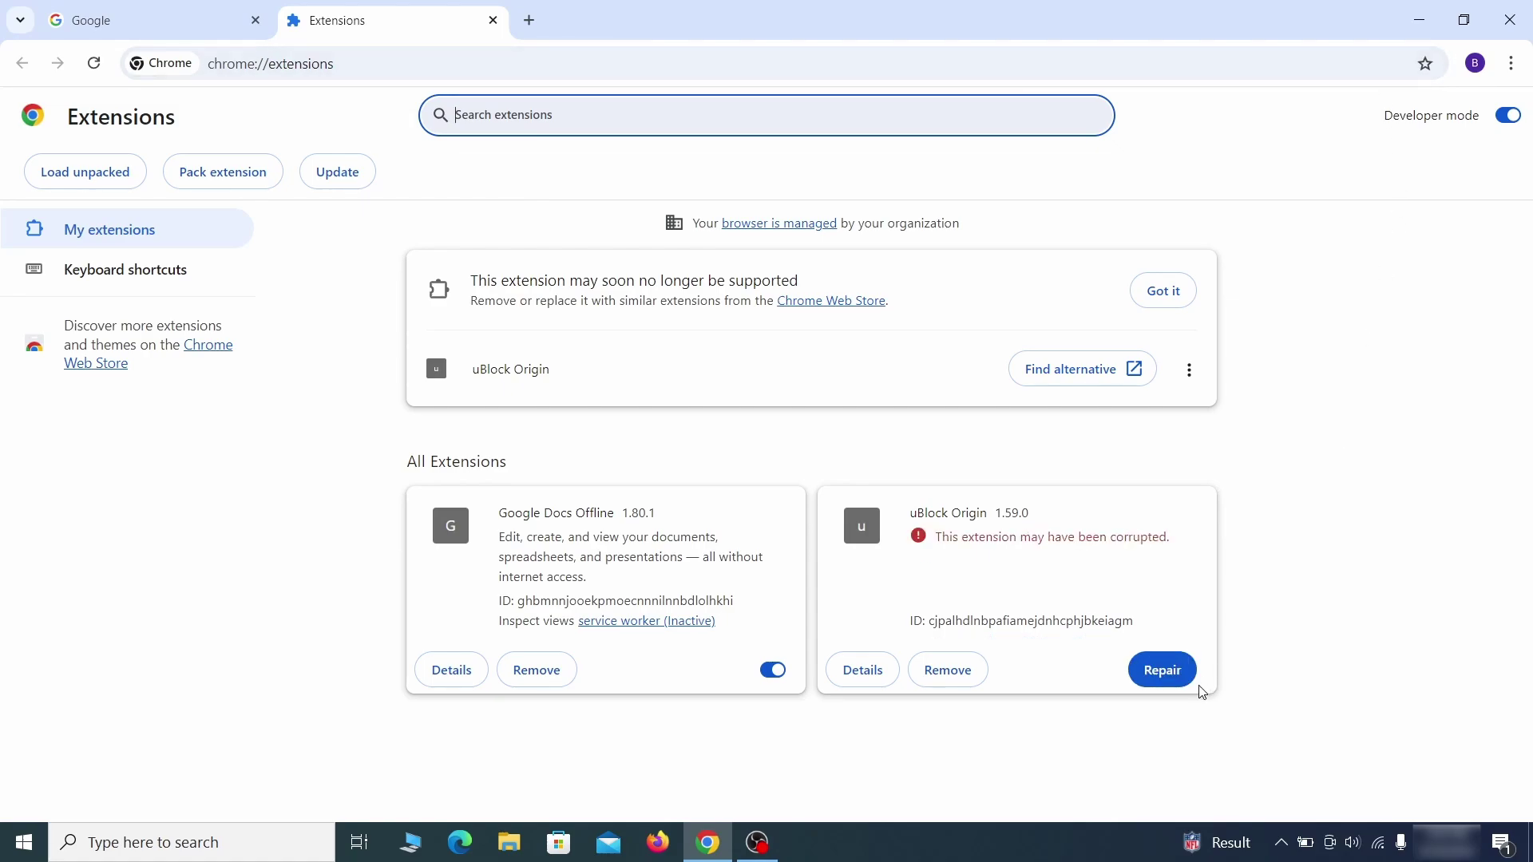
# Step: Repair the corrupted uBlock Origin extension and enable Developer mode to show extension IDs
pyautogui.click(1162, 671)
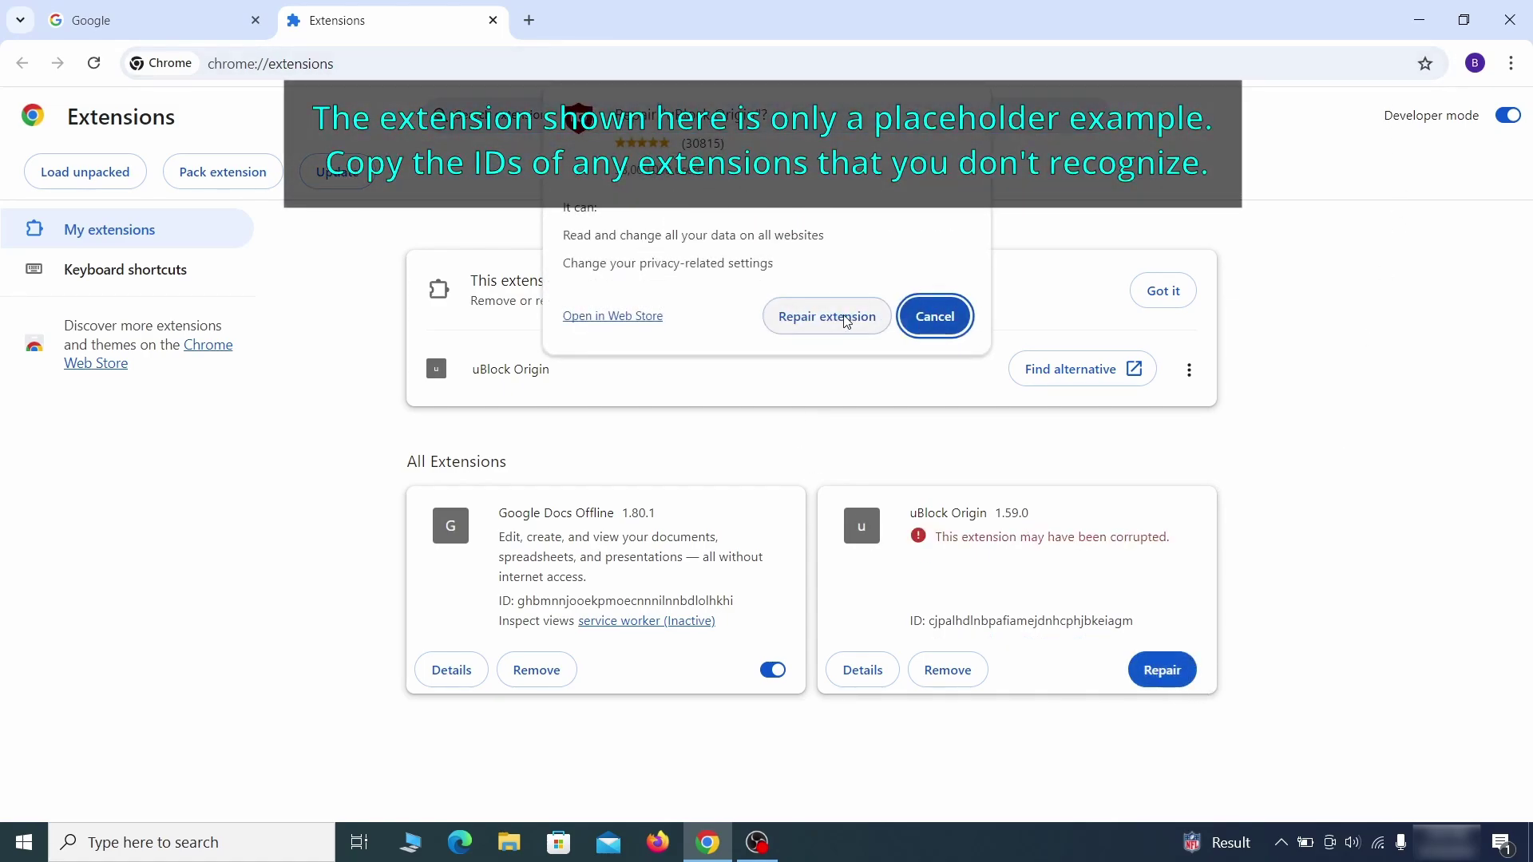
pyautogui.click(827, 317)
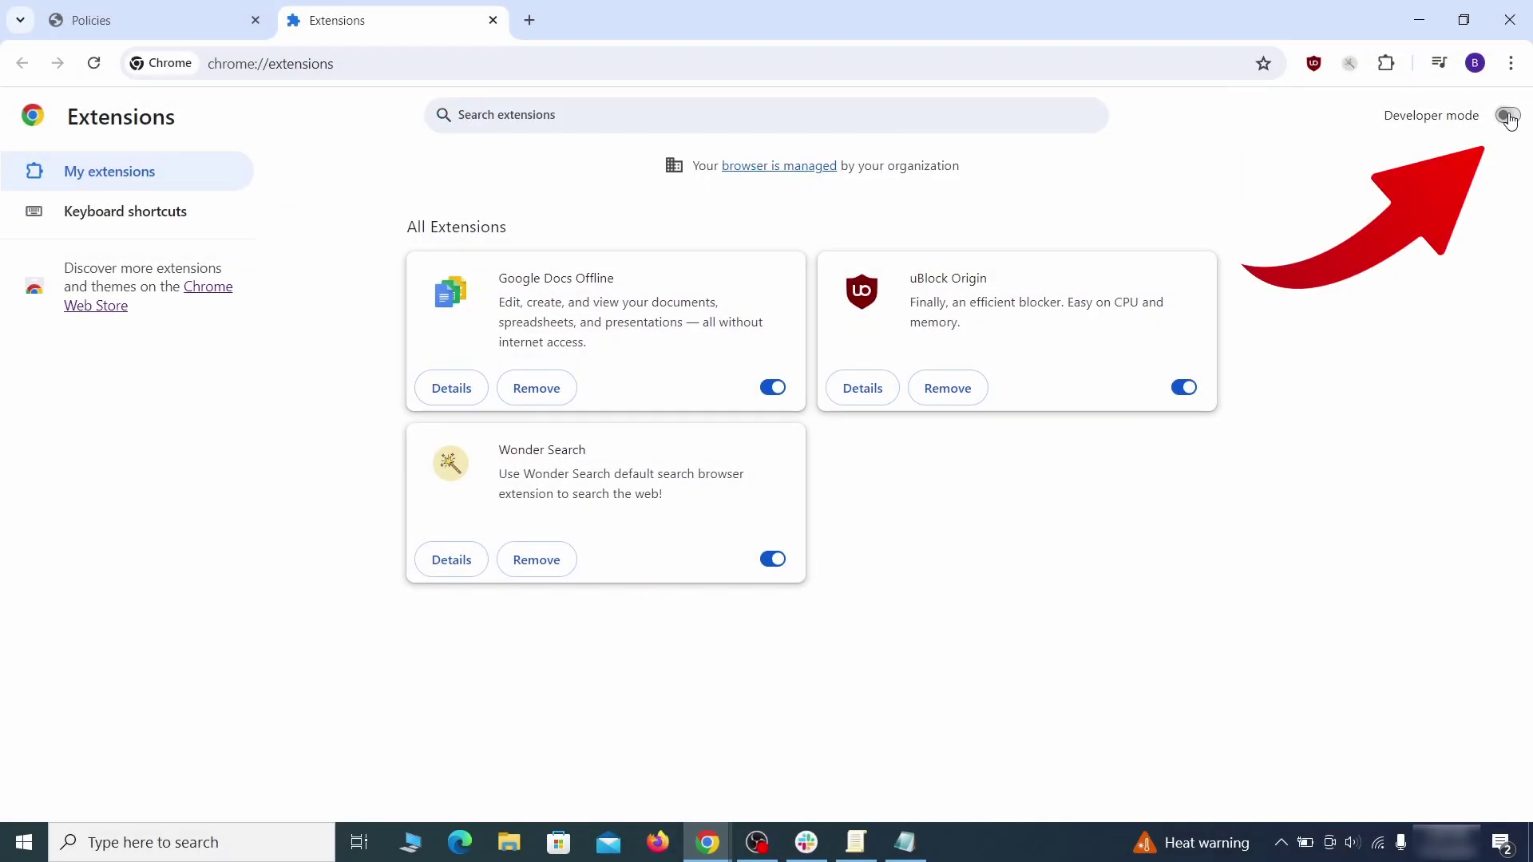
pyautogui.click(1508, 116)
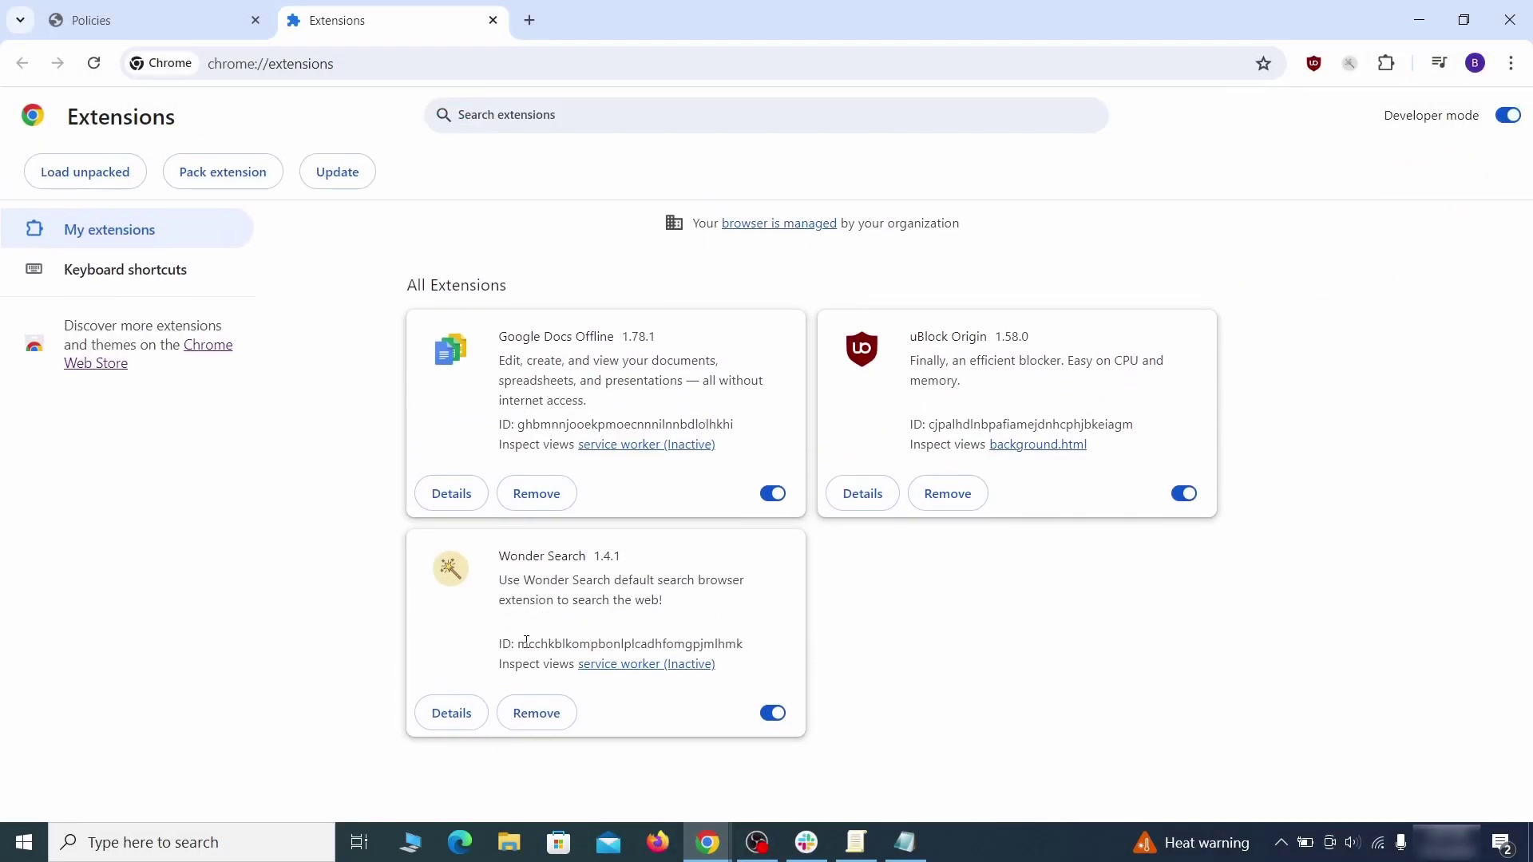
# Step: Copy the Wonder Search extension ID into the Notepad note and go to Windows search
pyautogui.moveTo(520, 647); pyautogui.dragTo(725, 644)
pyautogui.rightClick(726, 653)
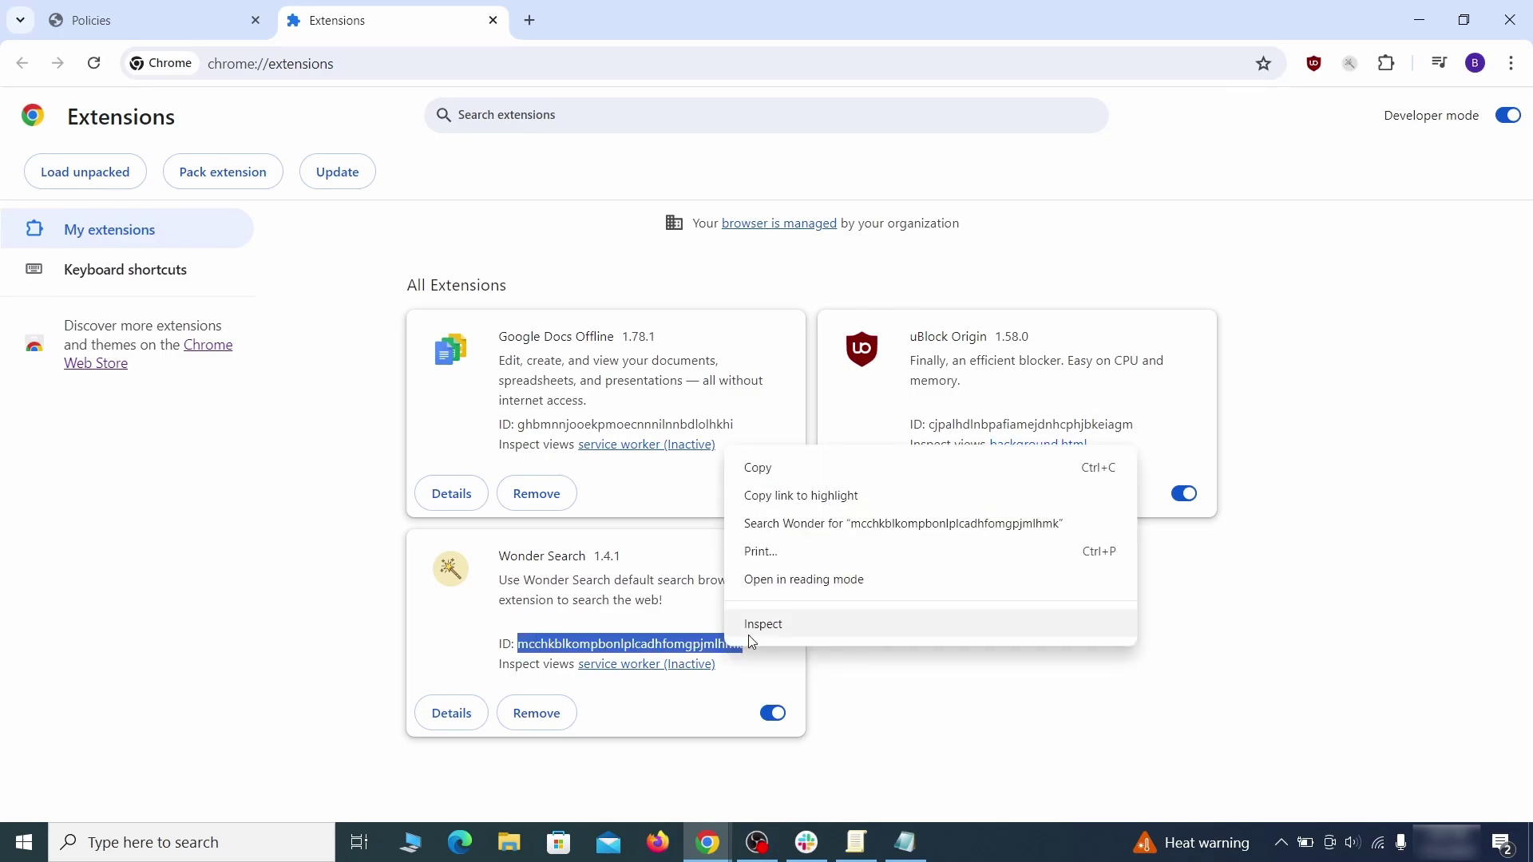
pyautogui.click(746, 468)
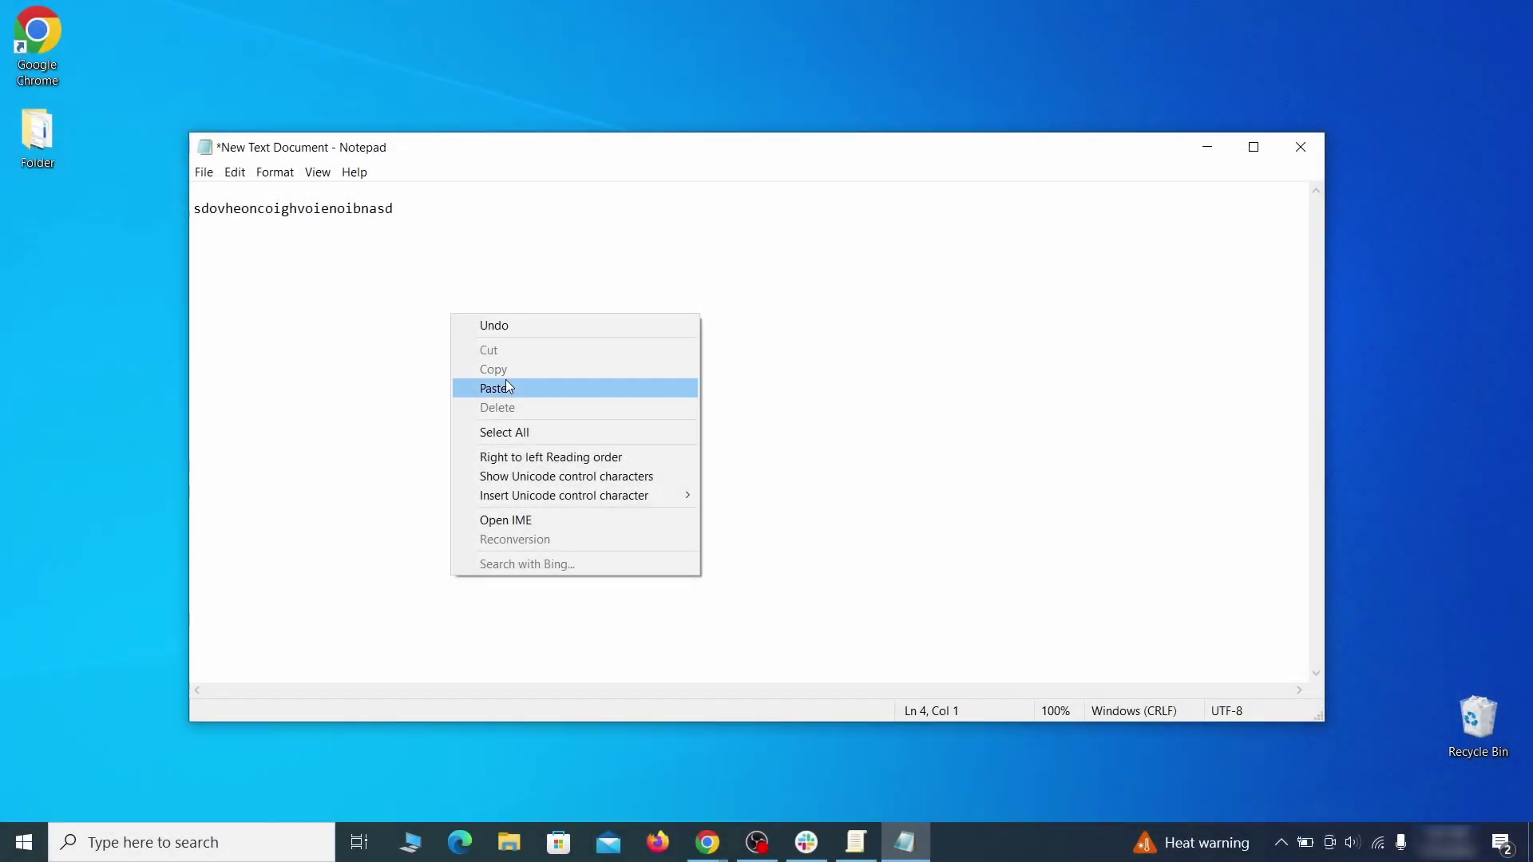
pyautogui.click(511, 388)
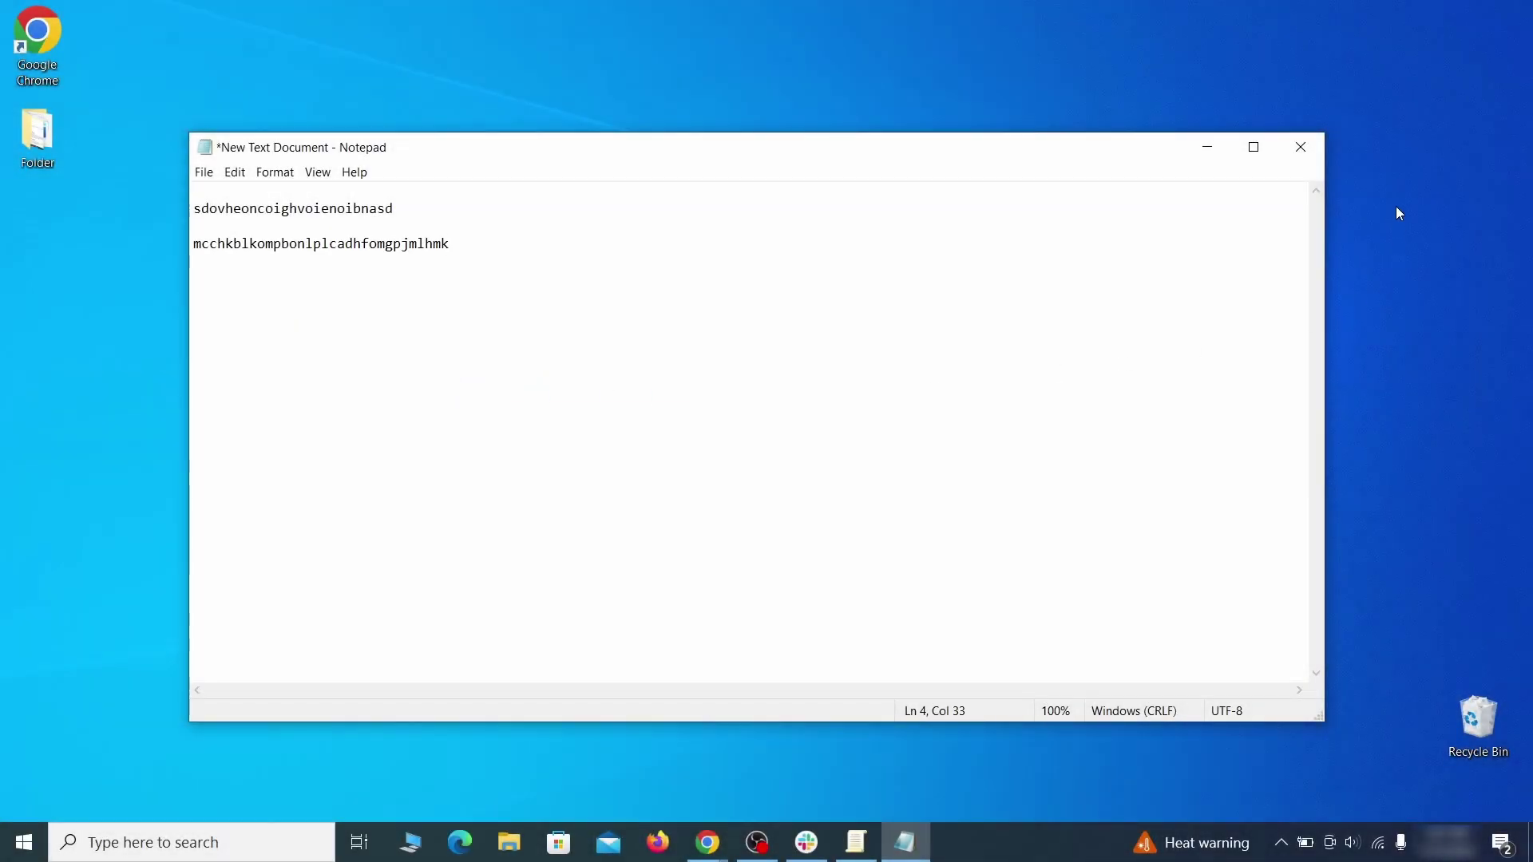
pyautogui.click(1206, 147)
pyautogui.click(23, 841)
pyautogui.write('regedit')
# Step: Run Registry Editor as administrator and copy the hijacked homepage value from the note
pyautogui.rightClick(306, 304)
pyautogui.click(353, 332)
pyautogui.hotkey('ctrl', 'f')
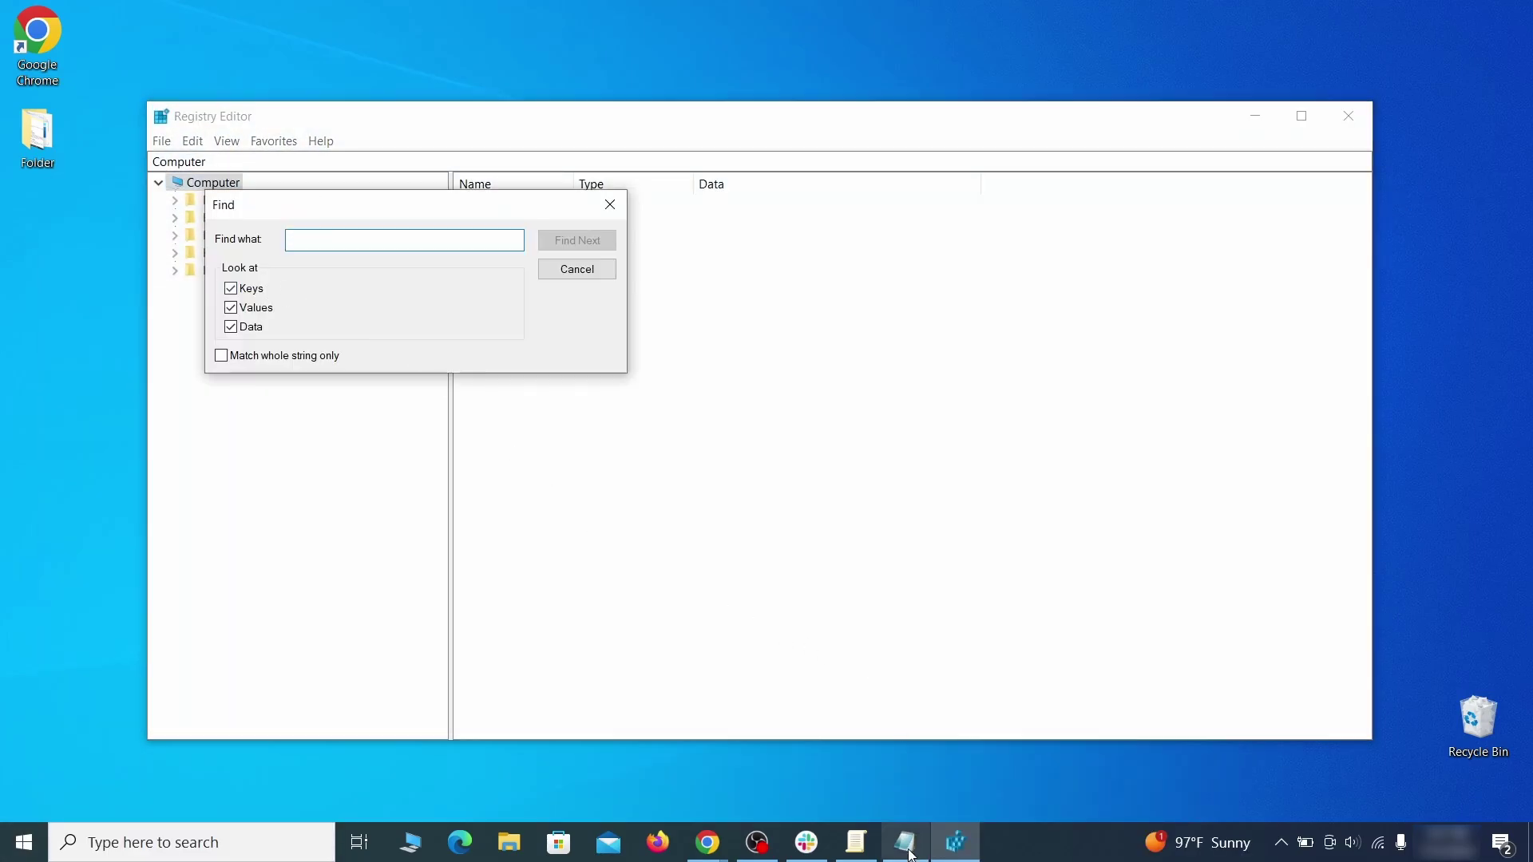
pyautogui.click(909, 852)
pyautogui.rightClick(391, 206)
pyautogui.click(386, 269)
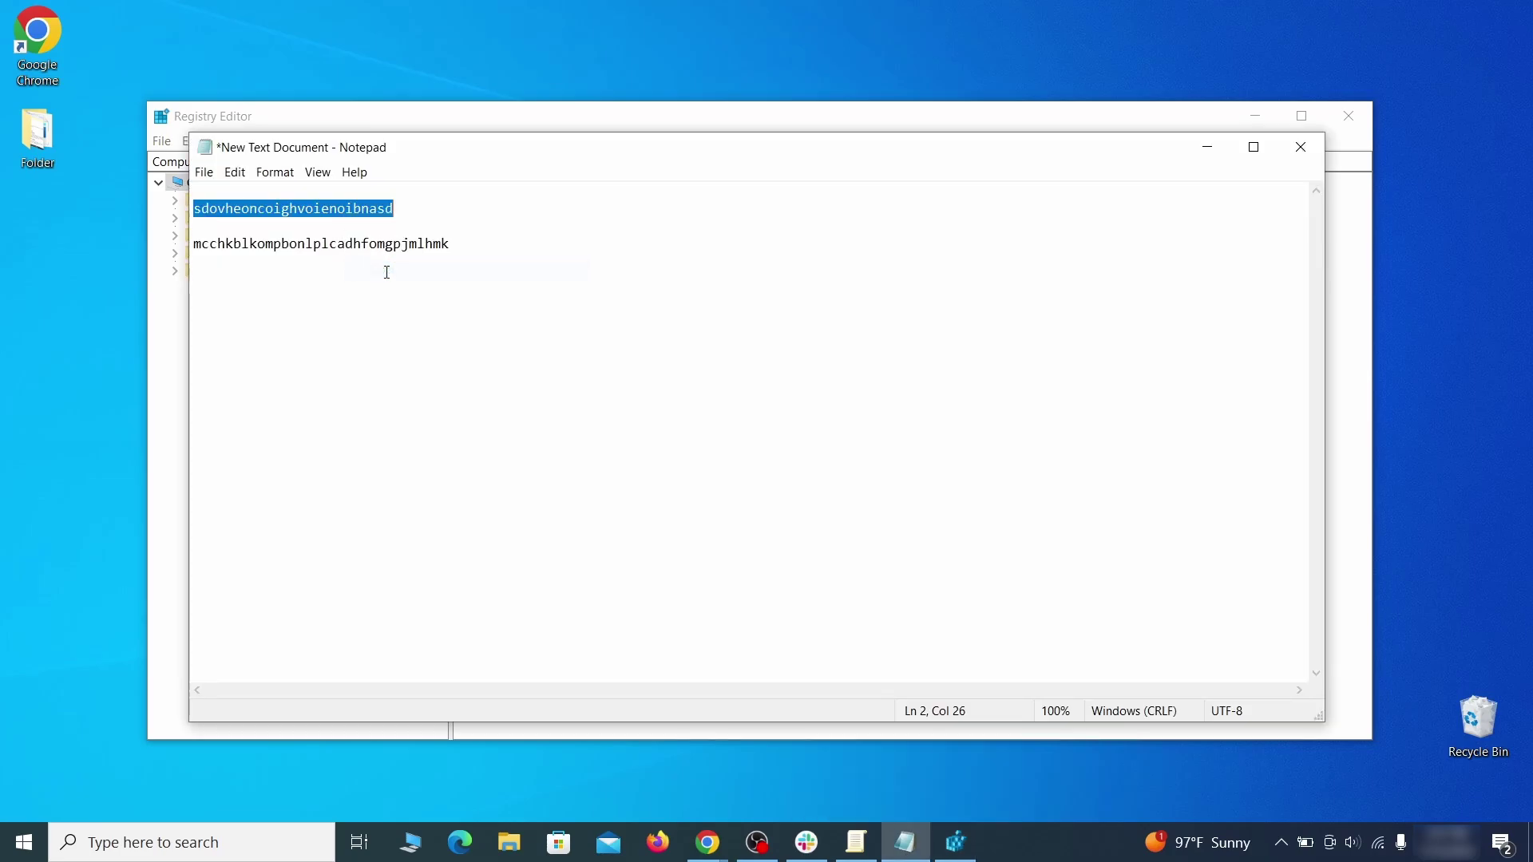
# Step: Search the registry for the homepage value and delete the Recommended policy key it was found in
pyautogui.click(152, 292)
pyautogui.rightClick(344, 246)
pyautogui.click(403, 319)
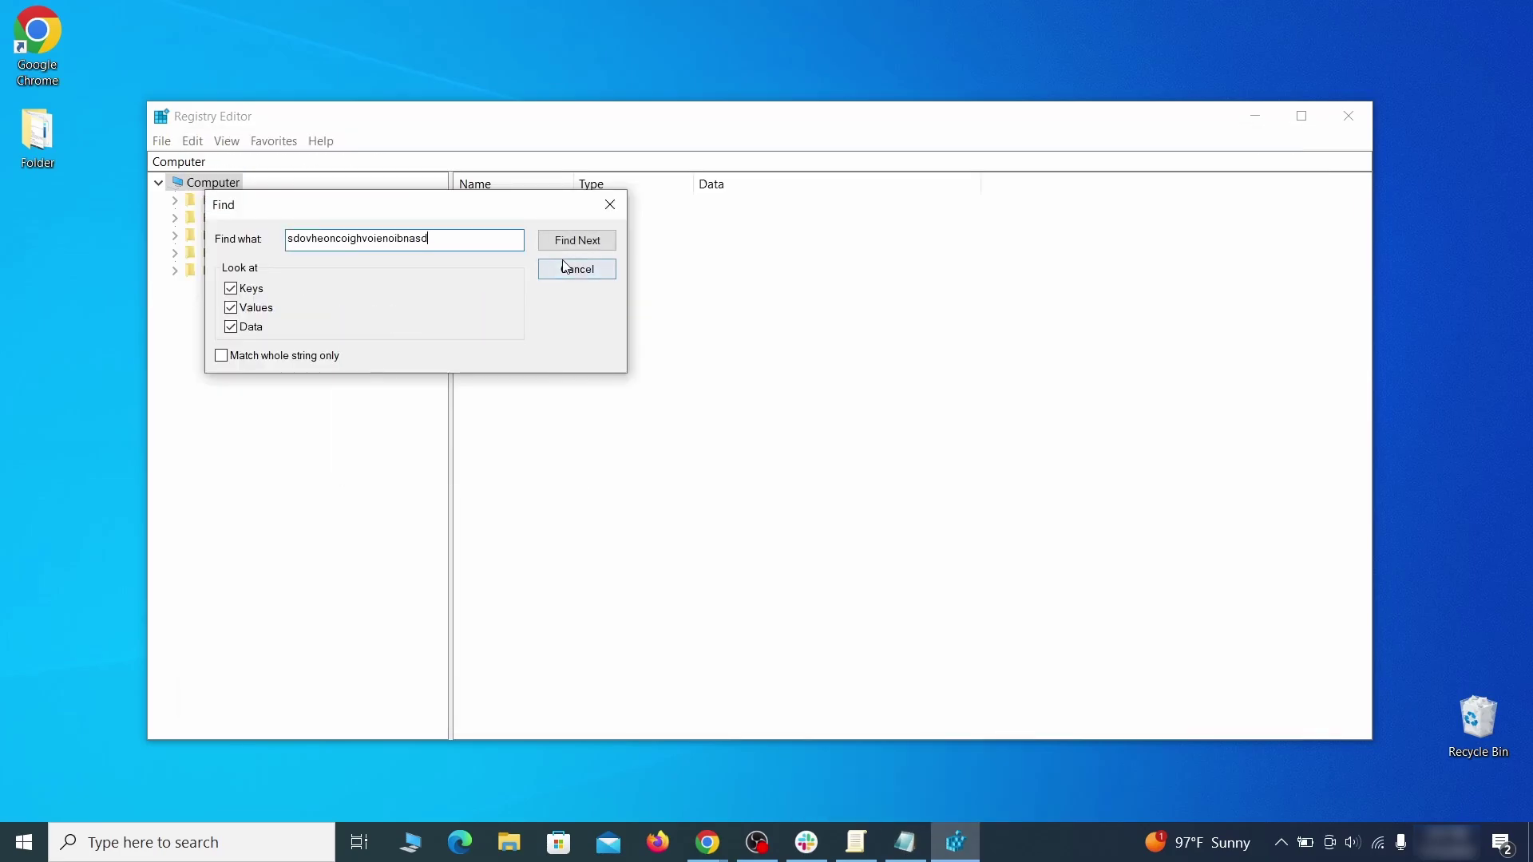
pyautogui.click(579, 241)
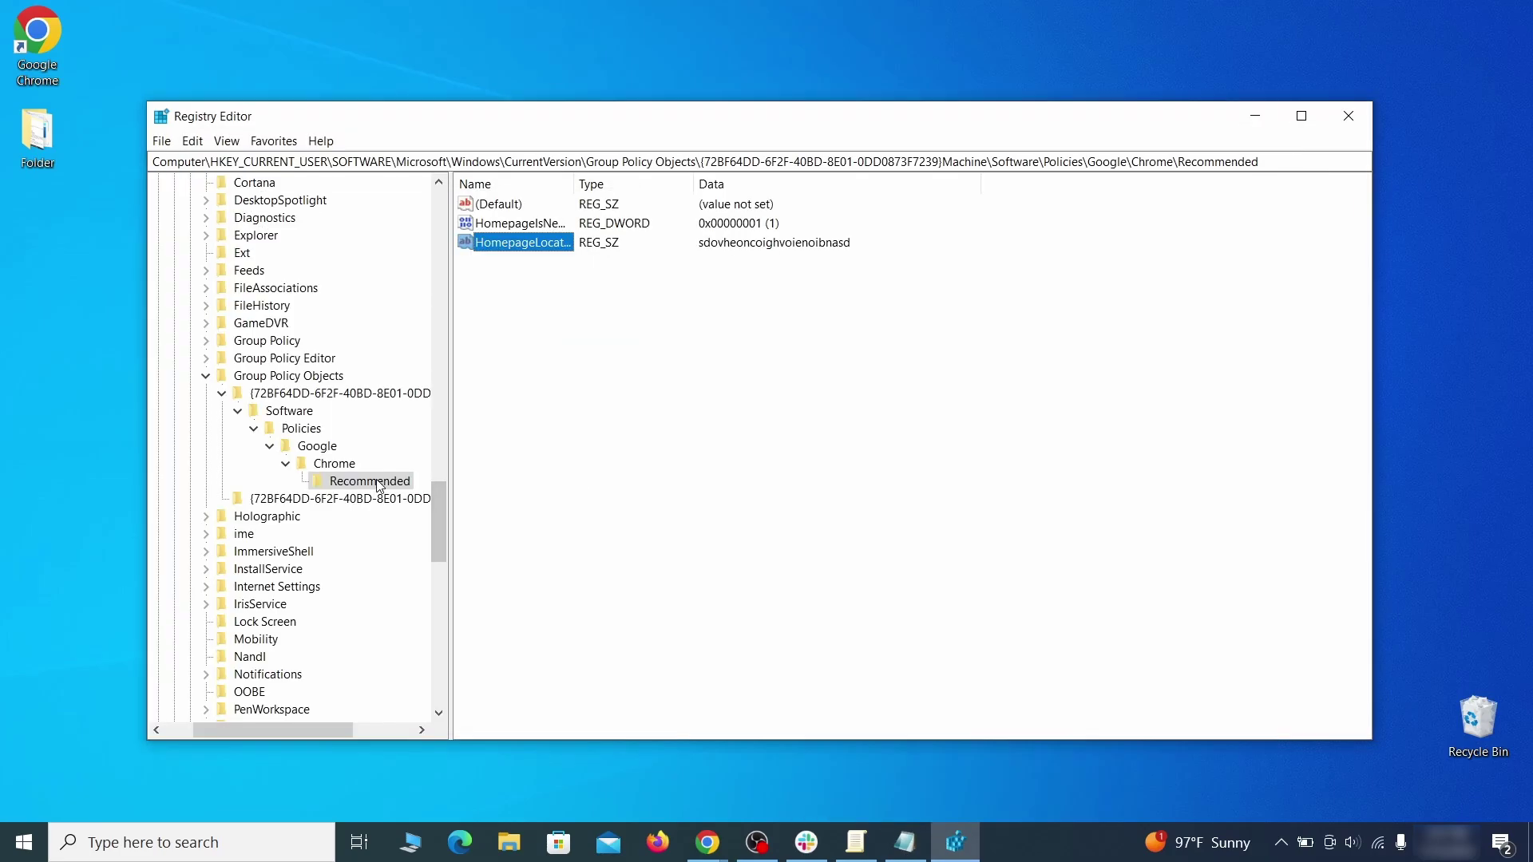
pyautogui.rightClick(378, 482)
pyautogui.click(457, 556)
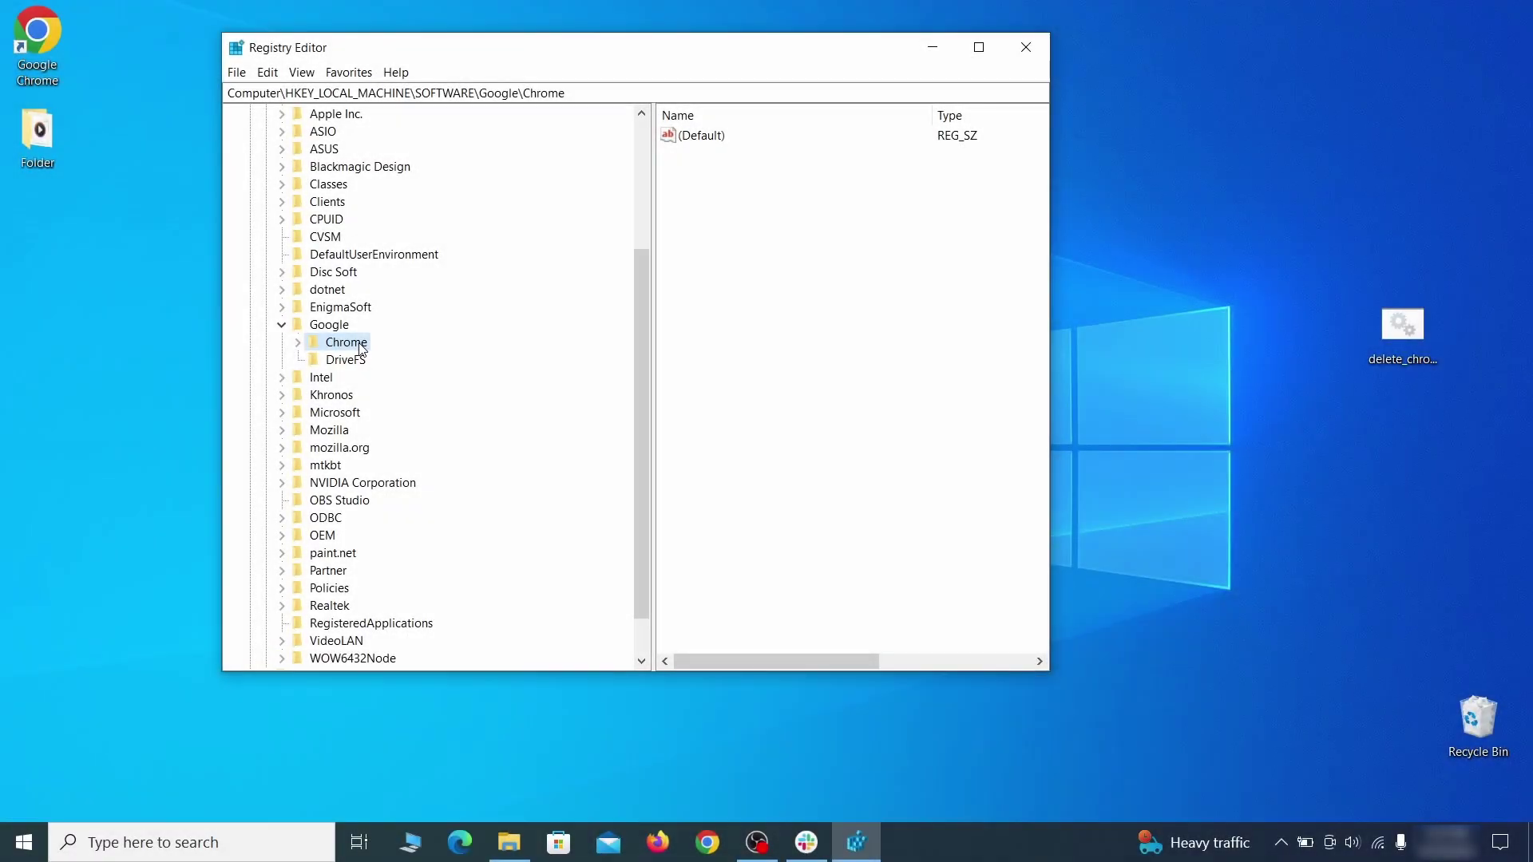
# Step: Attempt to delete HKLM\SOFTWARE\Google\Chrome and dismiss the access-denied error
pyautogui.rightClick(346, 345)
pyautogui.click(422, 421)
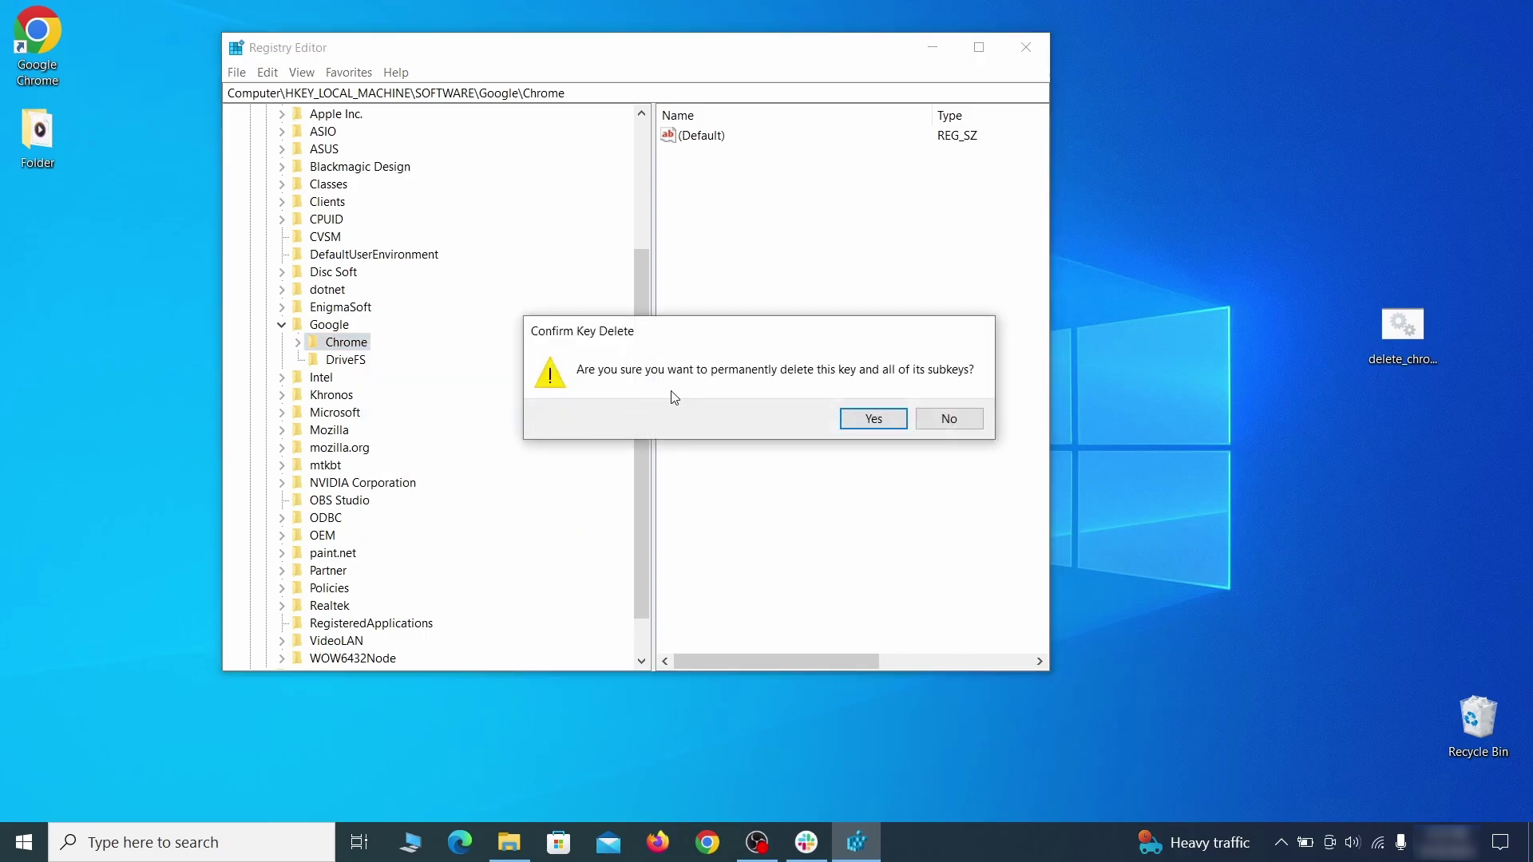
pyautogui.click(887, 424)
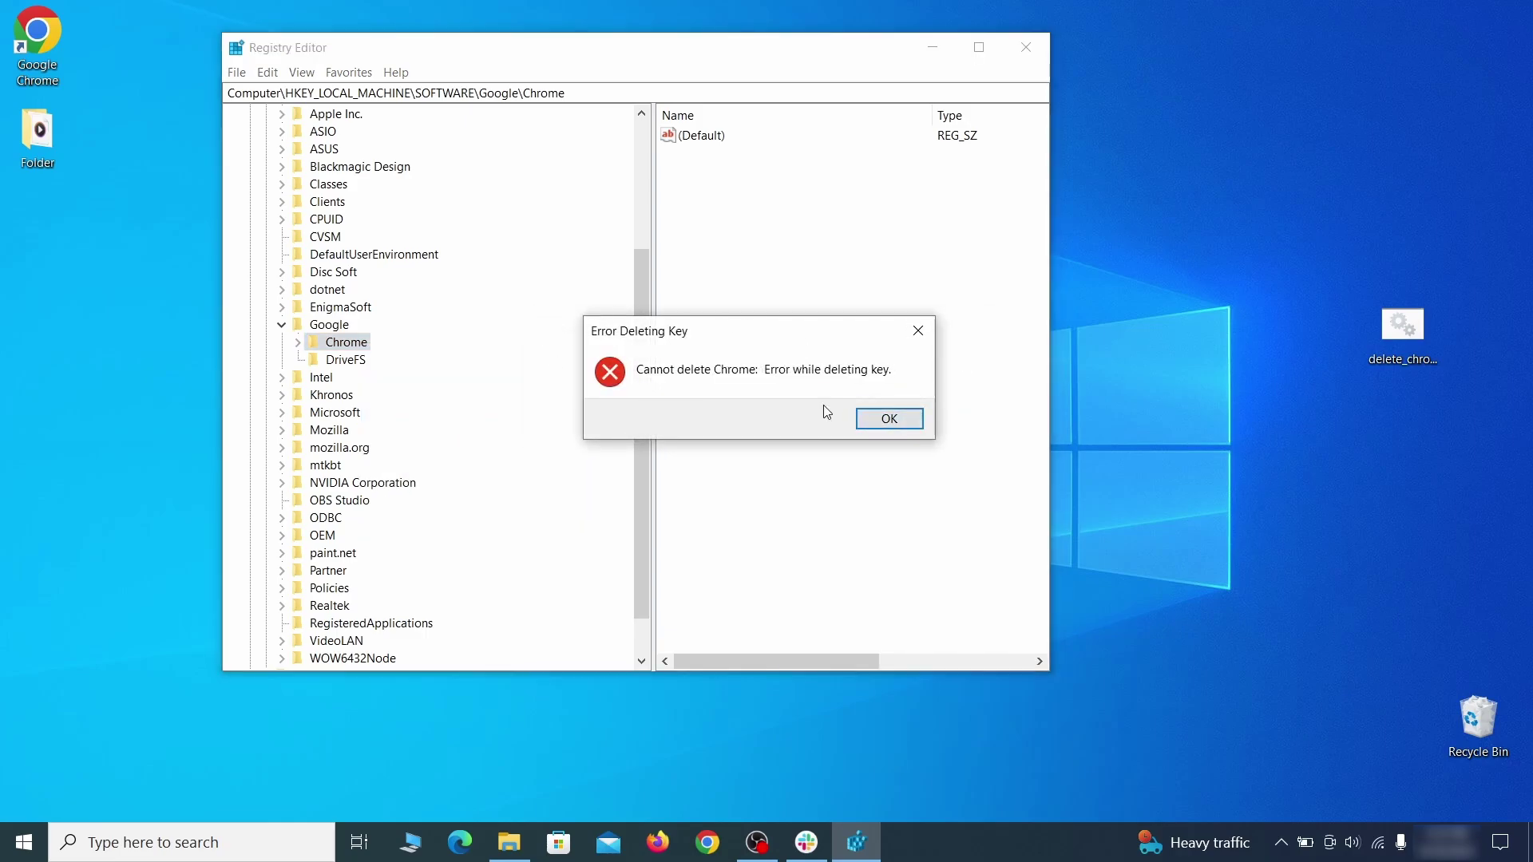
pyautogui.click(889, 416)
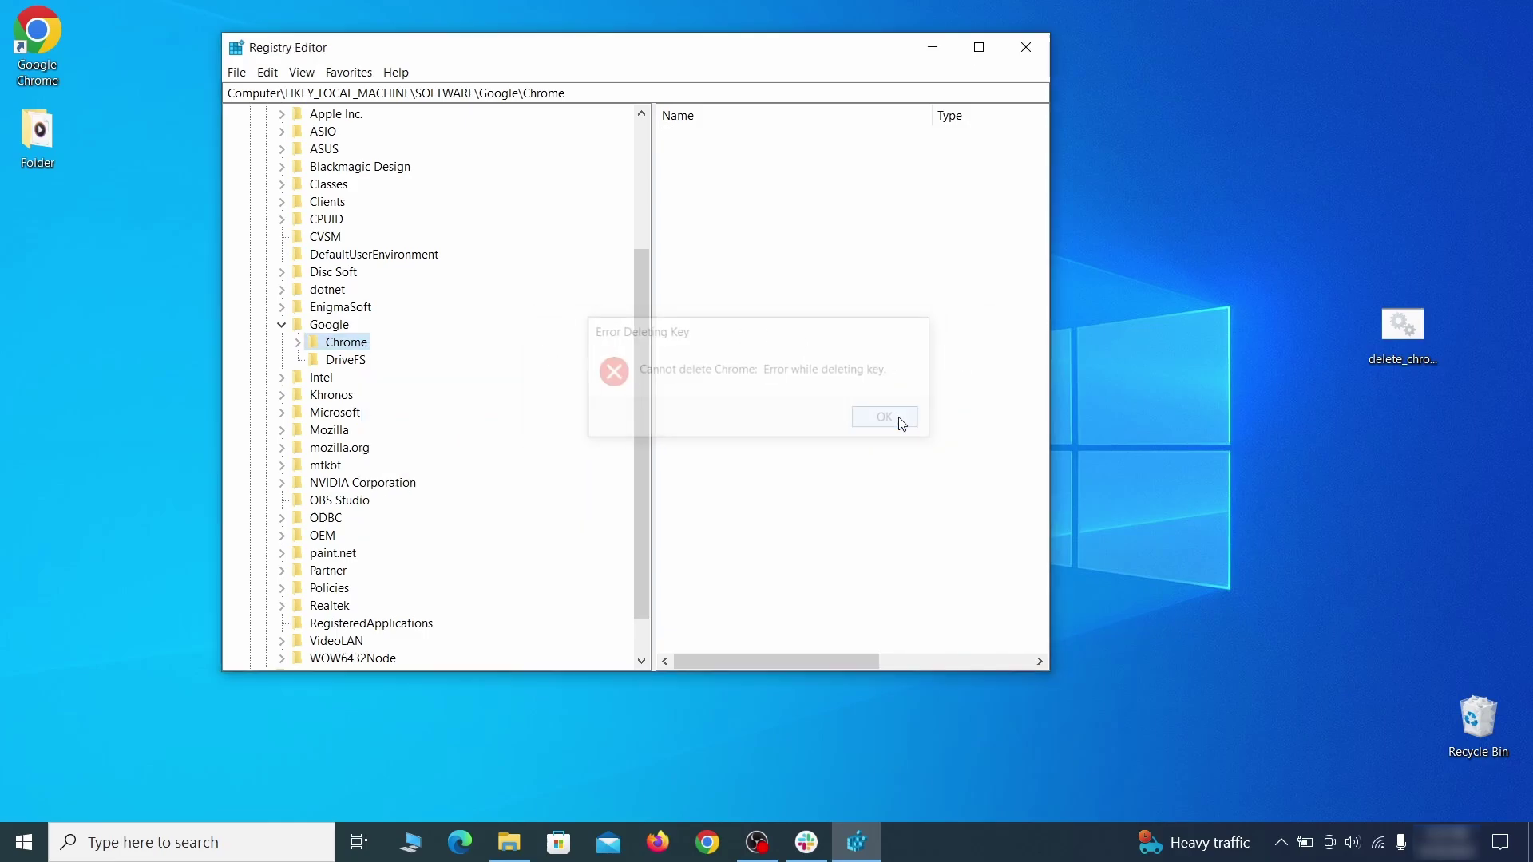
# Step: Change the Chrome key's owner to Everyone, replacing all child permission entries
pyautogui.rightClick(358, 347)
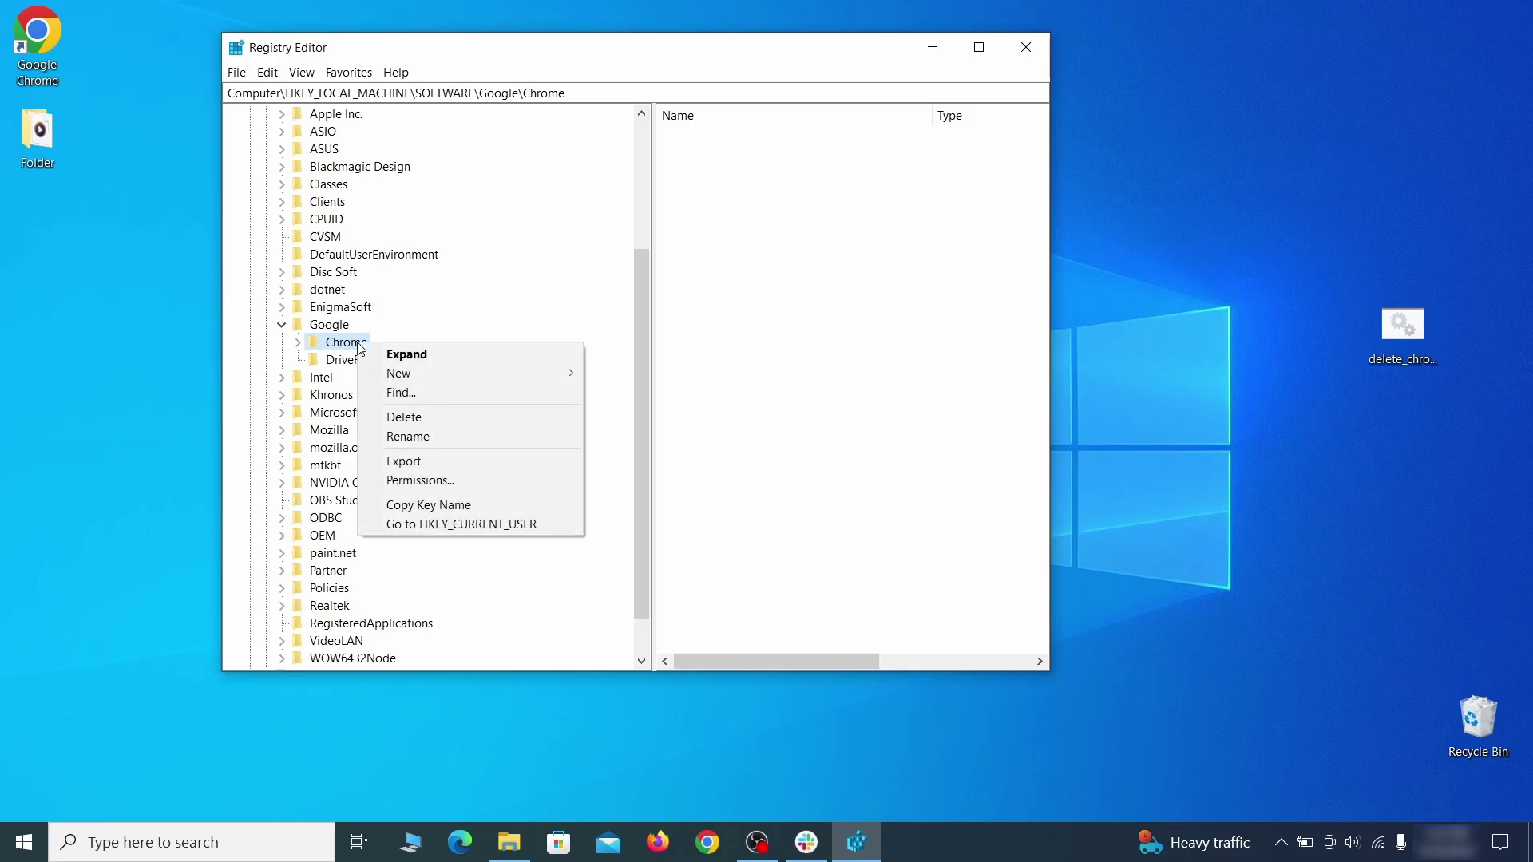
pyautogui.click(453, 479)
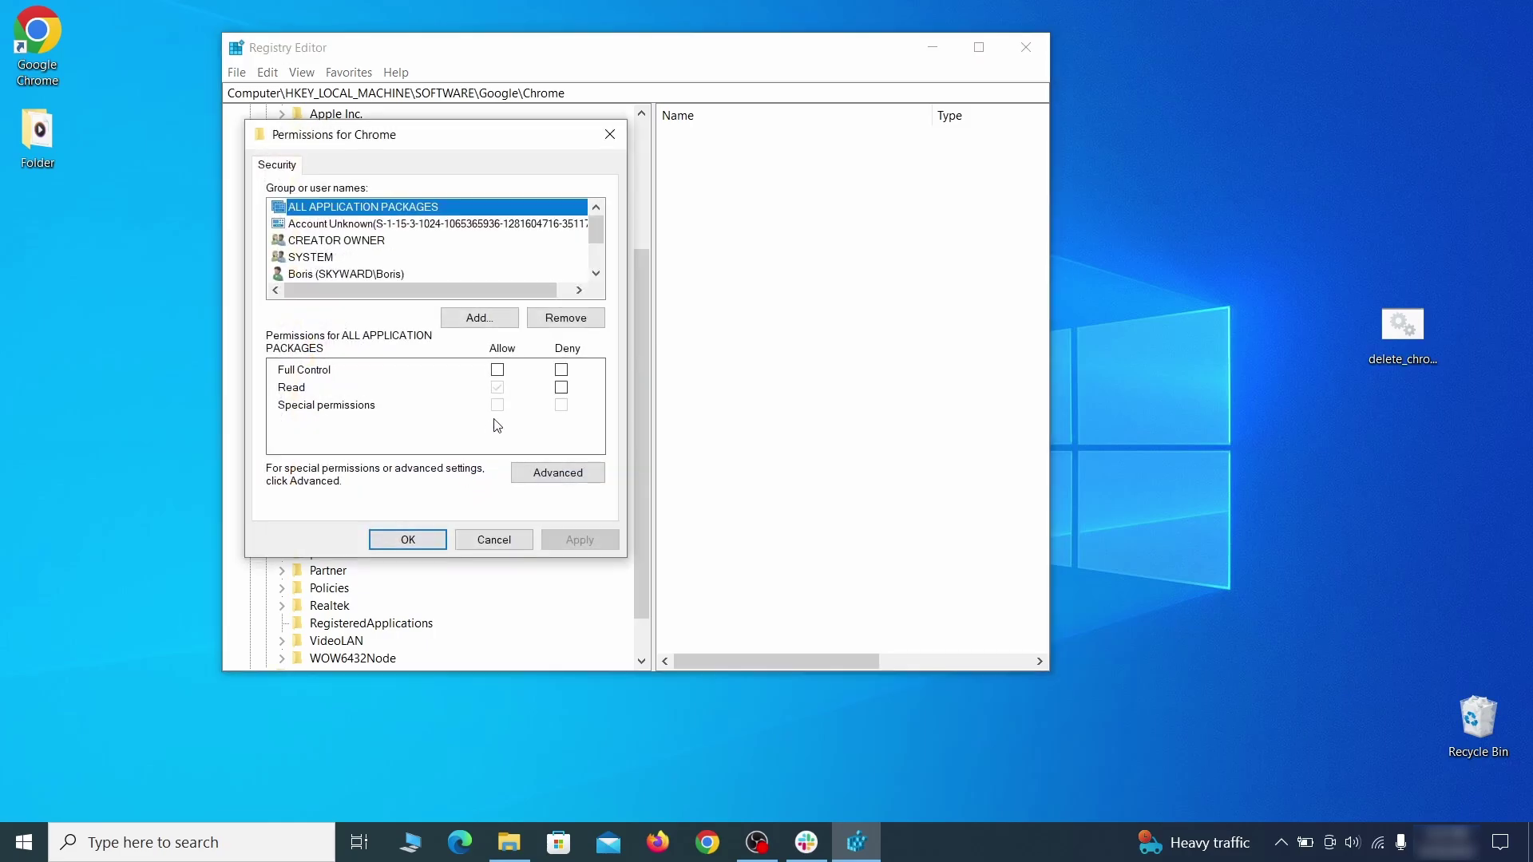
pyautogui.click(557, 475)
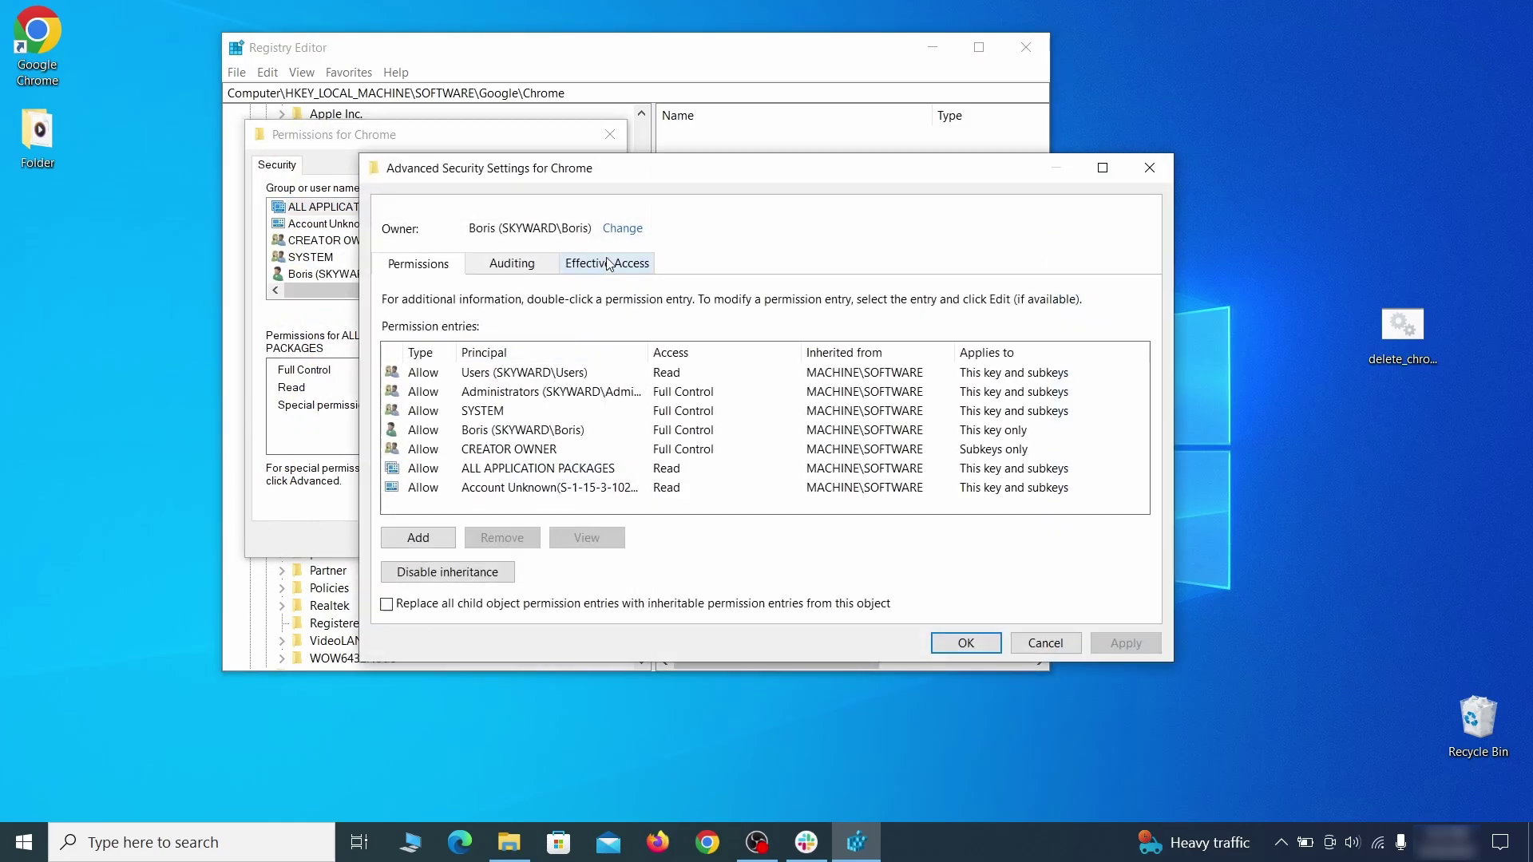
pyautogui.click(620, 228)
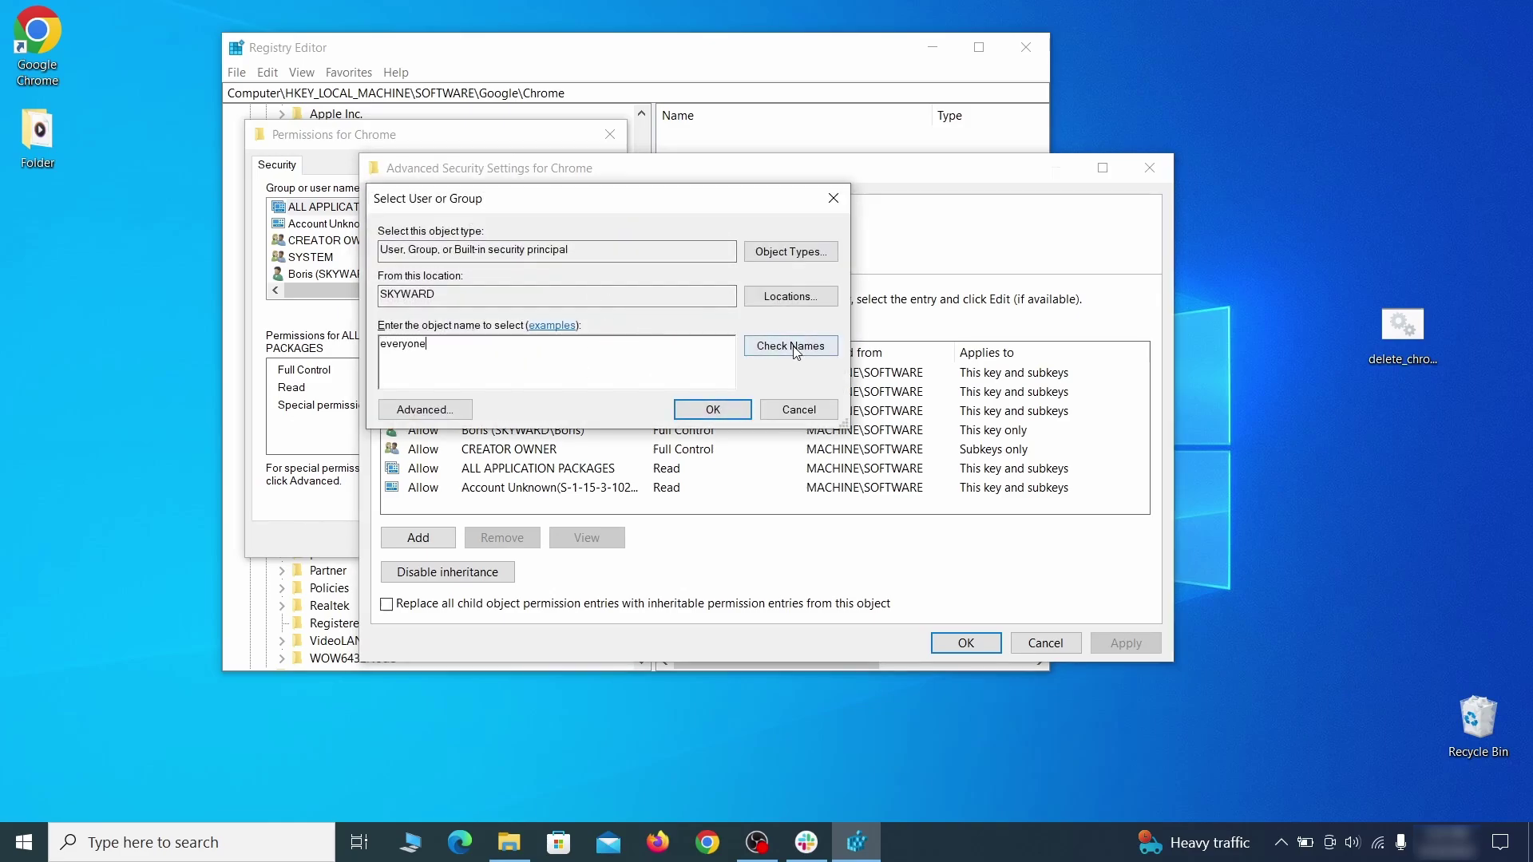
pyautogui.click(721, 413)
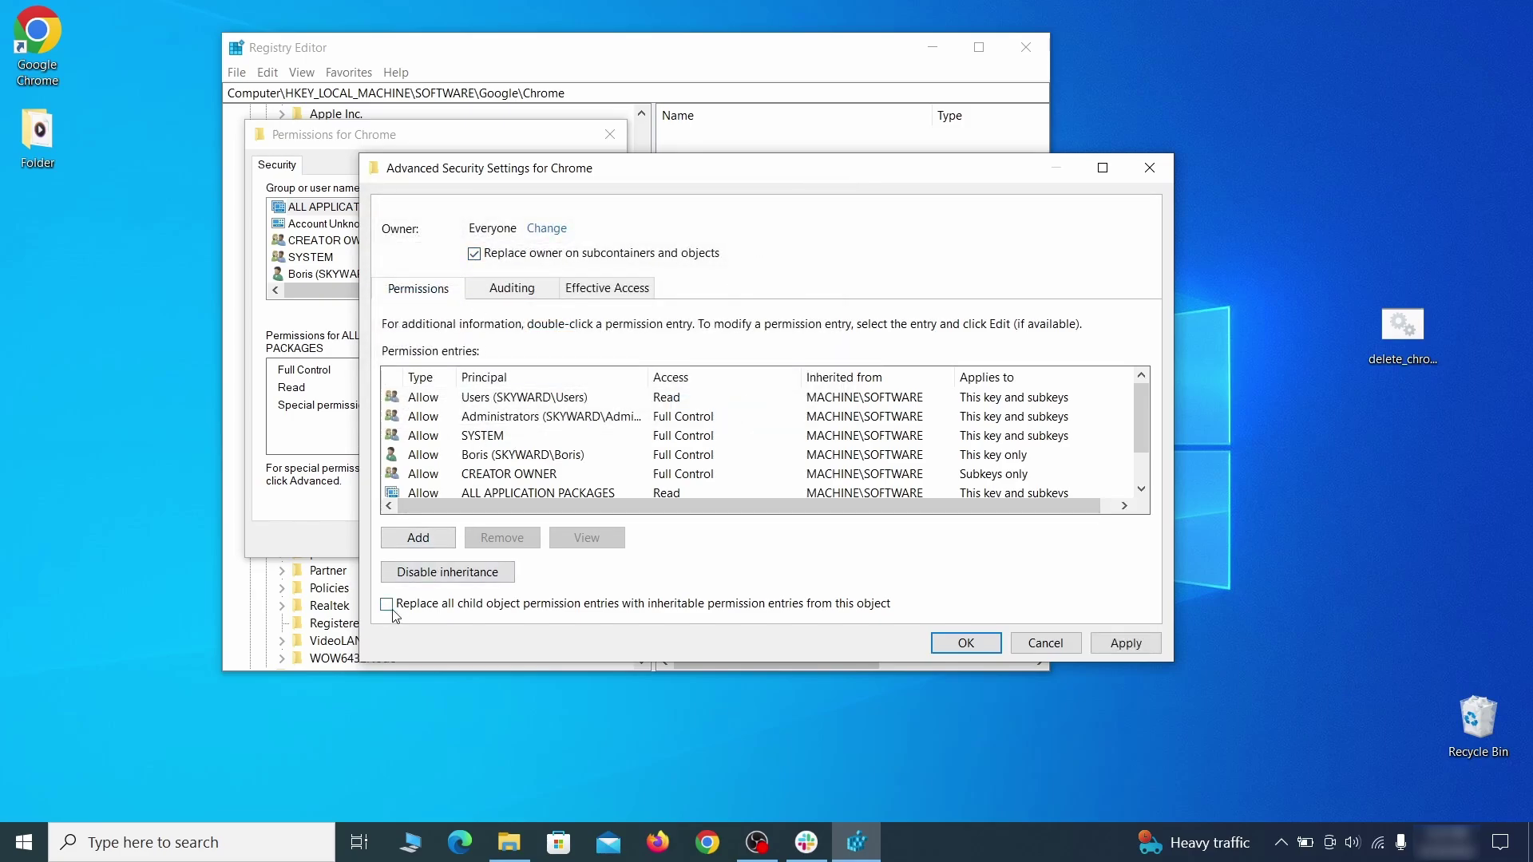
pyautogui.click(1125, 644)
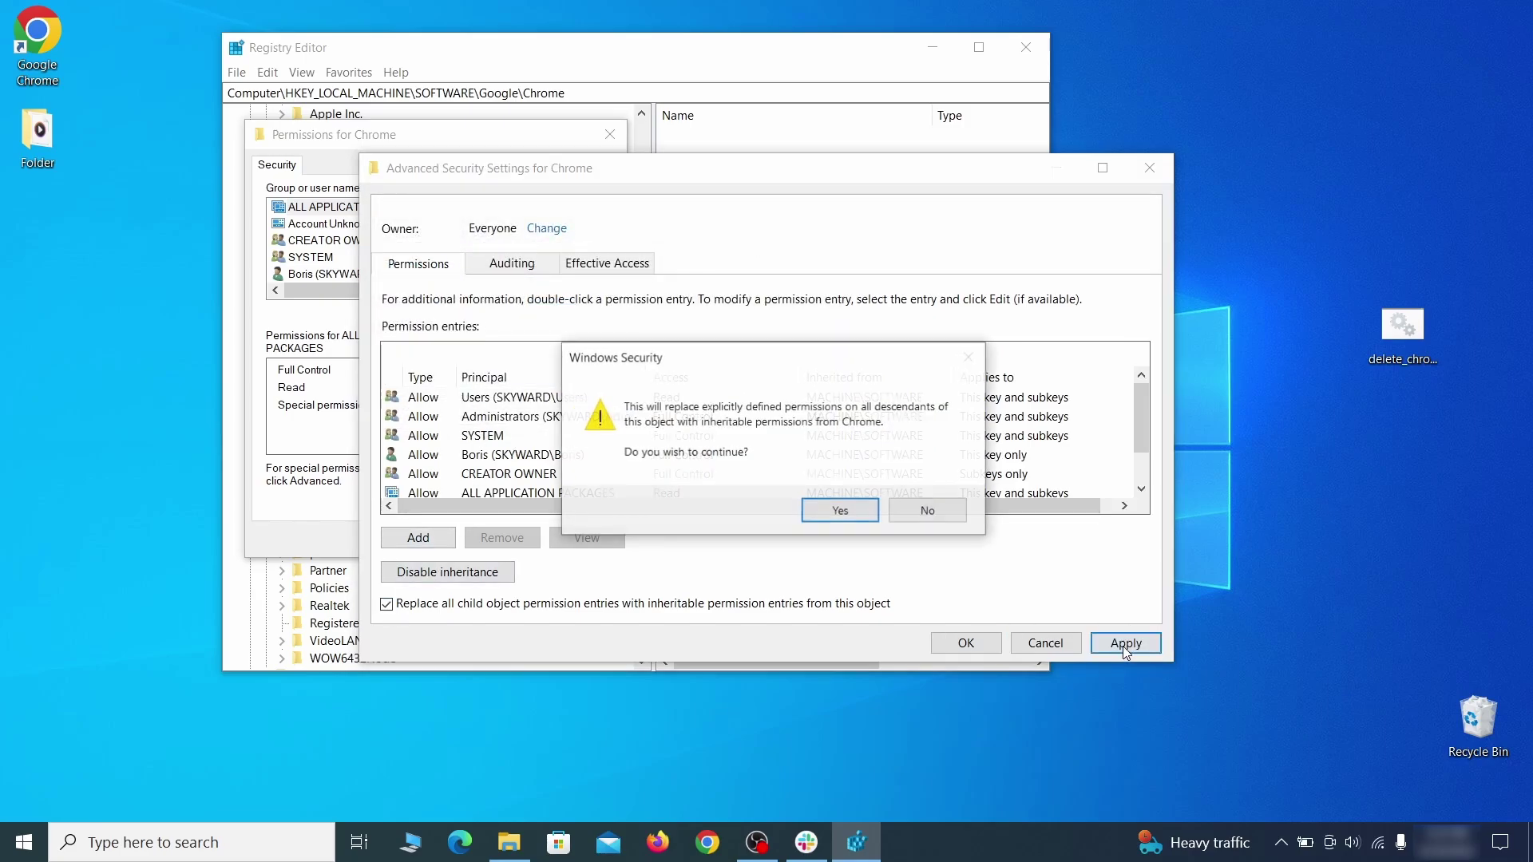
pyautogui.click(833, 511)
pyautogui.click(966, 643)
pyautogui.click(414, 538)
# Step: Delete the now-unlocked Google Chrome key
pyautogui.rightClick(350, 343)
pyautogui.click(433, 424)
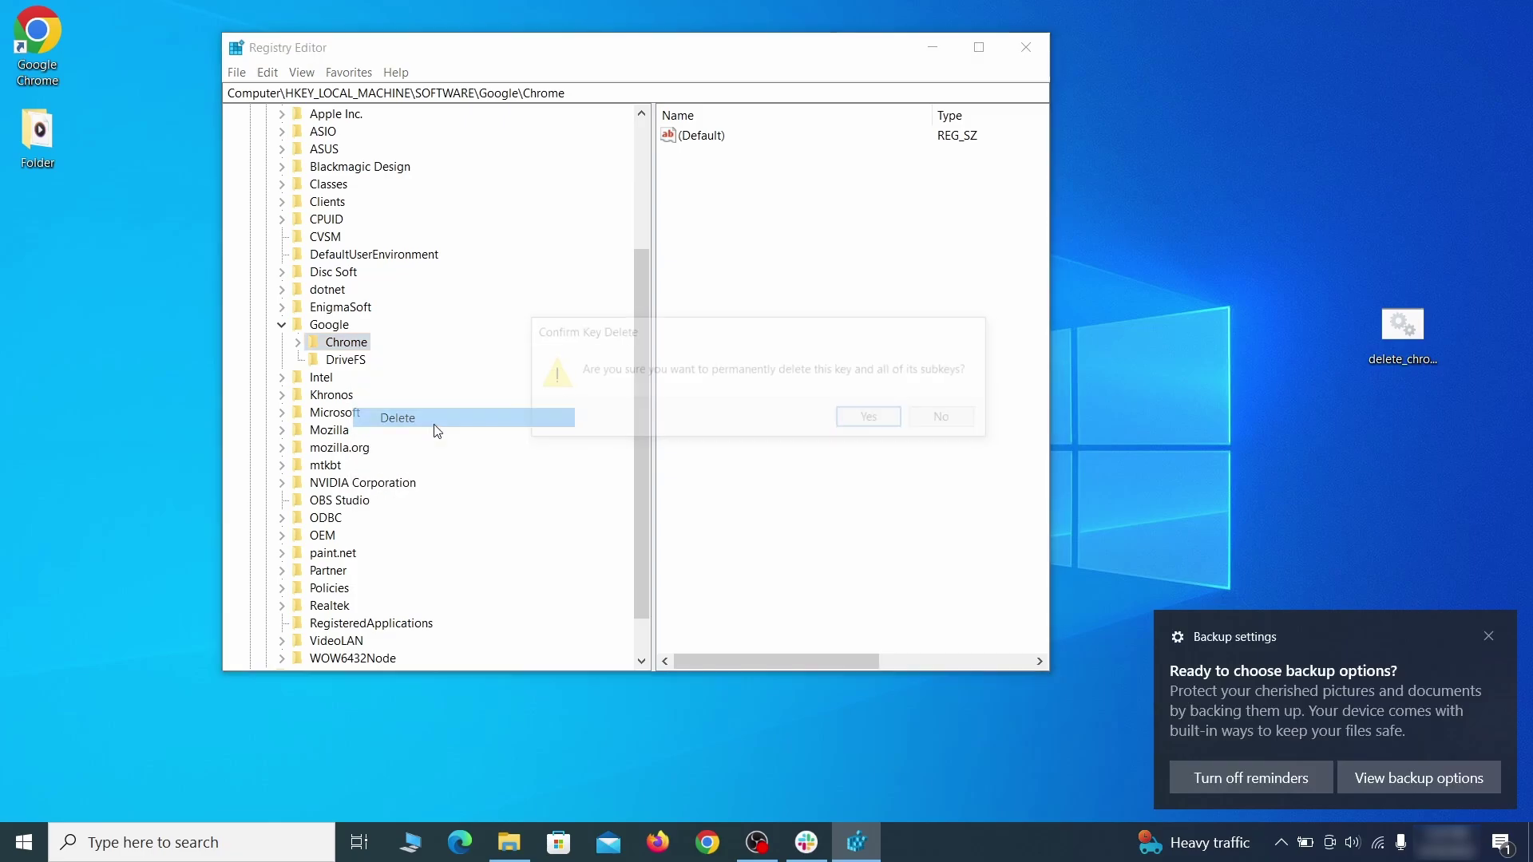
# Step: Confirm the Chrome key deletion and delete Policies\Google\Chrome\Recommended
pyautogui.click(869, 421)
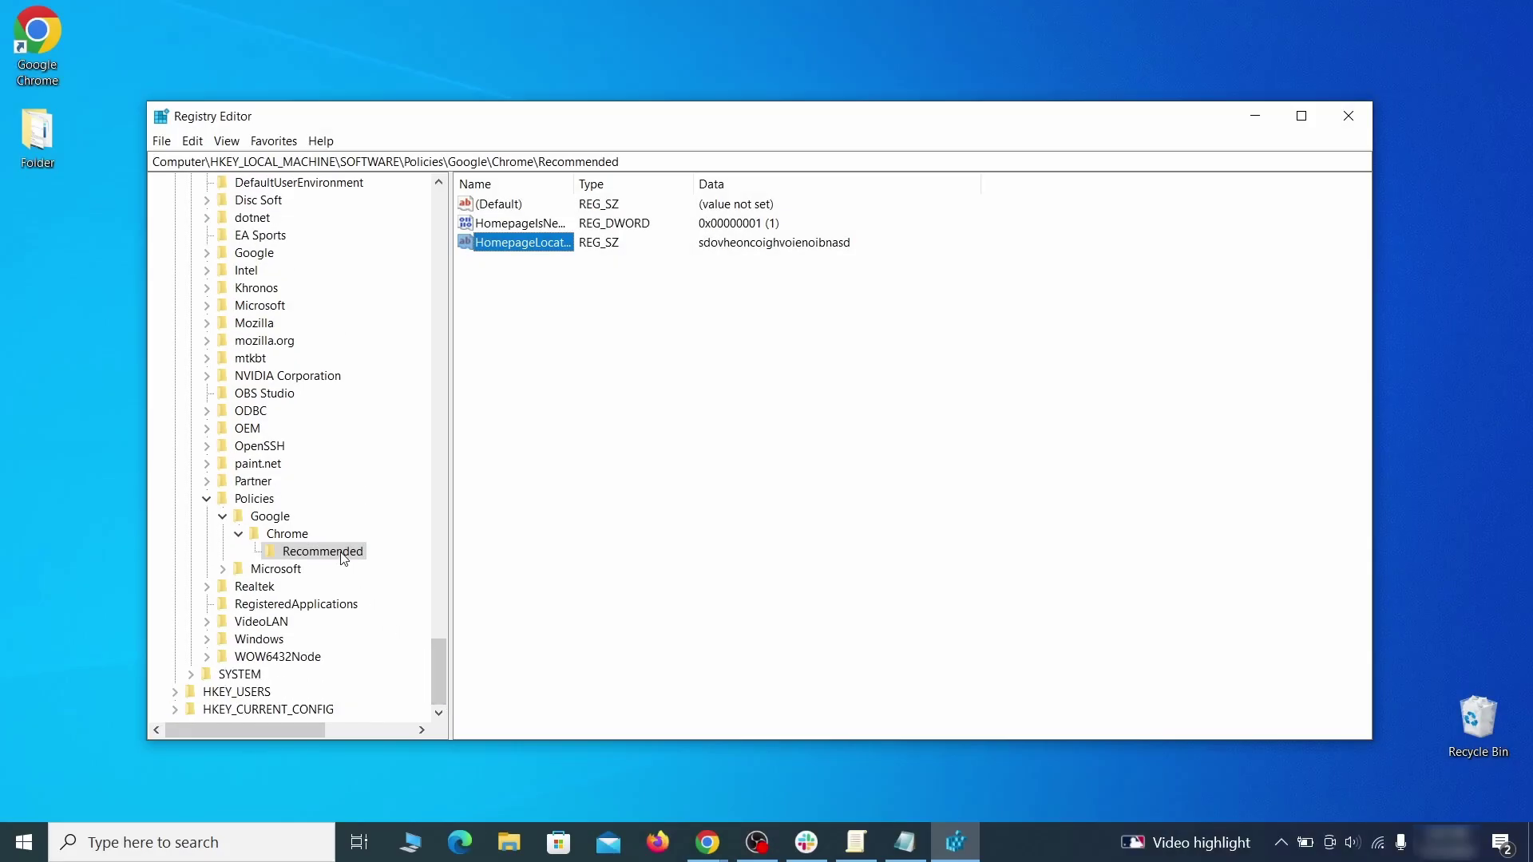
pyautogui.rightClick(354, 555)
pyautogui.click(423, 627)
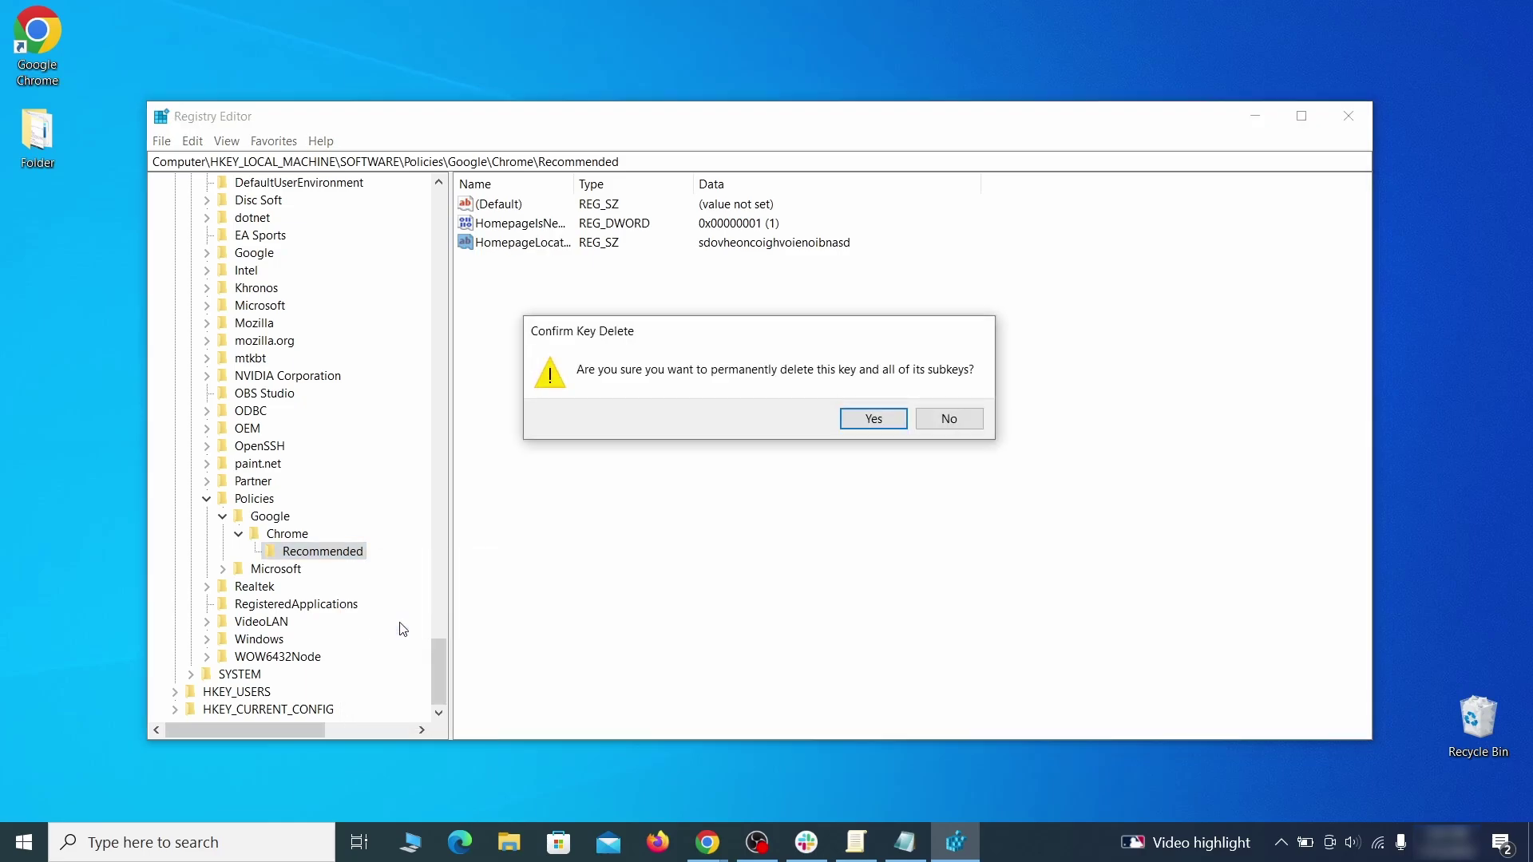
pyautogui.click(888, 419)
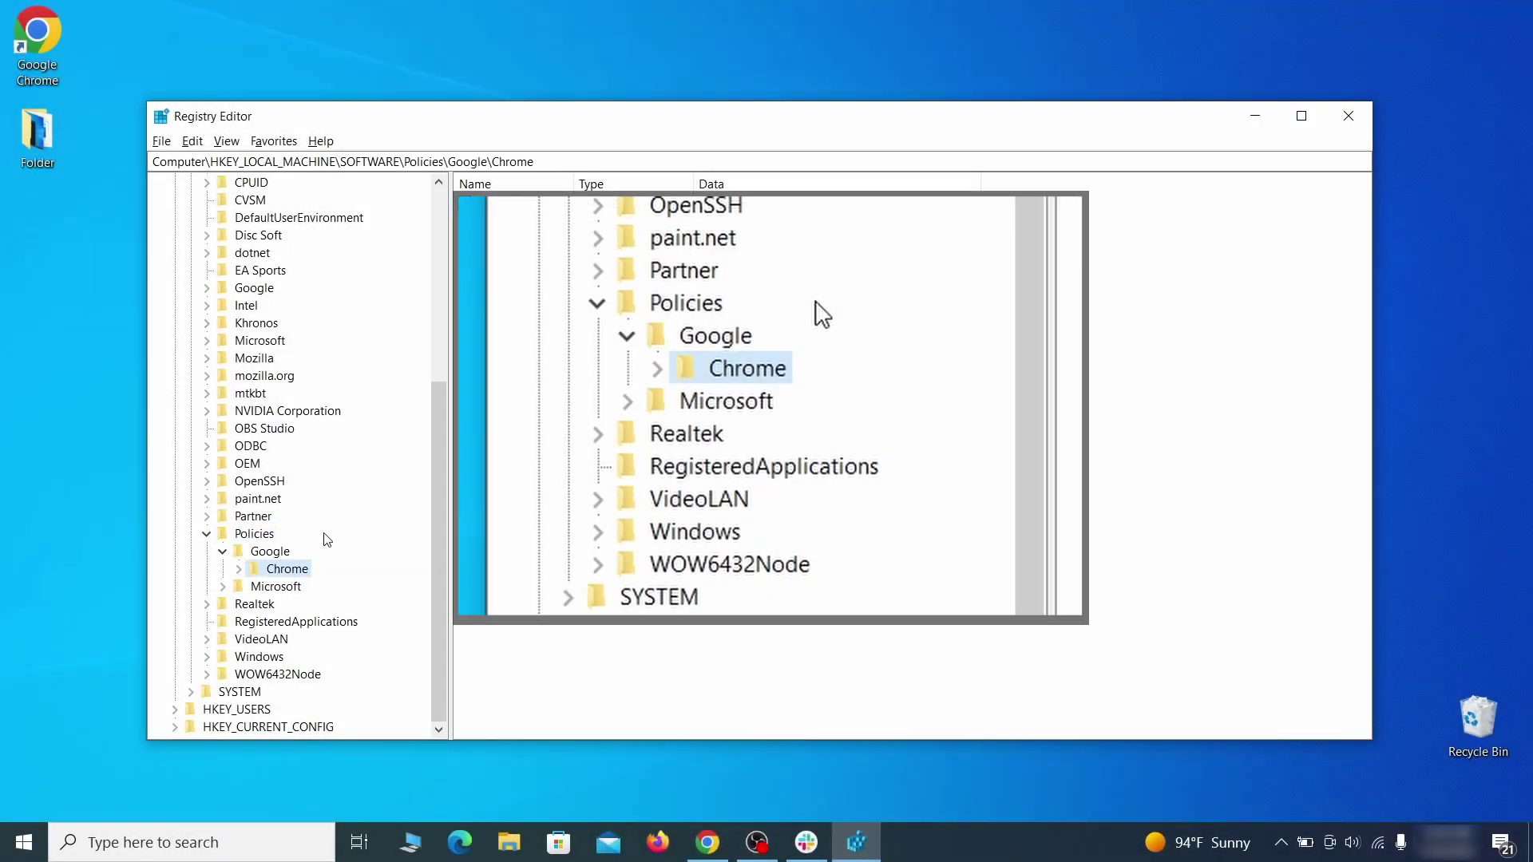
# Step: Delete the Policies\Google\Chrome key itself
pyautogui.rightClick(284, 573)
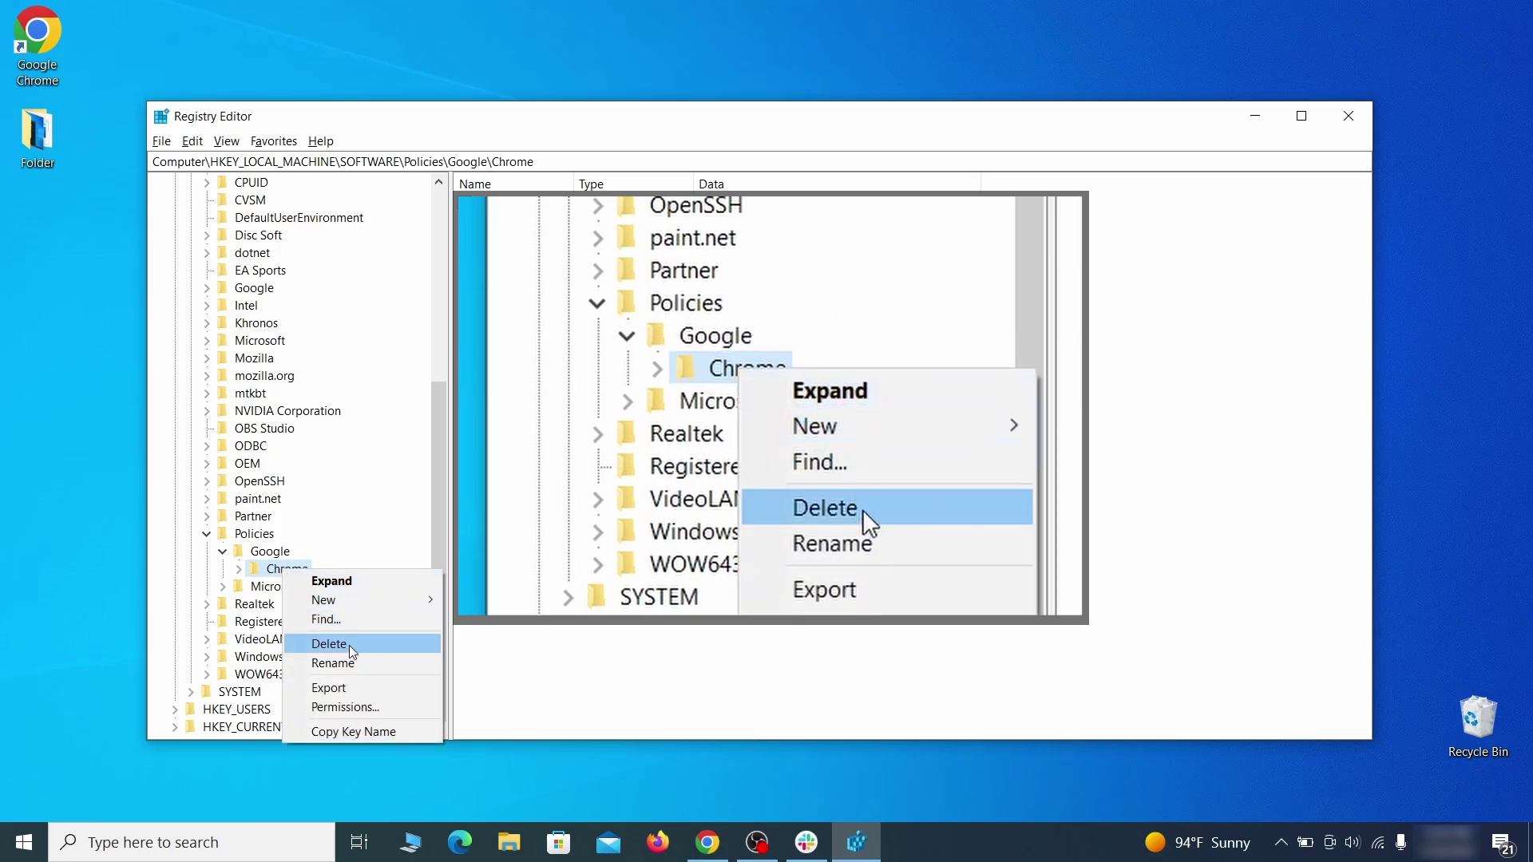
pyautogui.click(353, 646)
pyautogui.click(895, 420)
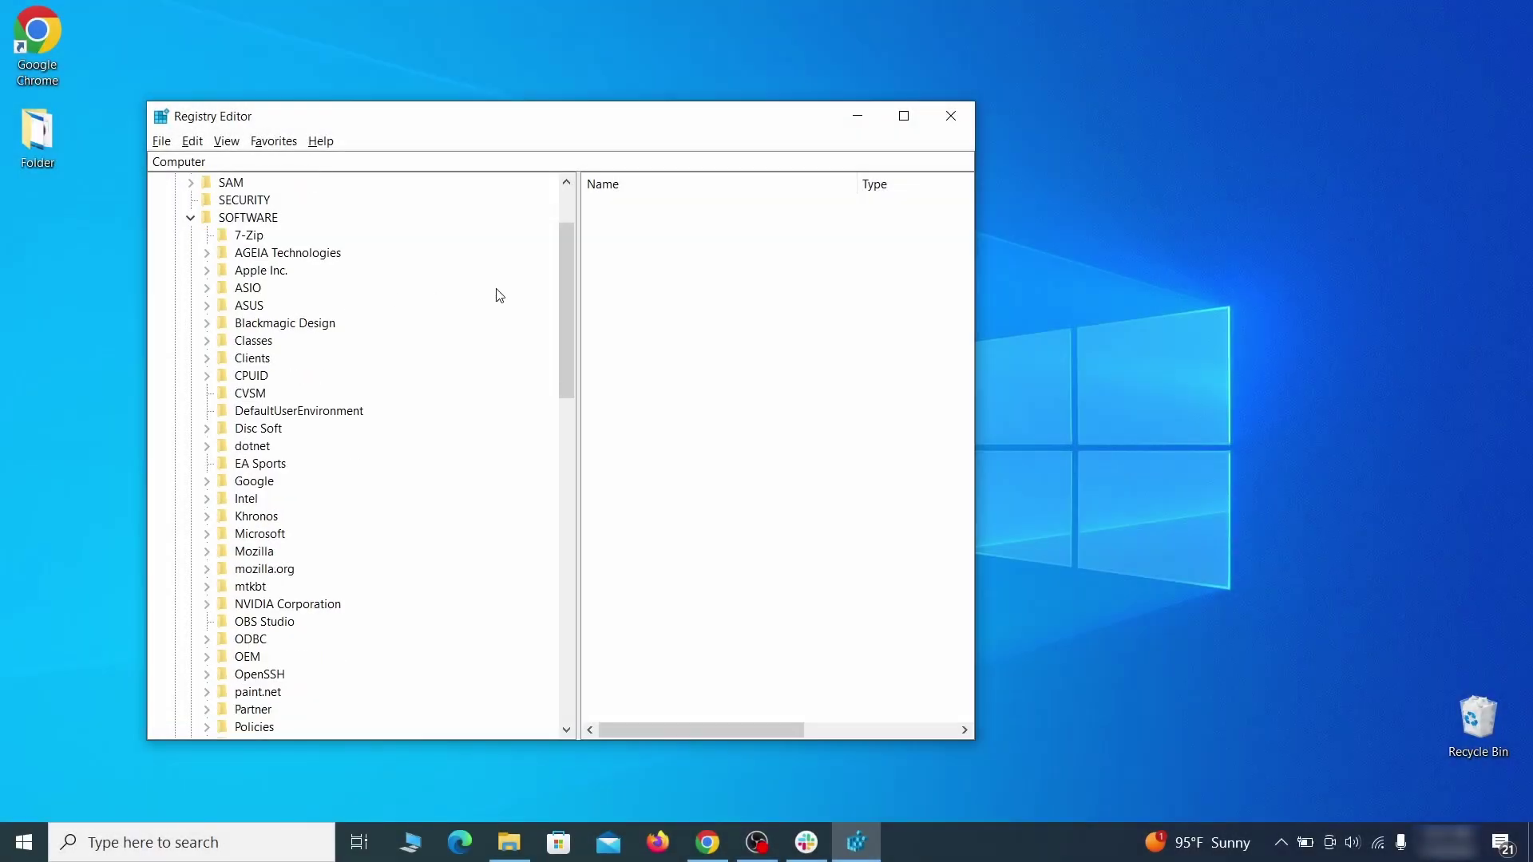
pyautogui.moveTo(572, 295); pyautogui.dragTo(551, 563)
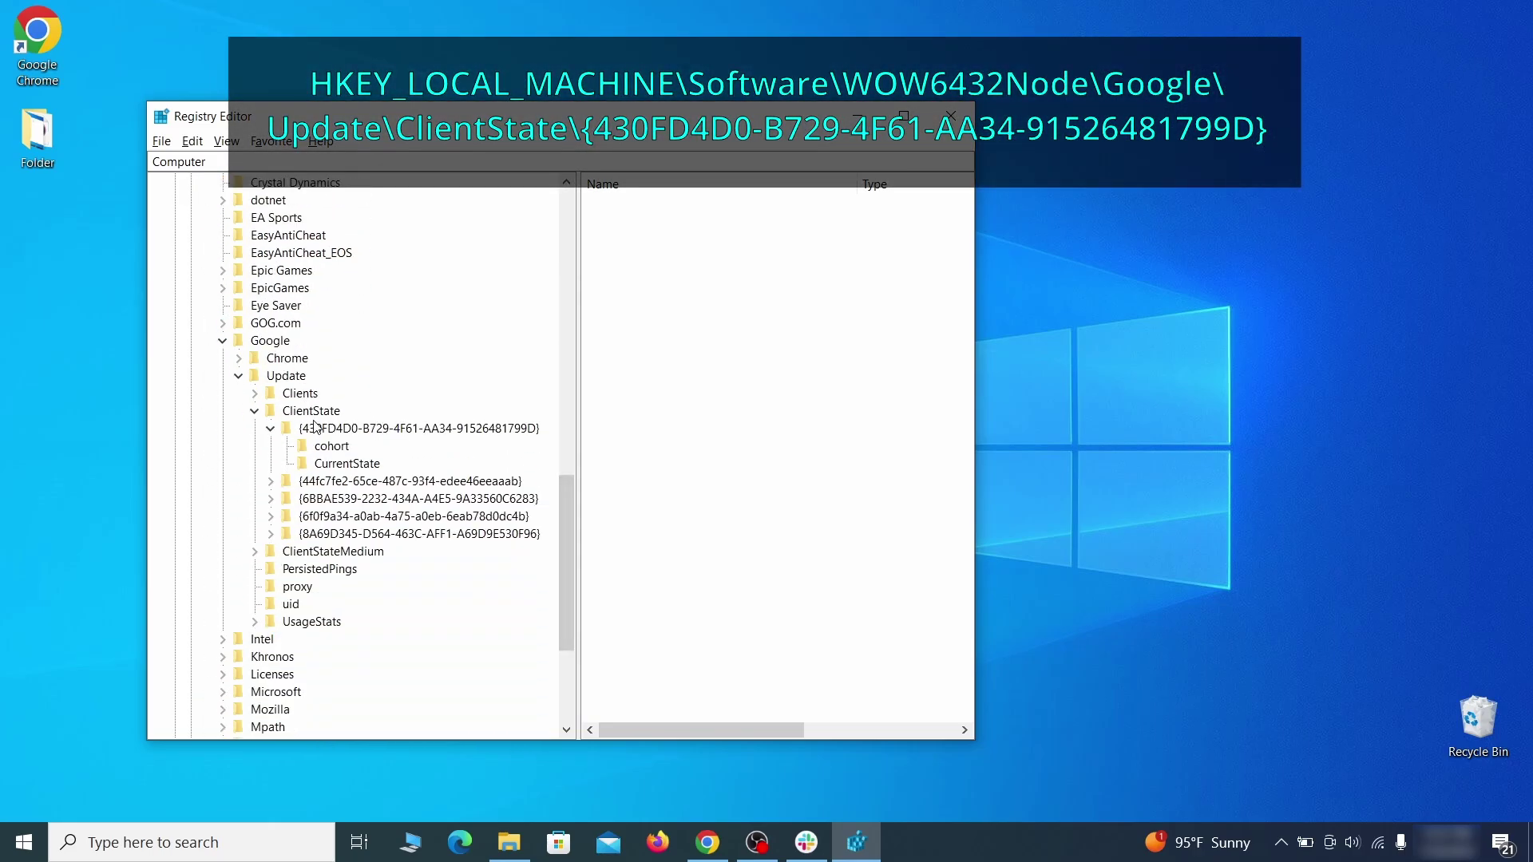
# Step: Delete the CloudManagementEnrollmentToken value from the Google Update ClientState subkey
pyautogui.click(339, 434)
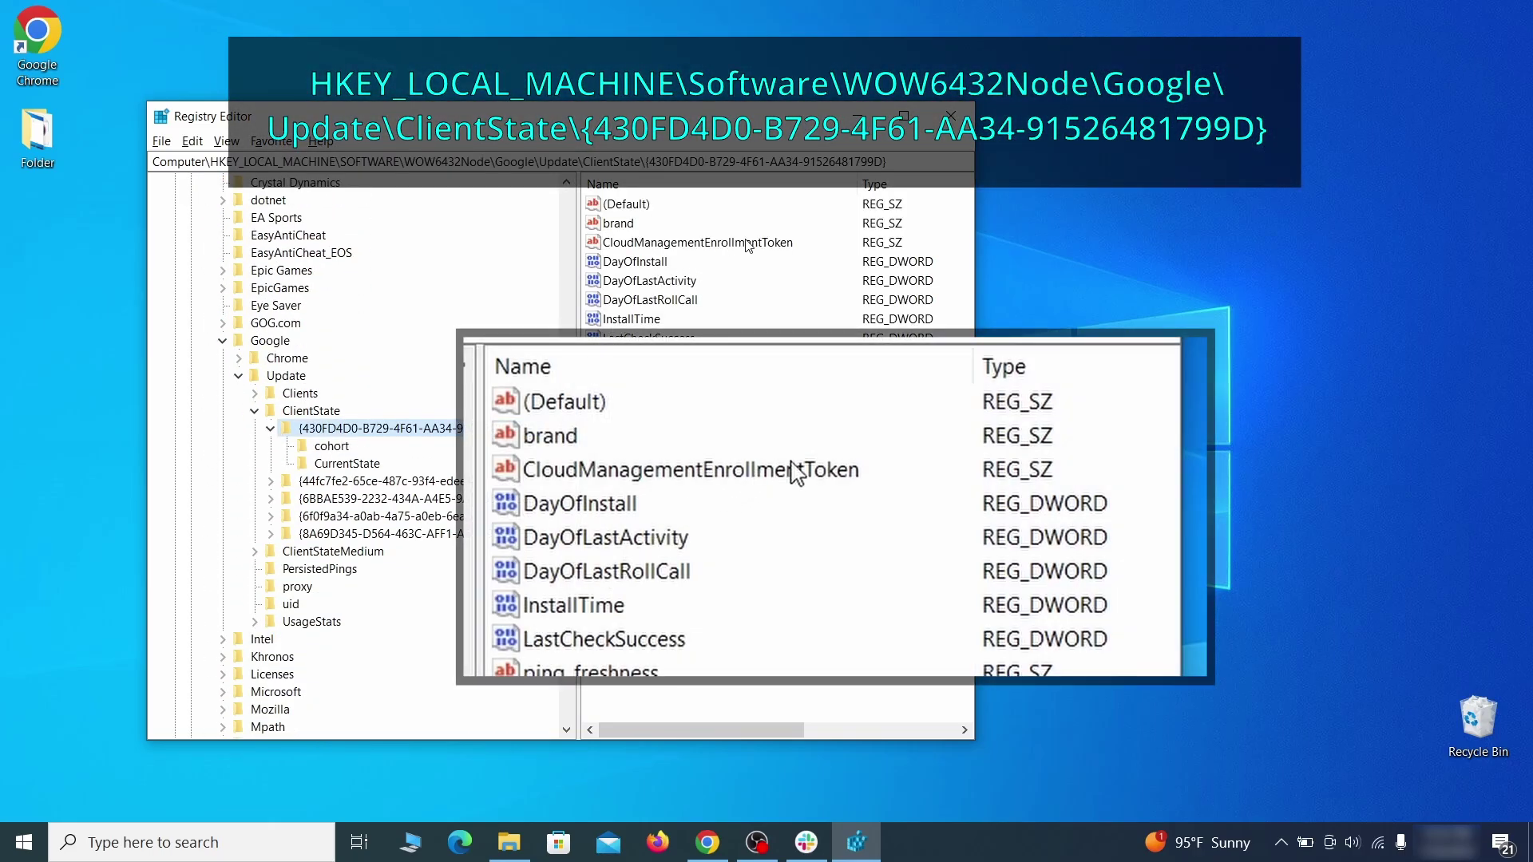
pyautogui.click(779, 246)
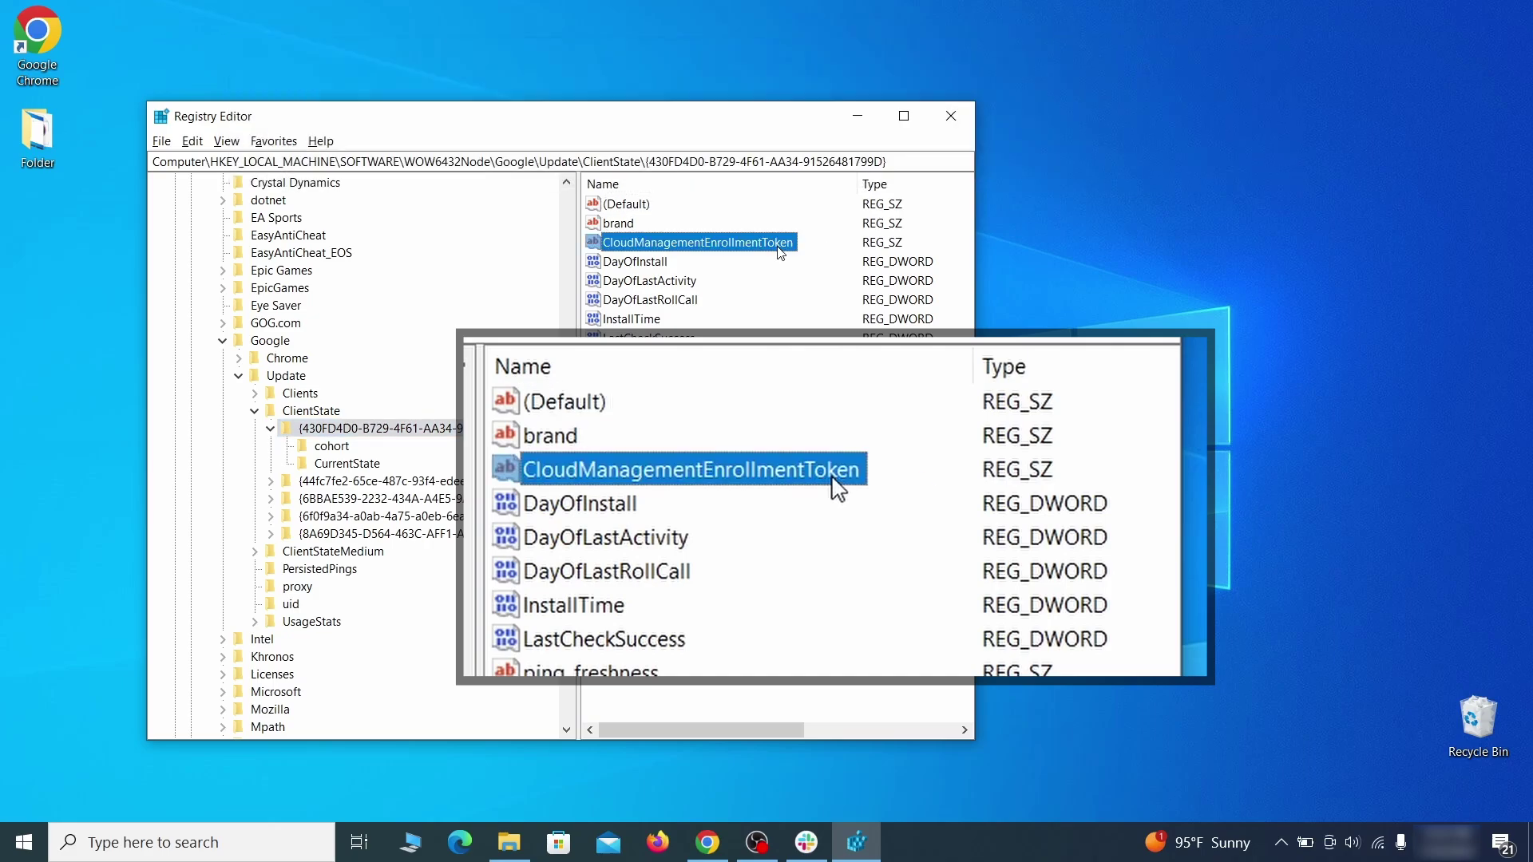
pyautogui.rightClick(781, 248)
pyautogui.click(820, 302)
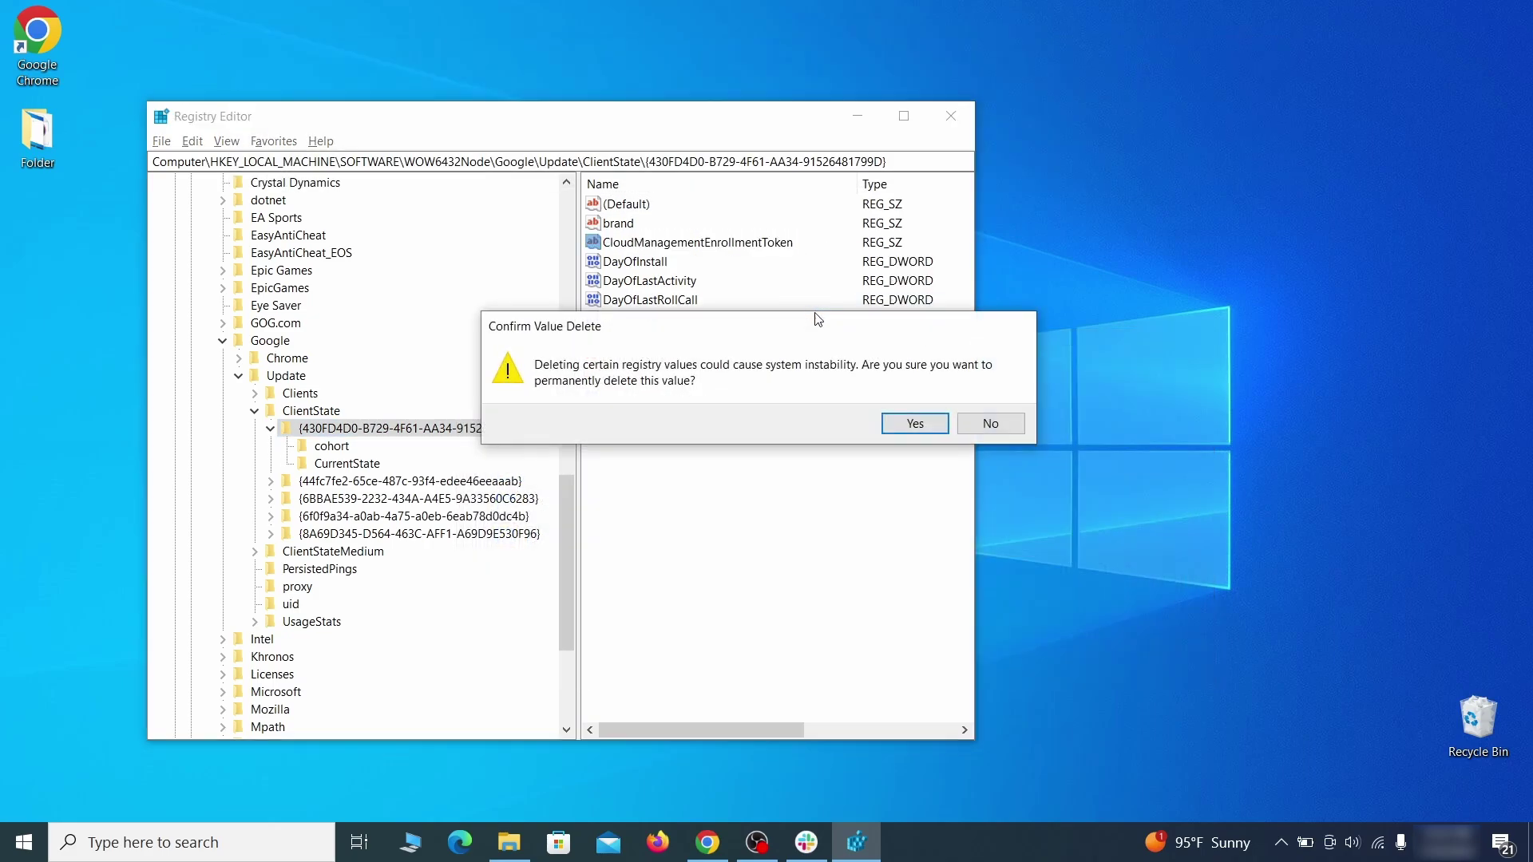
pyautogui.click(912, 427)
pyautogui.write('chrome poli')
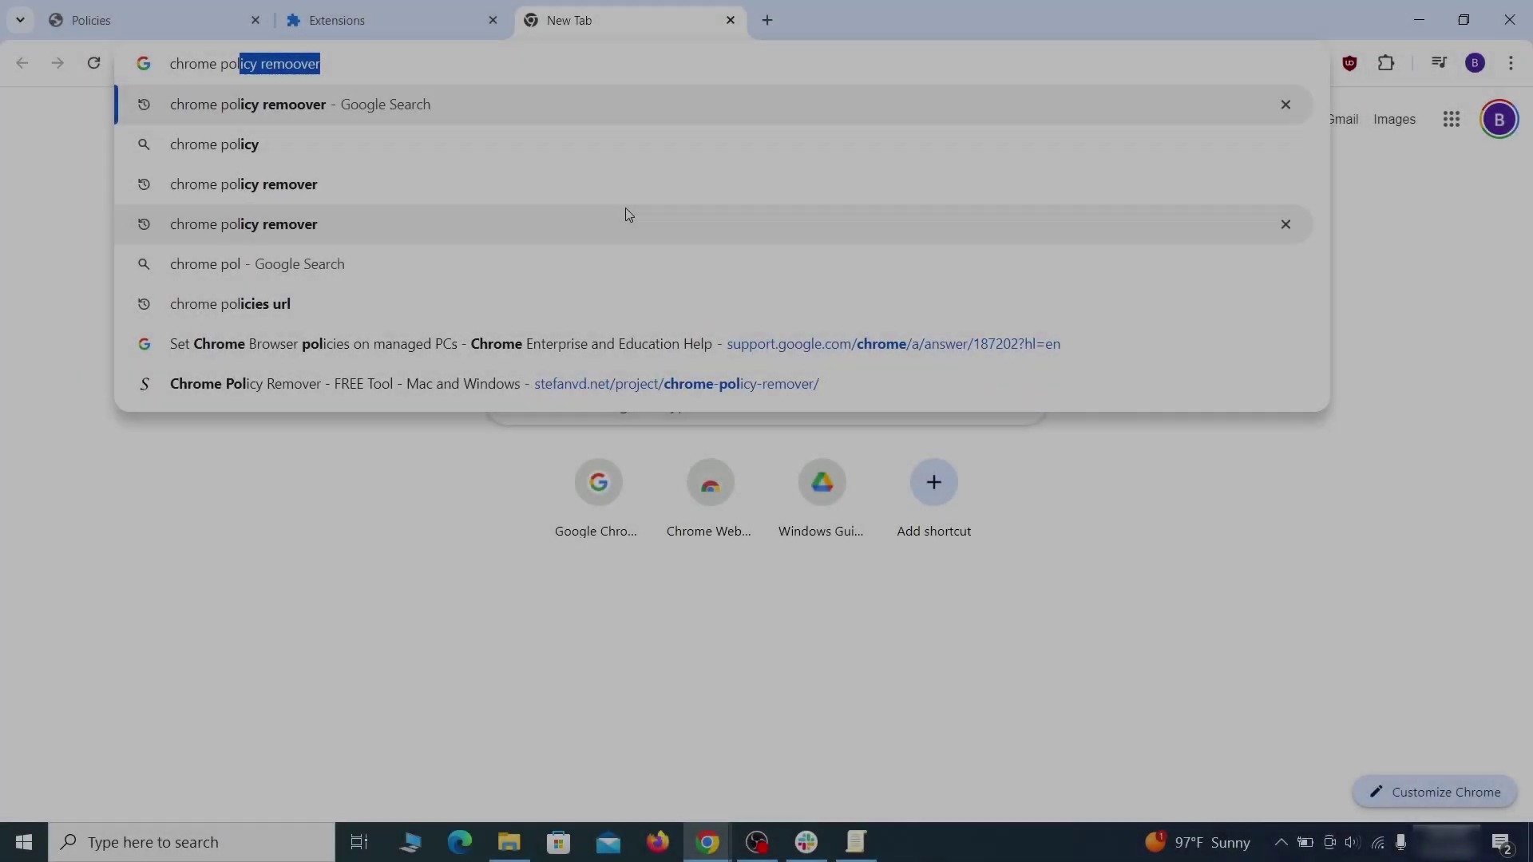
pyautogui.write('cy re')
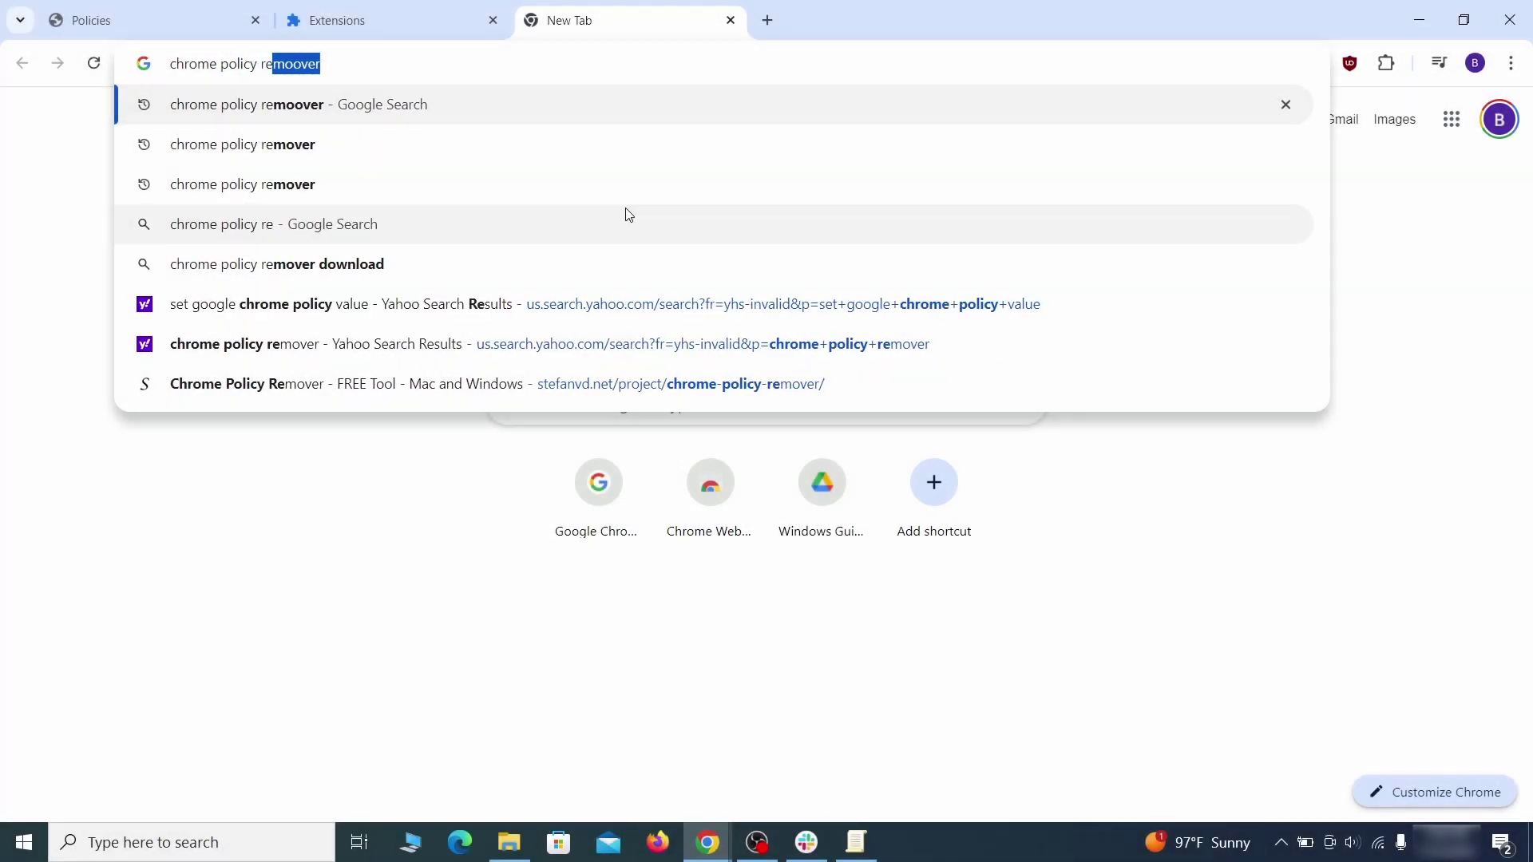
pyautogui.write('mover')
# Step: Download delete_chrome_policies.bat for Windows from the stefanvd.net Chrome Policy Remover page
pyautogui.press('Return')
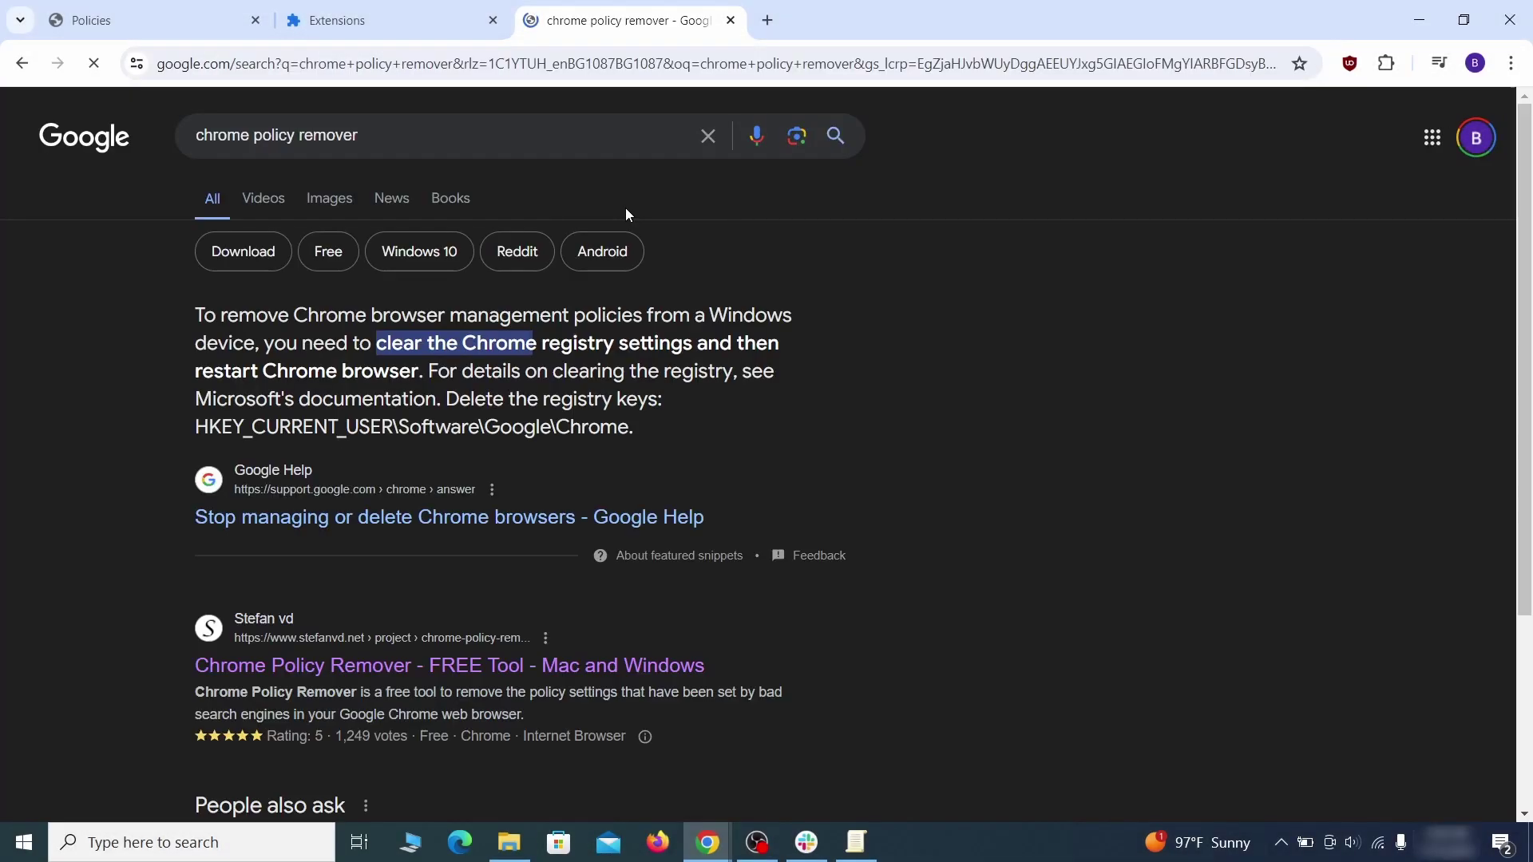
pyautogui.click(454, 665)
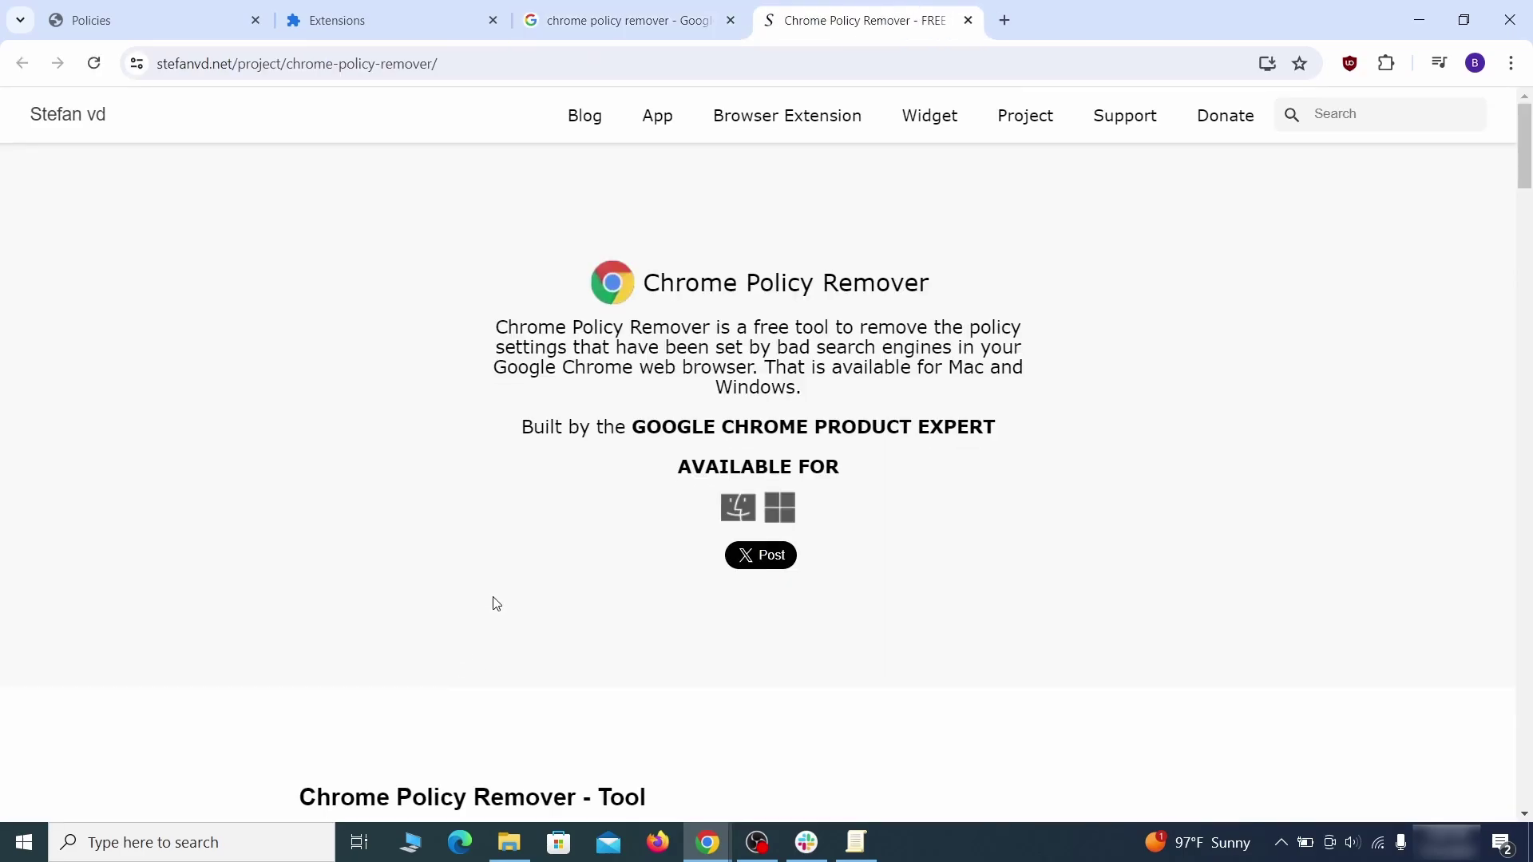
pyautogui.scroll(-3, 493, 602)
pyautogui.scroll(-4, 492, 603)
pyautogui.scroll(-5, 500, 610)
pyautogui.scroll(-4, 501, 612)
pyautogui.scroll(-4, 501, 611)
pyautogui.scroll(-3, 500, 611)
pyautogui.scroll(-3, 501, 610)
pyautogui.scroll(-4, 500, 612)
pyautogui.scroll(-3, 500, 610)
pyautogui.scroll(-3, 500, 610)
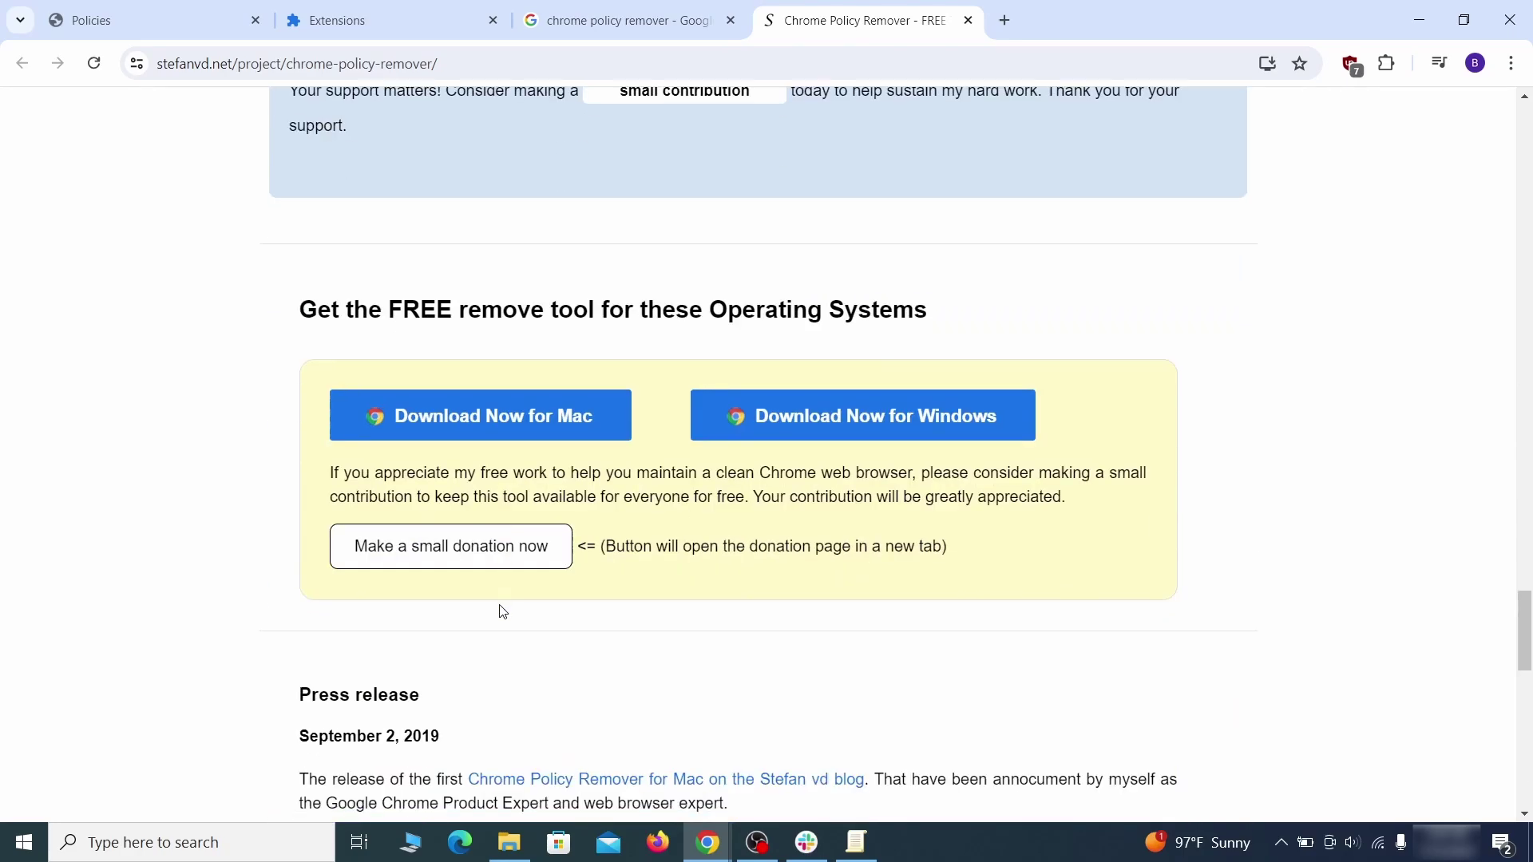
pyautogui.click(912, 412)
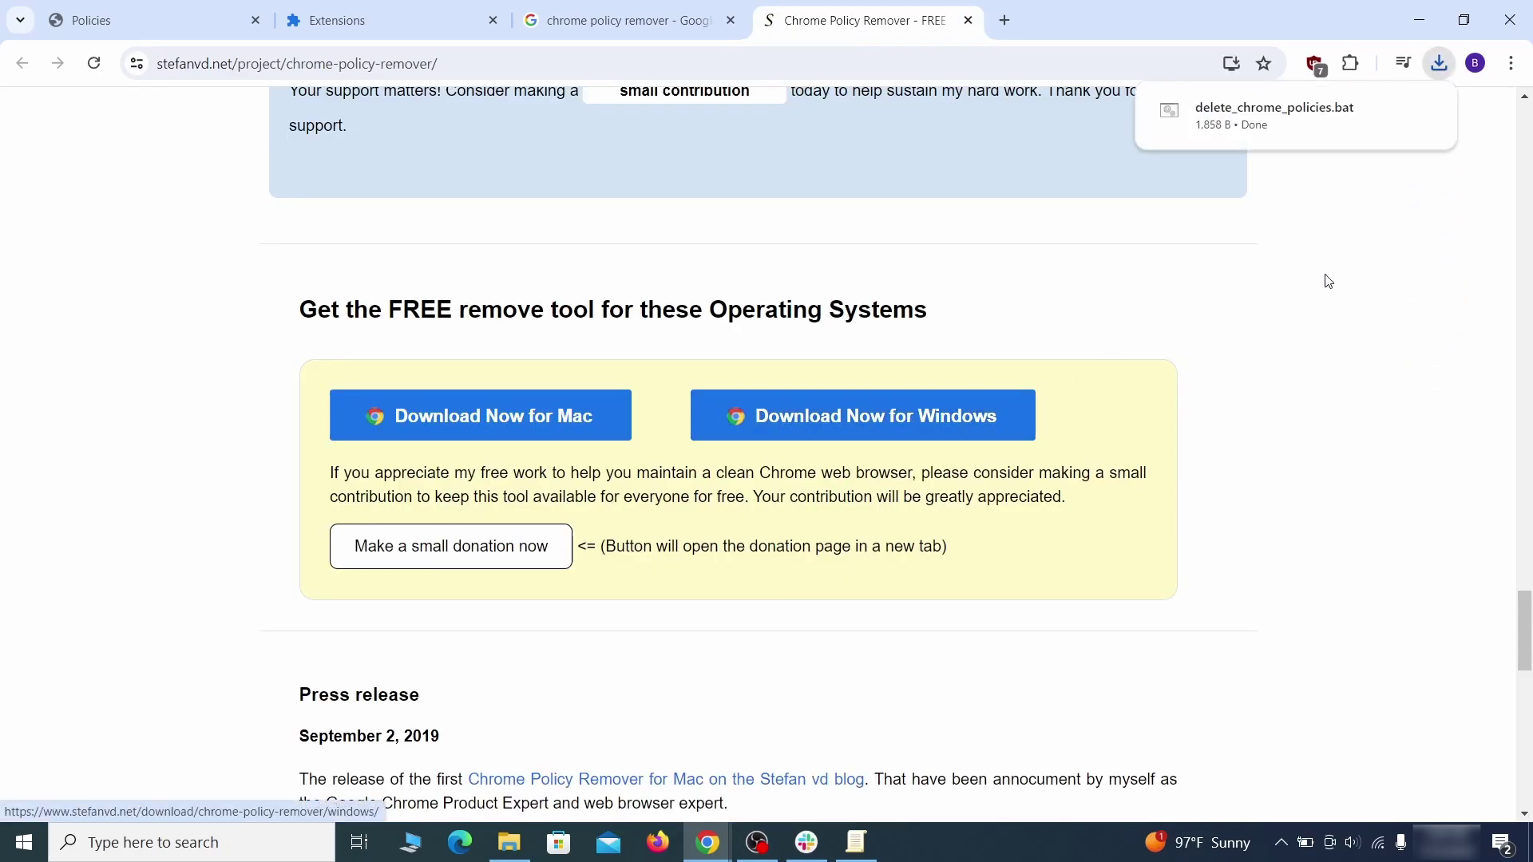
pyautogui.moveTo(1294, 115)
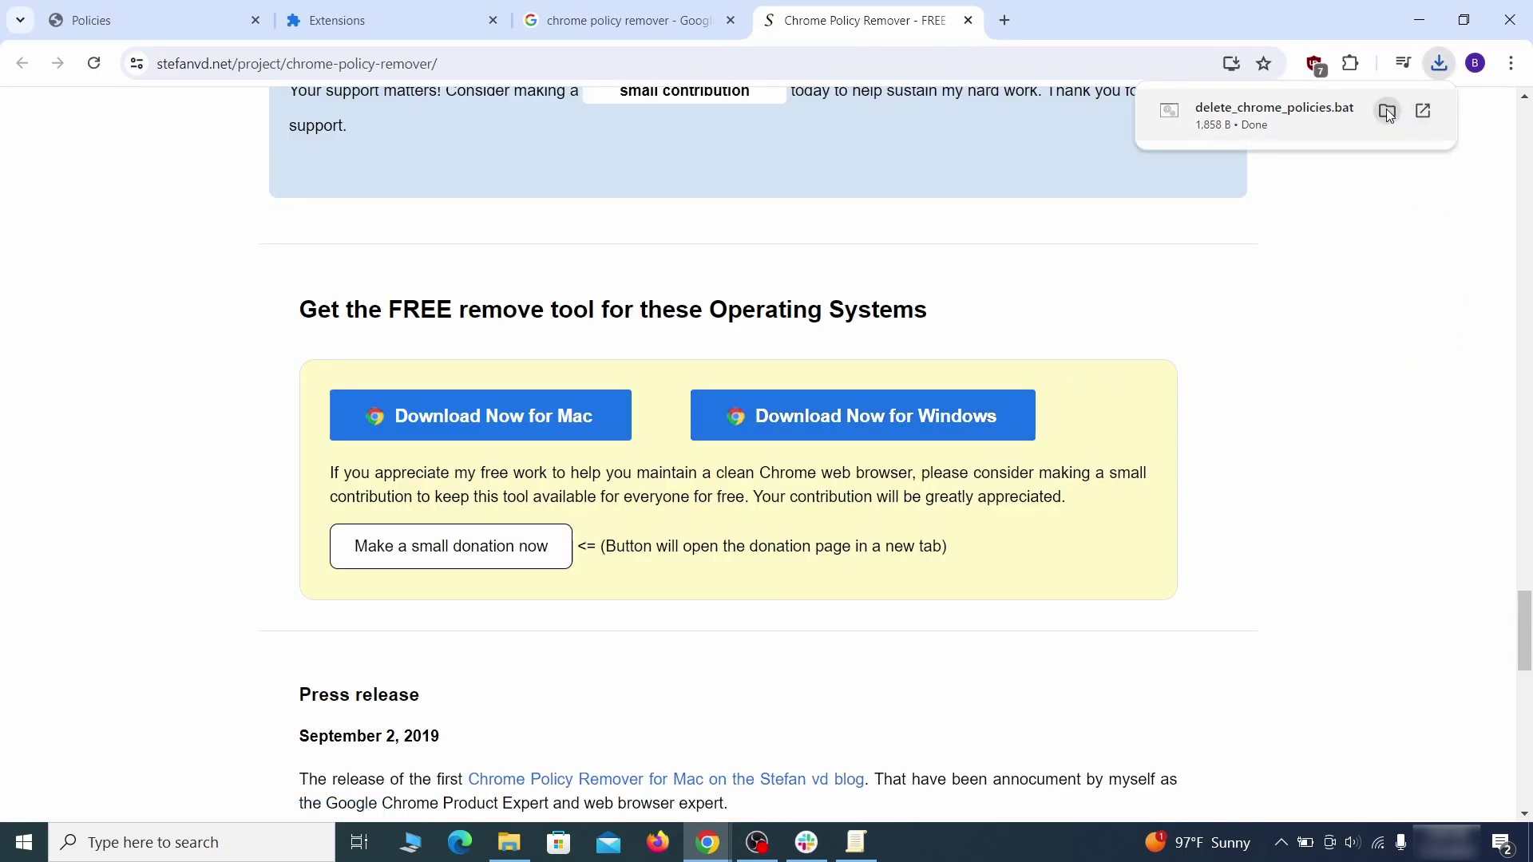
pyautogui.click(1388, 112)
# Step: Move delete_chrome_policies.bat from Downloads onto the desktop
pyautogui.click(1425, 20)
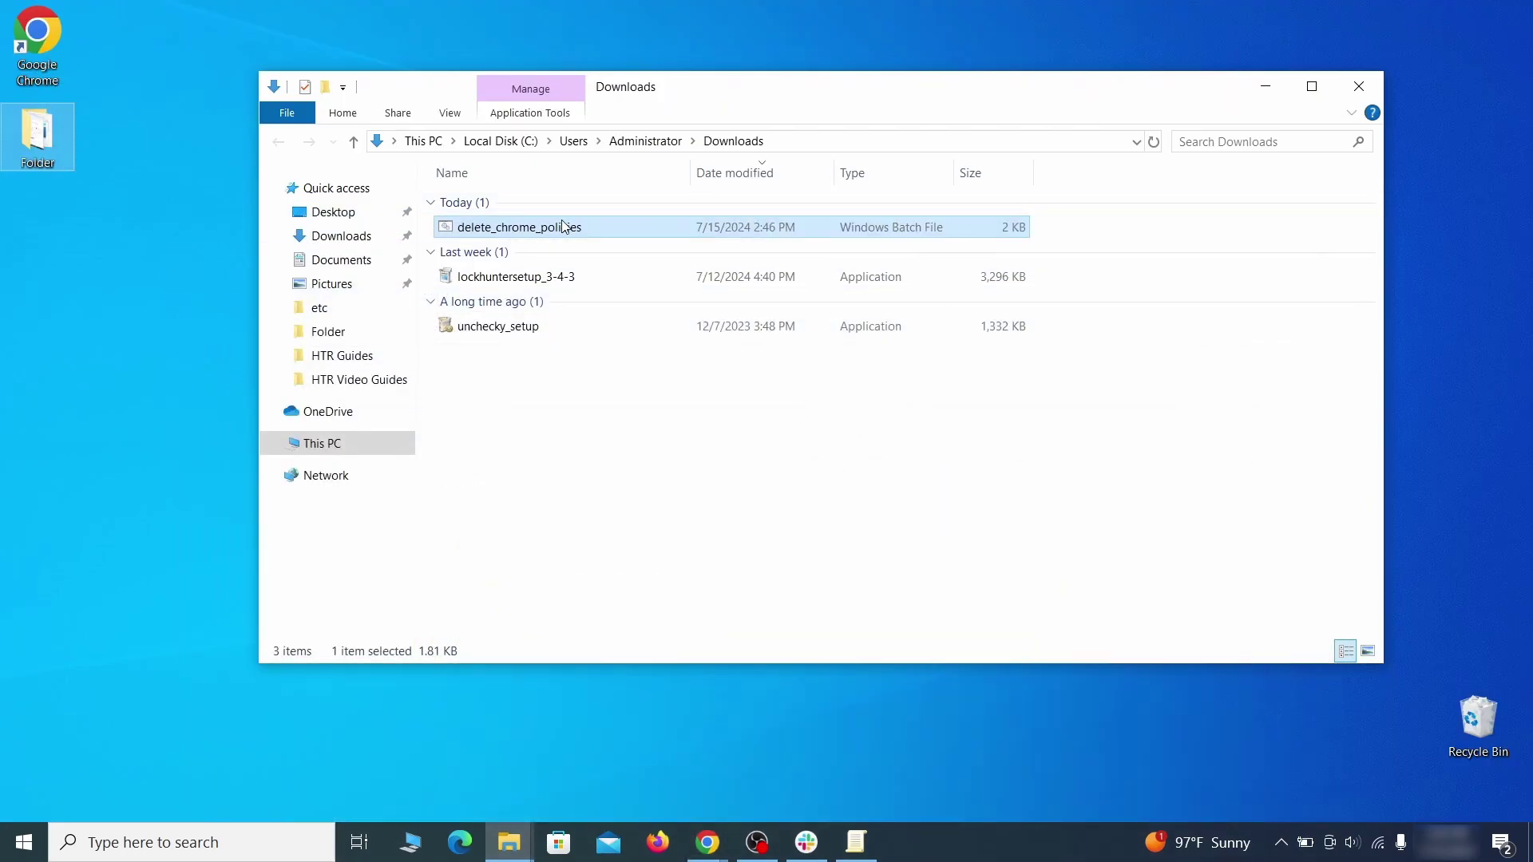
pyautogui.moveTo(564, 226)
pyautogui.mouseDown()
pyautogui.moveTo(151, 493)
pyautogui.moveTo(768, 308)
pyautogui.mouseUp()
pyautogui.click(1361, 88)
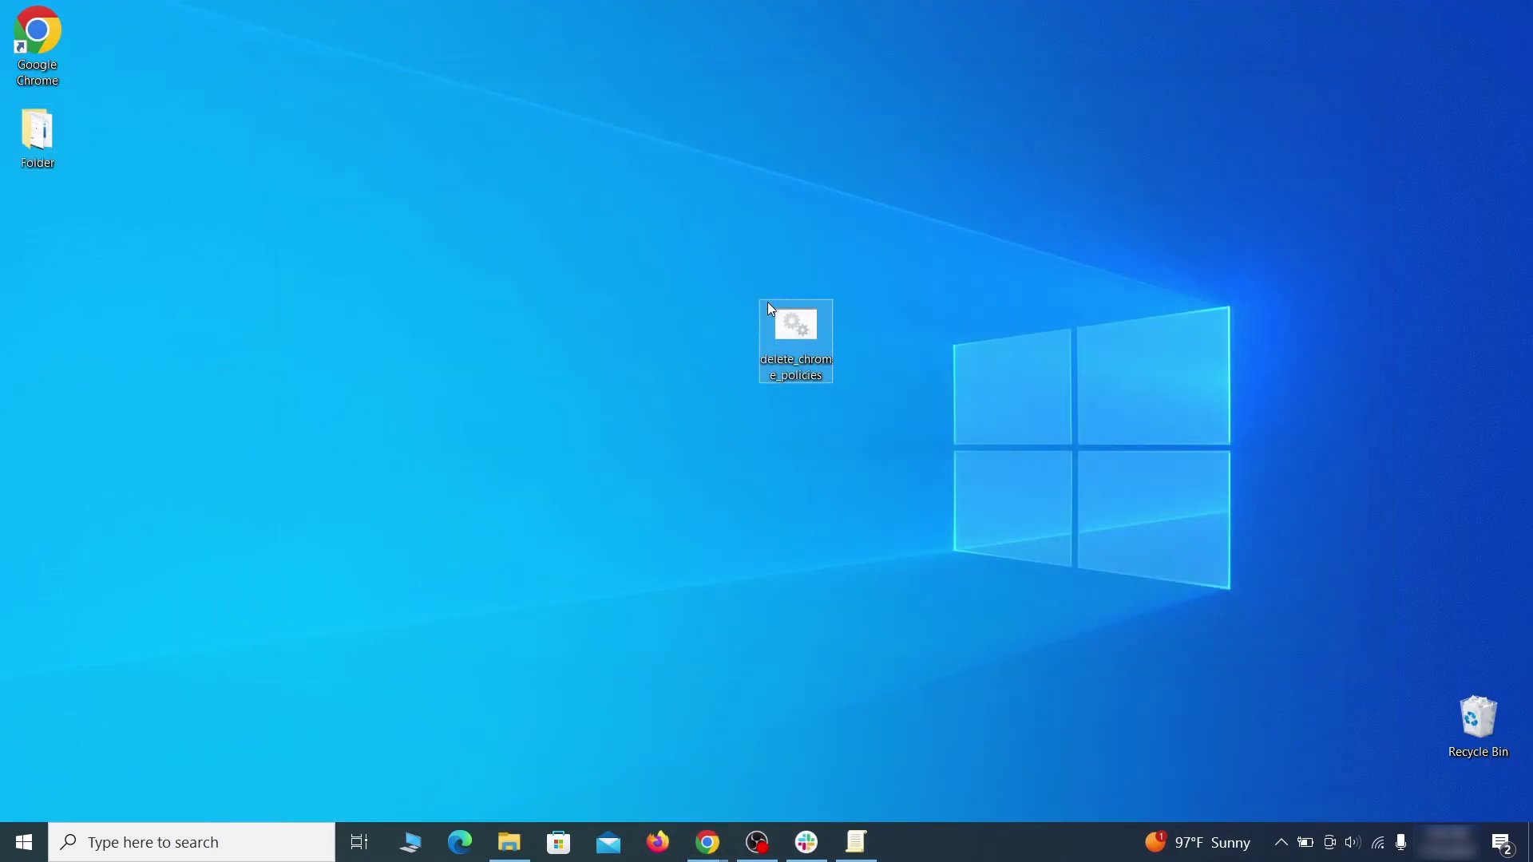
# Step: Run the batch file as administrator past the SmartScreen warning and close the finished window
pyautogui.rightClick(815, 333)
pyautogui.click(913, 407)
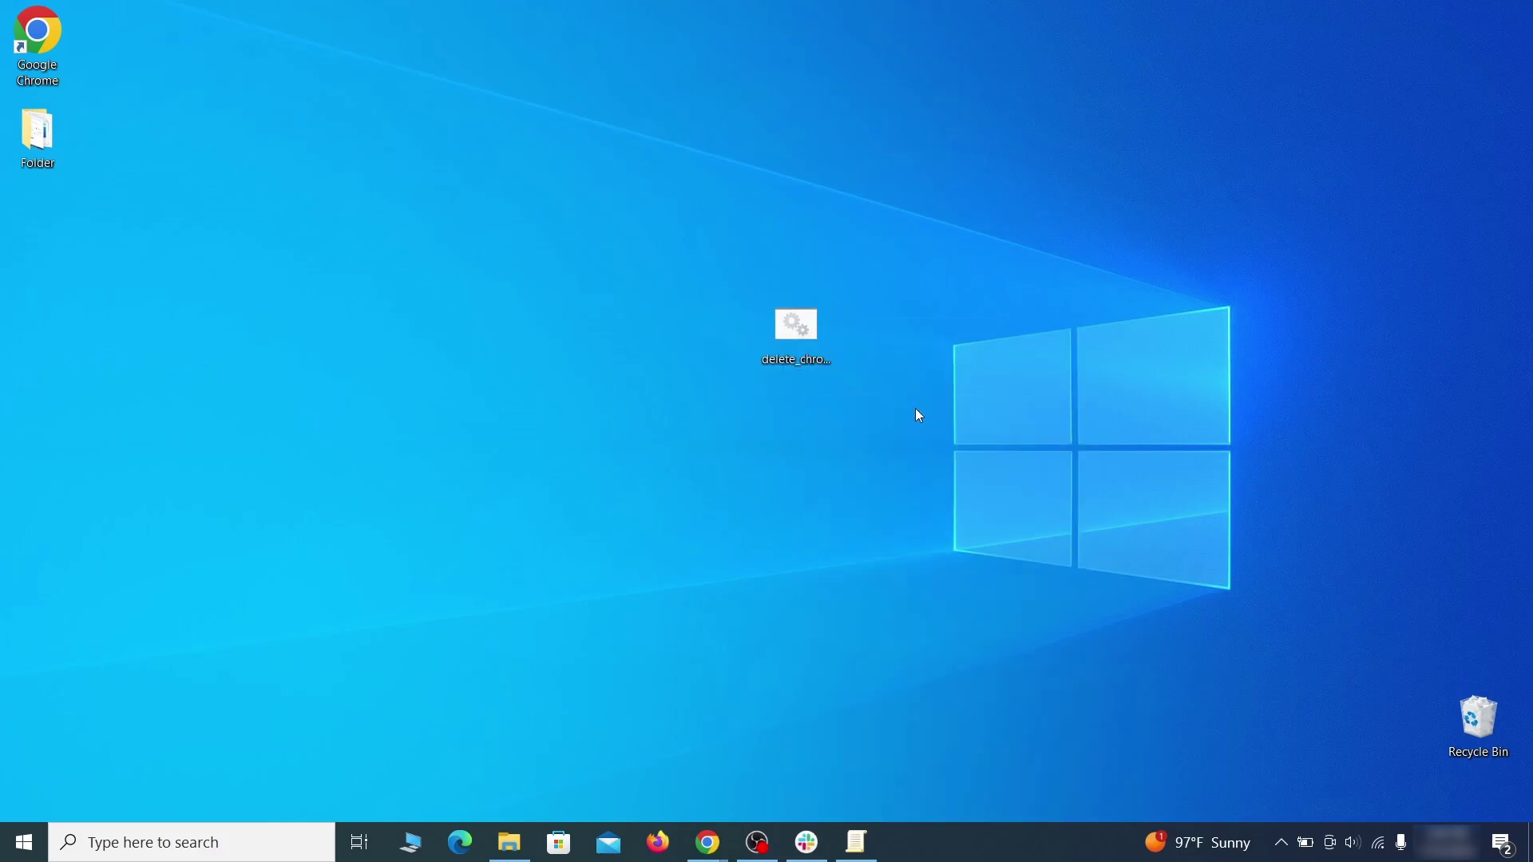
pyautogui.click(562, 277)
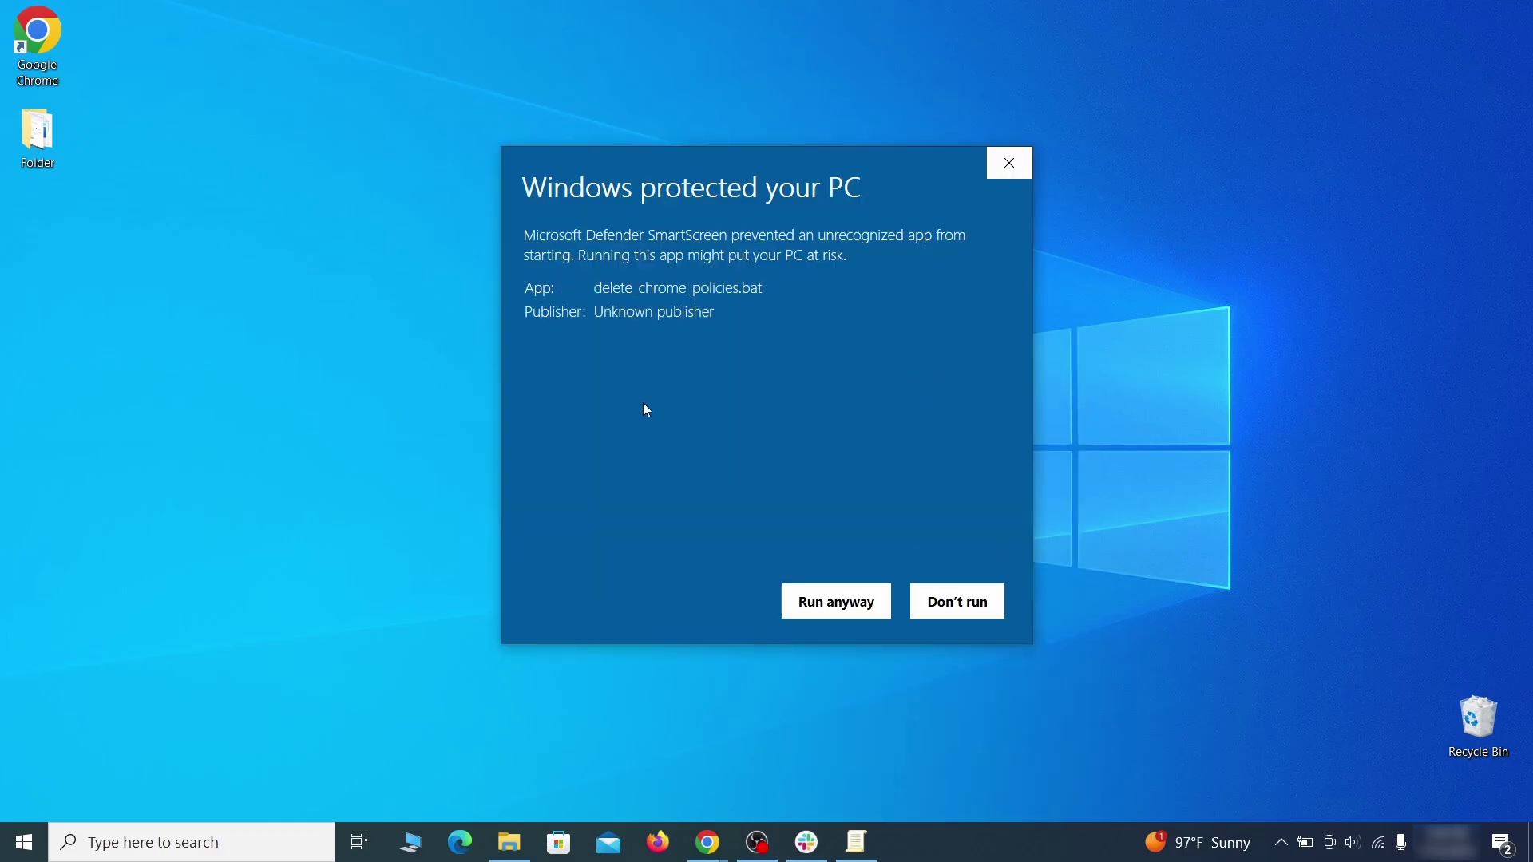
pyautogui.click(835, 603)
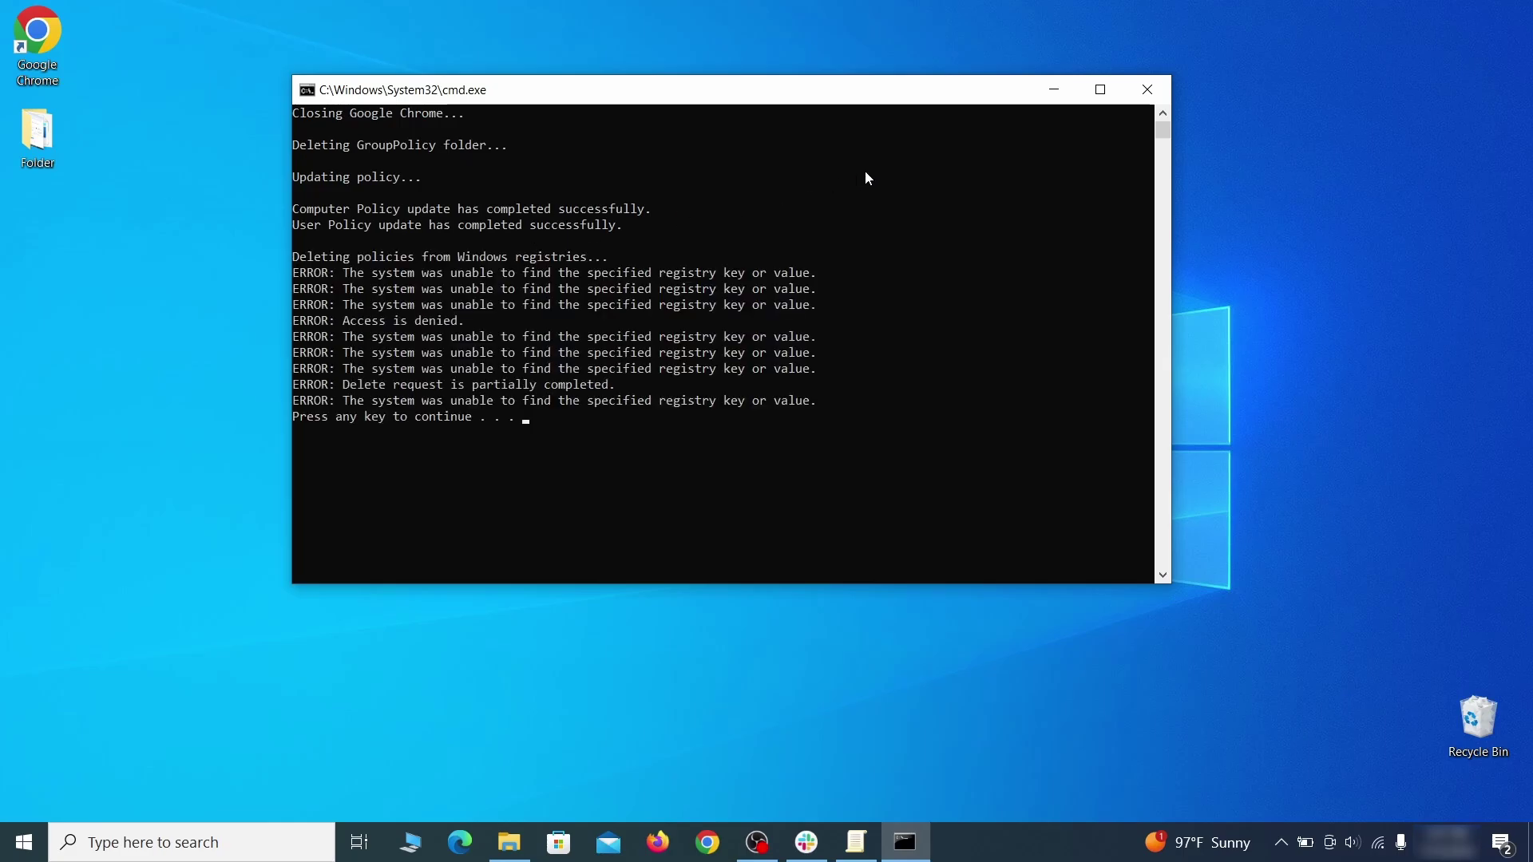
pyautogui.click(1147, 90)
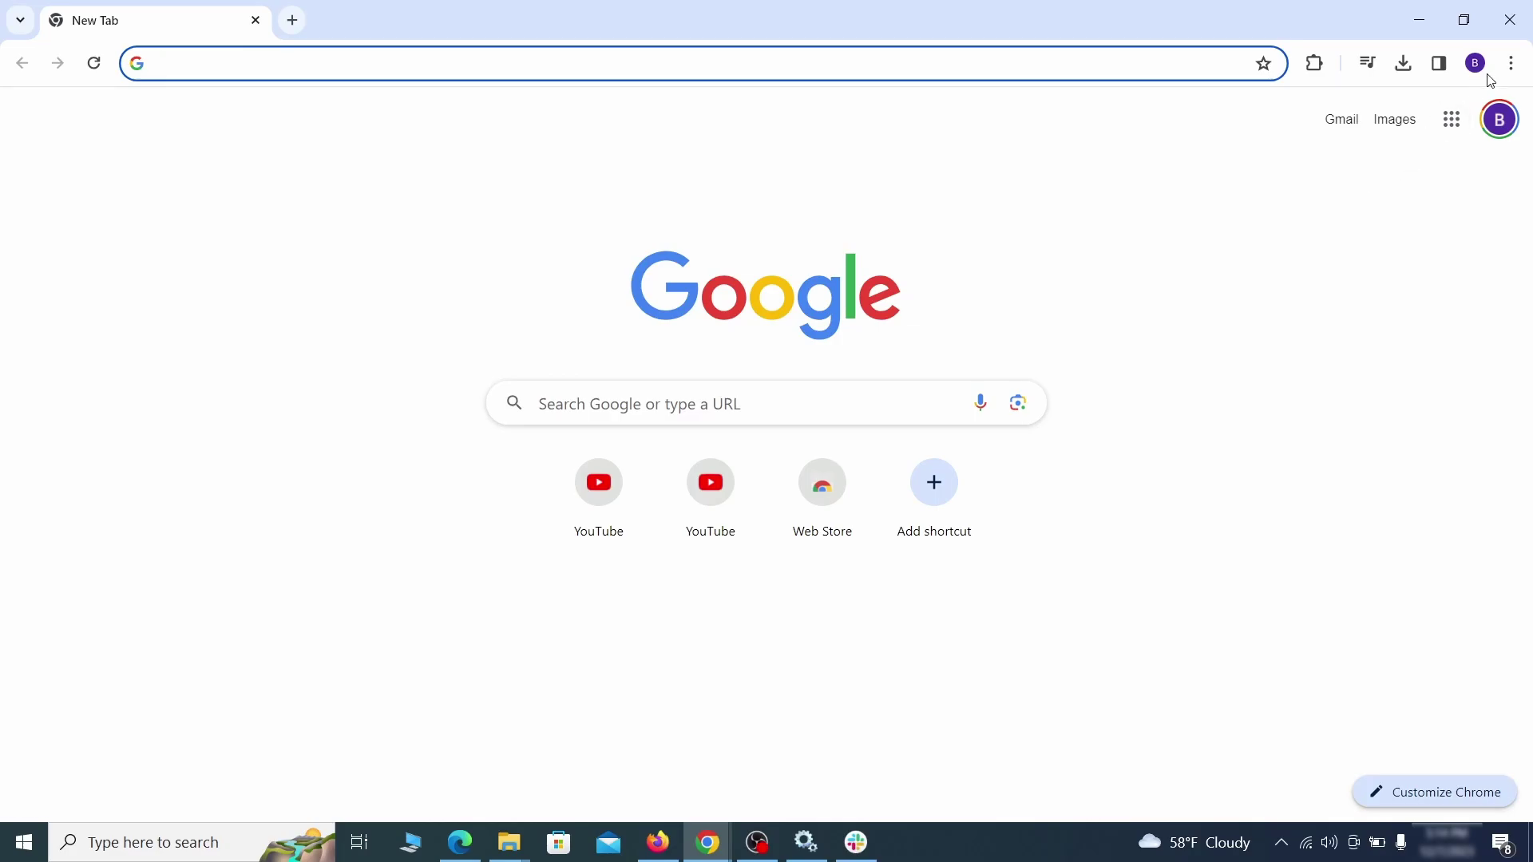
# Step: Toggle off Add to Zola Button in Chrome's Manage Extensions and remove it
pyautogui.click(1511, 62)
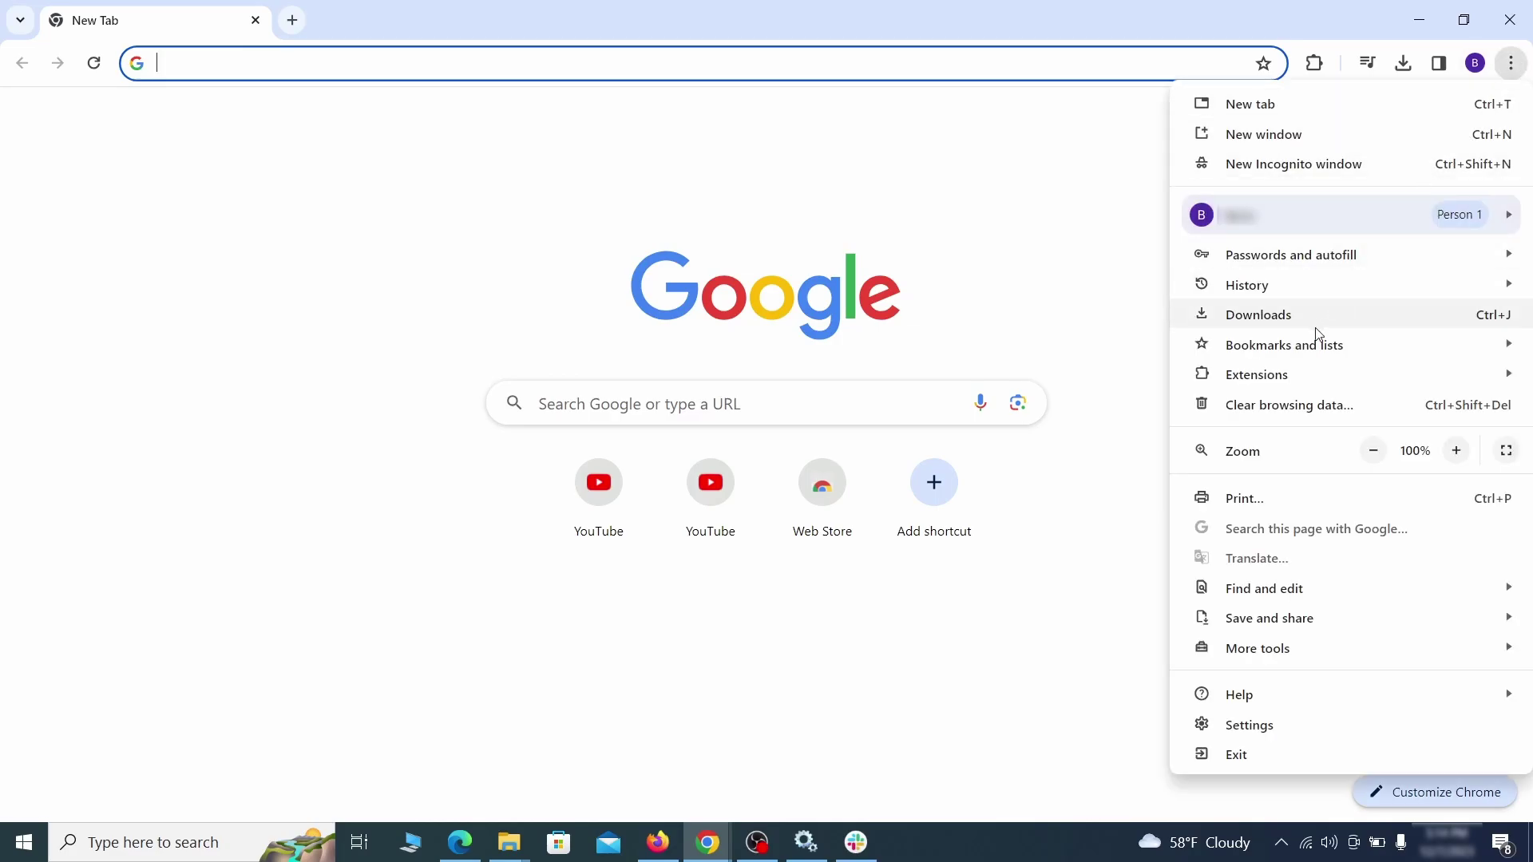
pyautogui.moveTo(1256, 375)
pyautogui.click(1123, 379)
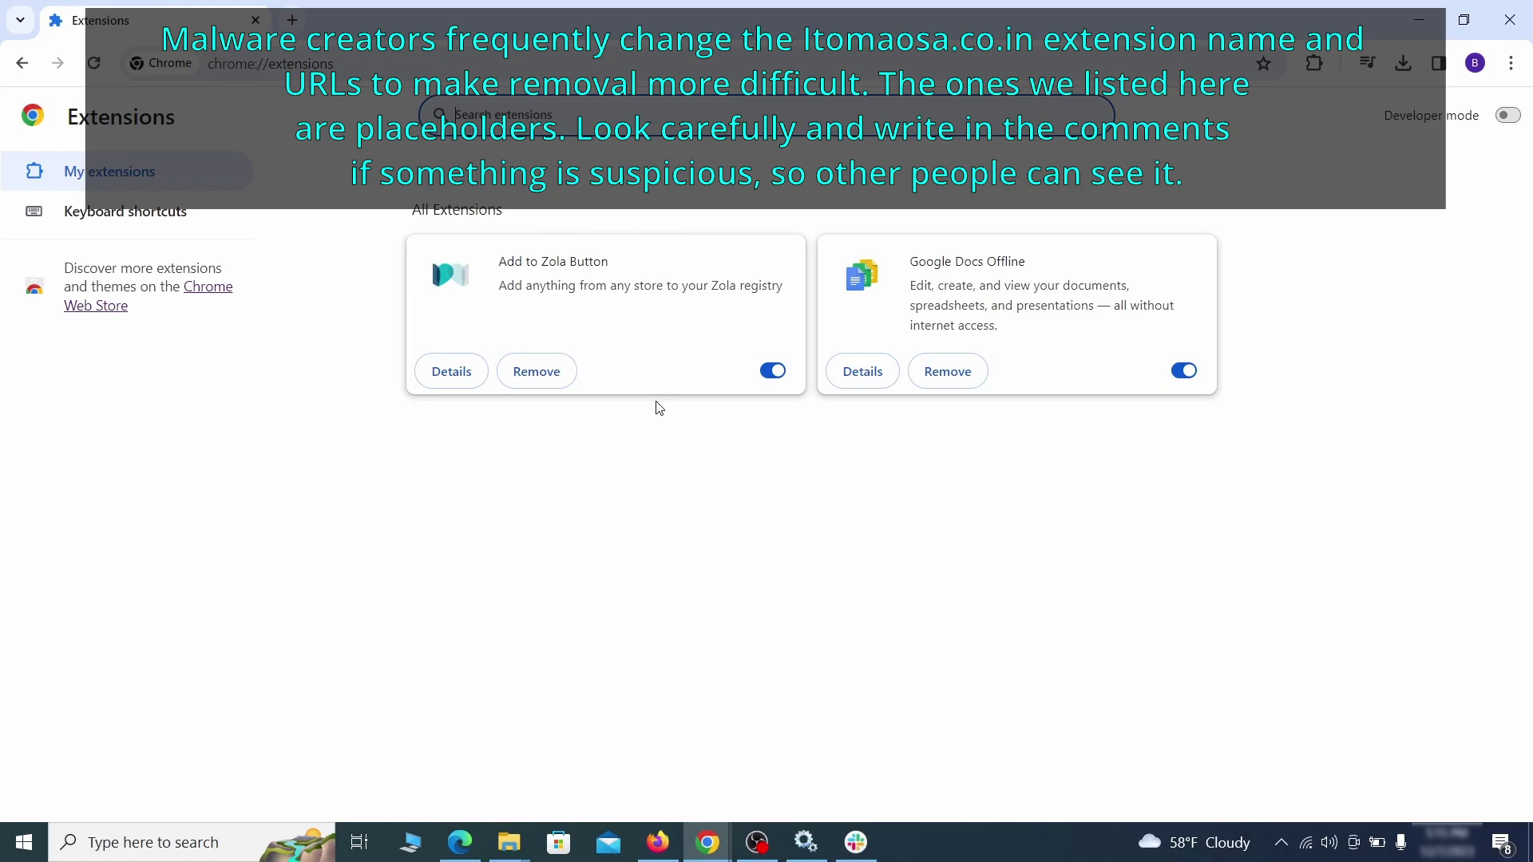
pyautogui.click(772, 371)
pyautogui.click(556, 382)
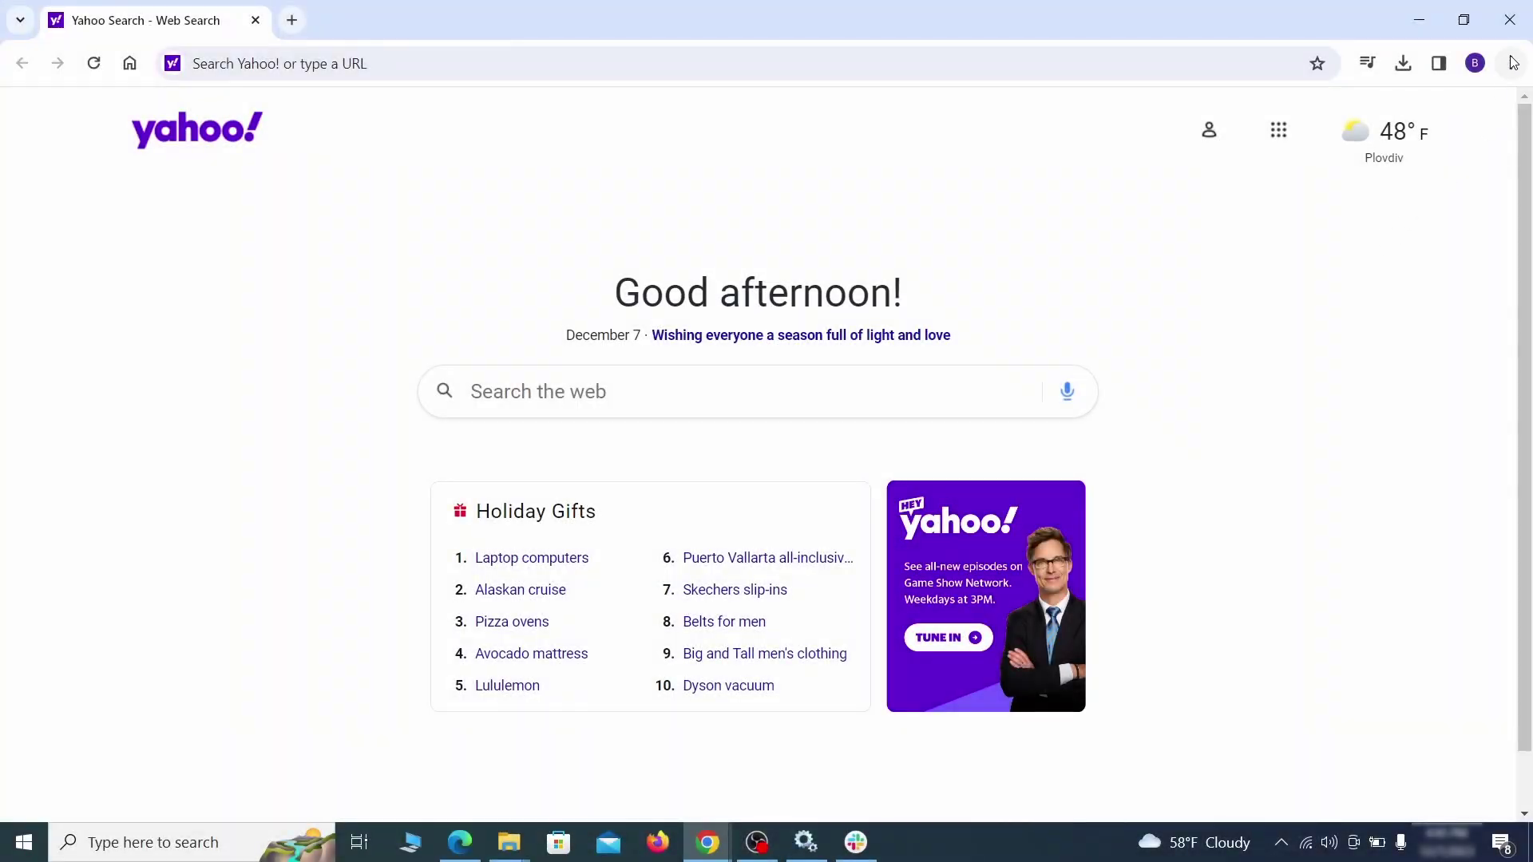
# Step: Clear Chrome's browsing data from Privacy and security using the advanced choices
pyautogui.click(1513, 62)
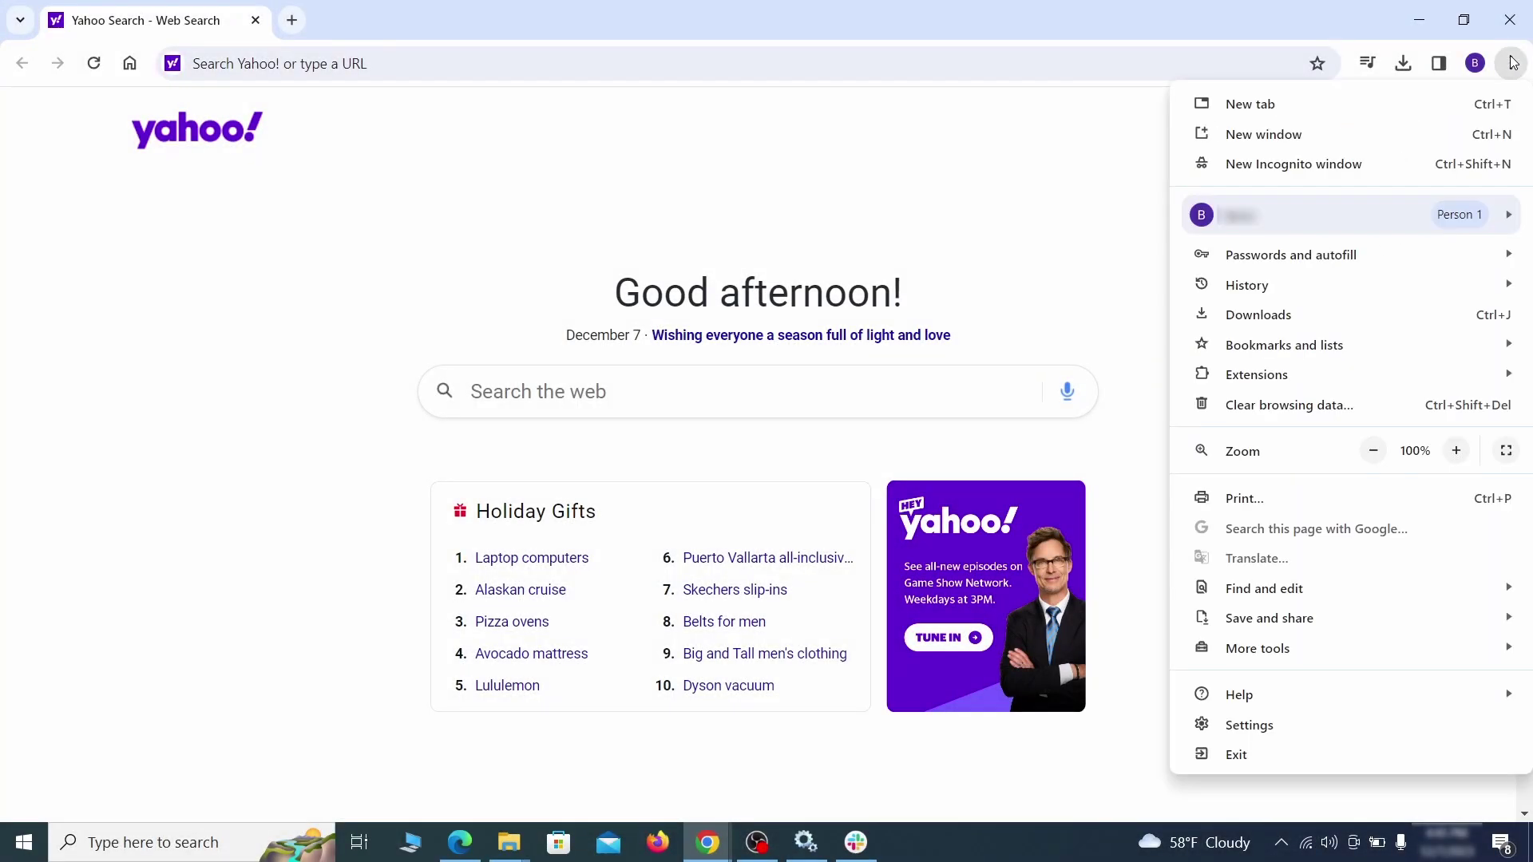
pyautogui.click(1259, 725)
pyautogui.click(180, 250)
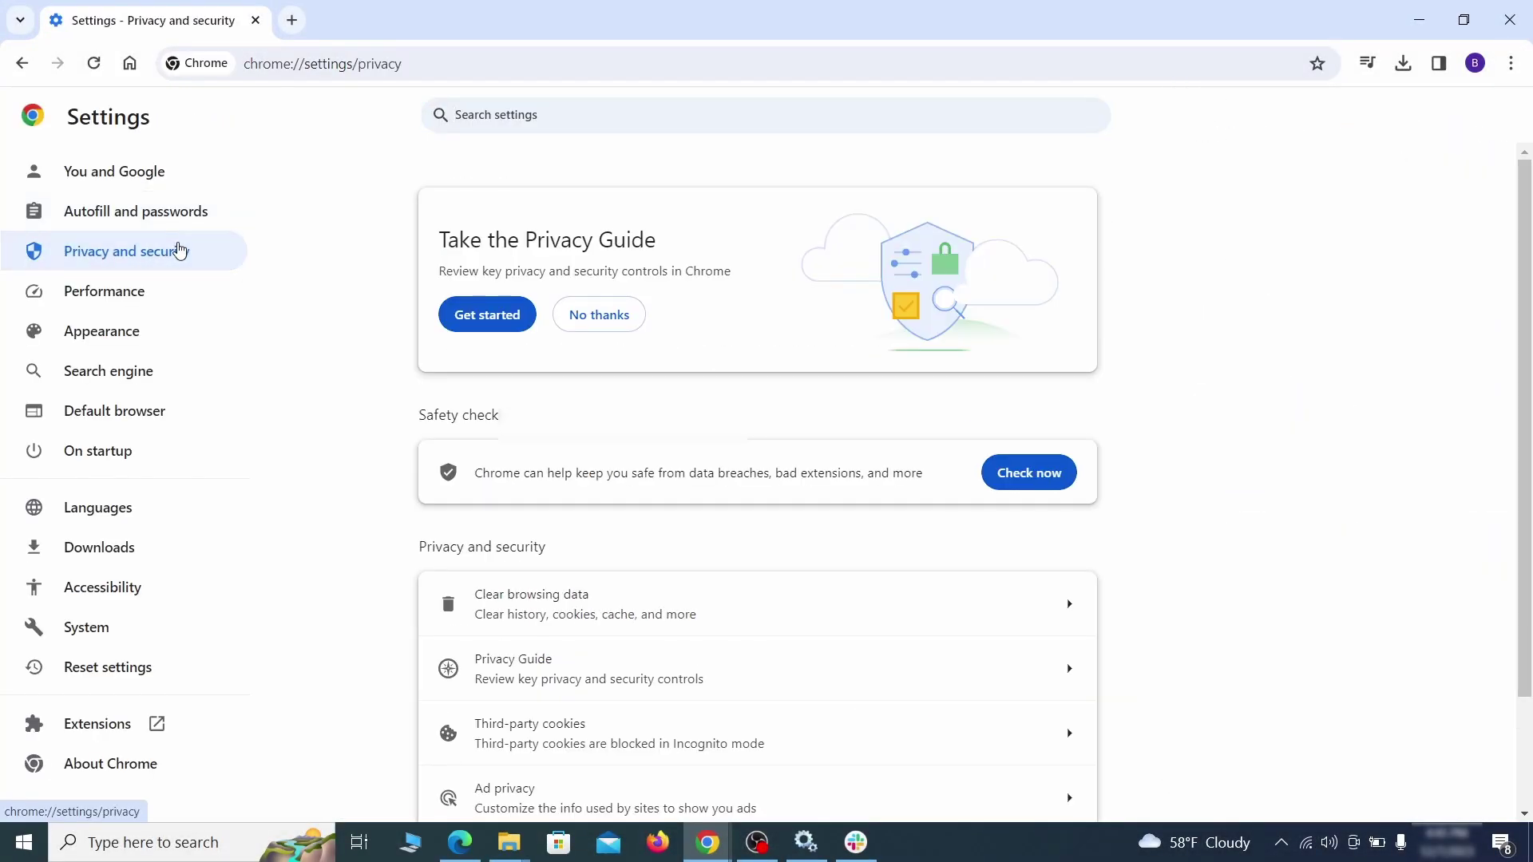
pyautogui.scroll(-1, 1210, 523)
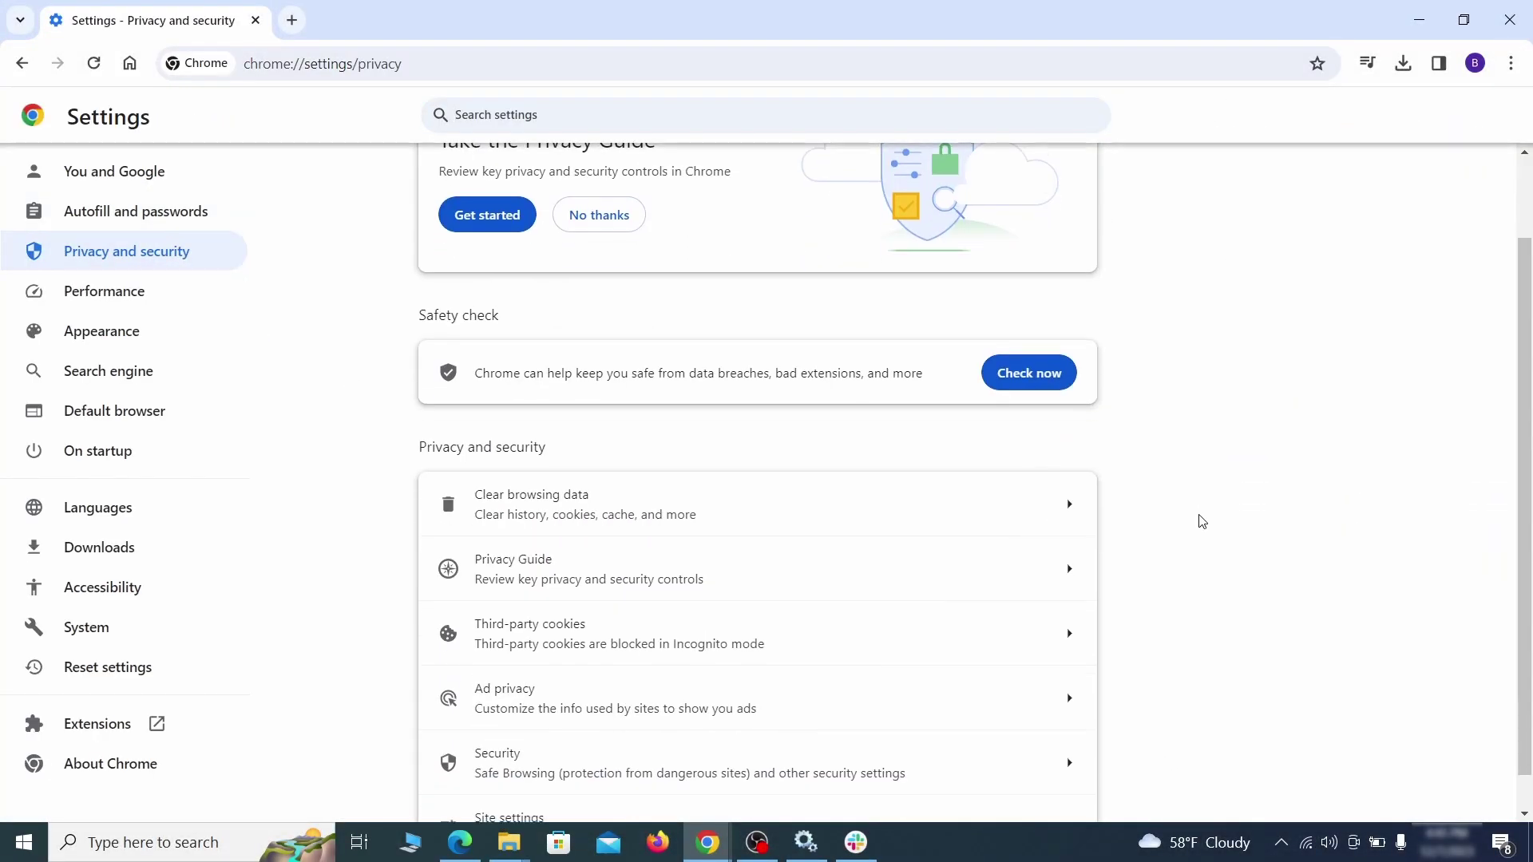
pyautogui.click(1000, 519)
pyautogui.click(674, 288)
pyautogui.click(852, 288)
pyautogui.scroll(-2, 777, 457)
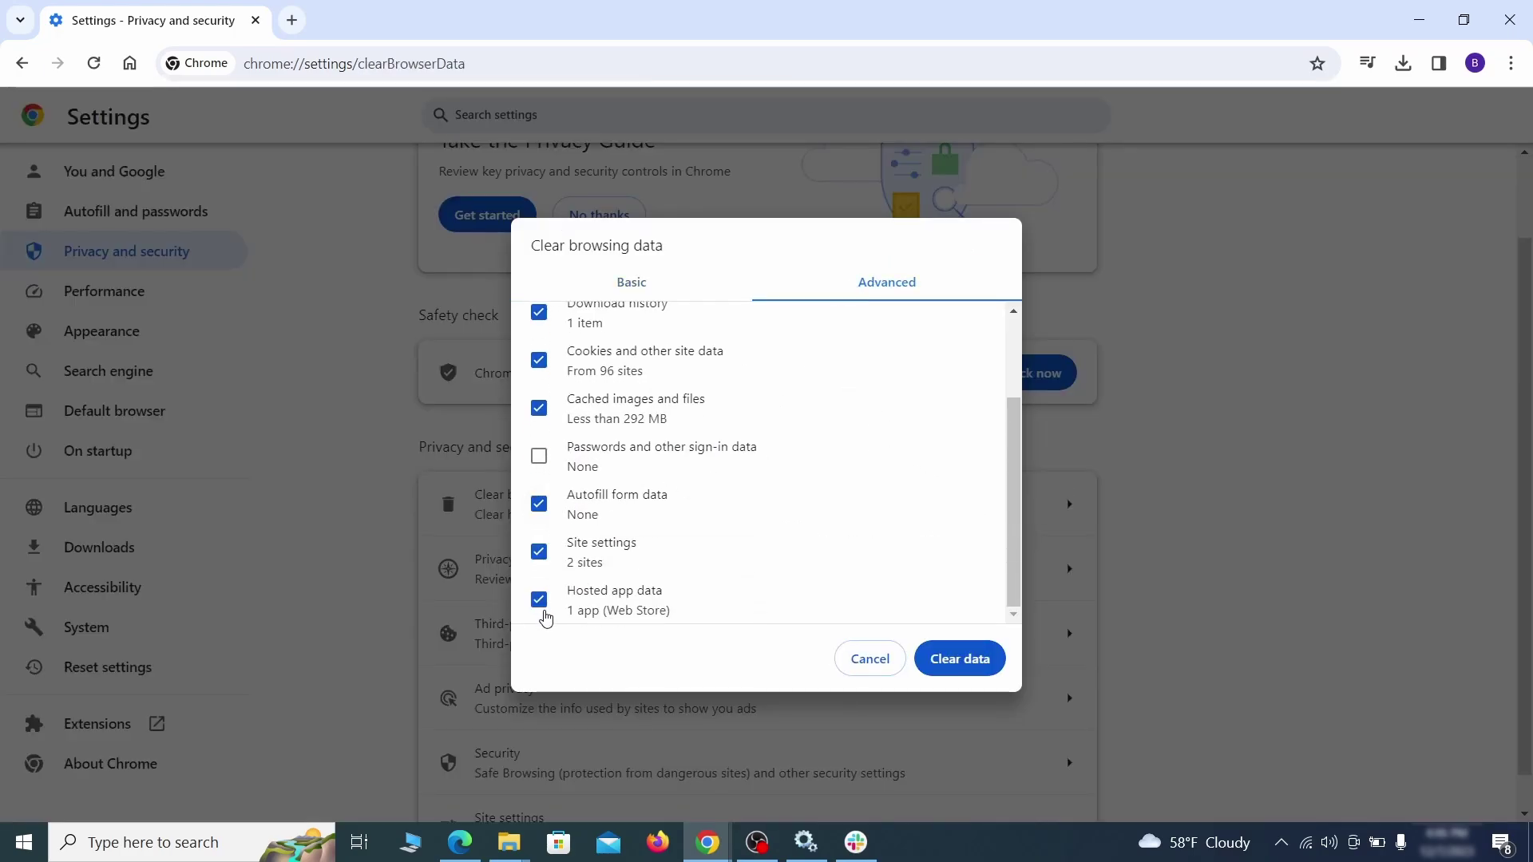
pyautogui.click(973, 663)
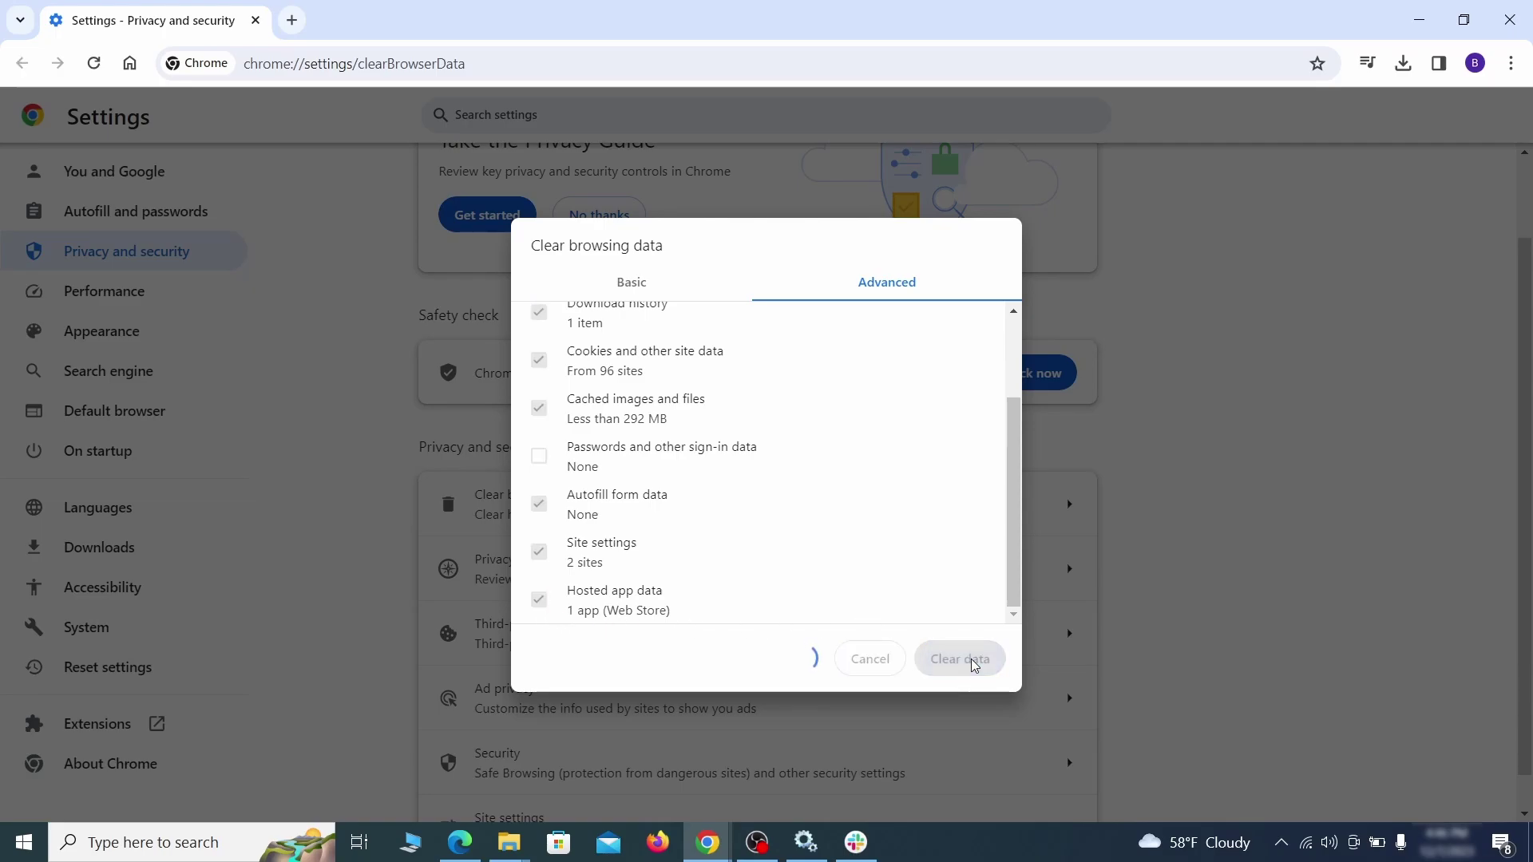
pyautogui.scroll(-1, 1152, 524)
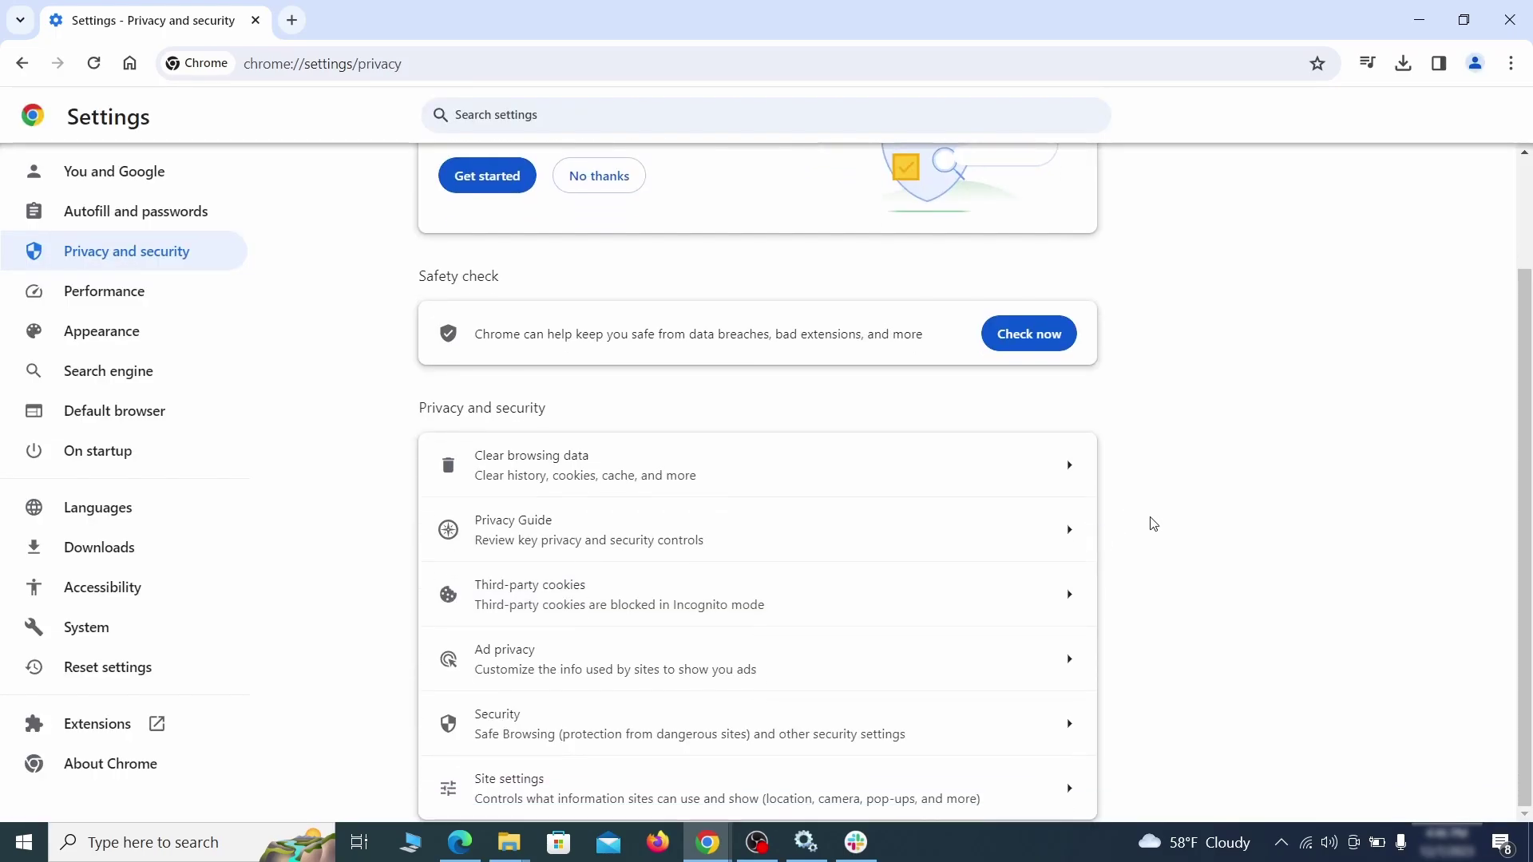
# Step: Remove ExampleRougeURL.com from the sites allowed to send notifications
pyautogui.click(745, 785)
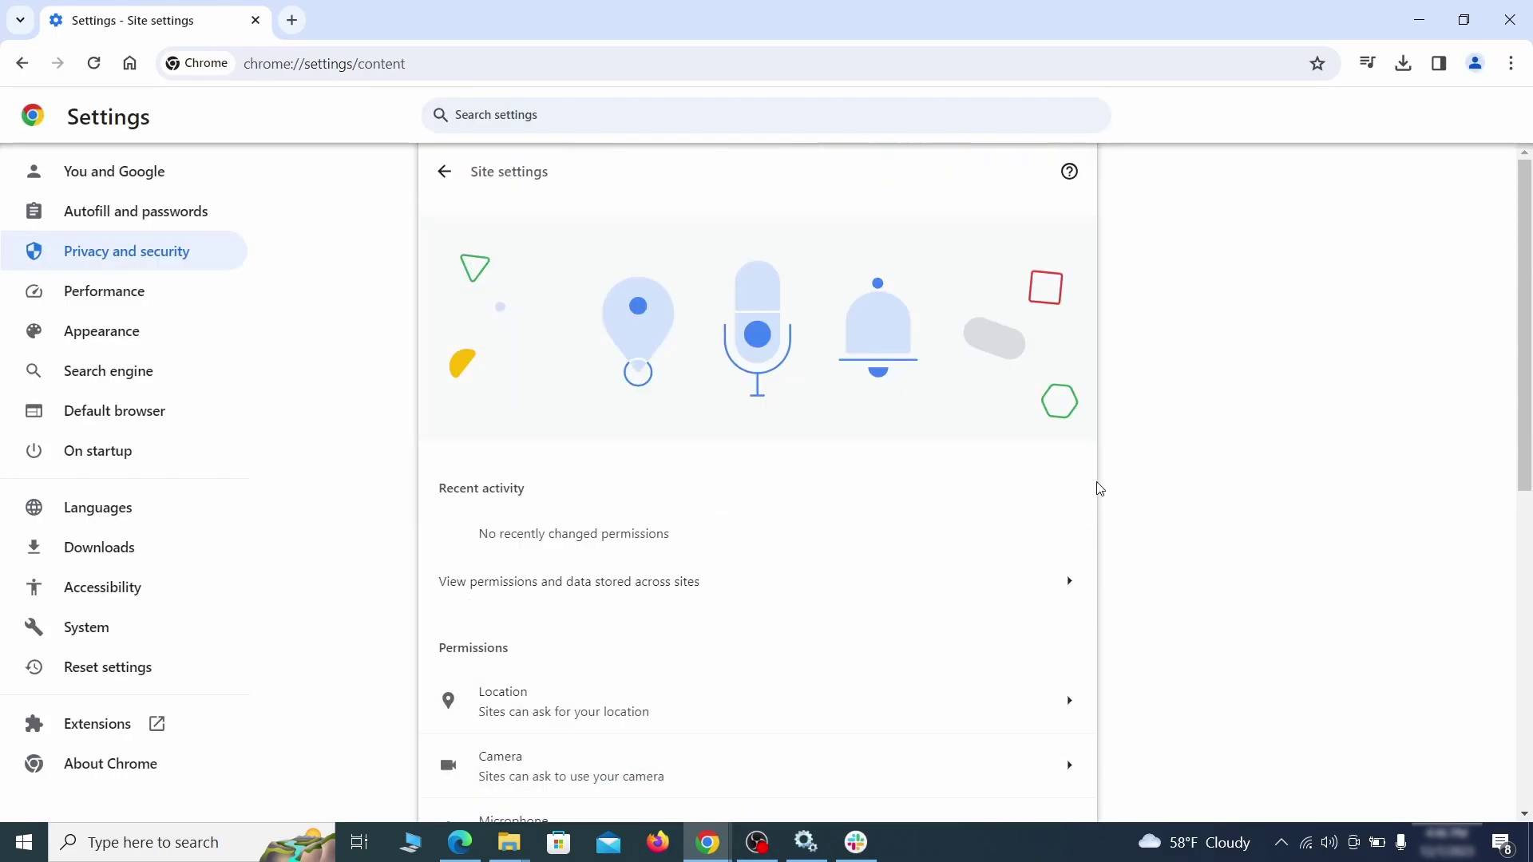
pyautogui.scroll(-2, 1098, 487)
pyautogui.scroll(-1, 1106, 479)
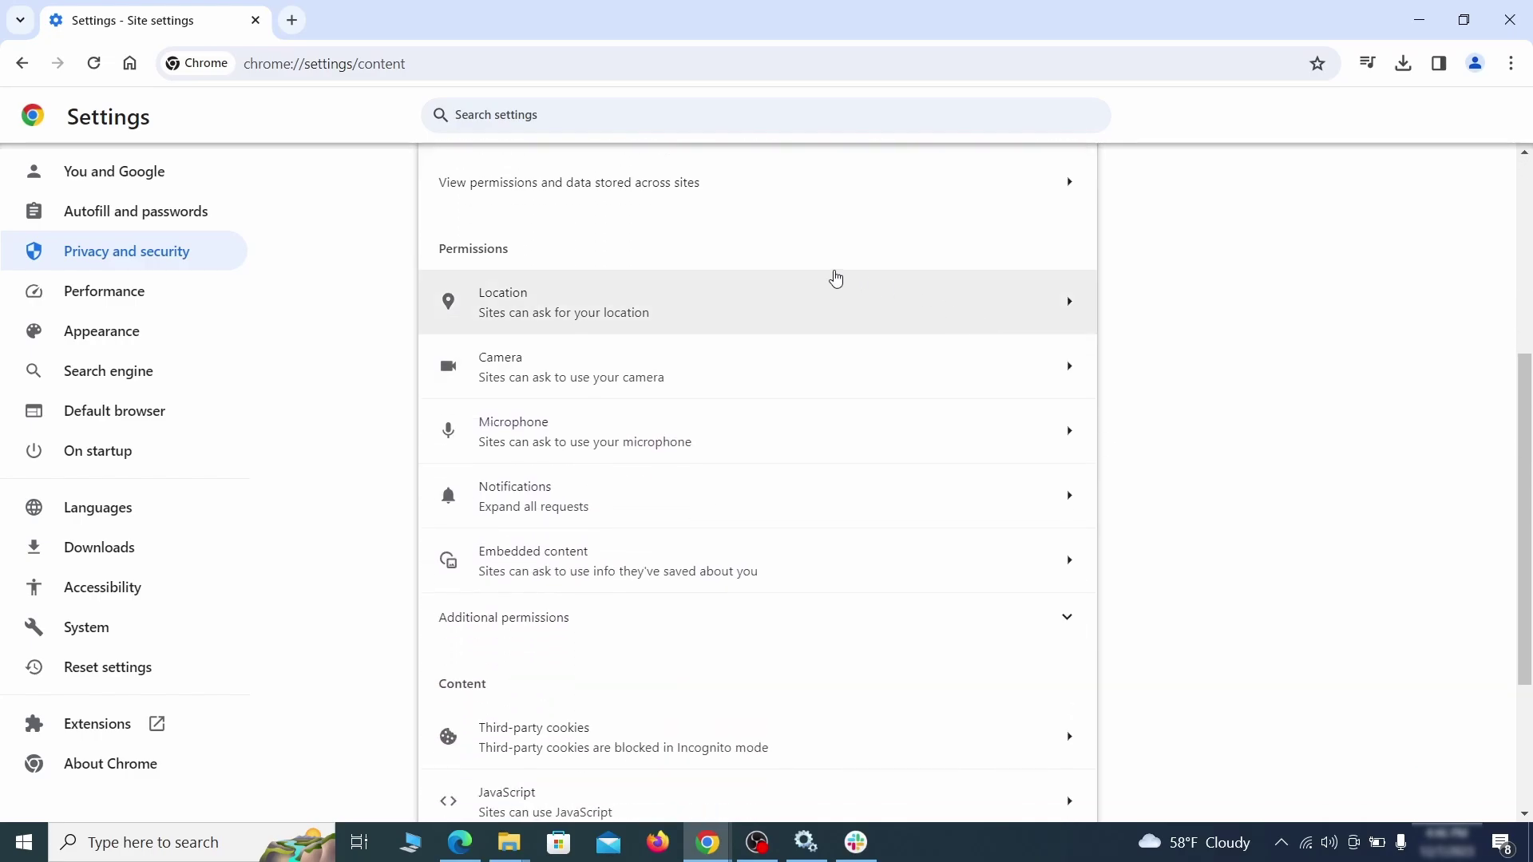
pyautogui.click(769, 316)
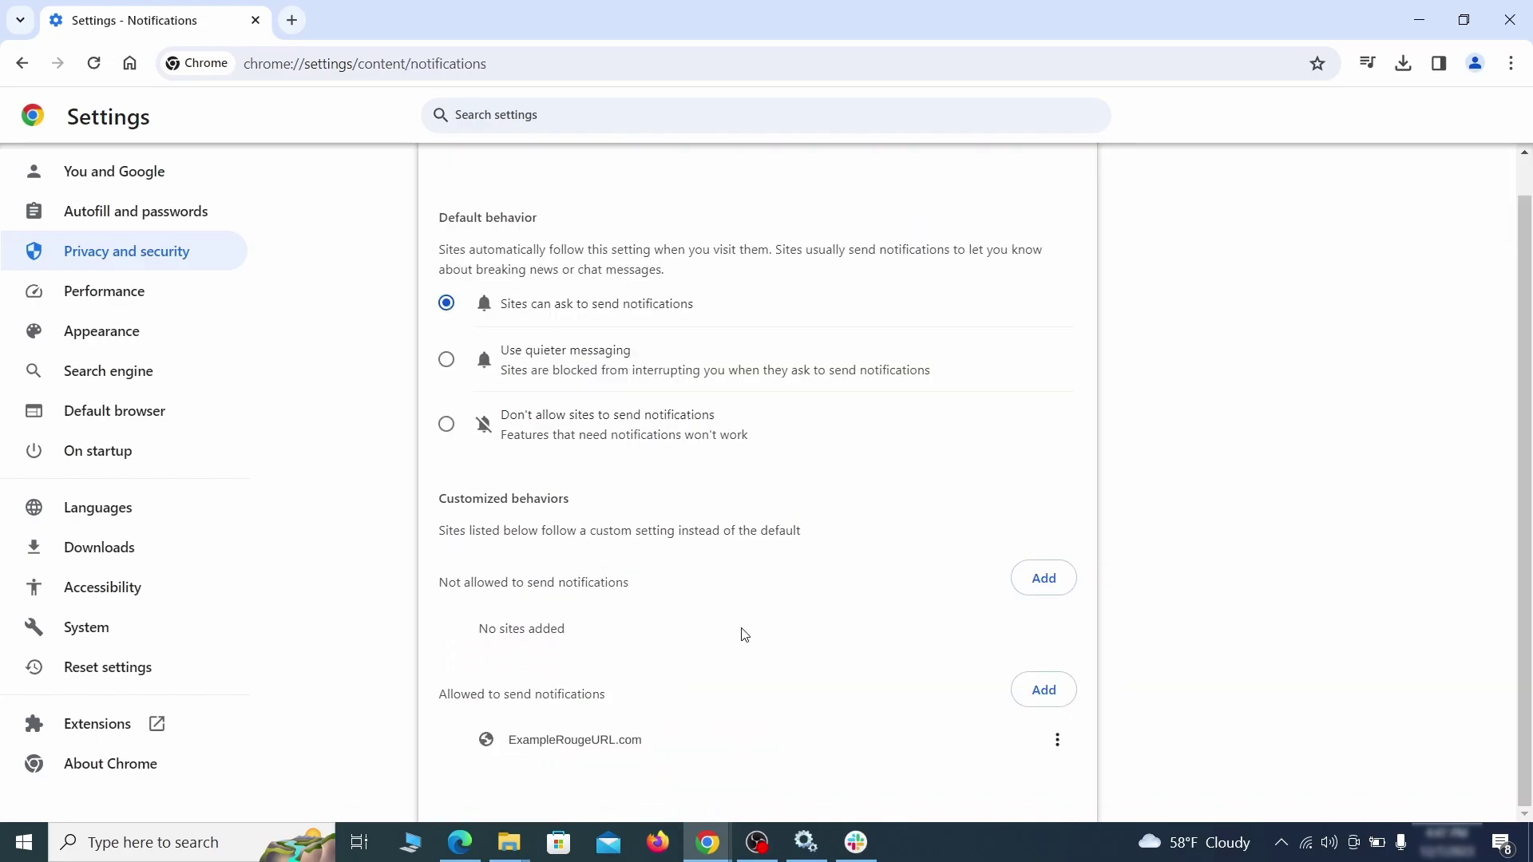
pyautogui.click(1060, 740)
pyautogui.click(1014, 731)
pyautogui.hotkey('alt', 'Left')
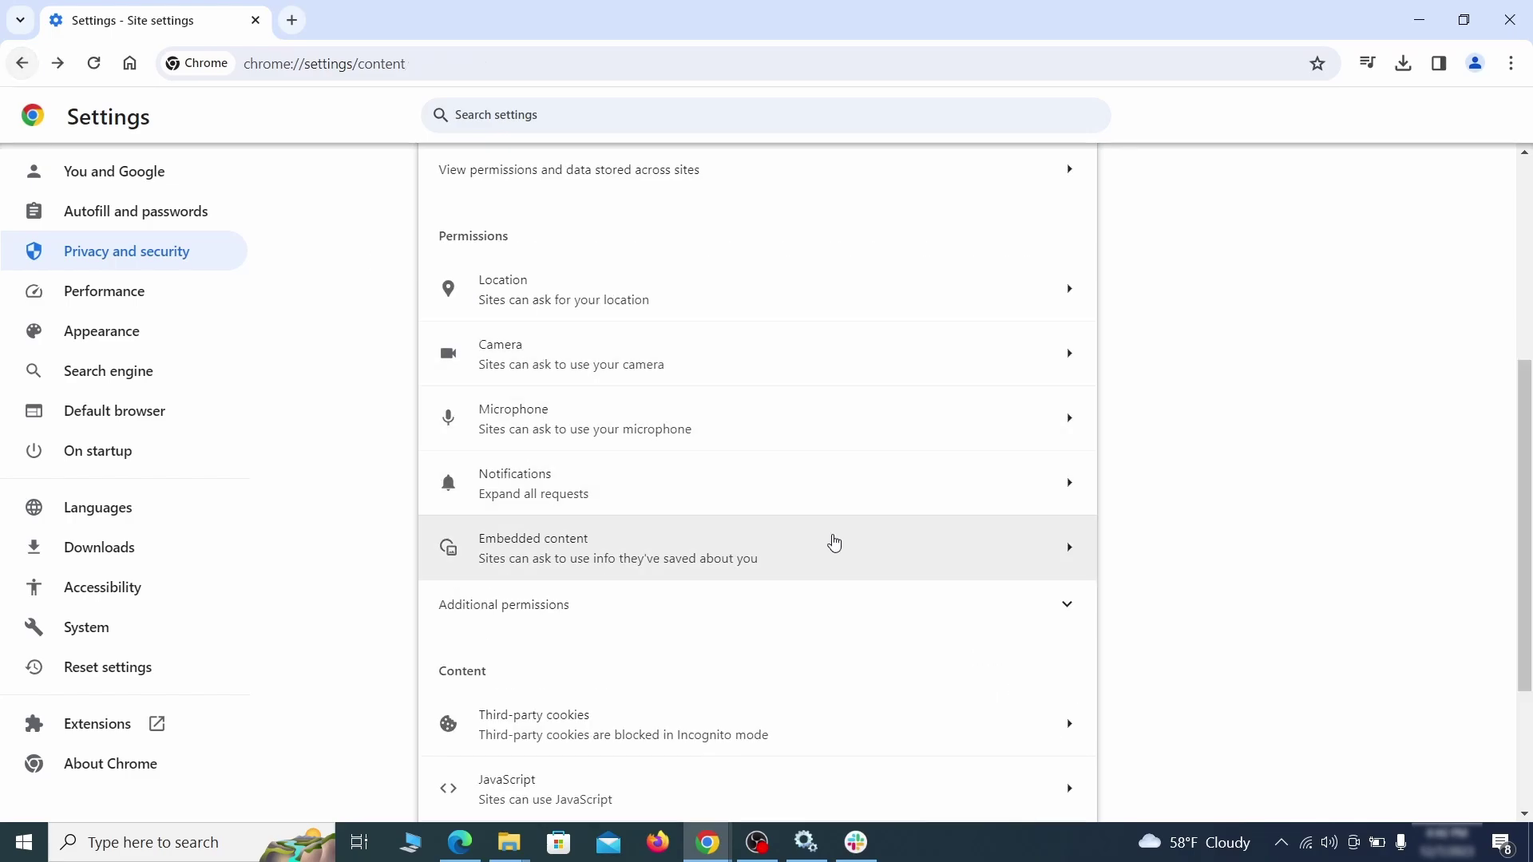
pyautogui.scroll(-2, 834, 543)
# Step: Remove ExampleRougeURL.com from the sites allowed to use third-party cookies
pyautogui.click(826, 540)
pyautogui.scroll(-1, 842, 595)
pyautogui.scroll(-3, 843, 594)
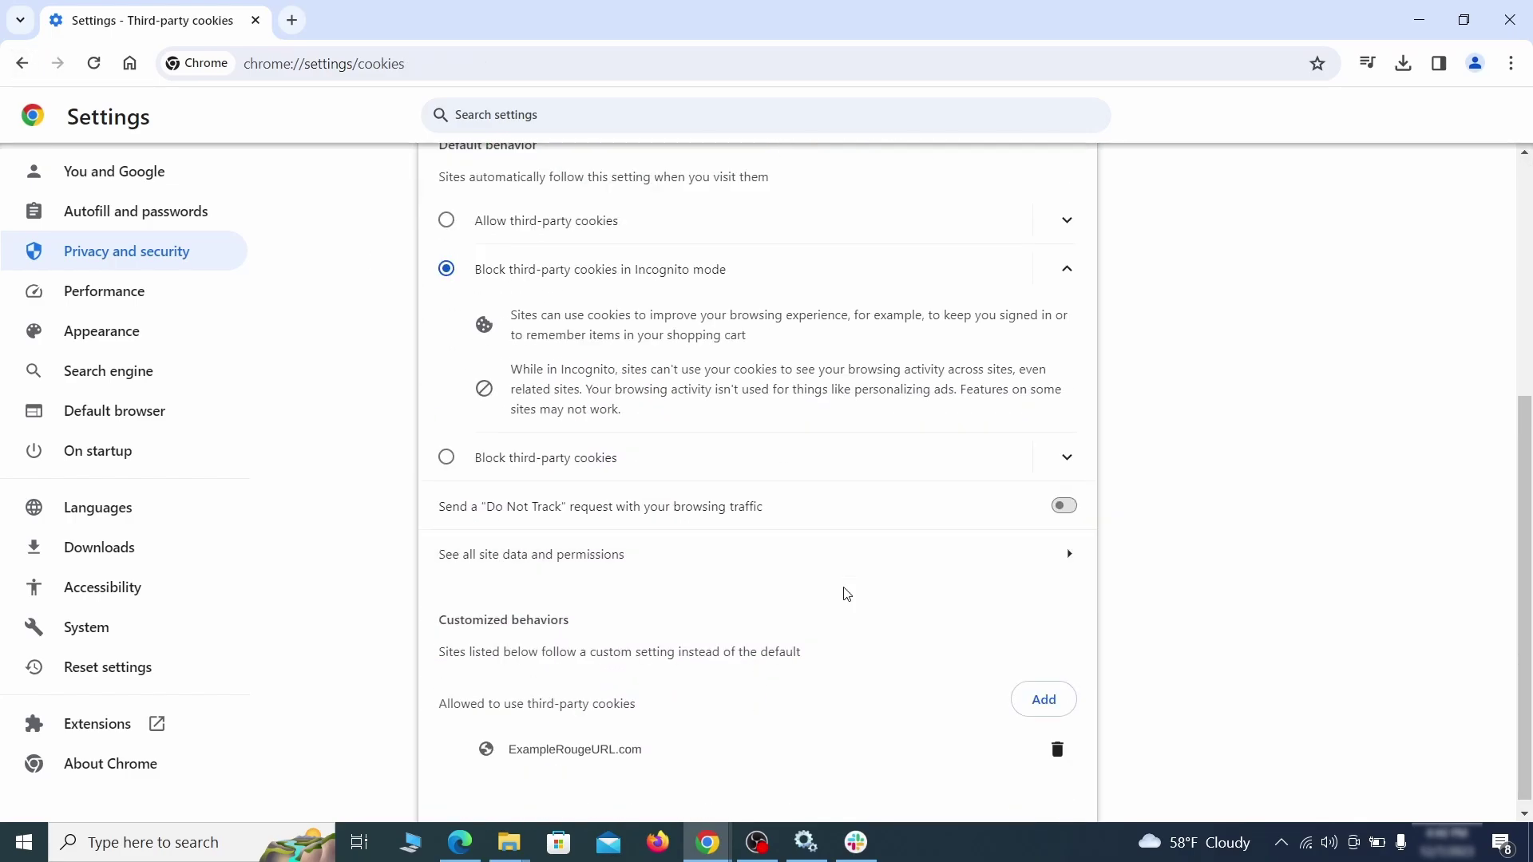
pyautogui.click(1057, 750)
pyautogui.hotkey('alt', 'Left')
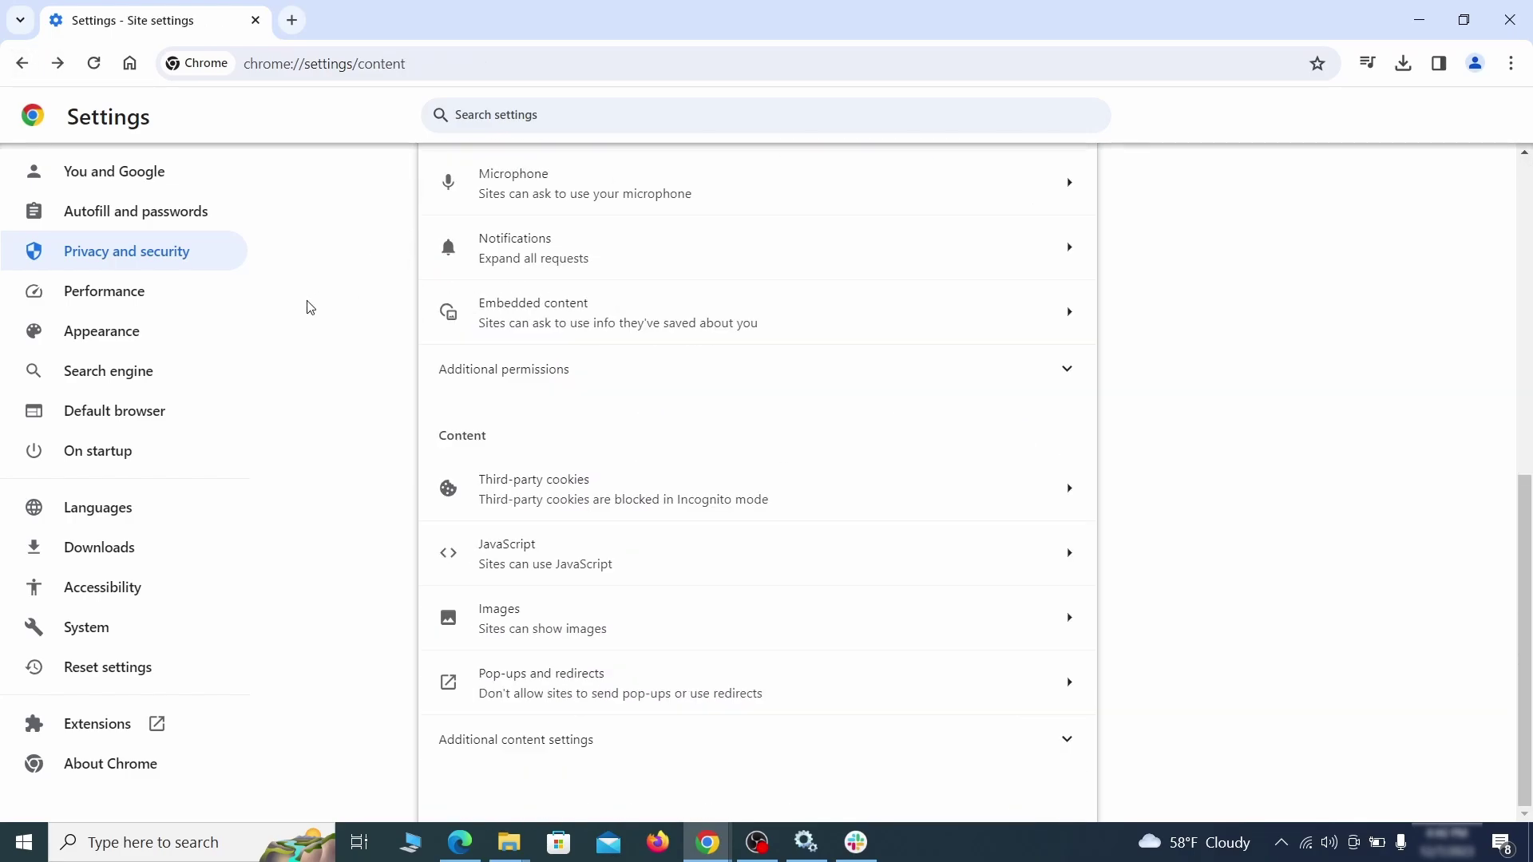
# Step: Delete the rogue custom home page address in Chrome's Appearance settings
pyautogui.click(207, 333)
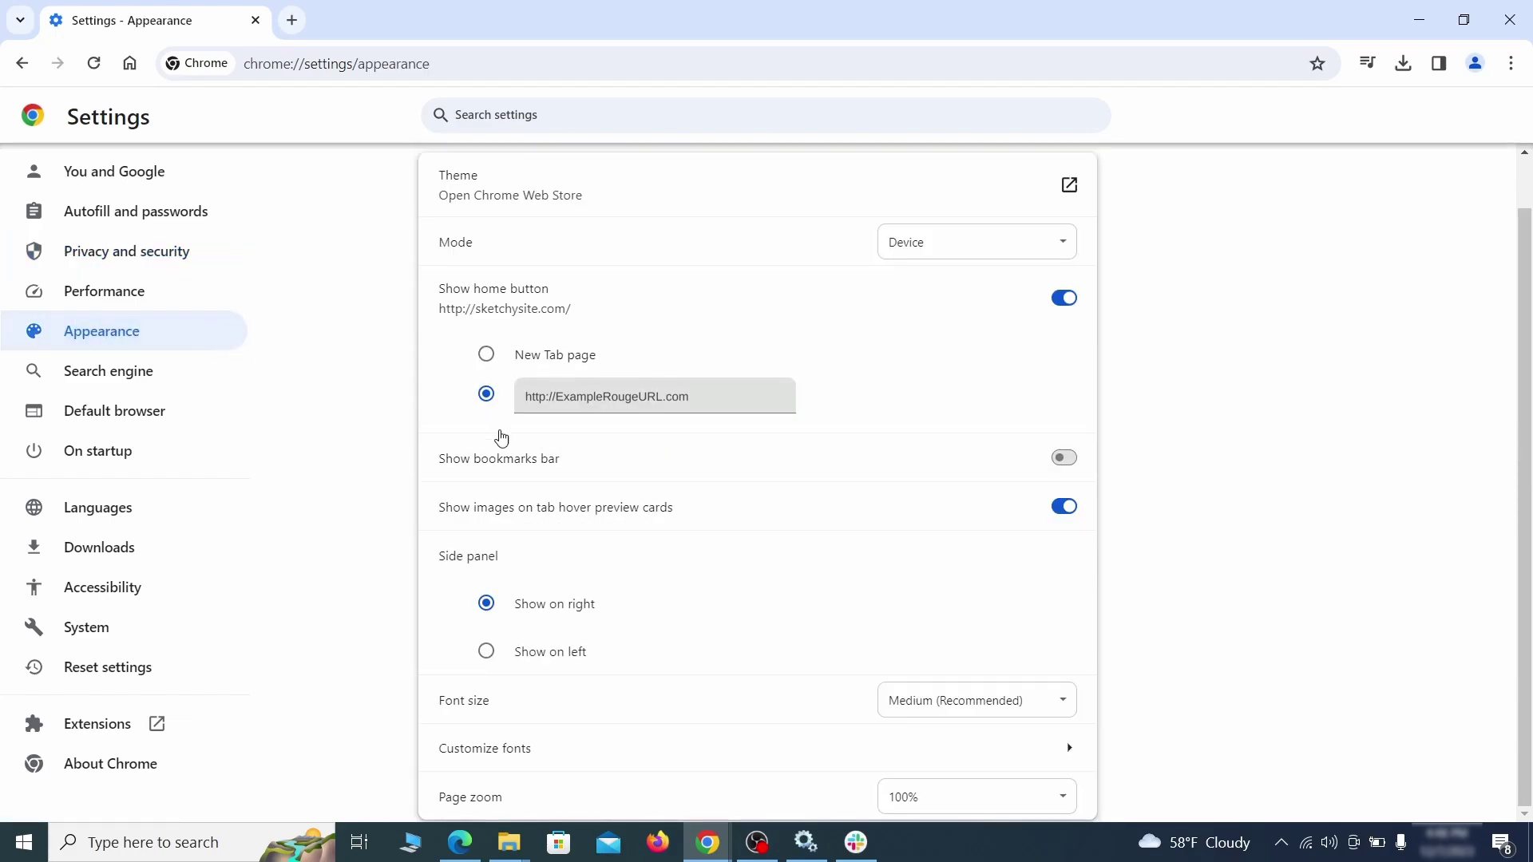
pyautogui.moveTo(686, 398); pyautogui.dragTo(503, 398)
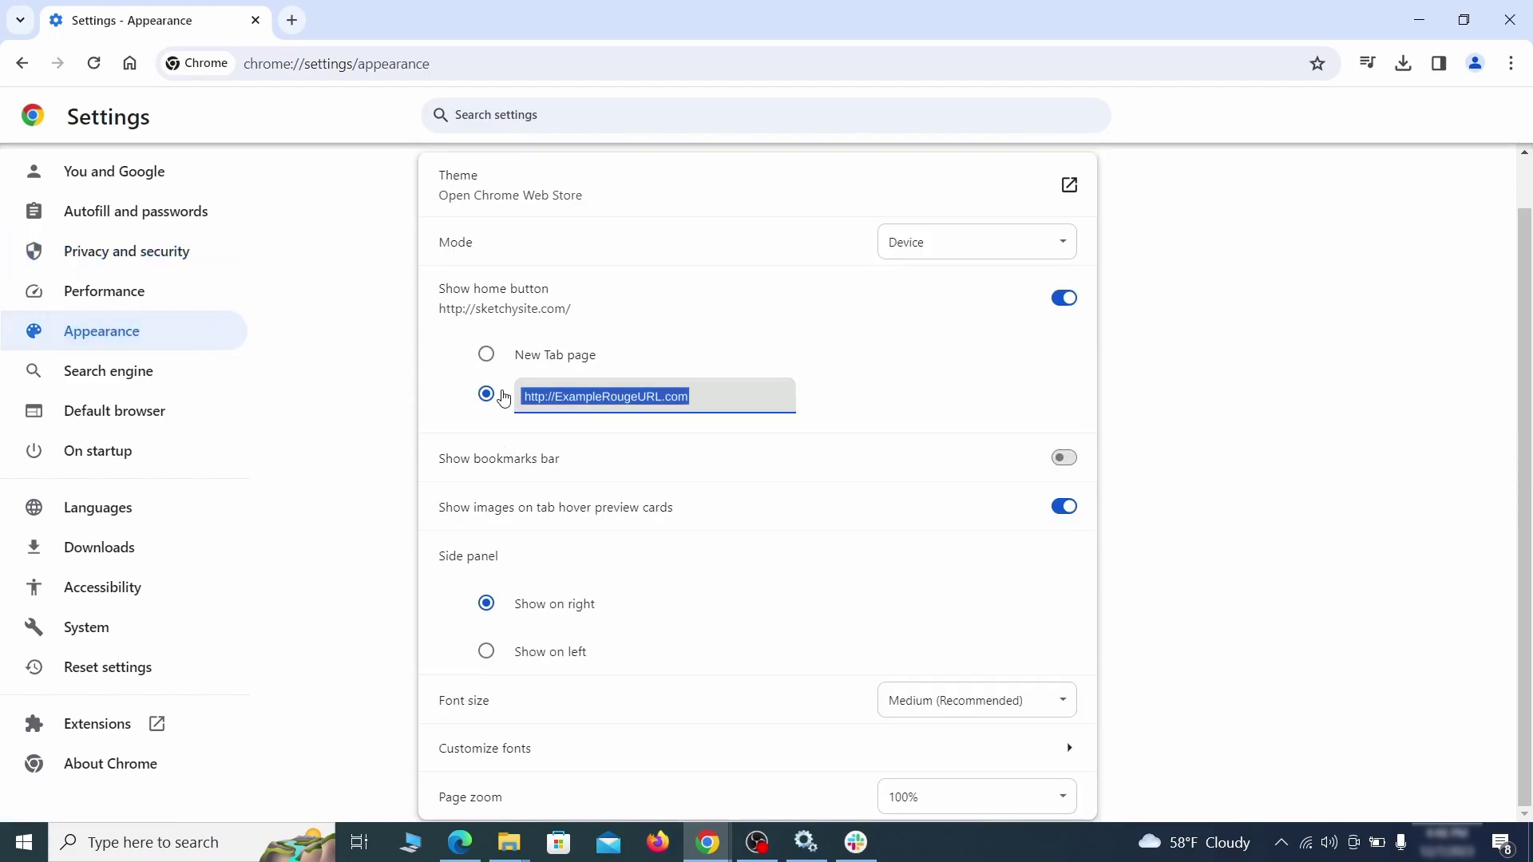
pyautogui.press('BackSpace')
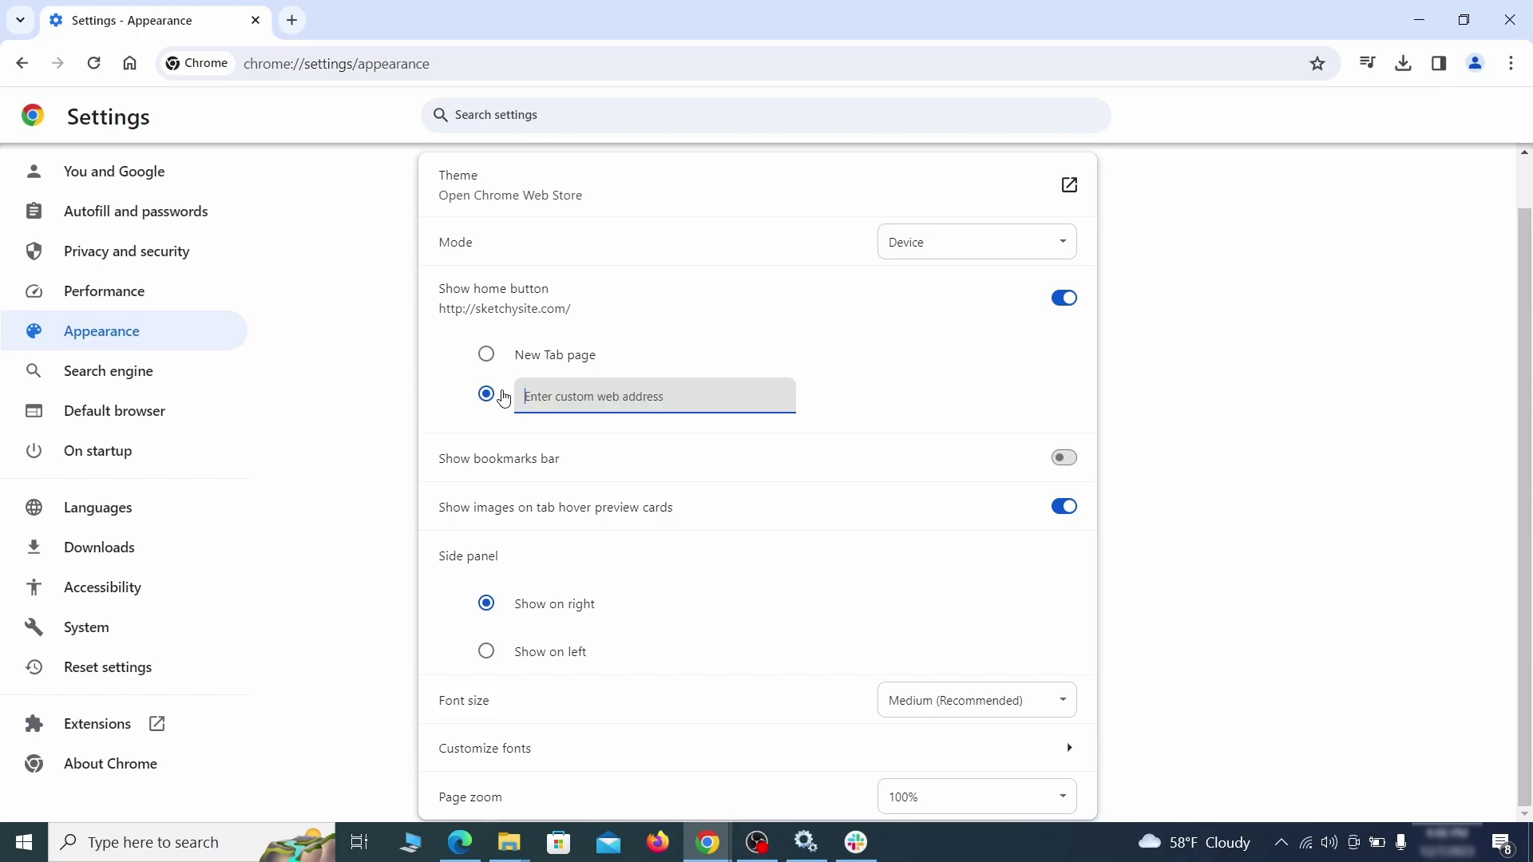
# Step: Make Google the address-bar search engine in Chrome
pyautogui.click(162, 373)
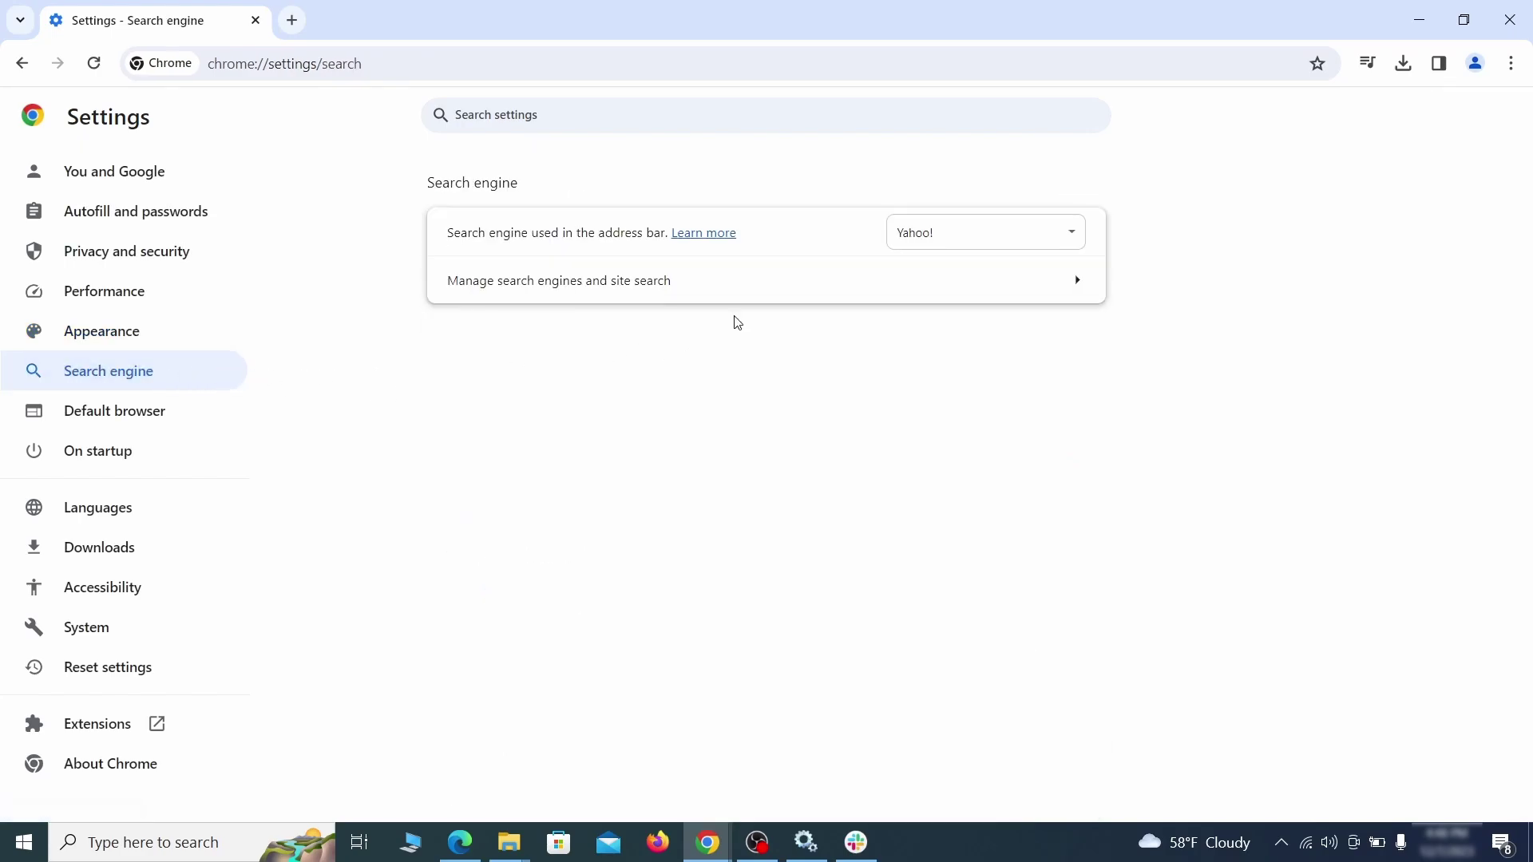
pyautogui.click(1020, 239)
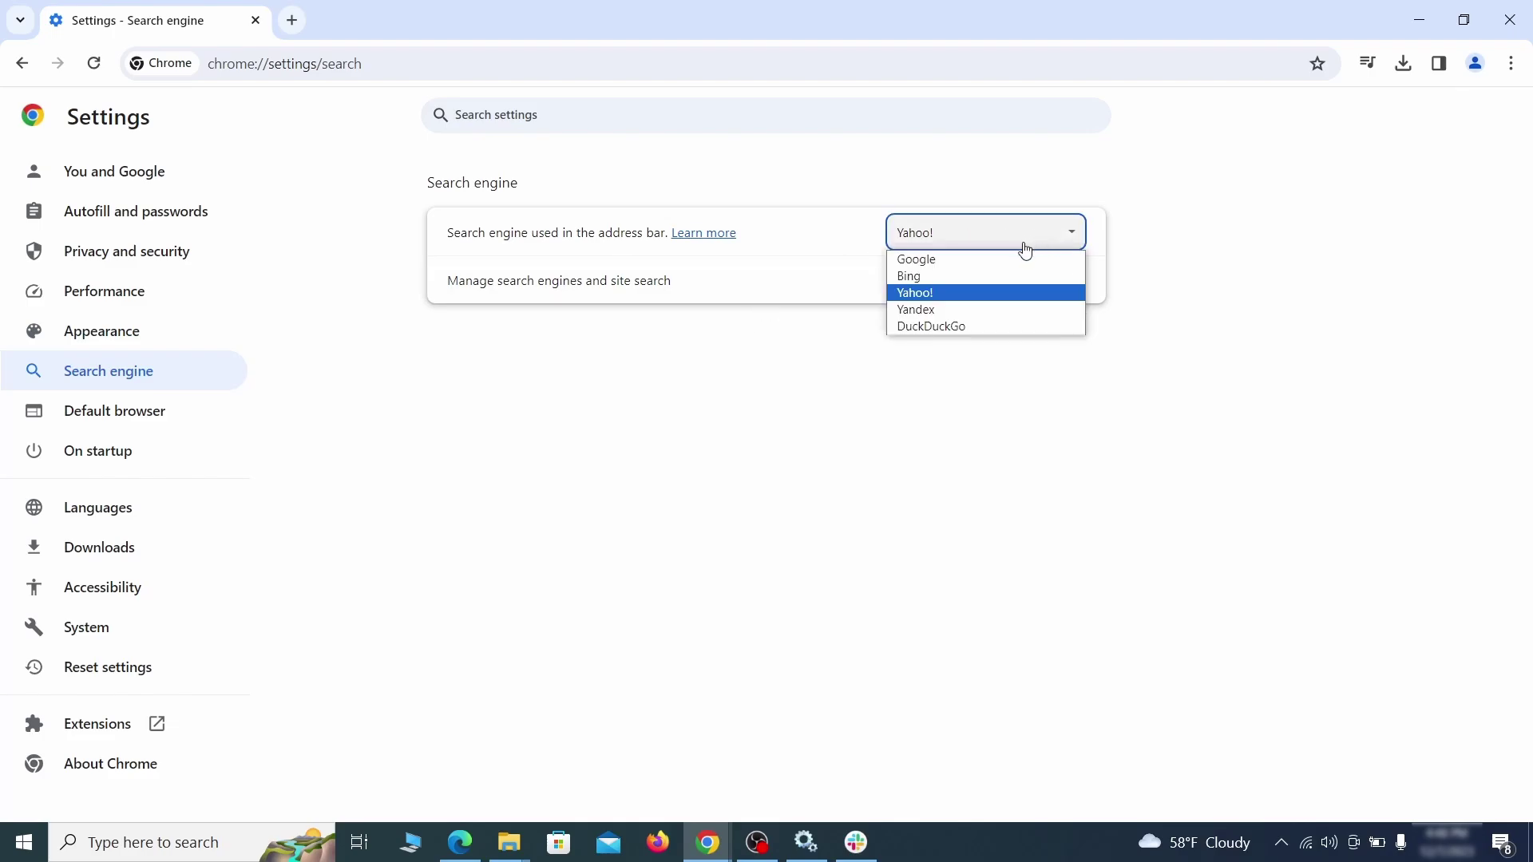
pyautogui.click(1016, 255)
# Step: Delete the ExampleRougeURL.com site search shortcut and its On startup page entry
pyautogui.click(986, 295)
pyautogui.scroll(-1, 989, 410)
pyautogui.scroll(-4, 850, 457)
pyautogui.click(1062, 491)
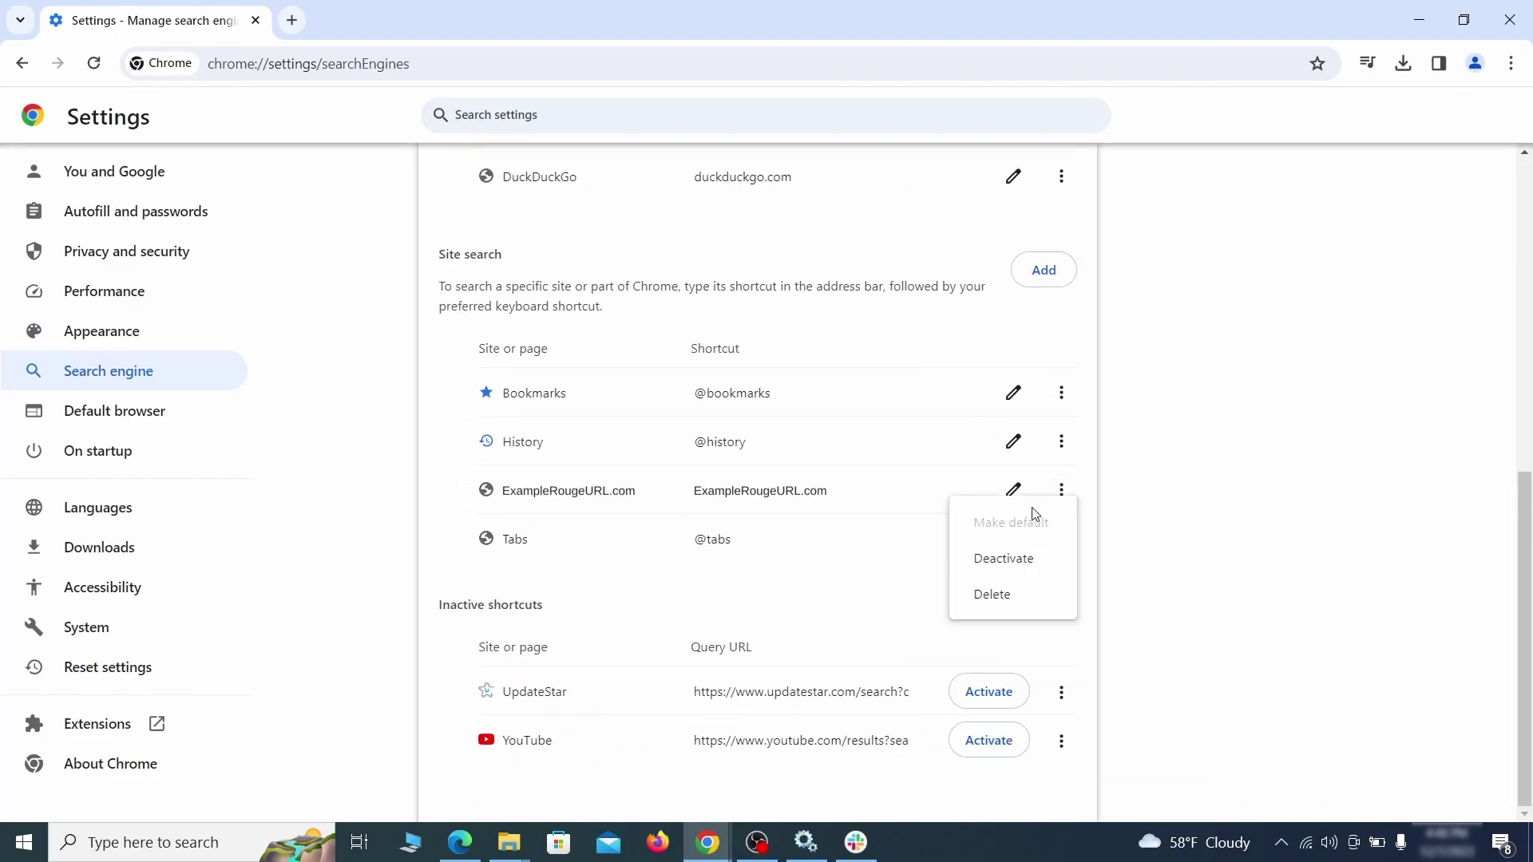
pyautogui.click(992, 595)
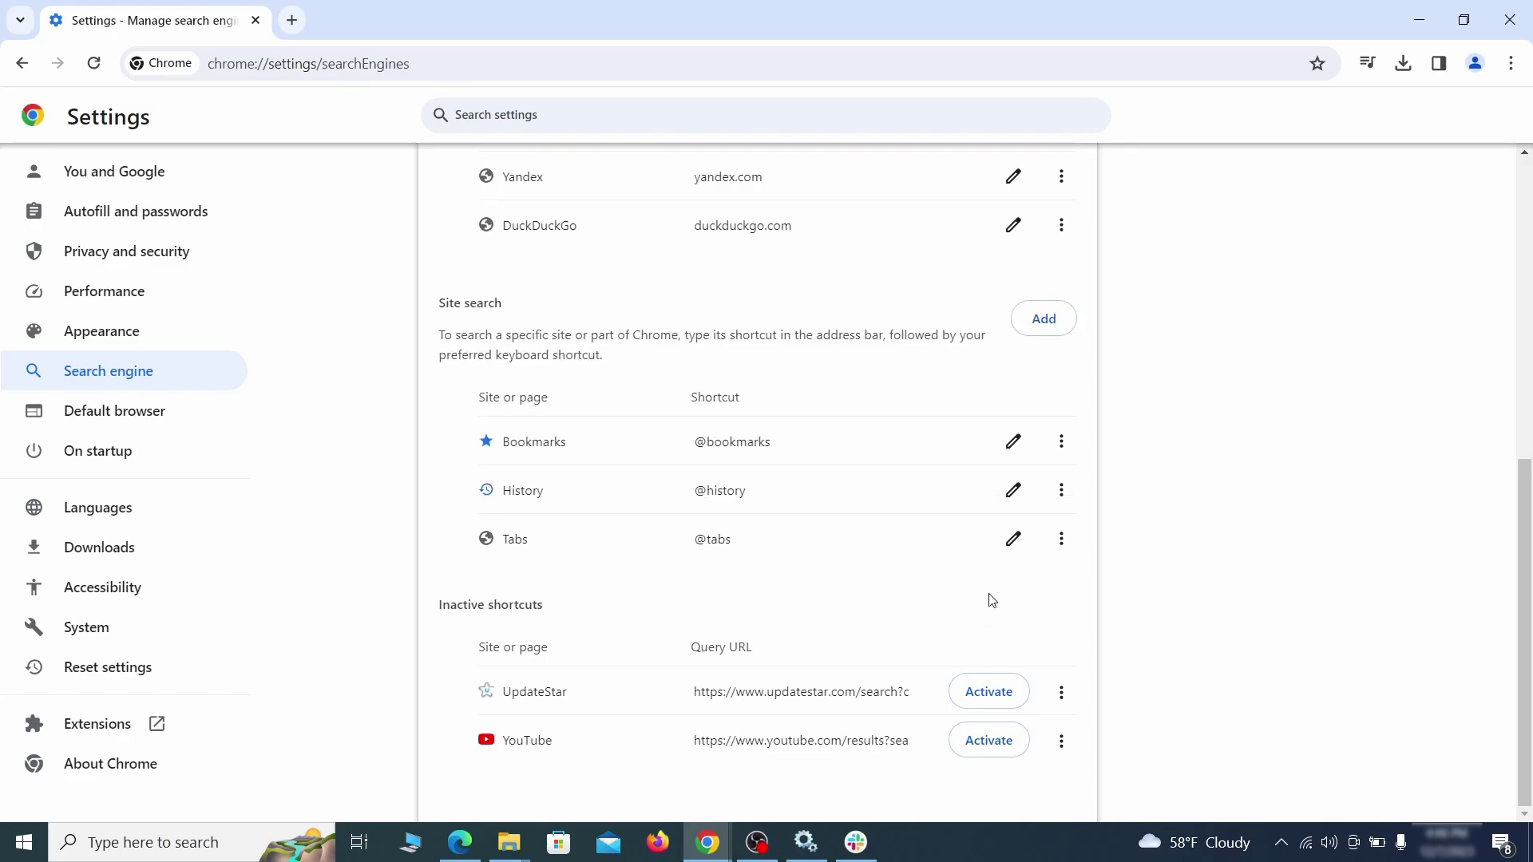
pyautogui.click(113, 450)
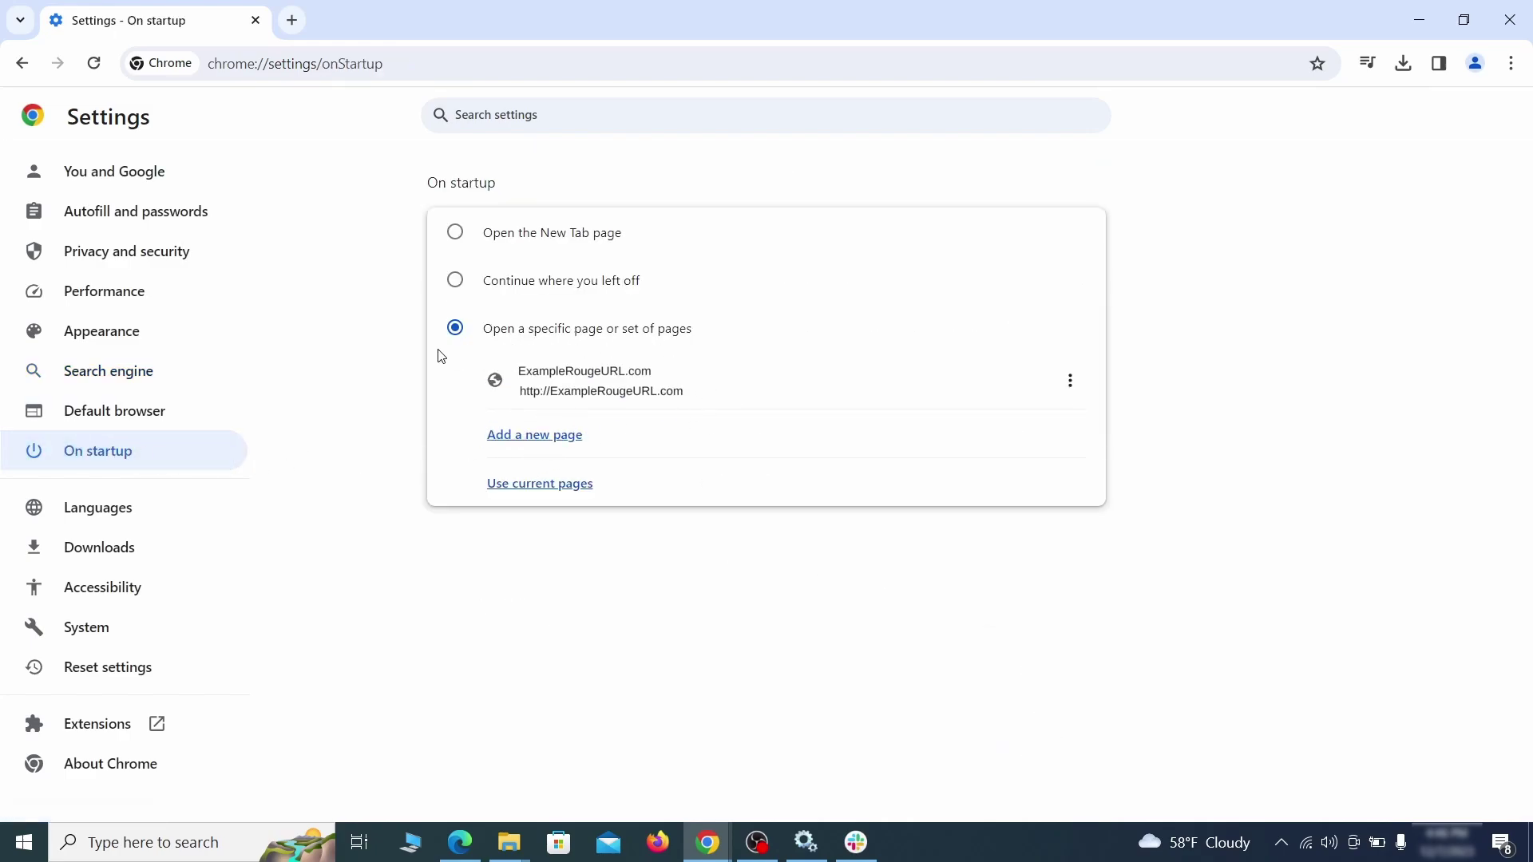
pyautogui.click(1070, 382)
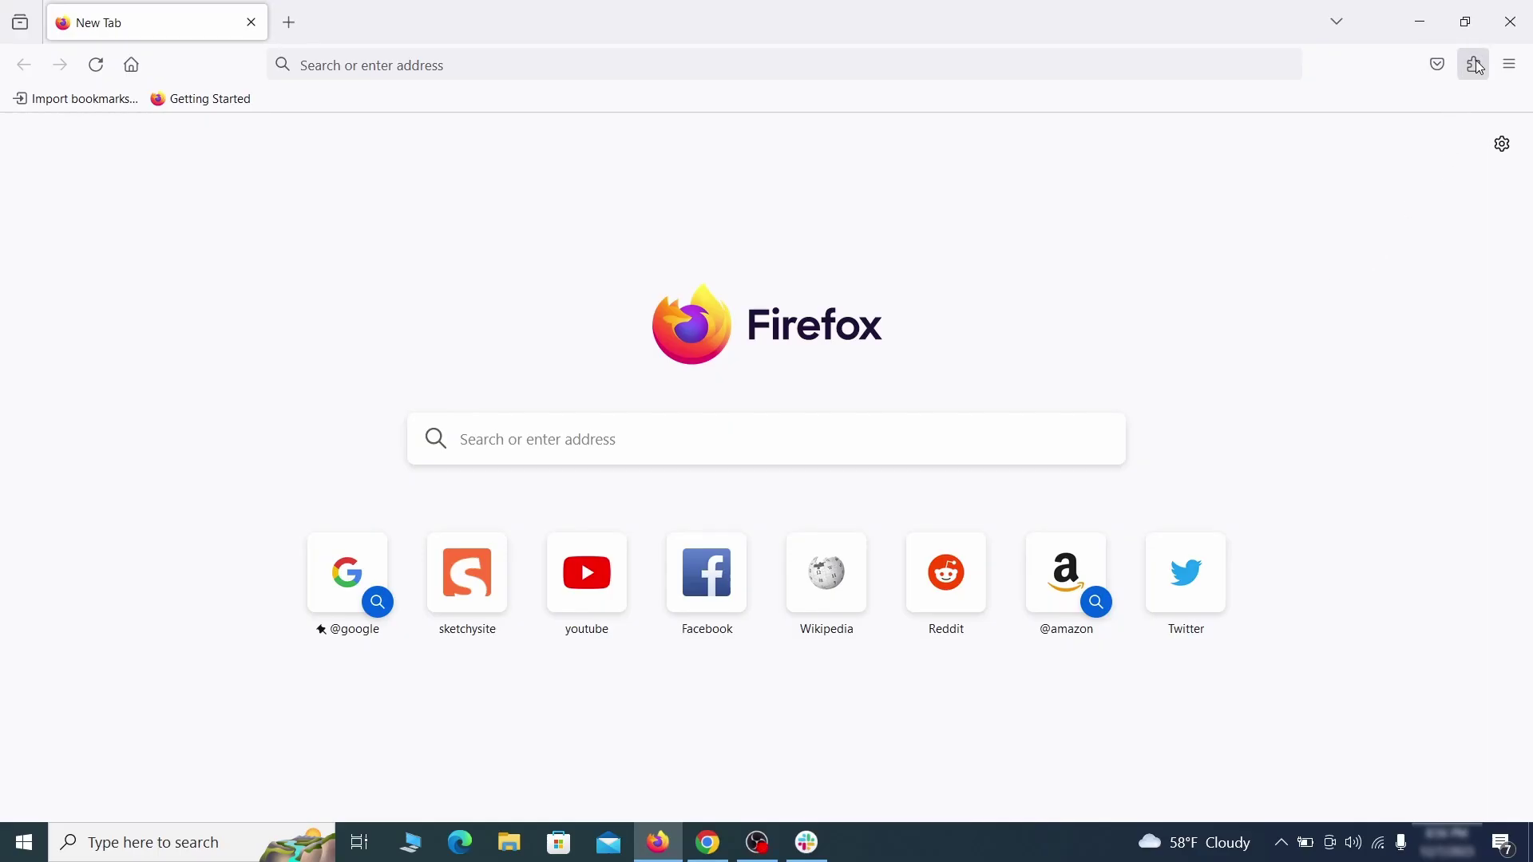
# Step: Disable Contenu+ in Firefox's extensions manager and start its removal
pyautogui.click(1473, 63)
pyautogui.click(1290, 263)
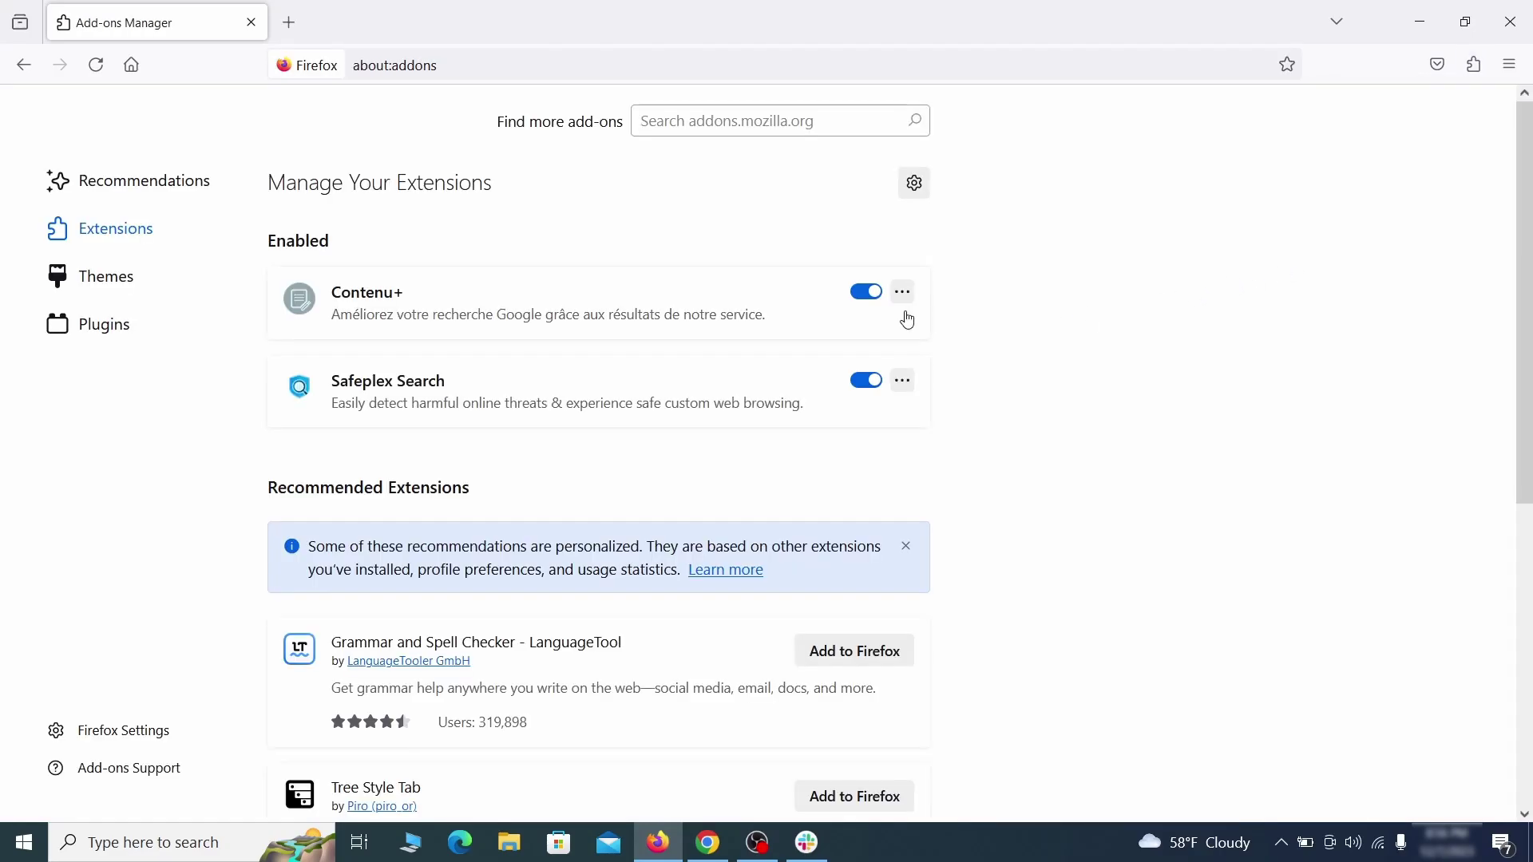
pyautogui.click(866, 291)
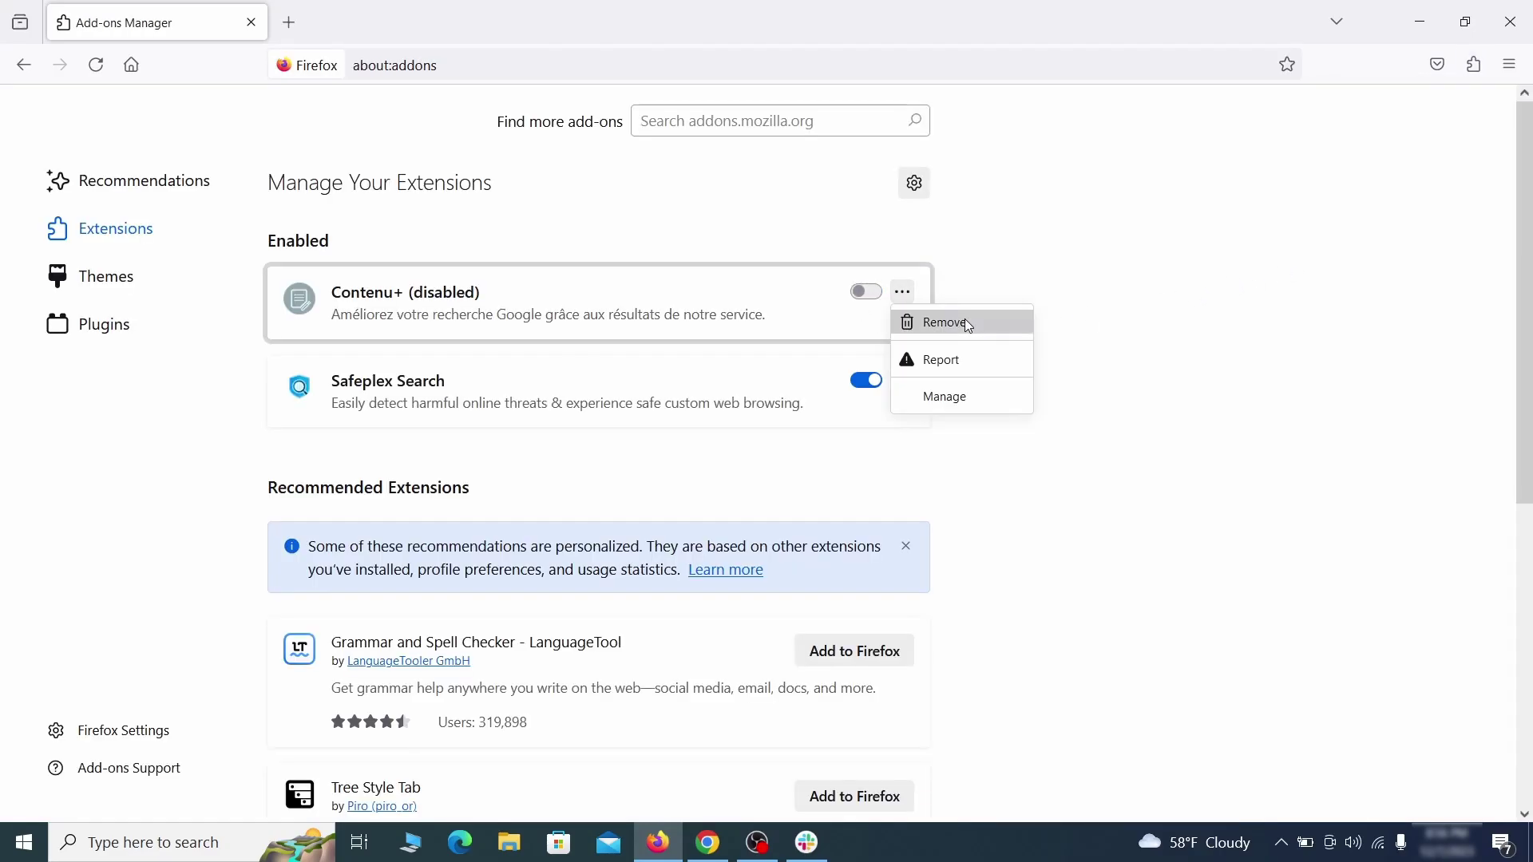
pyautogui.click(964, 319)
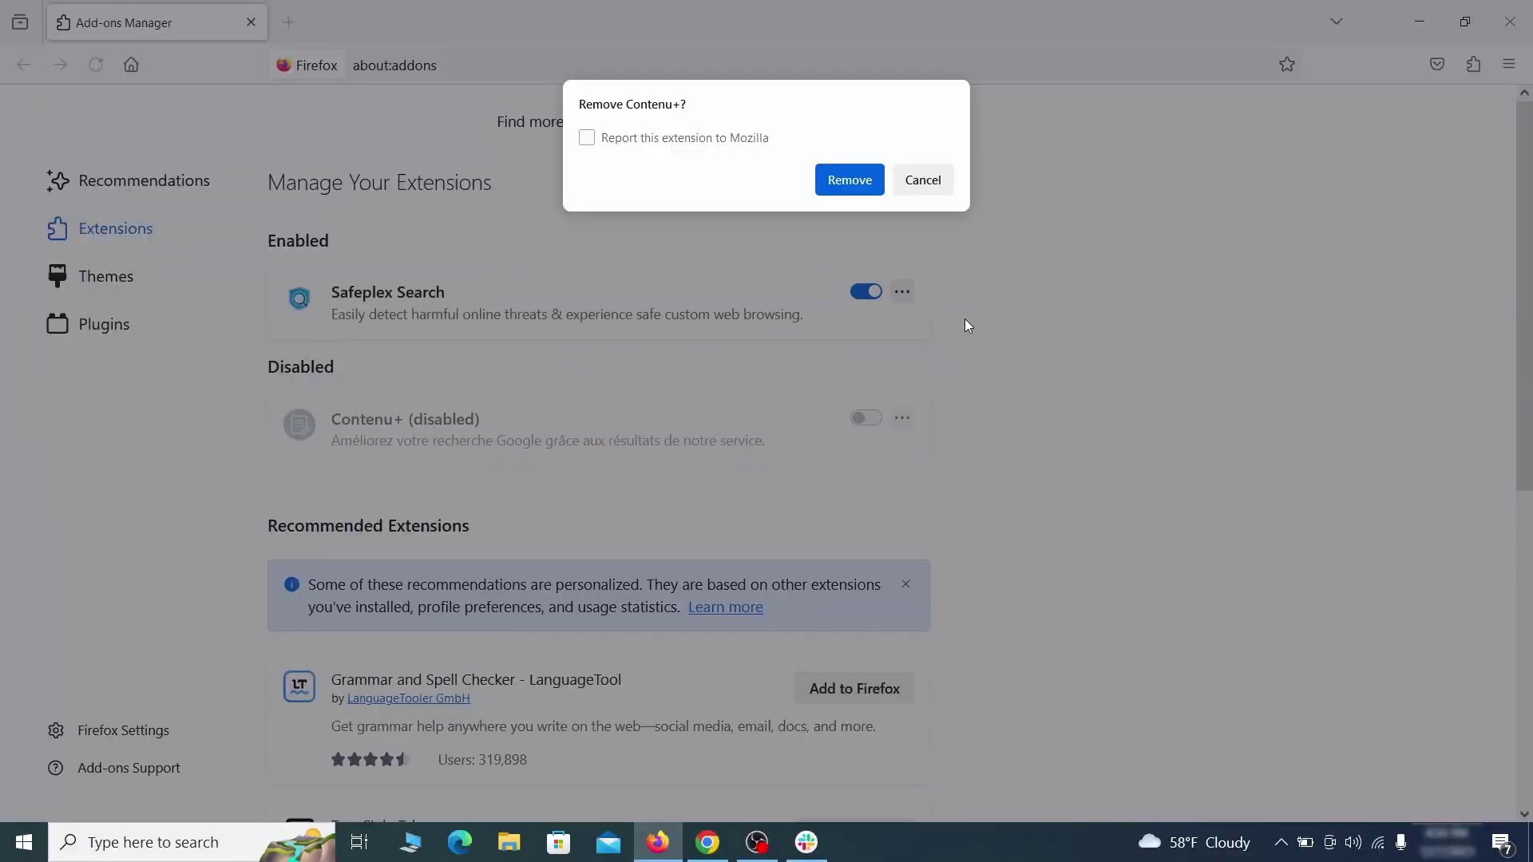
# Step: Confirm removing Contenu+ and delete ExampleRougeURL.com from Firefox's homepage field
pyautogui.click(856, 180)
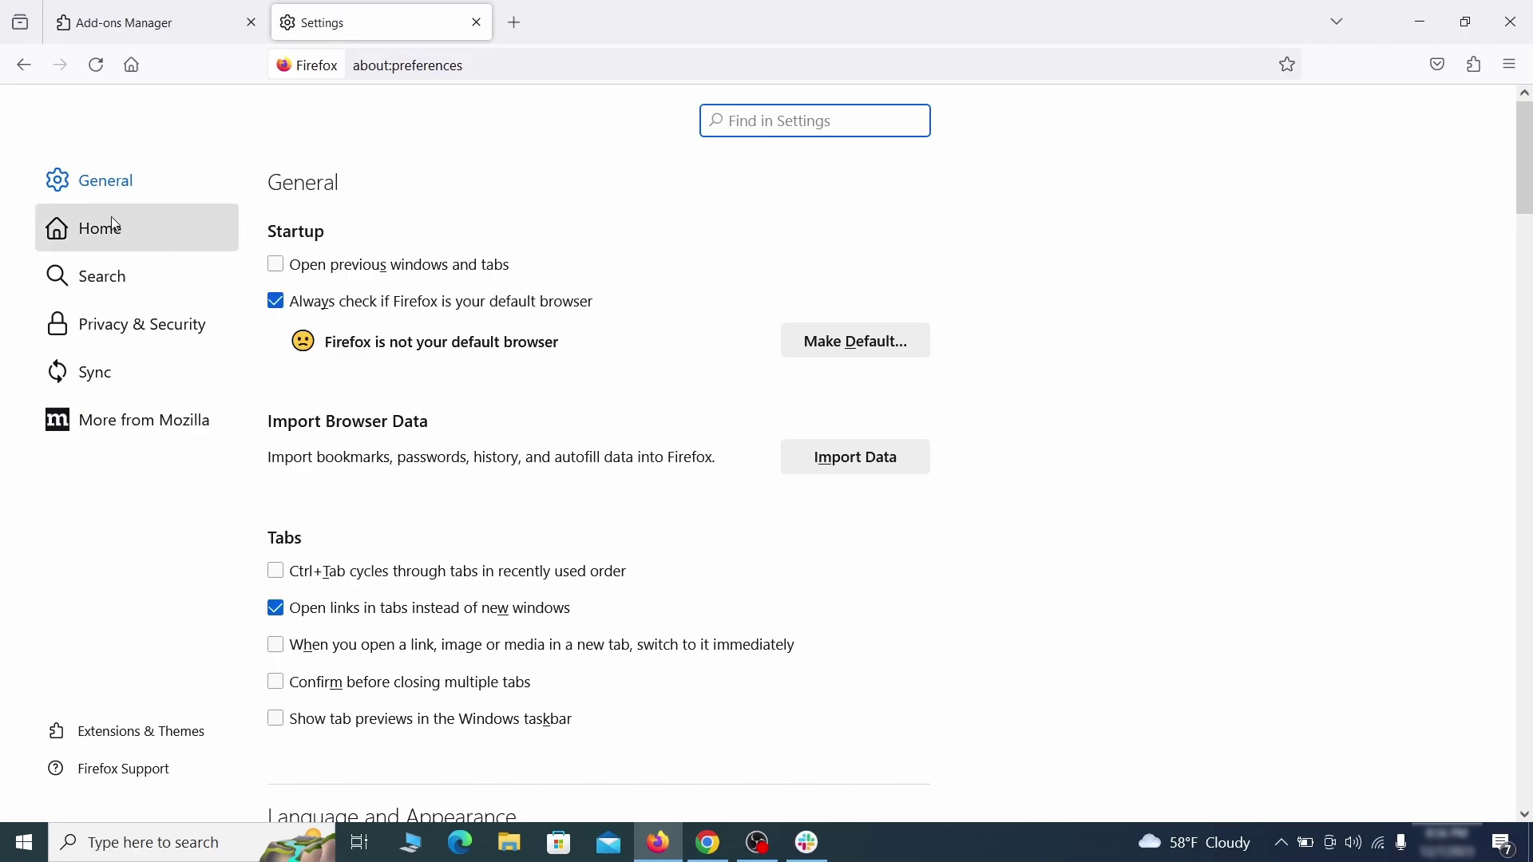
pyautogui.click(111, 227)
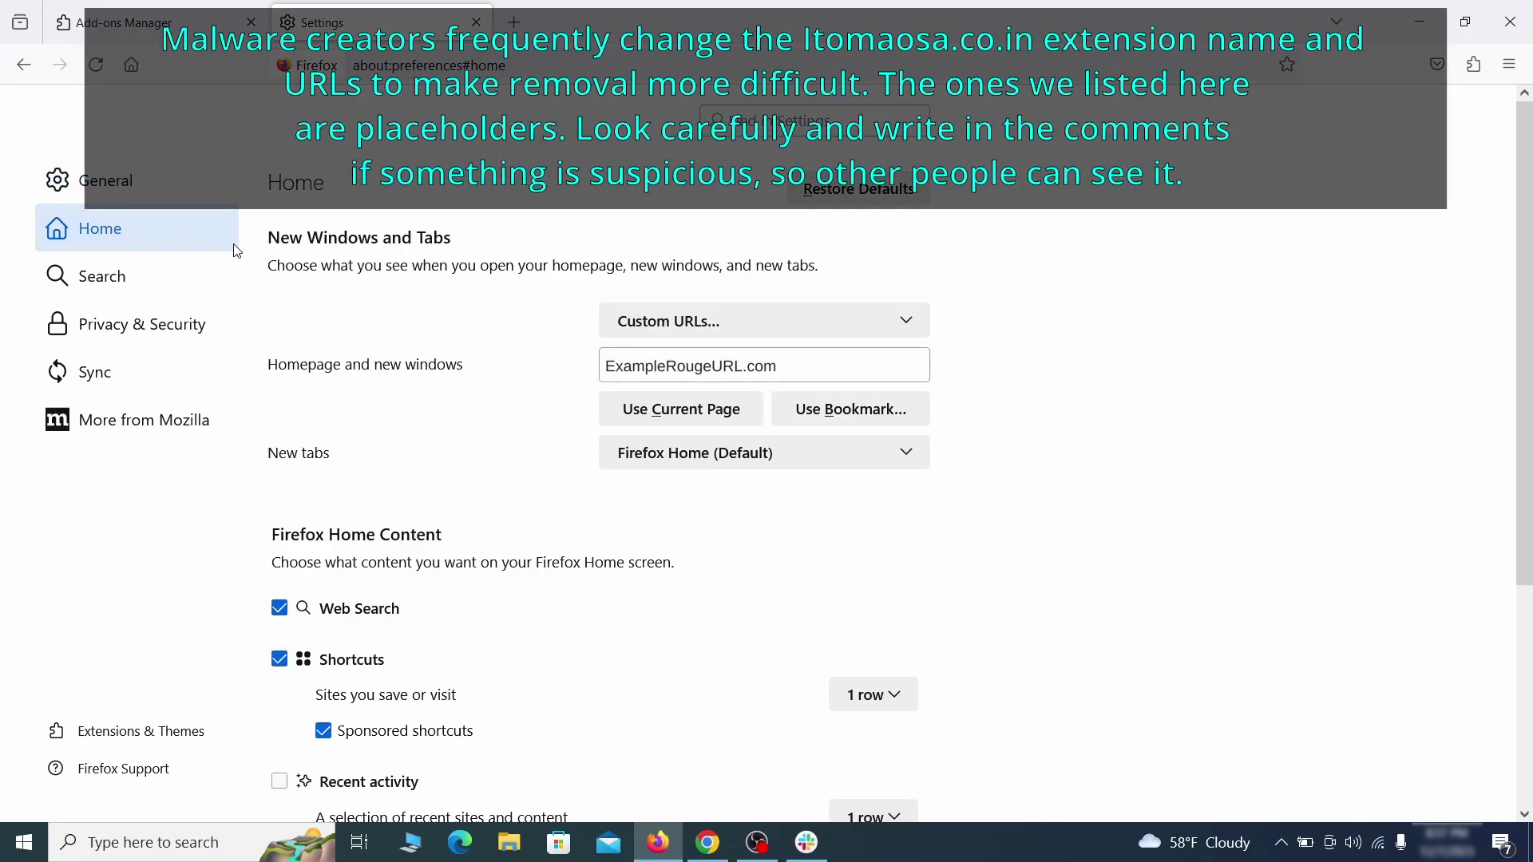
pyautogui.tripleClick(772, 367)
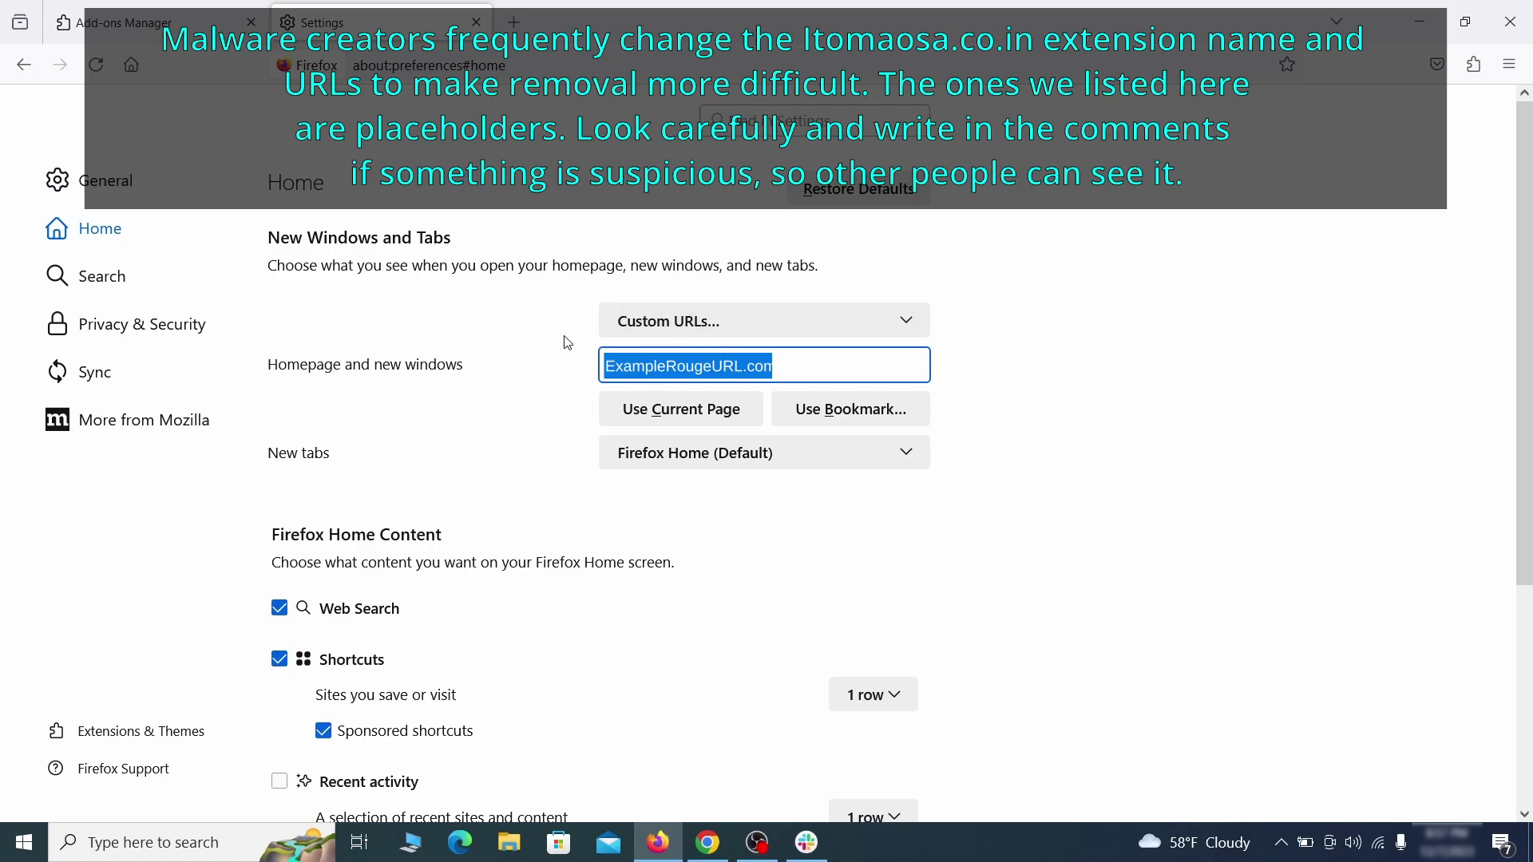
pyautogui.press('BackSpace')
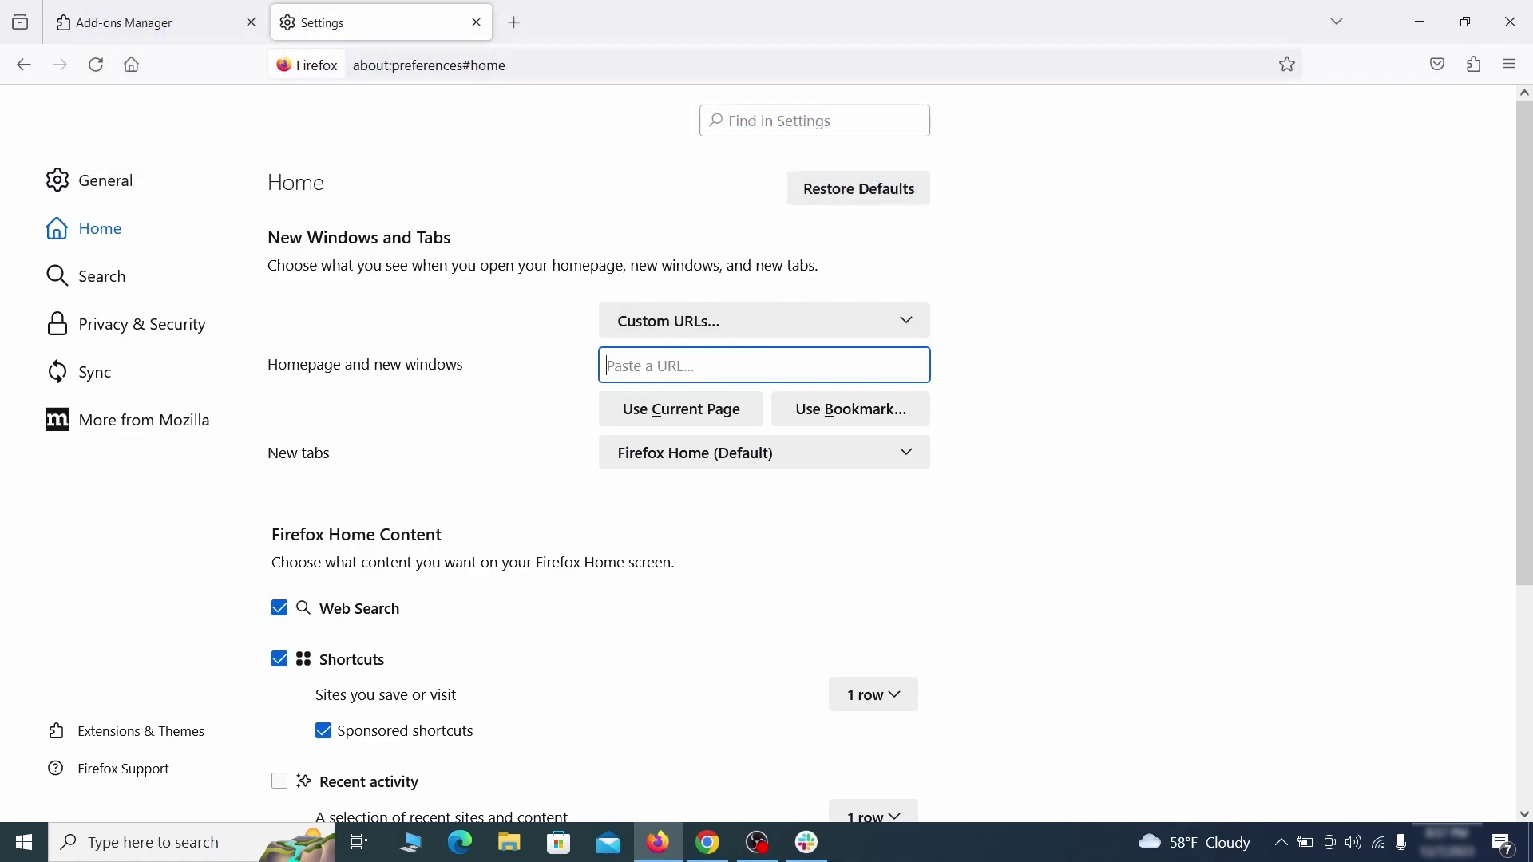
# Step: Set Google as Firefox's default engine and remove the web search by Yahoo shortcut
pyautogui.click(105, 277)
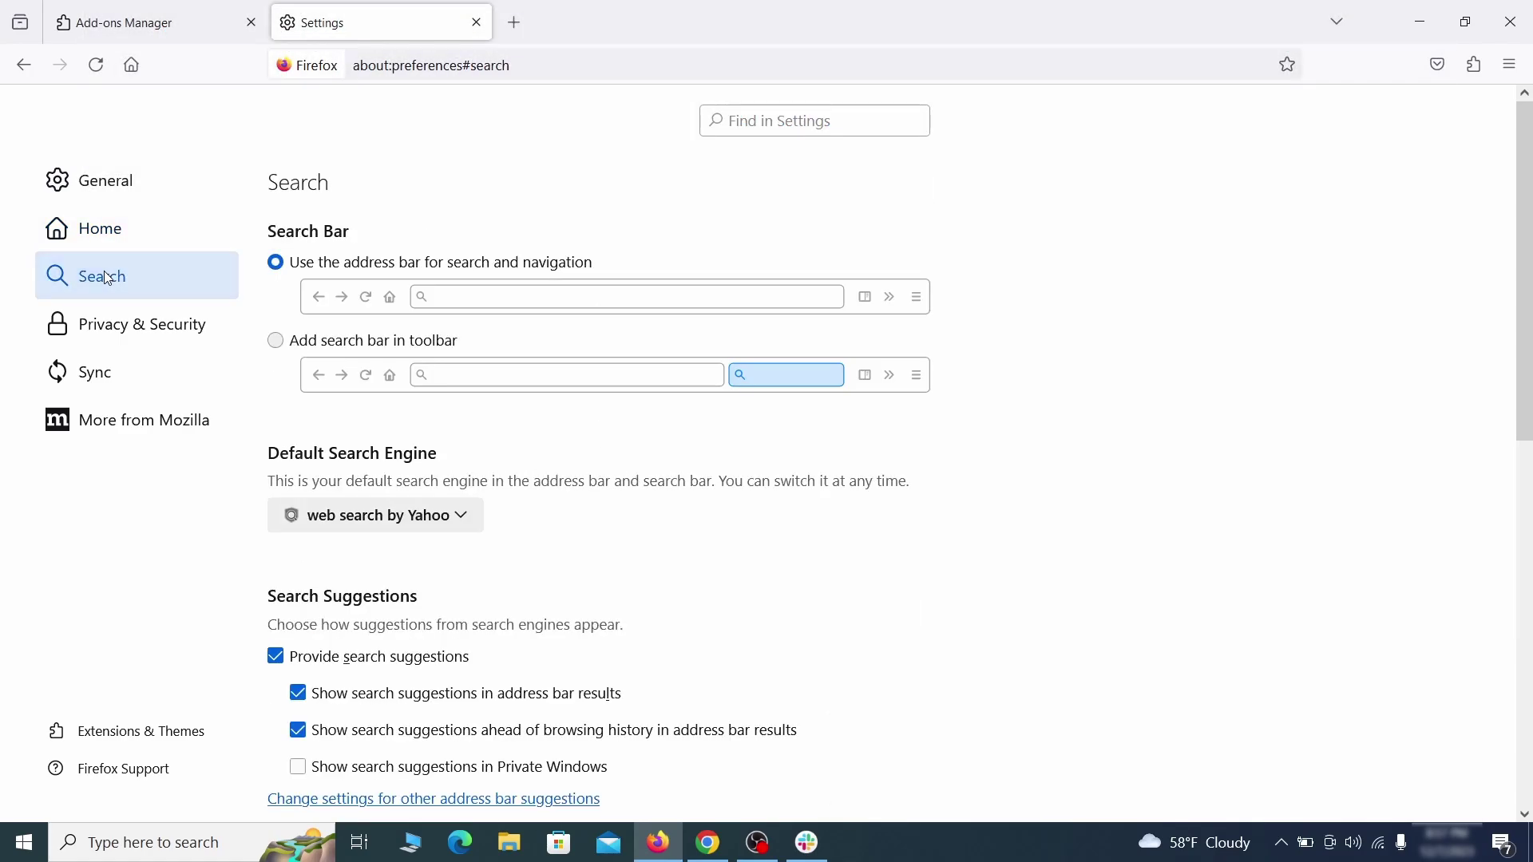
pyautogui.scroll(-2, 779, 467)
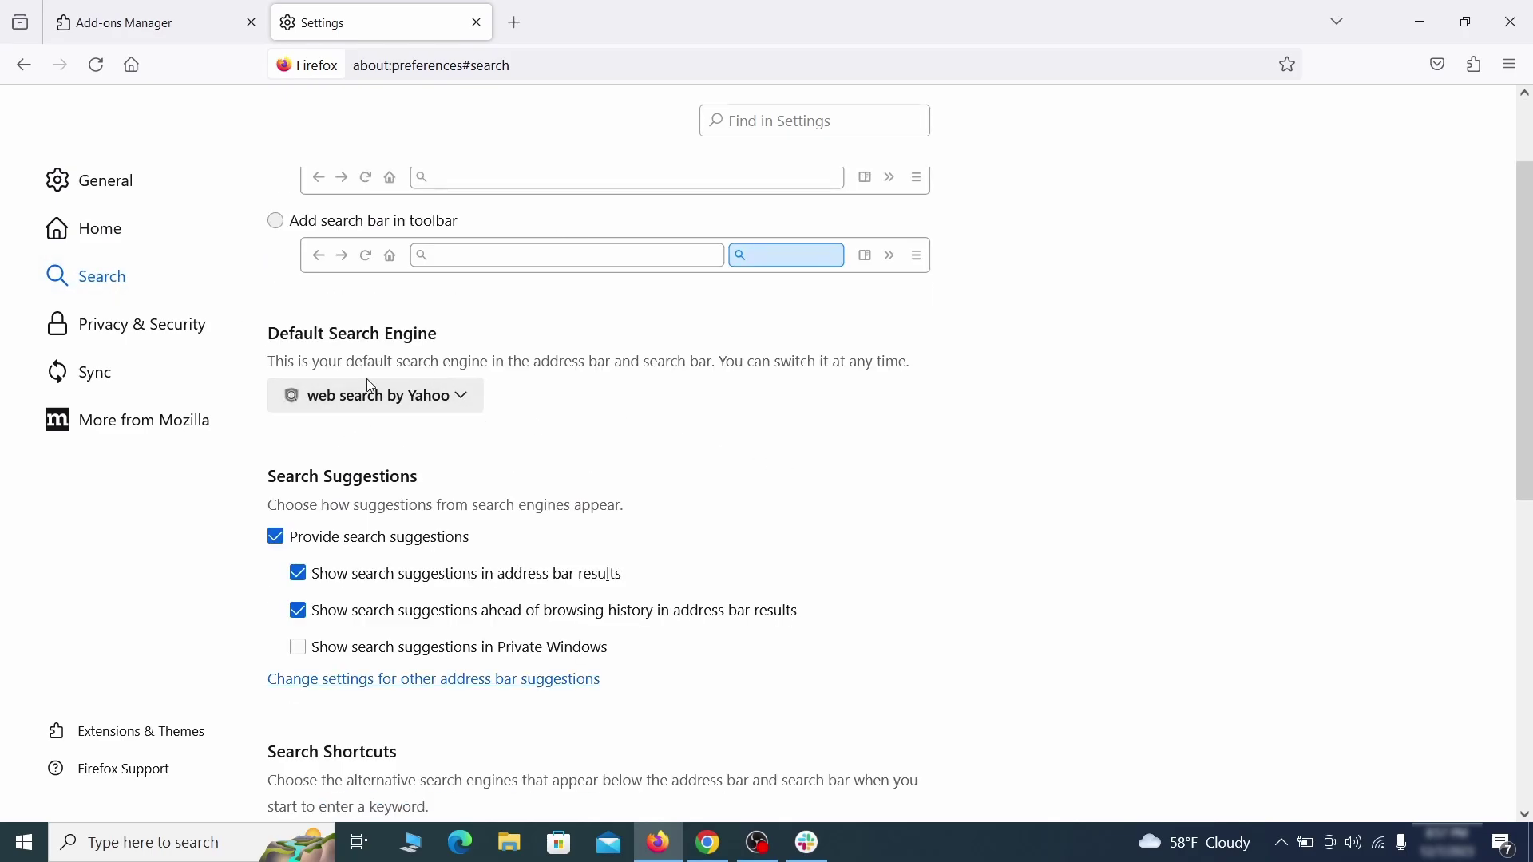
pyautogui.click(452, 403)
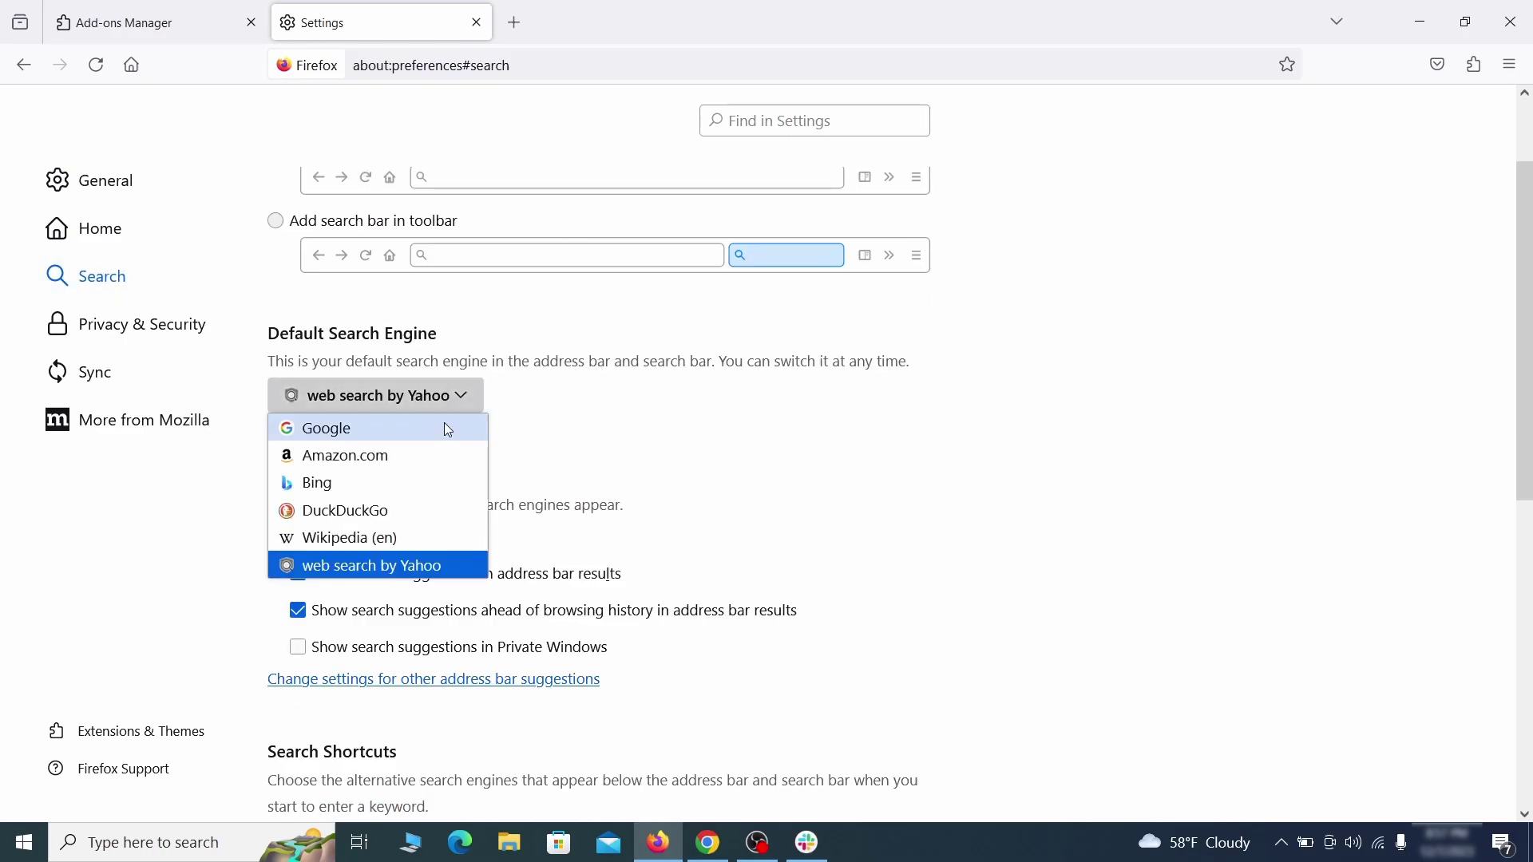
pyautogui.click(444, 426)
pyautogui.scroll(-3, 742, 448)
pyautogui.scroll(-1, 815, 419)
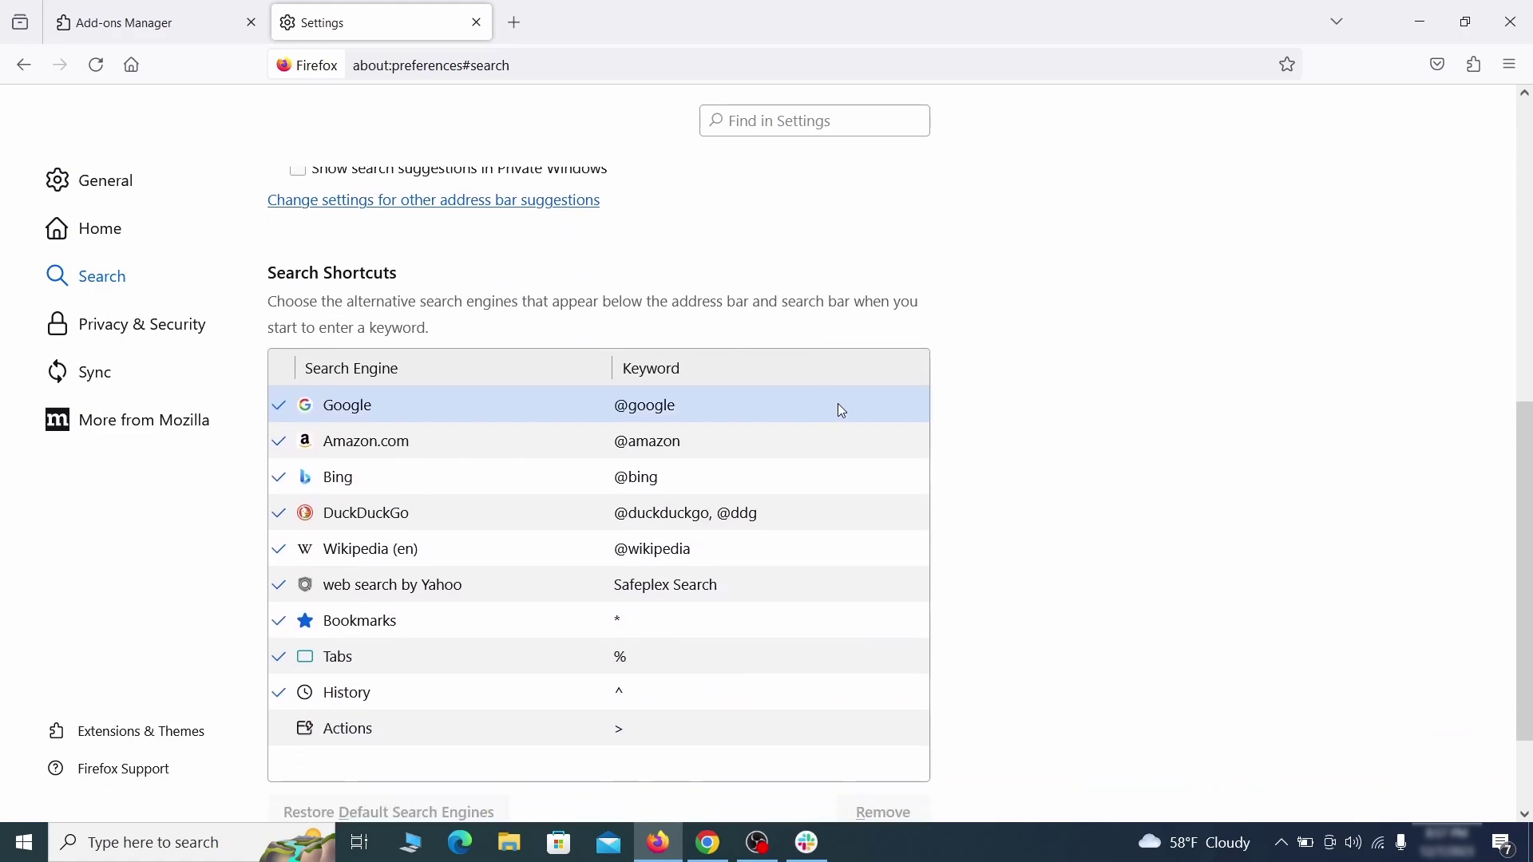
pyautogui.scroll(-1, 841, 406)
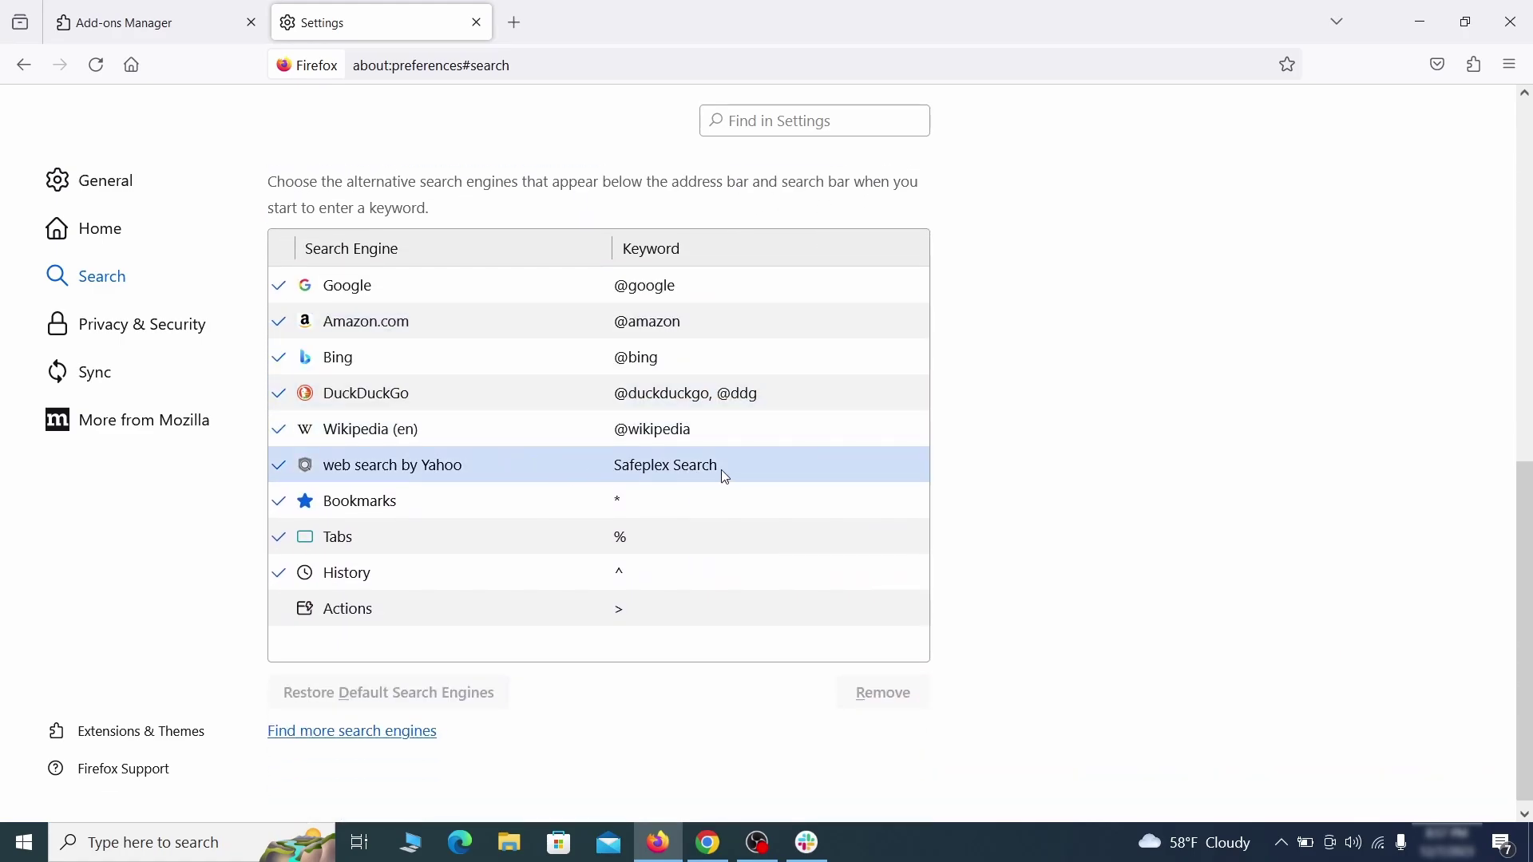
pyautogui.click(758, 468)
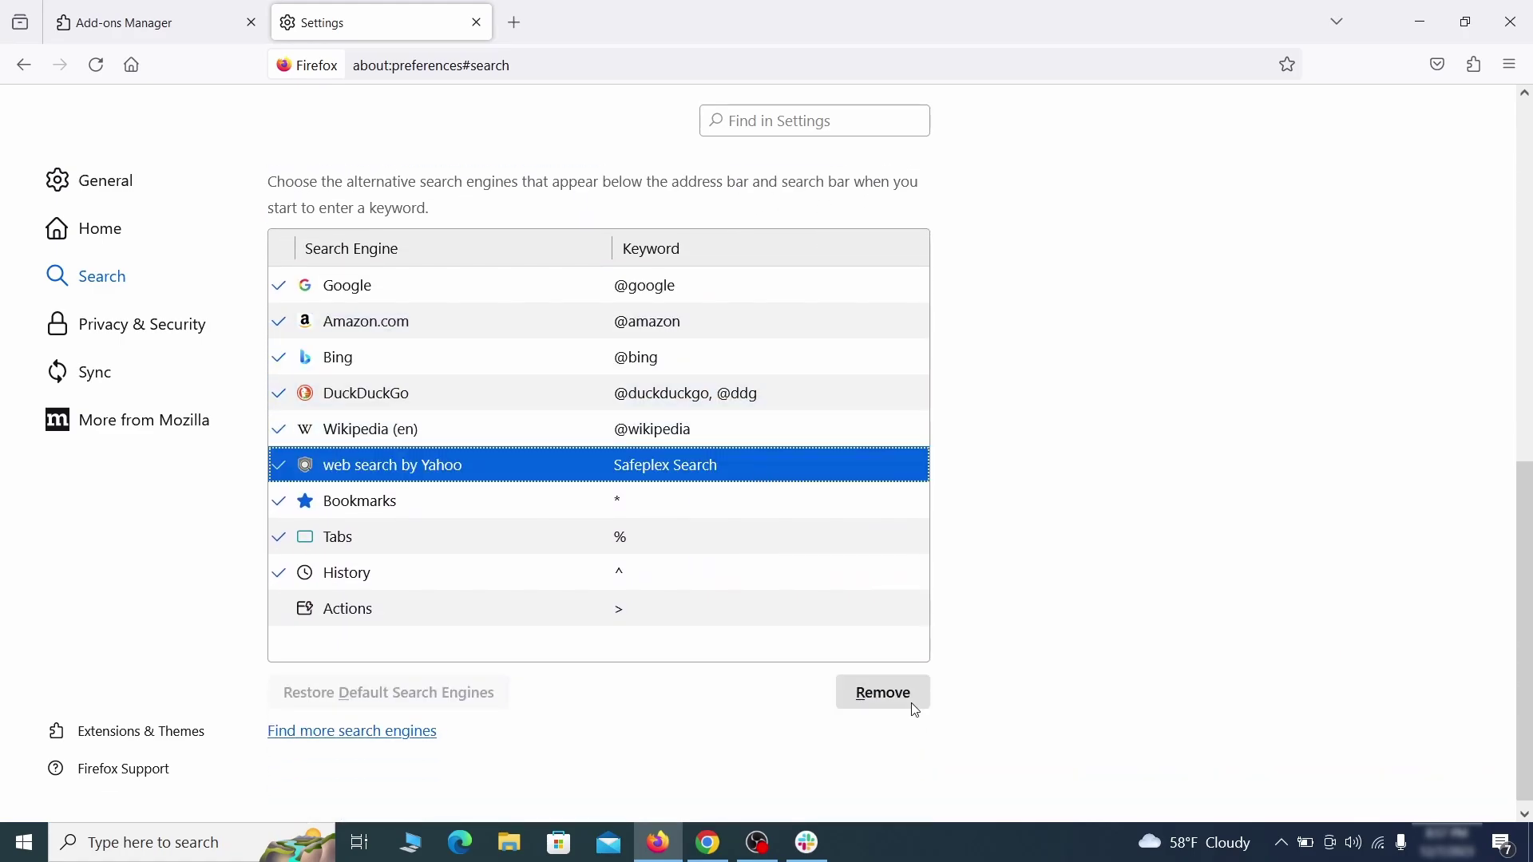
pyautogui.click(882, 694)
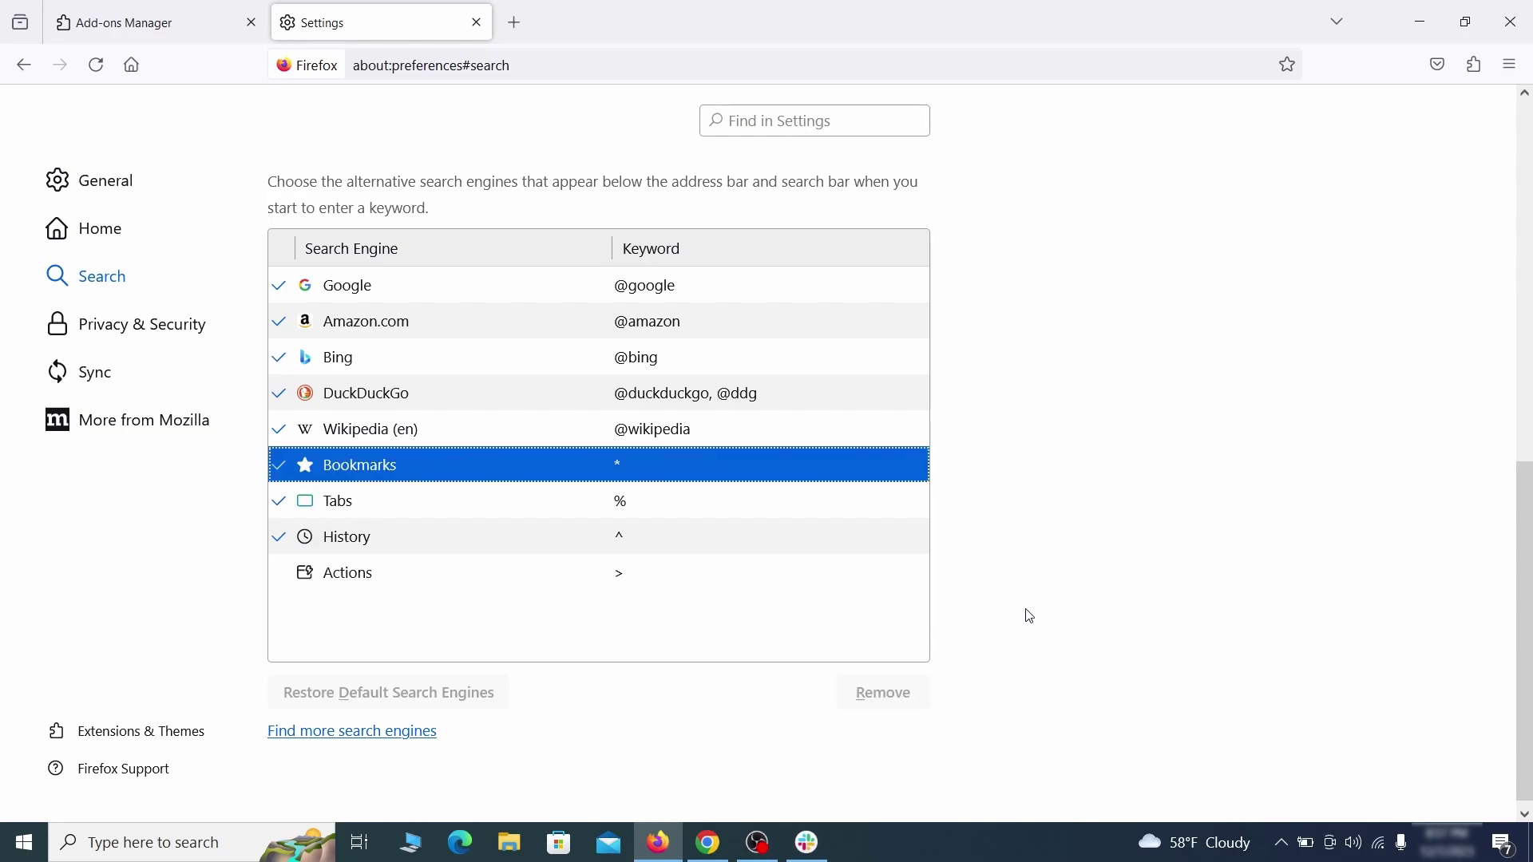
pyautogui.scroll(2, 727, 500)
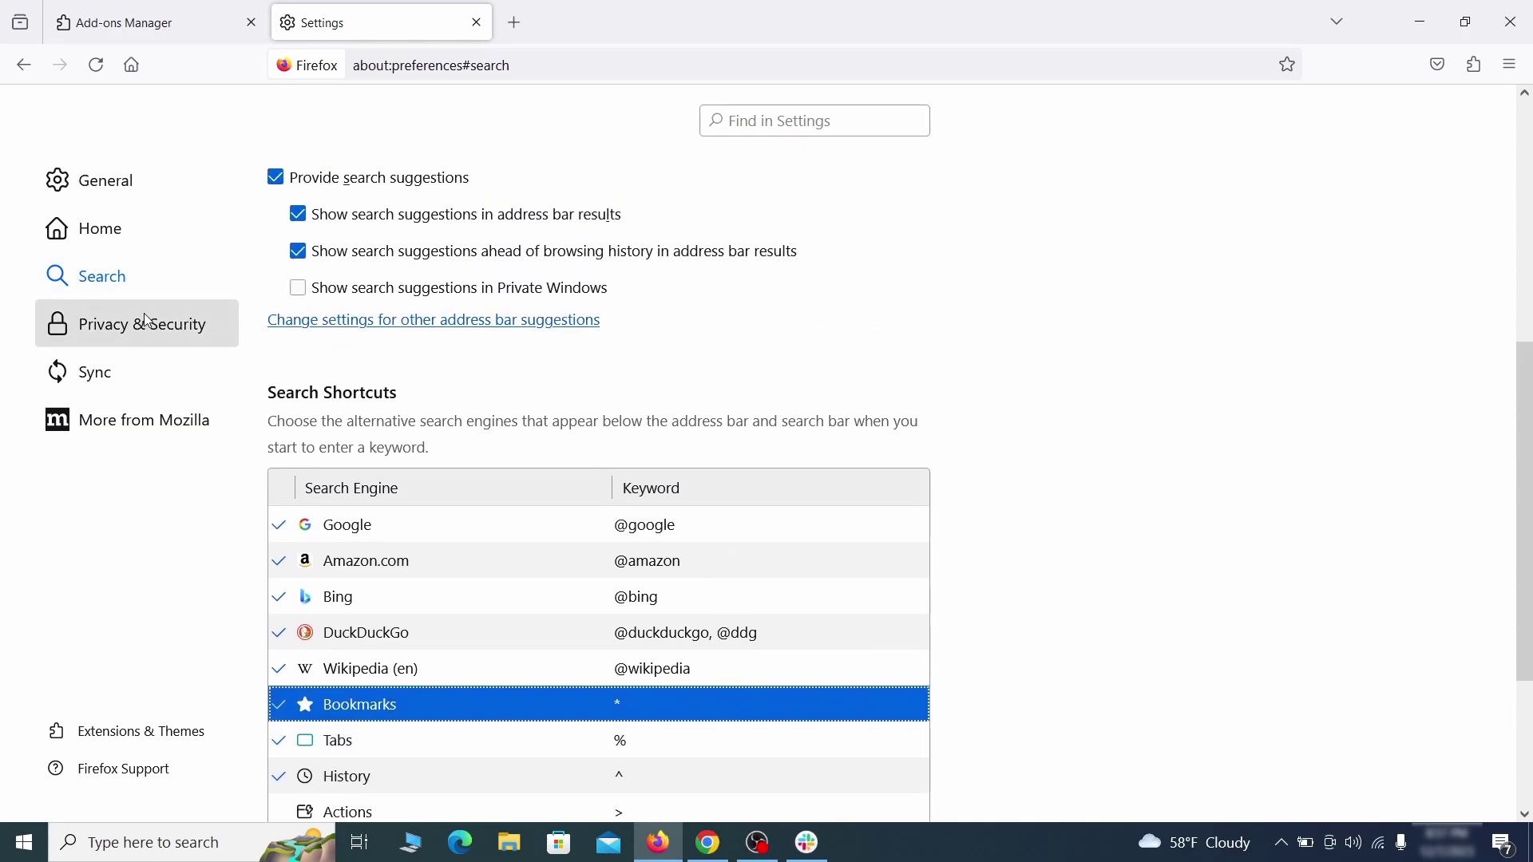
# Step: Clear Firefox's cookies, site data and cache, then bring up notification permissions
pyautogui.click(144, 318)
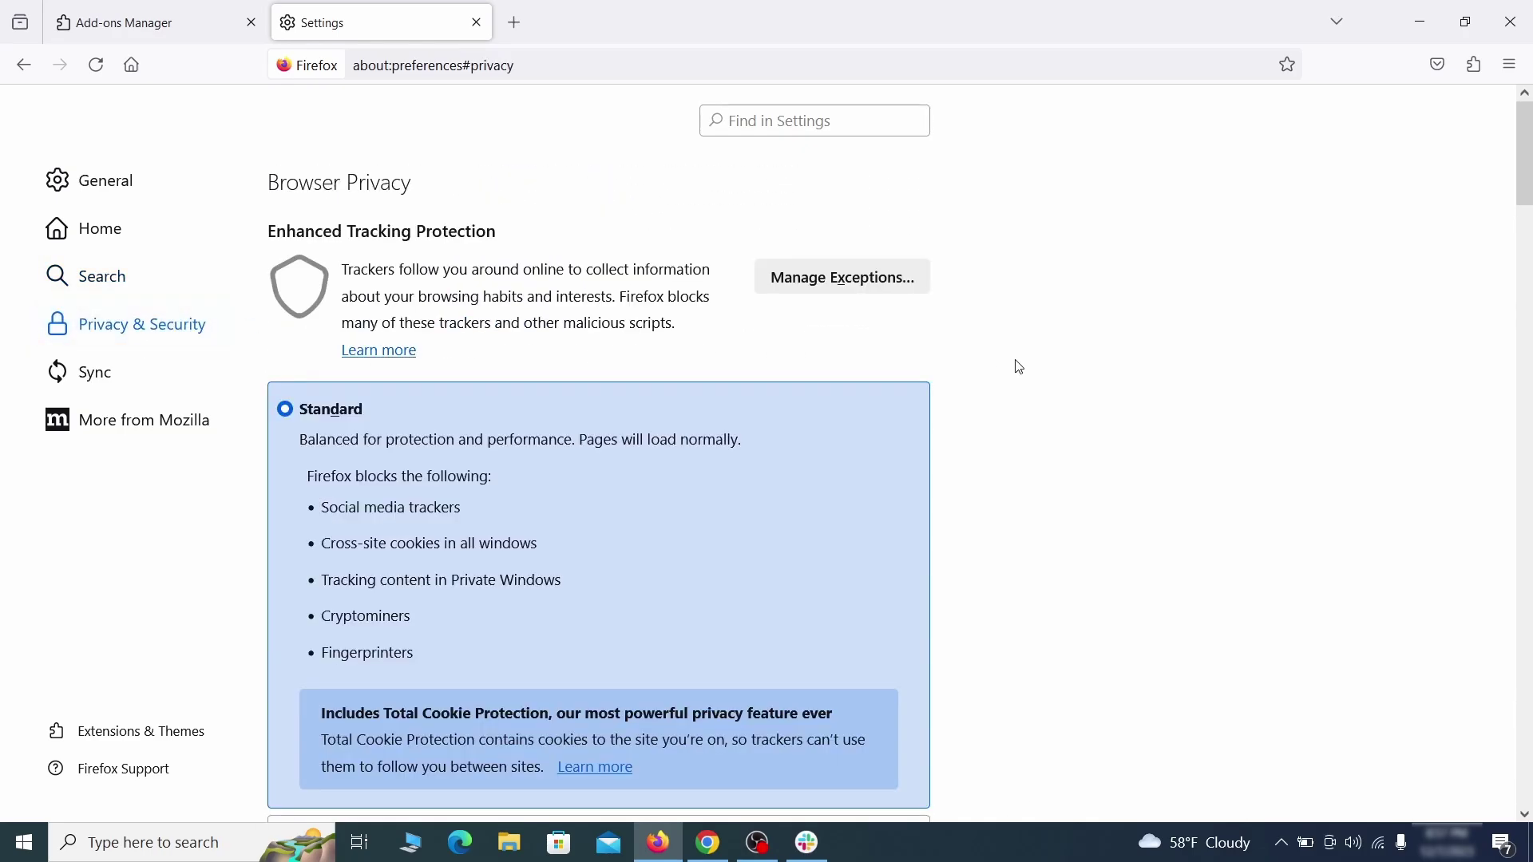
pyautogui.scroll(-5, 1015, 366)
pyautogui.click(872, 512)
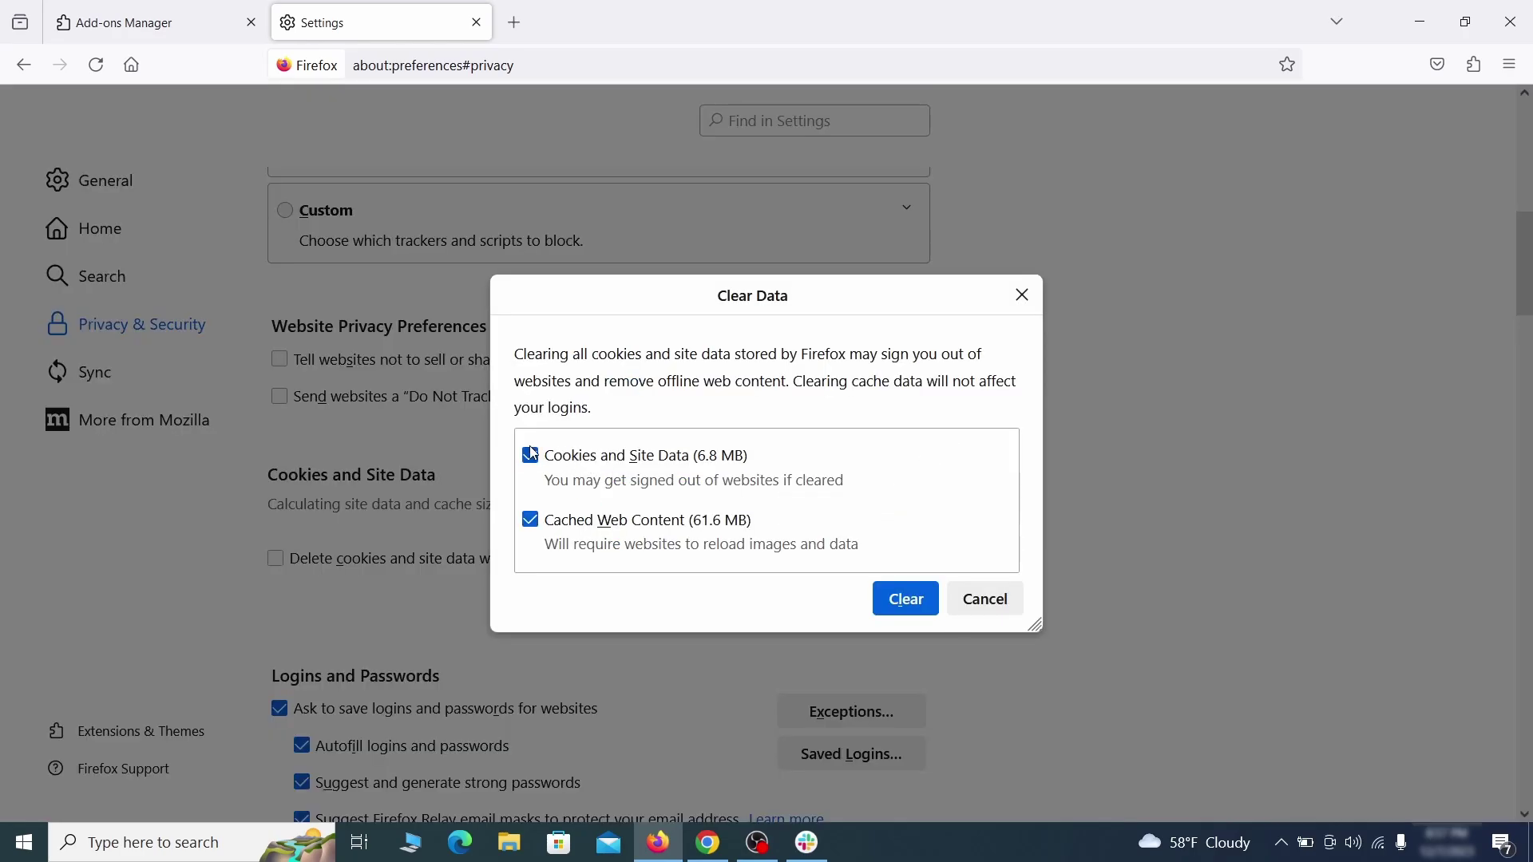
pyautogui.click(923, 601)
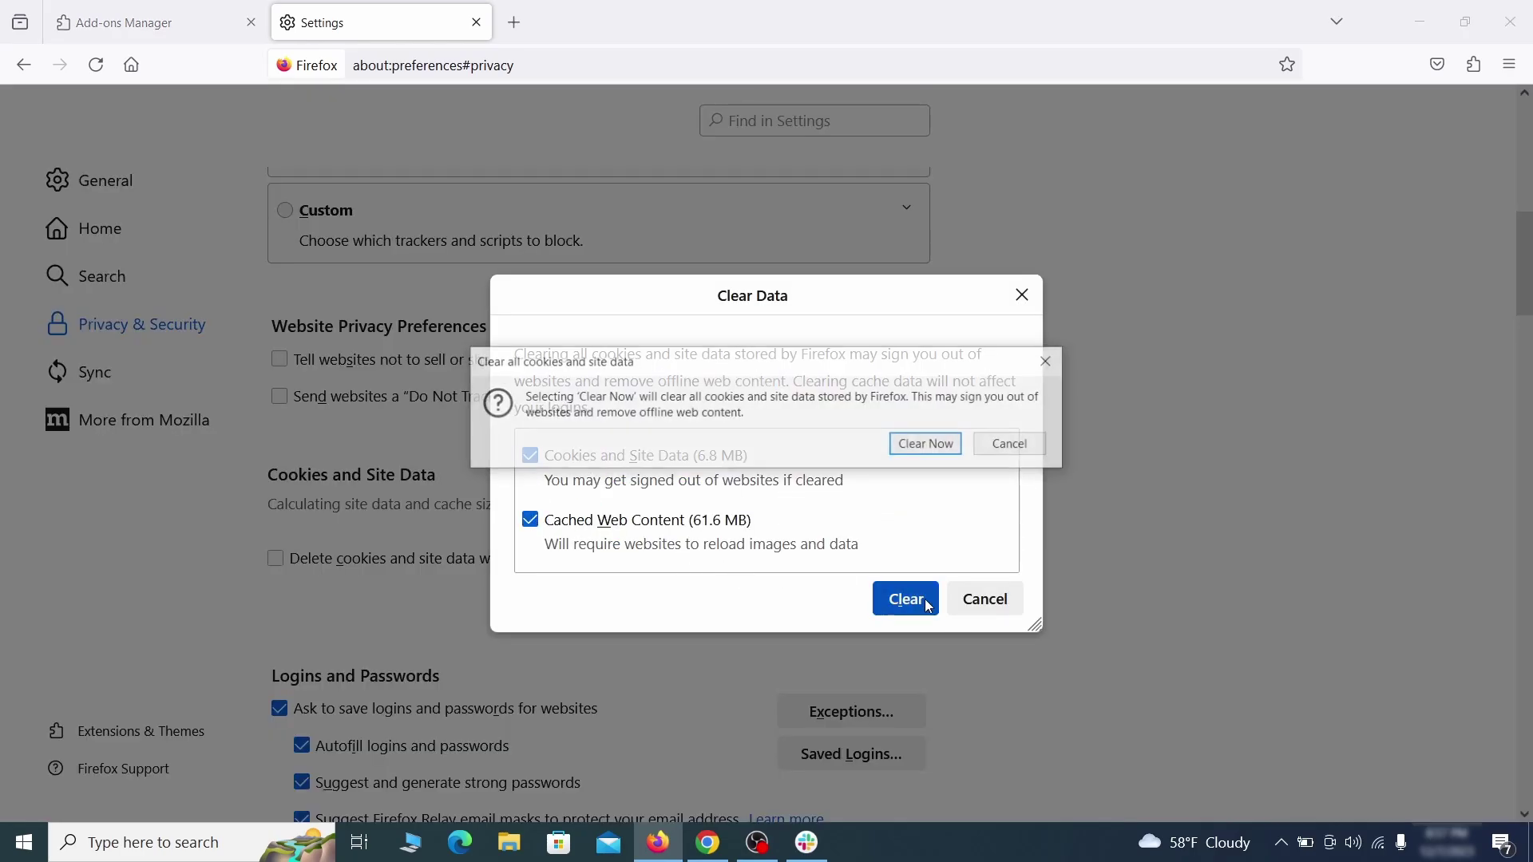
pyautogui.click(931, 450)
pyautogui.scroll(-1, 1037, 486)
pyautogui.scroll(-2, 1038, 487)
pyautogui.scroll(-3, 1039, 489)
pyautogui.scroll(-2, 1039, 486)
pyautogui.scroll(-2, 1039, 487)
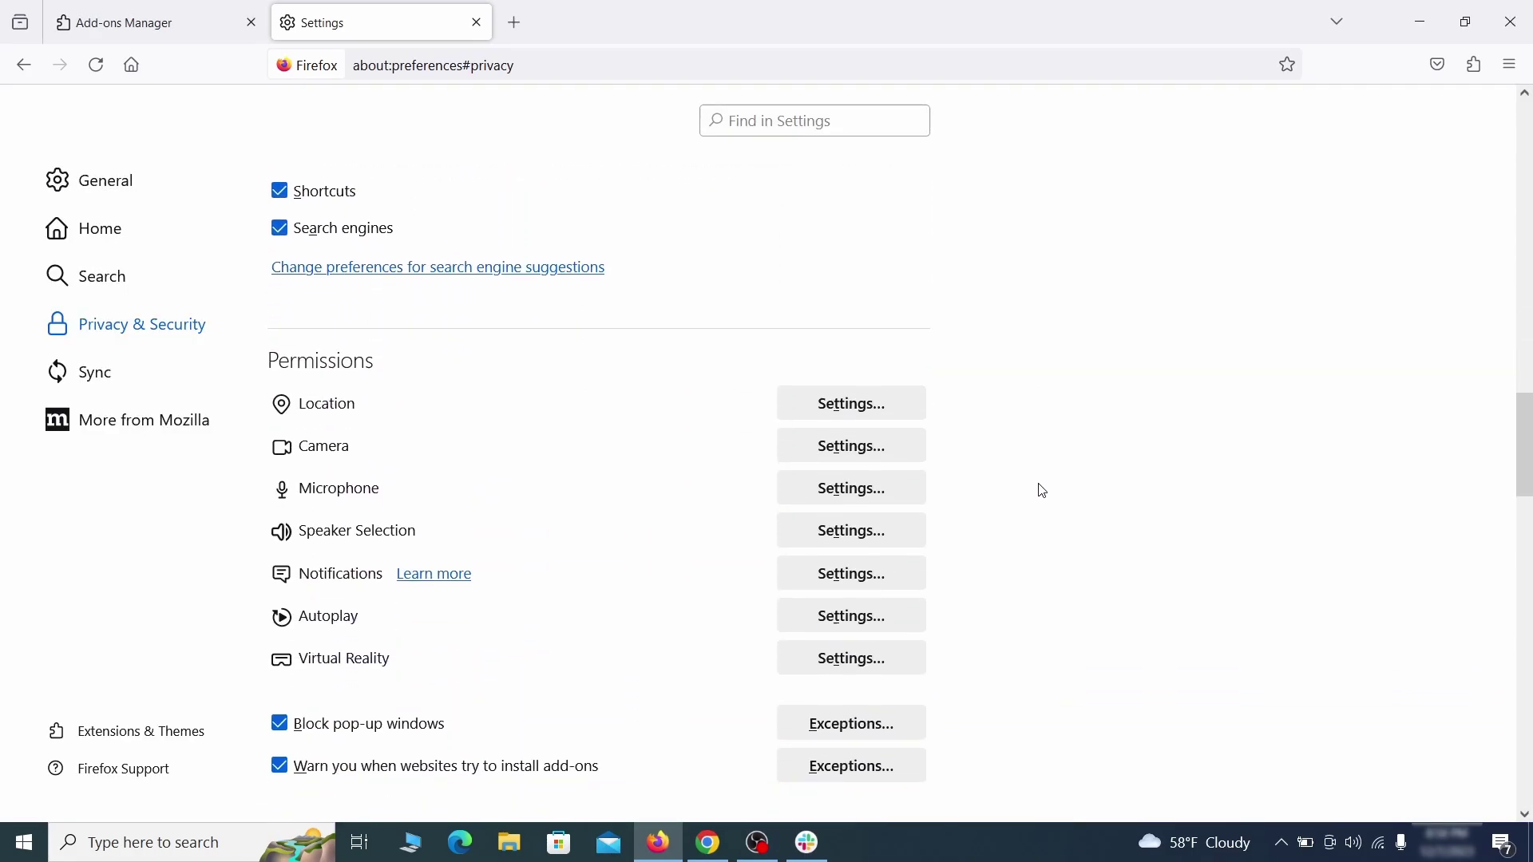
pyautogui.click(886, 562)
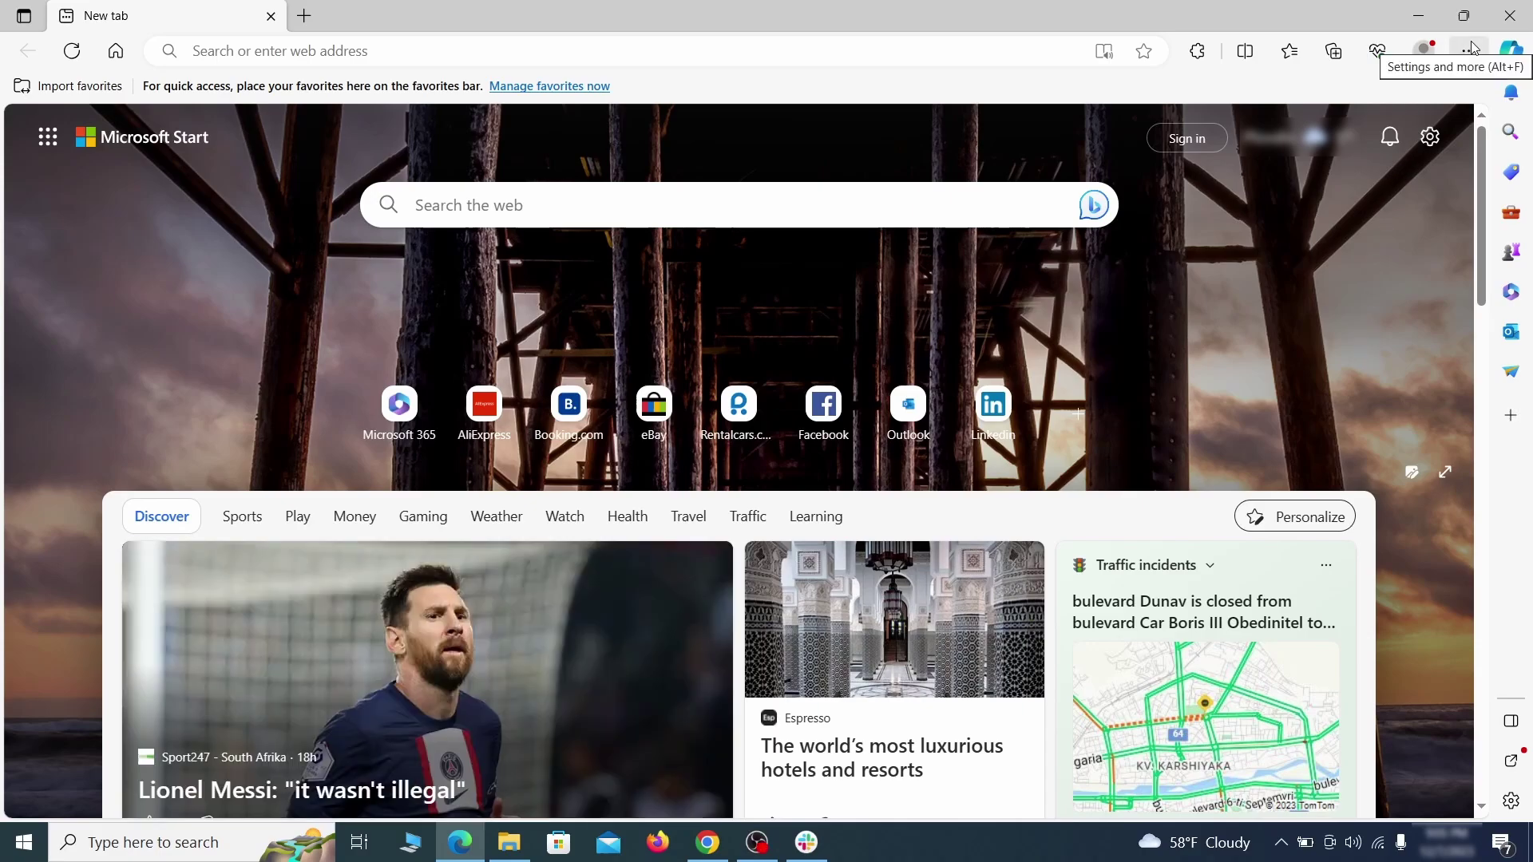
# Step: Toggle off Quidco Cashback Reminder in Edge's extensions page and remove it
pyautogui.click(1468, 51)
pyautogui.click(1317, 352)
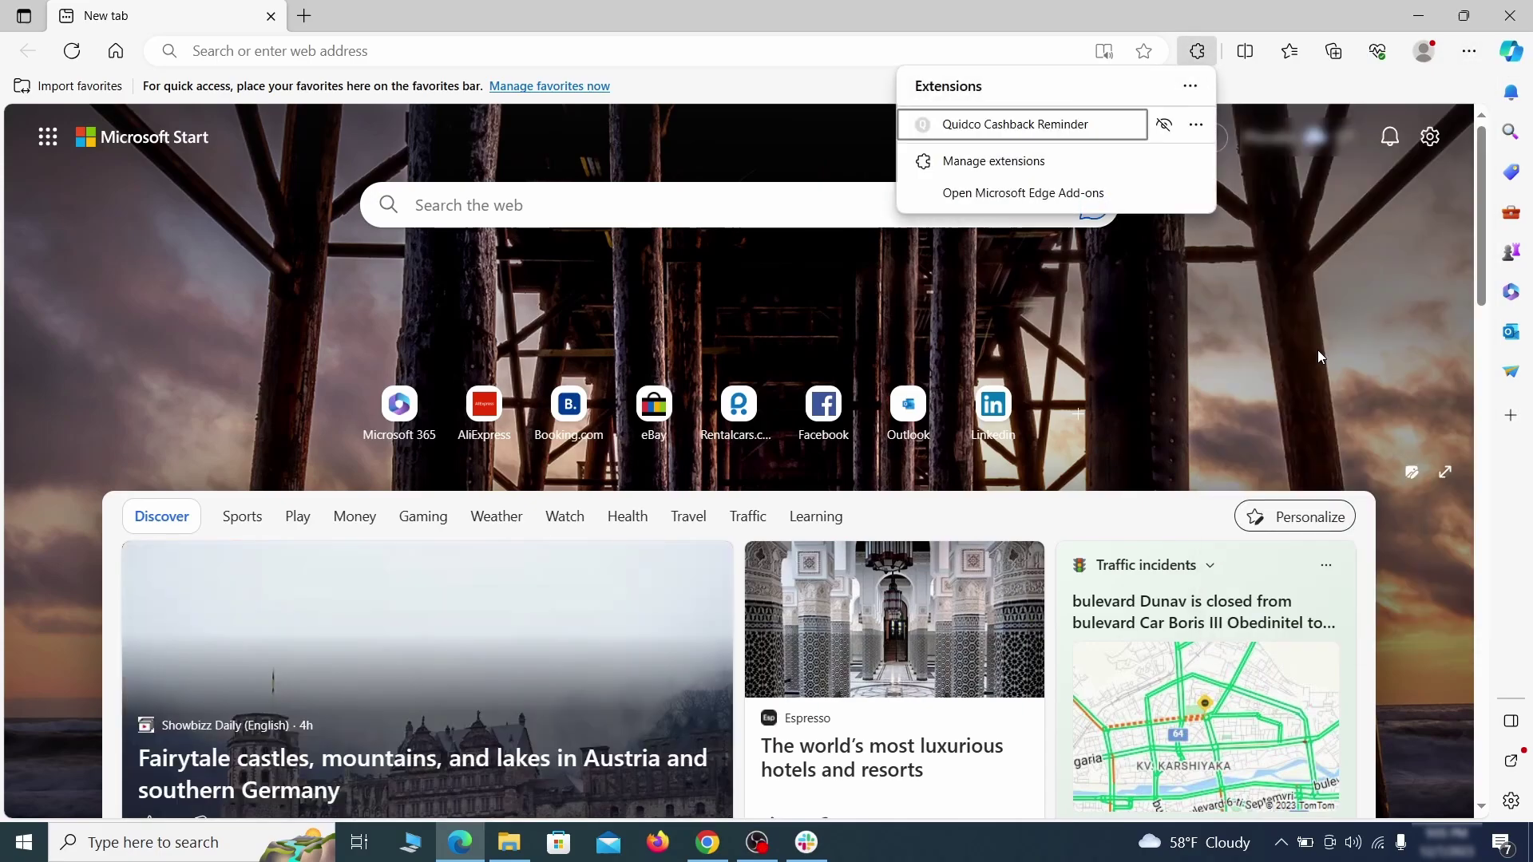
pyautogui.click(990, 167)
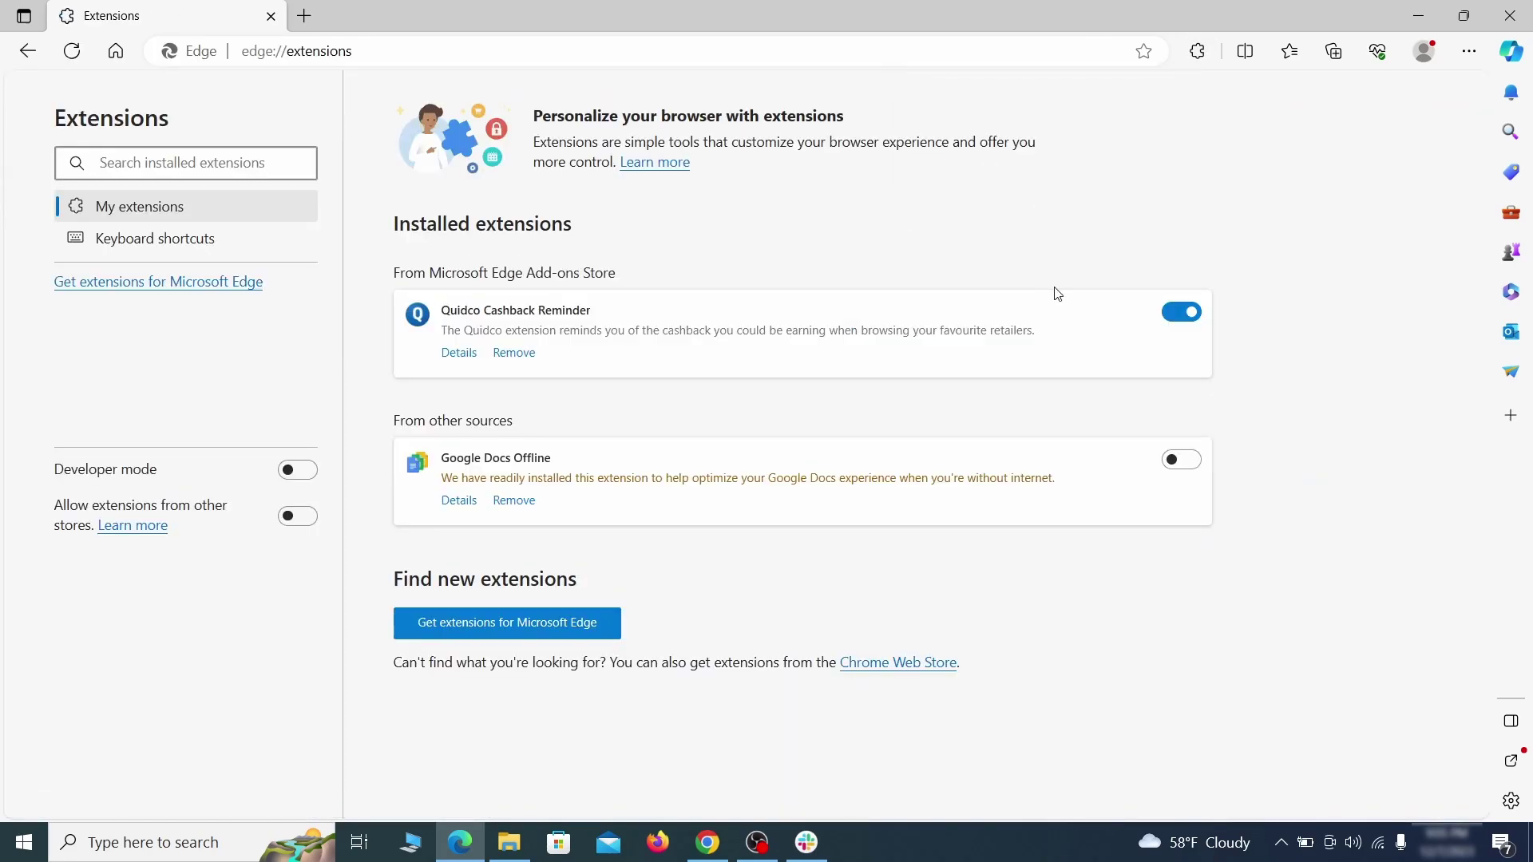
pyautogui.click(1184, 314)
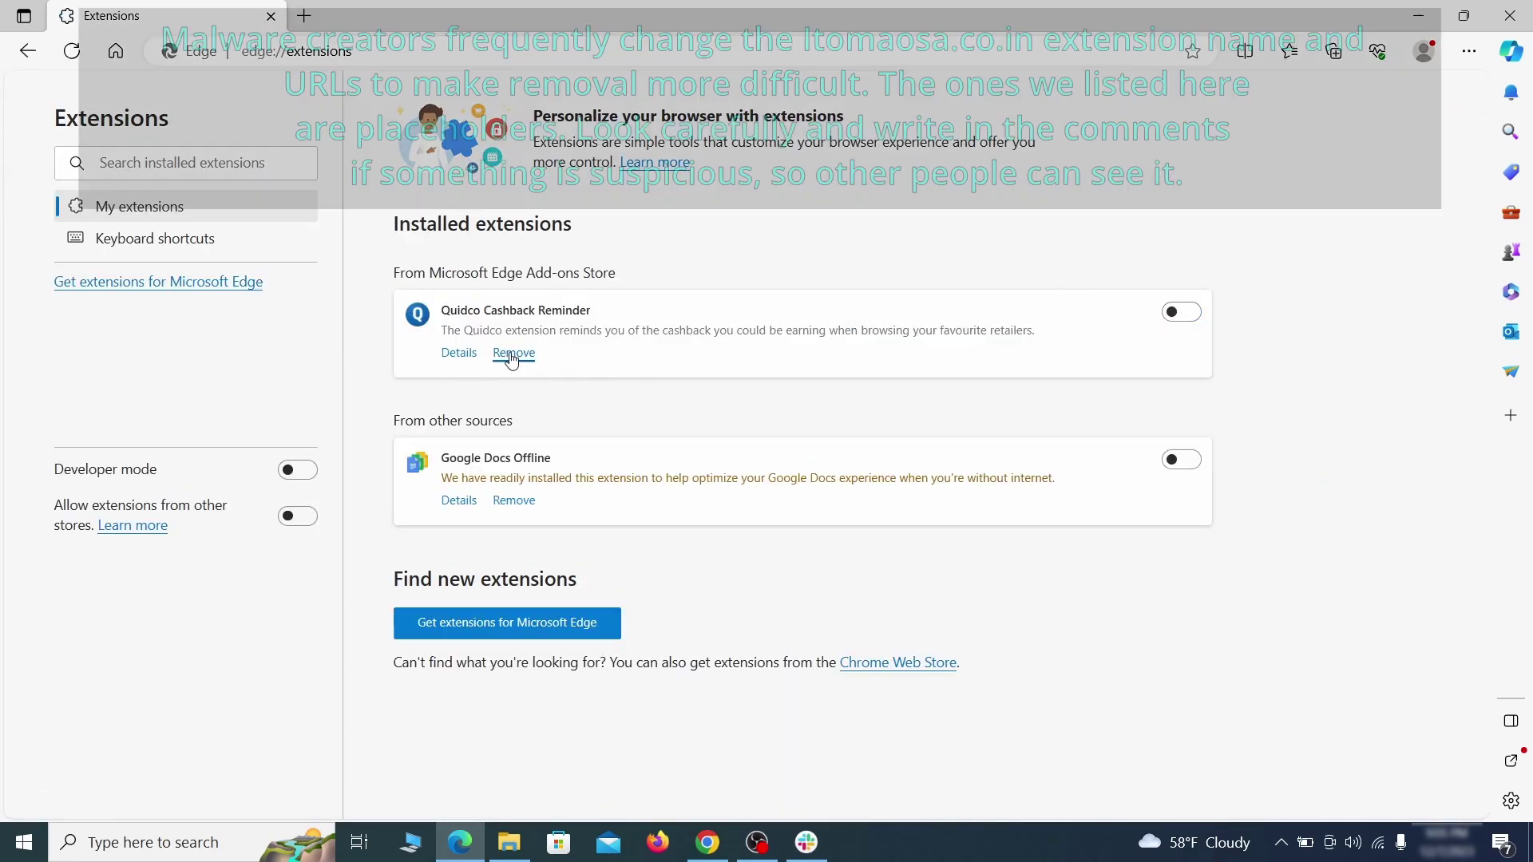
pyautogui.click(512, 354)
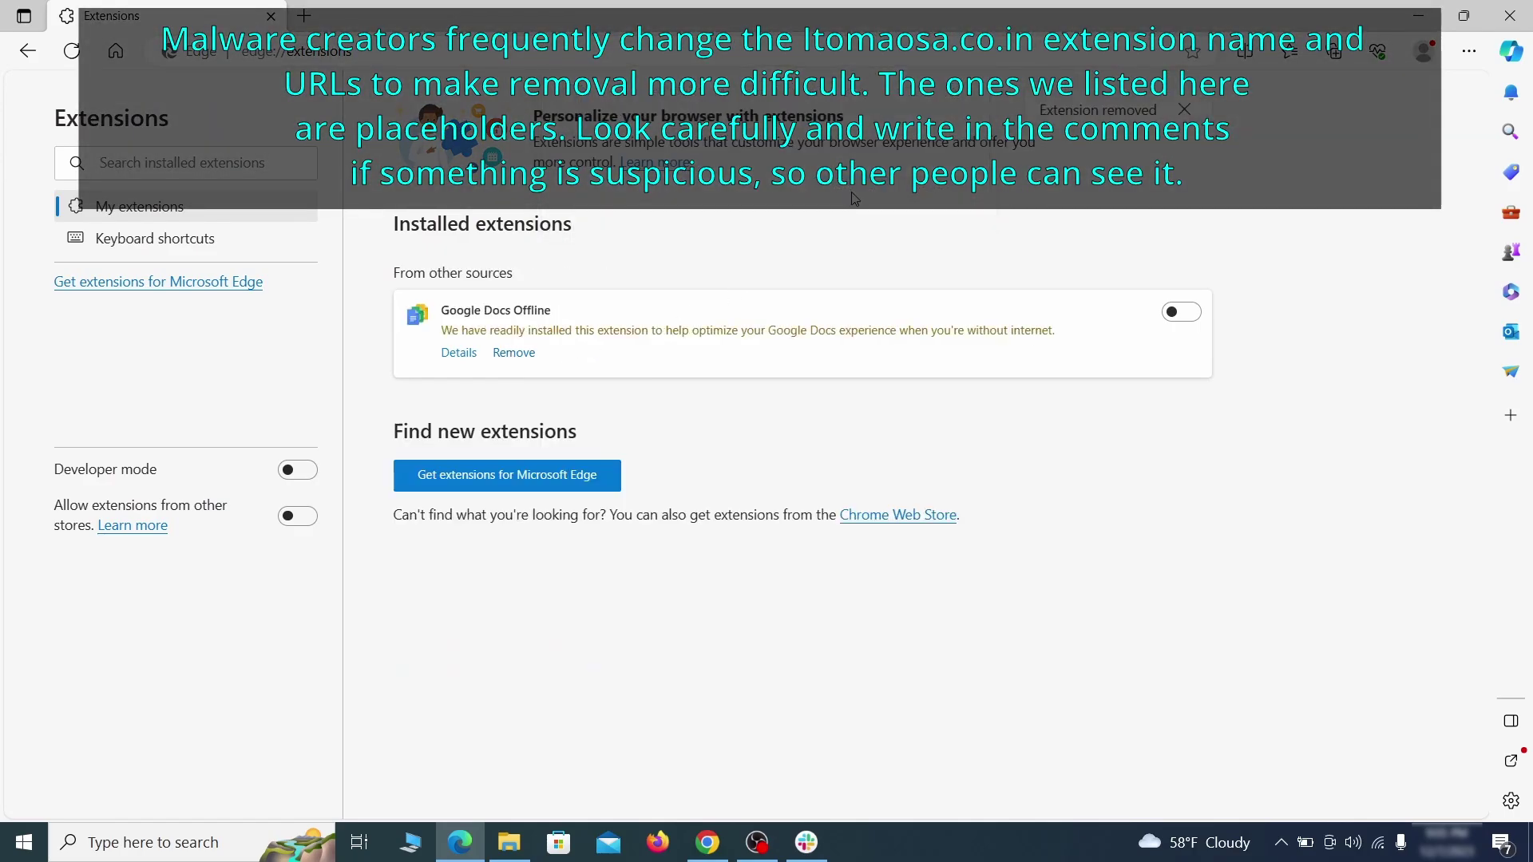
pyautogui.hotkey('ctrl', 't')
# Step: Clear Edge's last-hour browsing data via Privacy, search, and services > Choose what to clear
pyautogui.click(1469, 53)
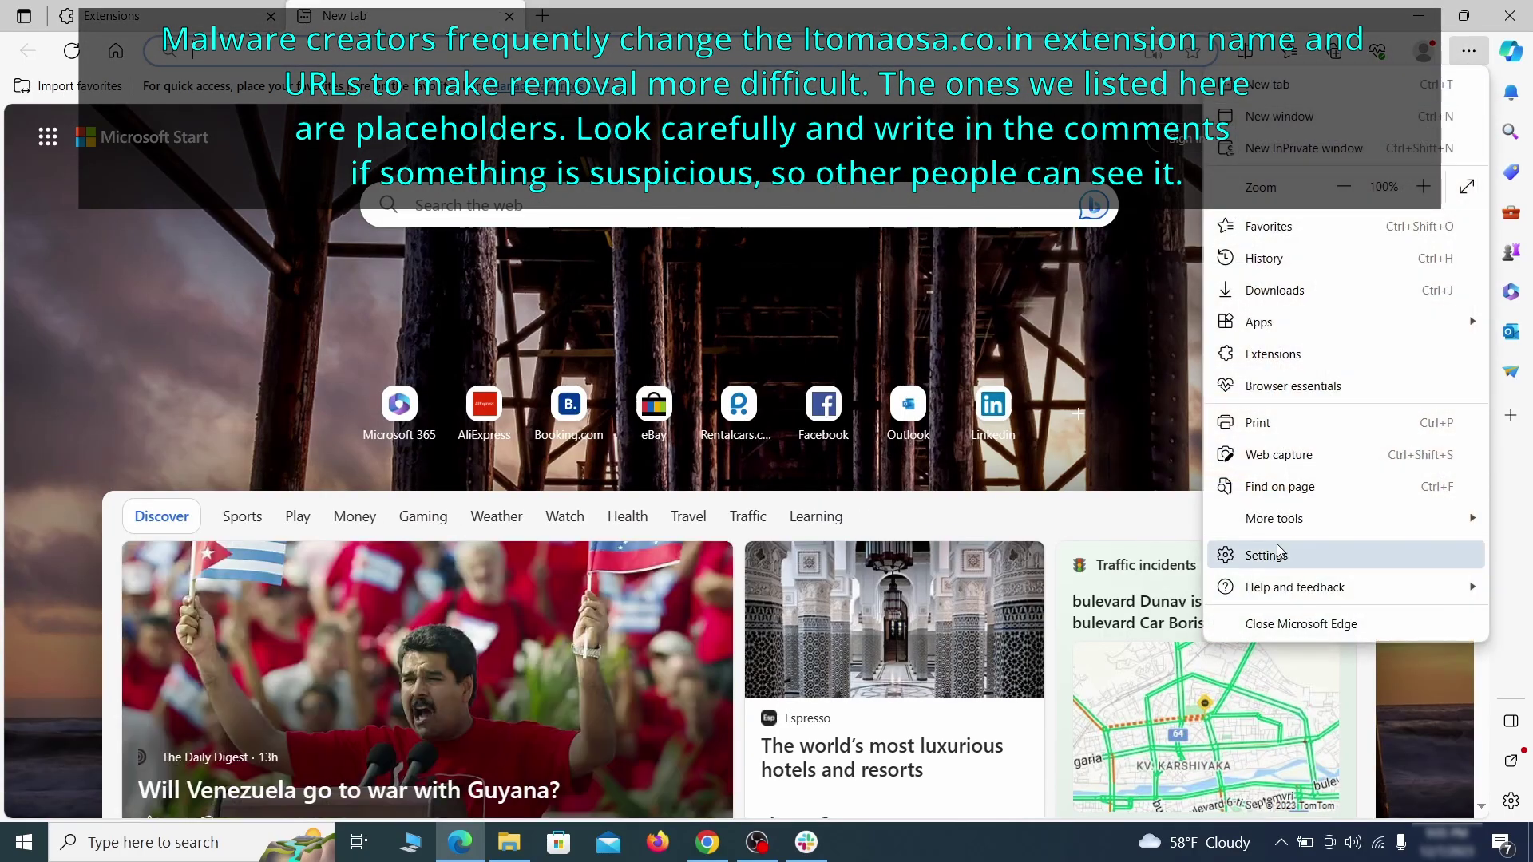
pyautogui.click(1270, 553)
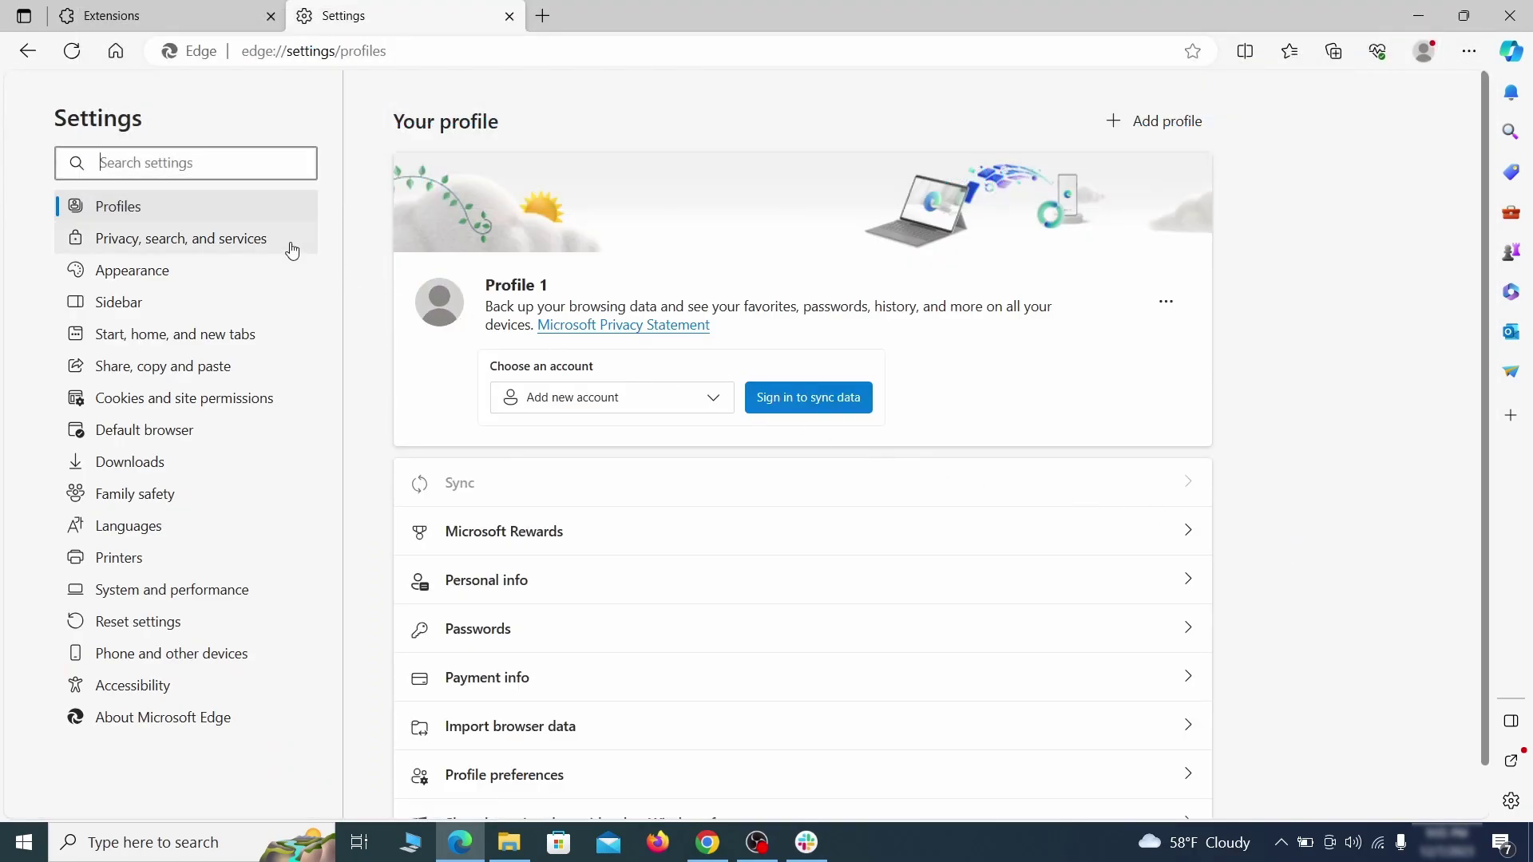
pyautogui.click(255, 241)
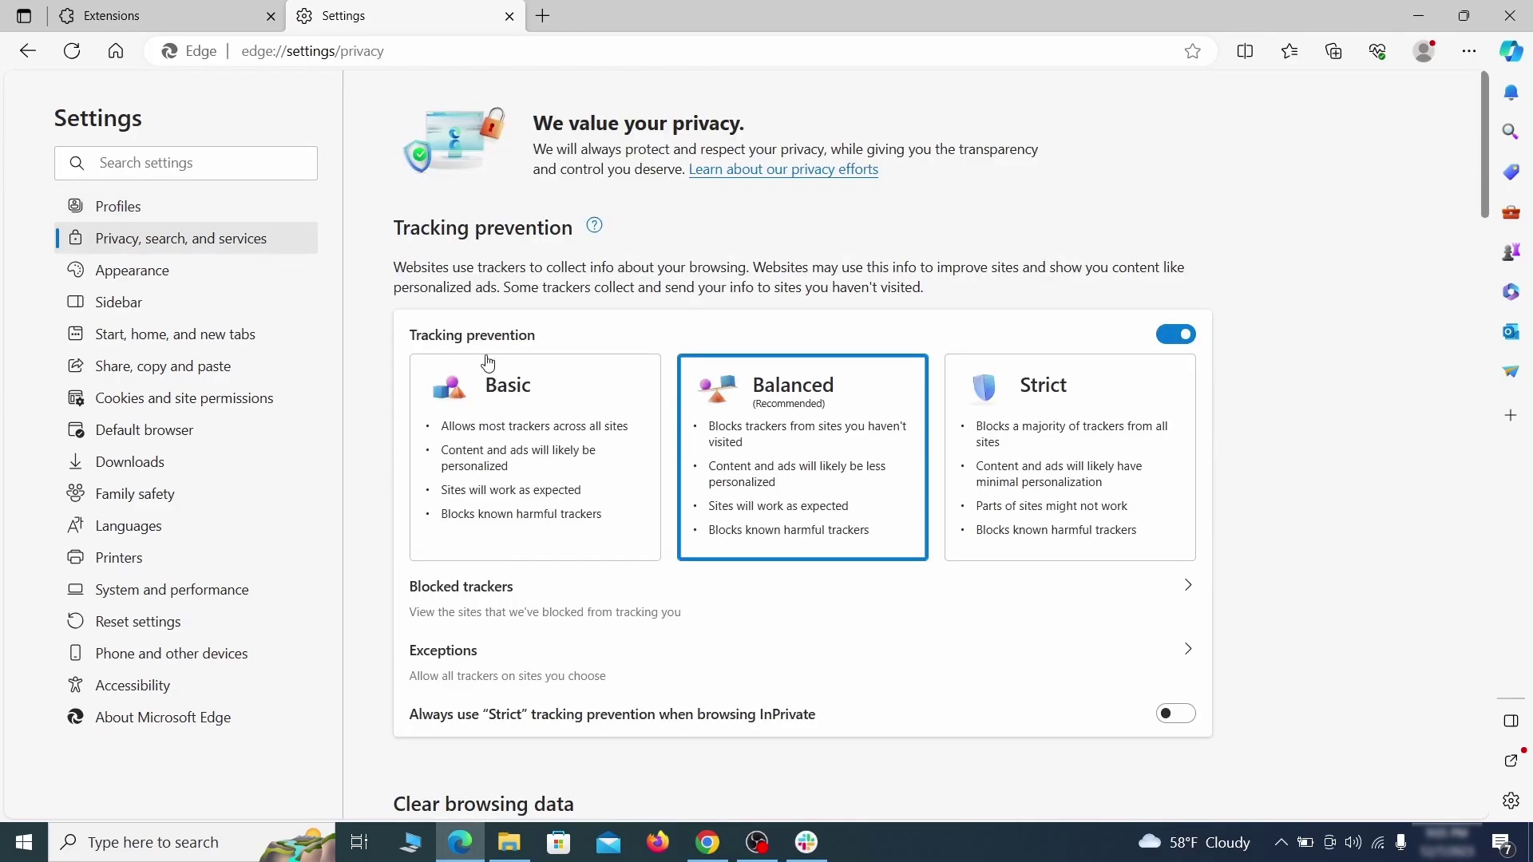
pyautogui.scroll(-2, 831, 490)
pyautogui.scroll(-2, 861, 485)
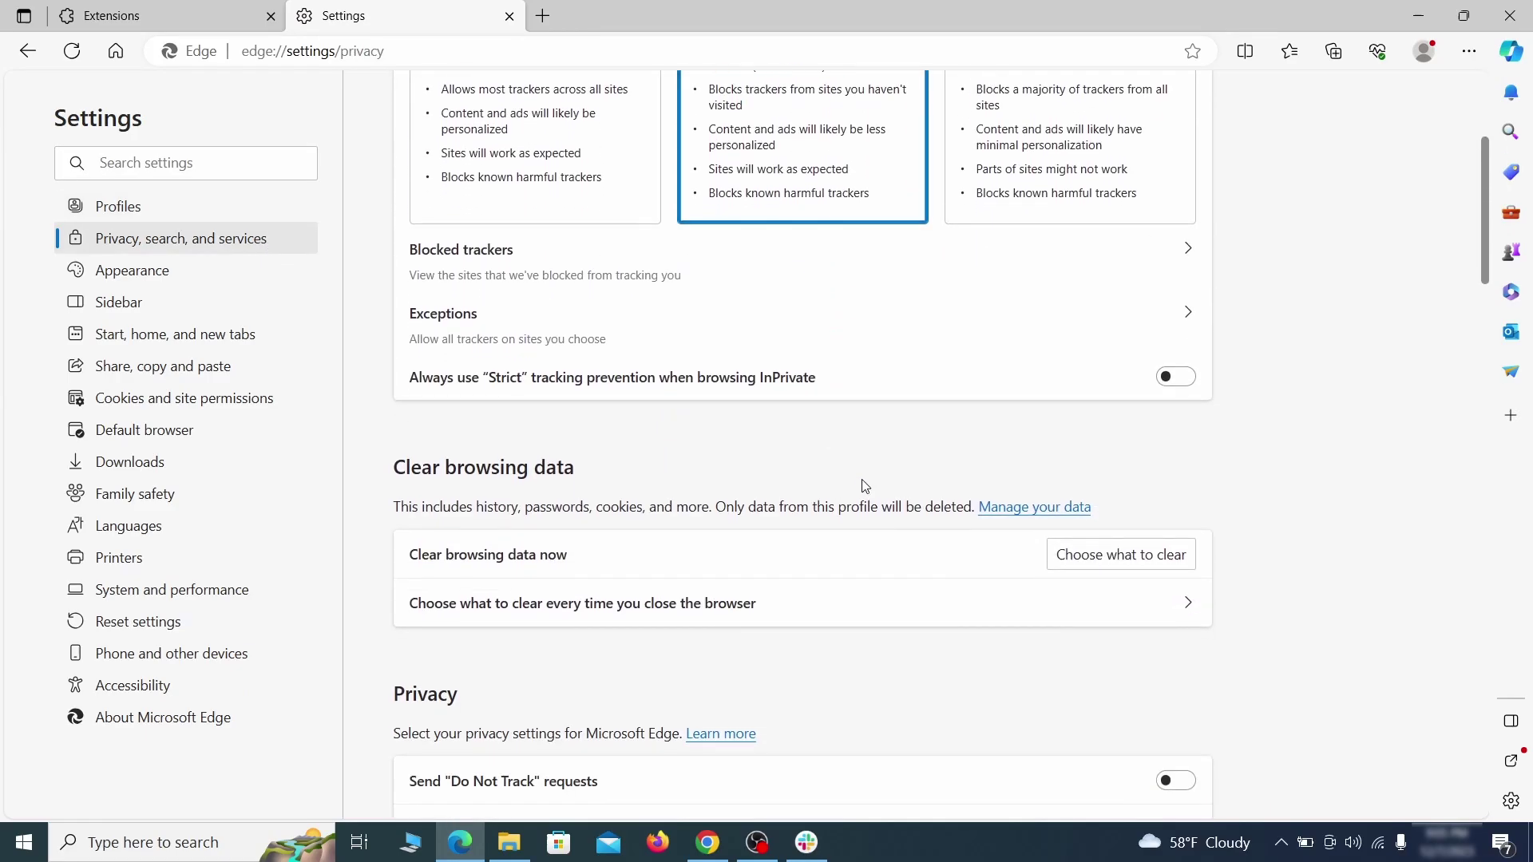
pyautogui.click(1147, 556)
pyautogui.scroll(-1, 623, 431)
pyautogui.scroll(-4, 630, 455)
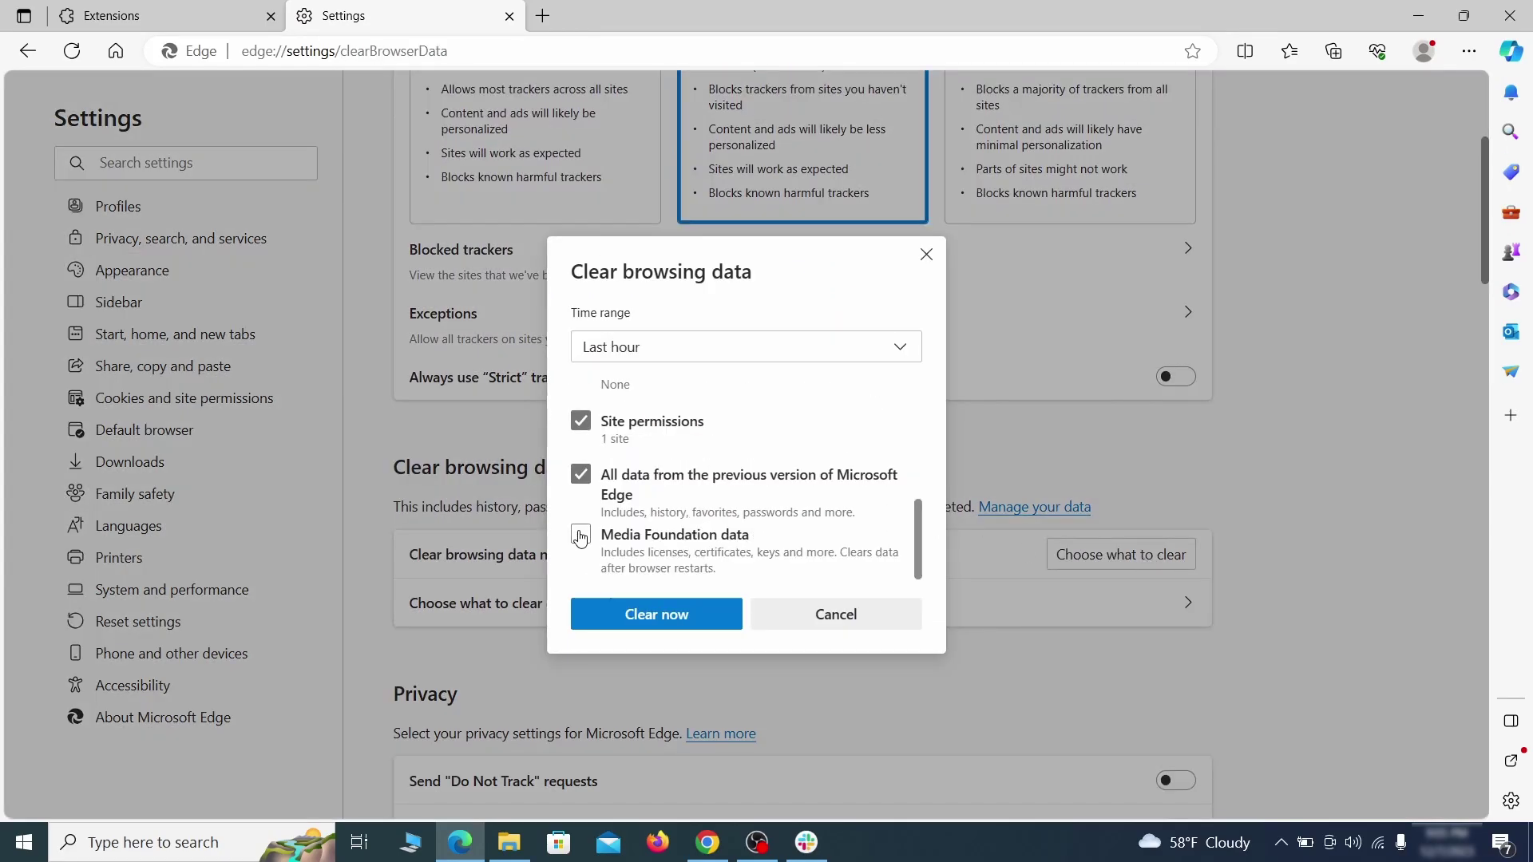
pyautogui.click(718, 617)
pyautogui.scroll(-10, 989, 456)
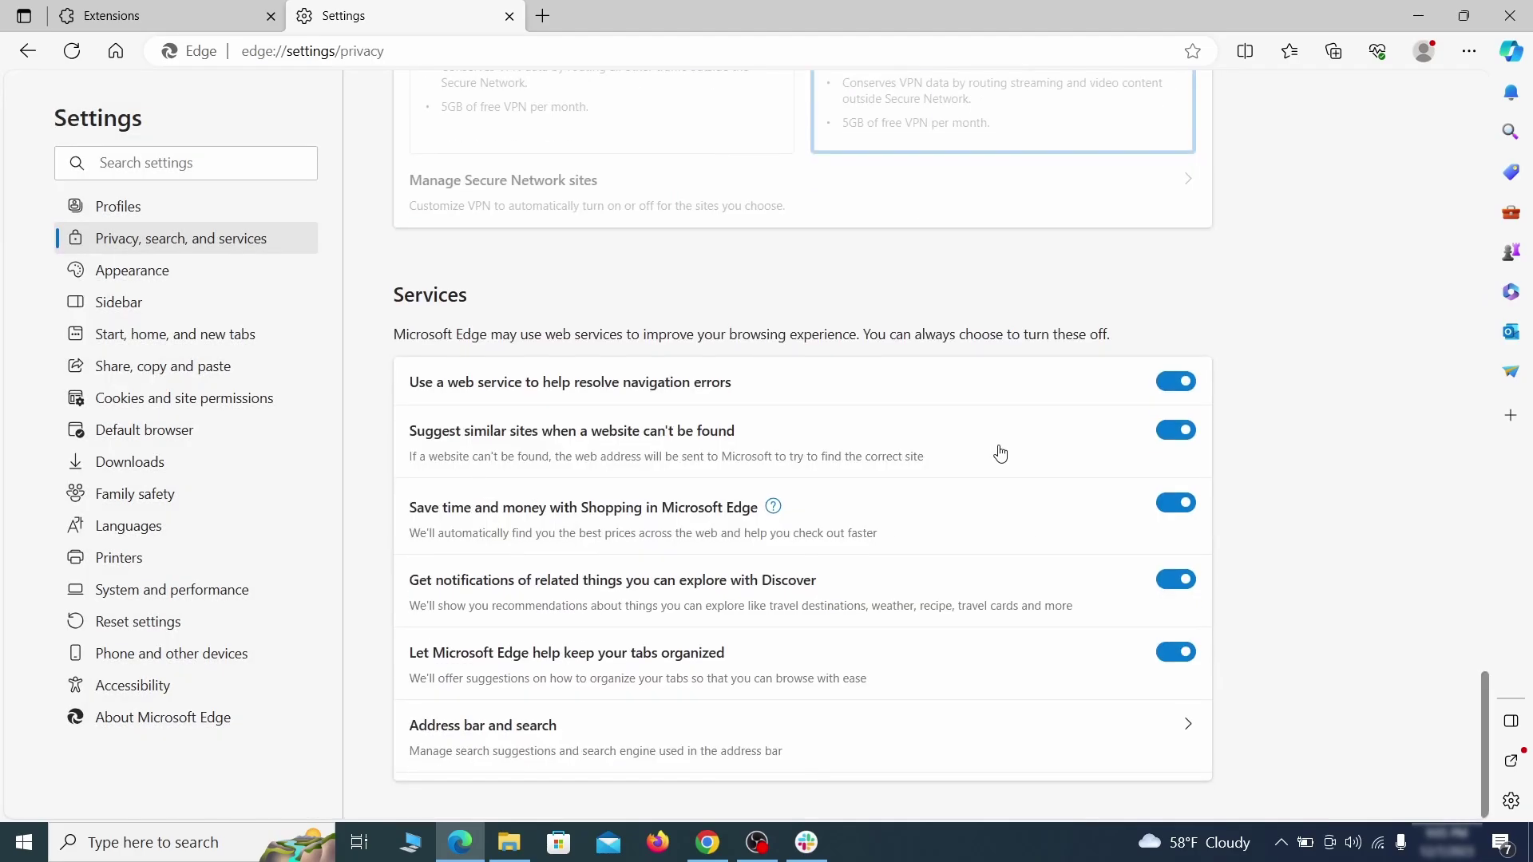
# Step: Set Google as Edge's address-bar engine and remove the ExampleRougeURL.com search engine
pyautogui.click(876, 752)
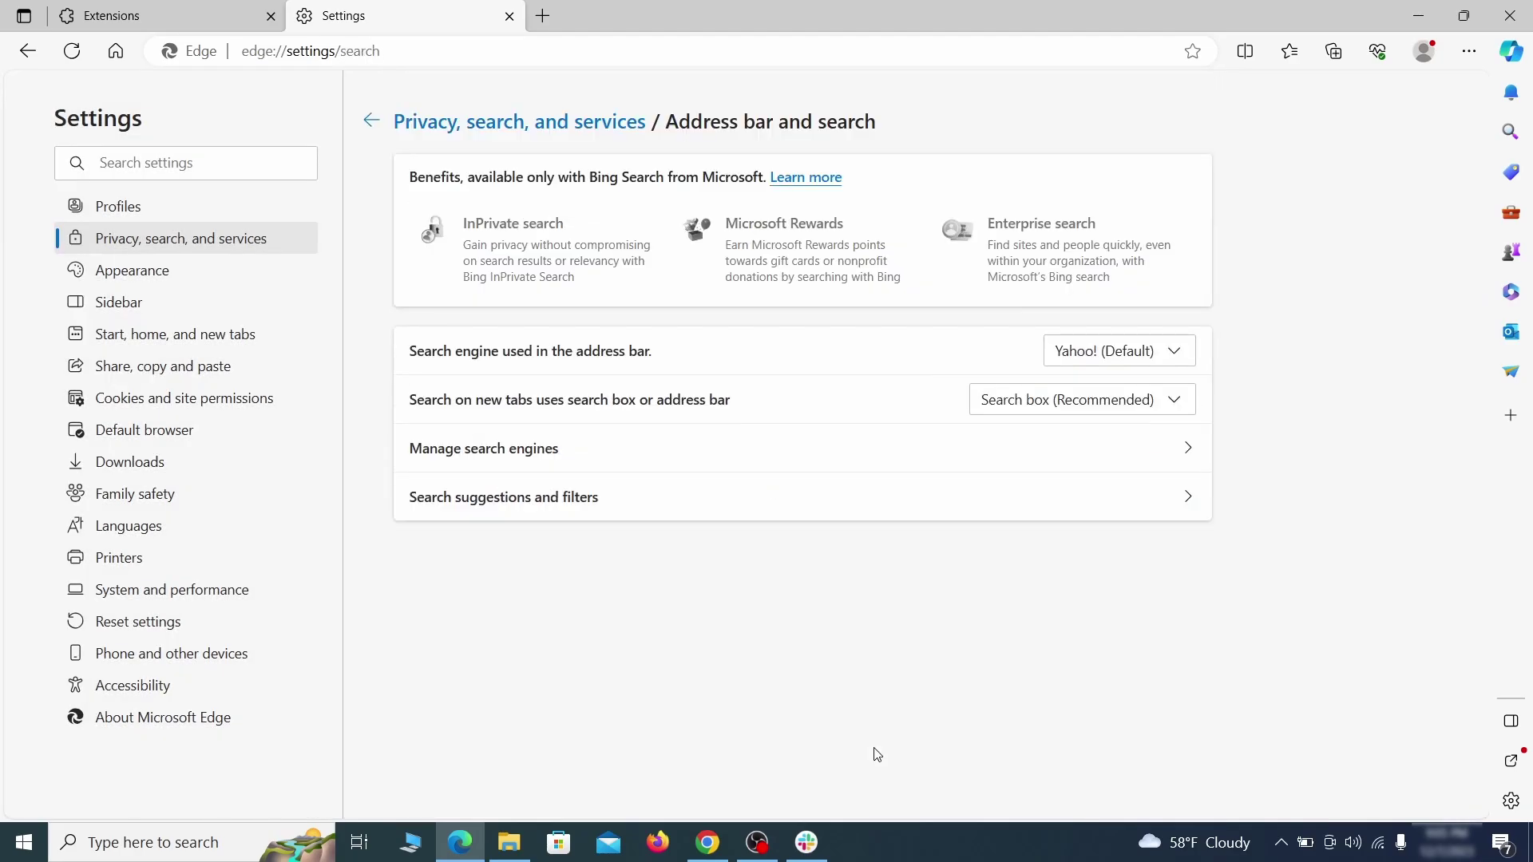
pyautogui.click(1179, 350)
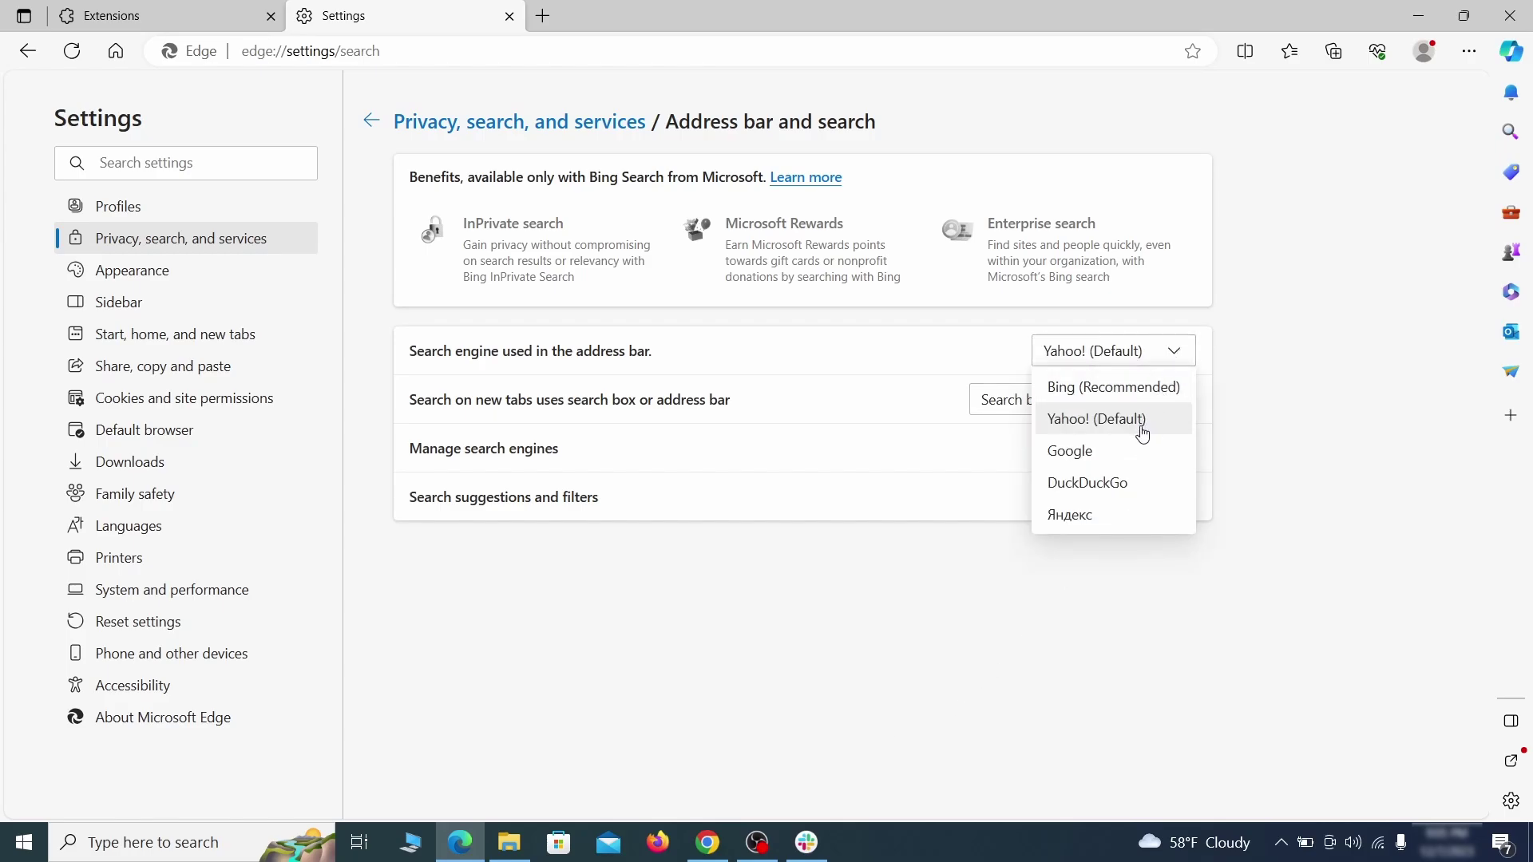
pyautogui.click(1137, 449)
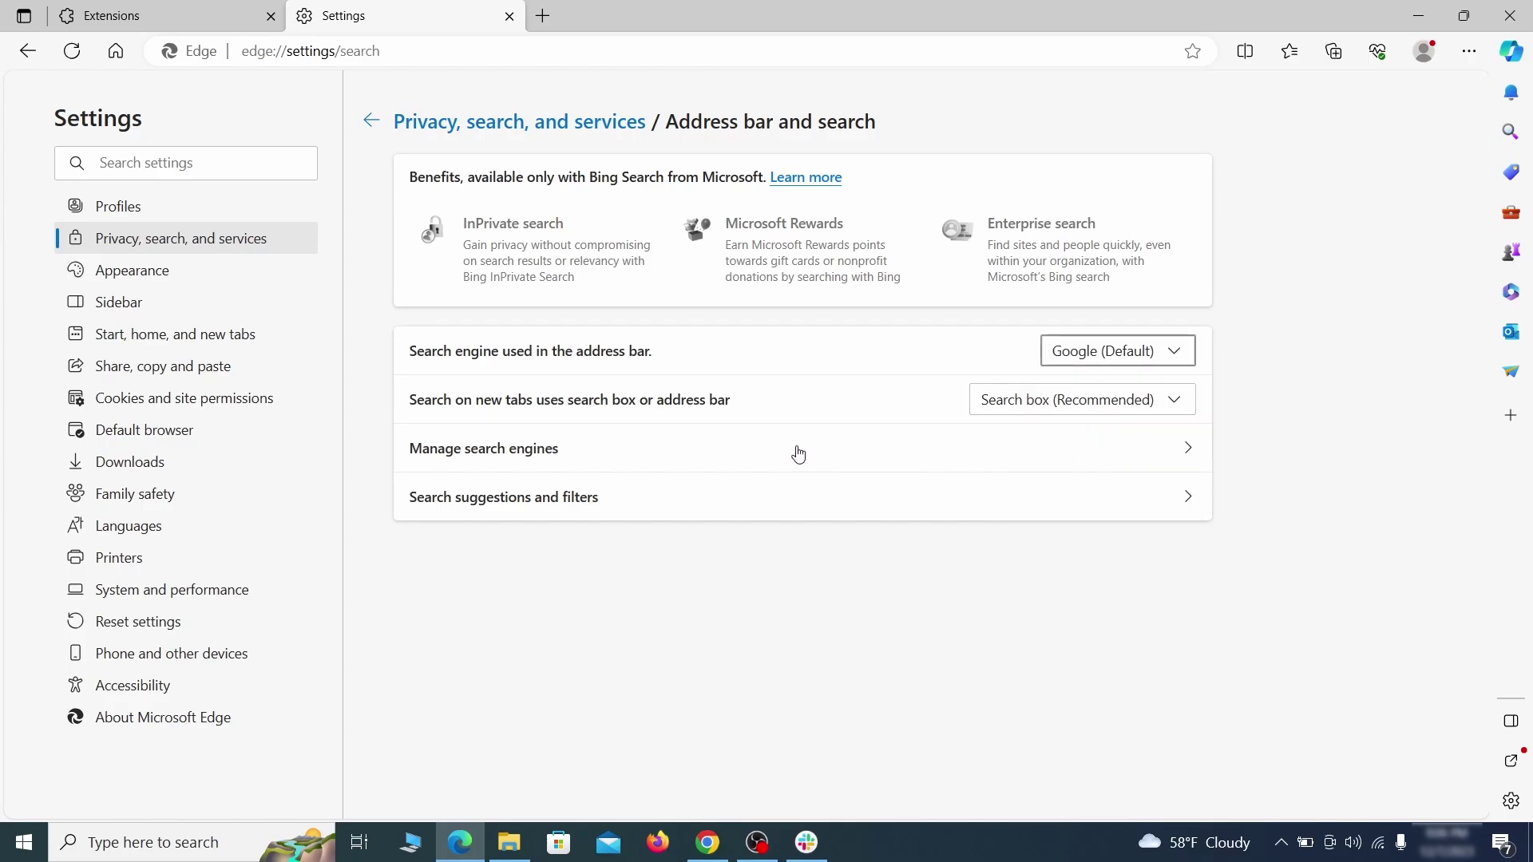
pyautogui.click(591, 459)
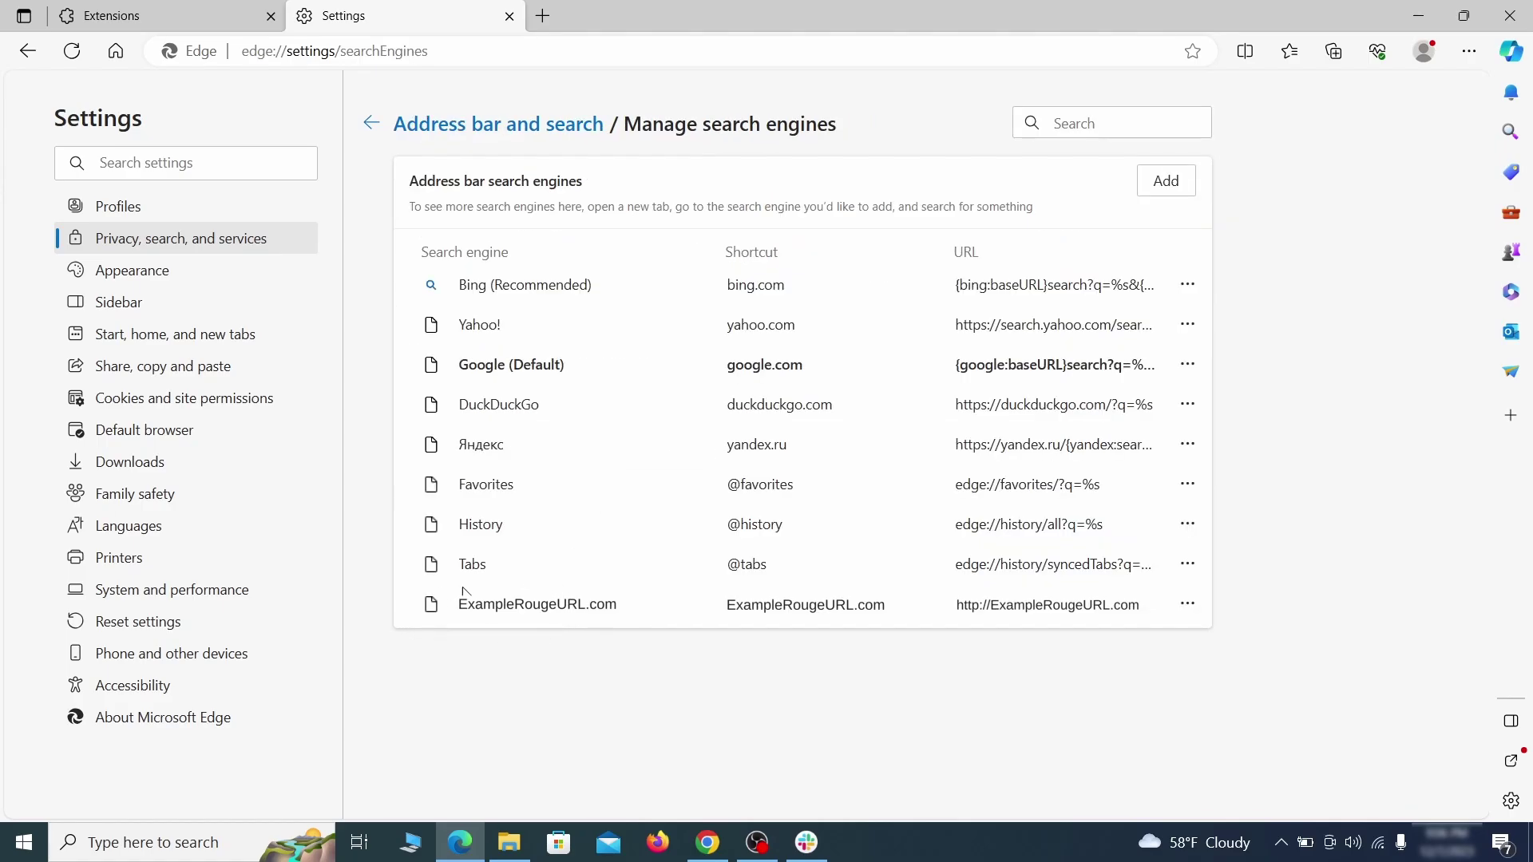
pyautogui.click(1186, 605)
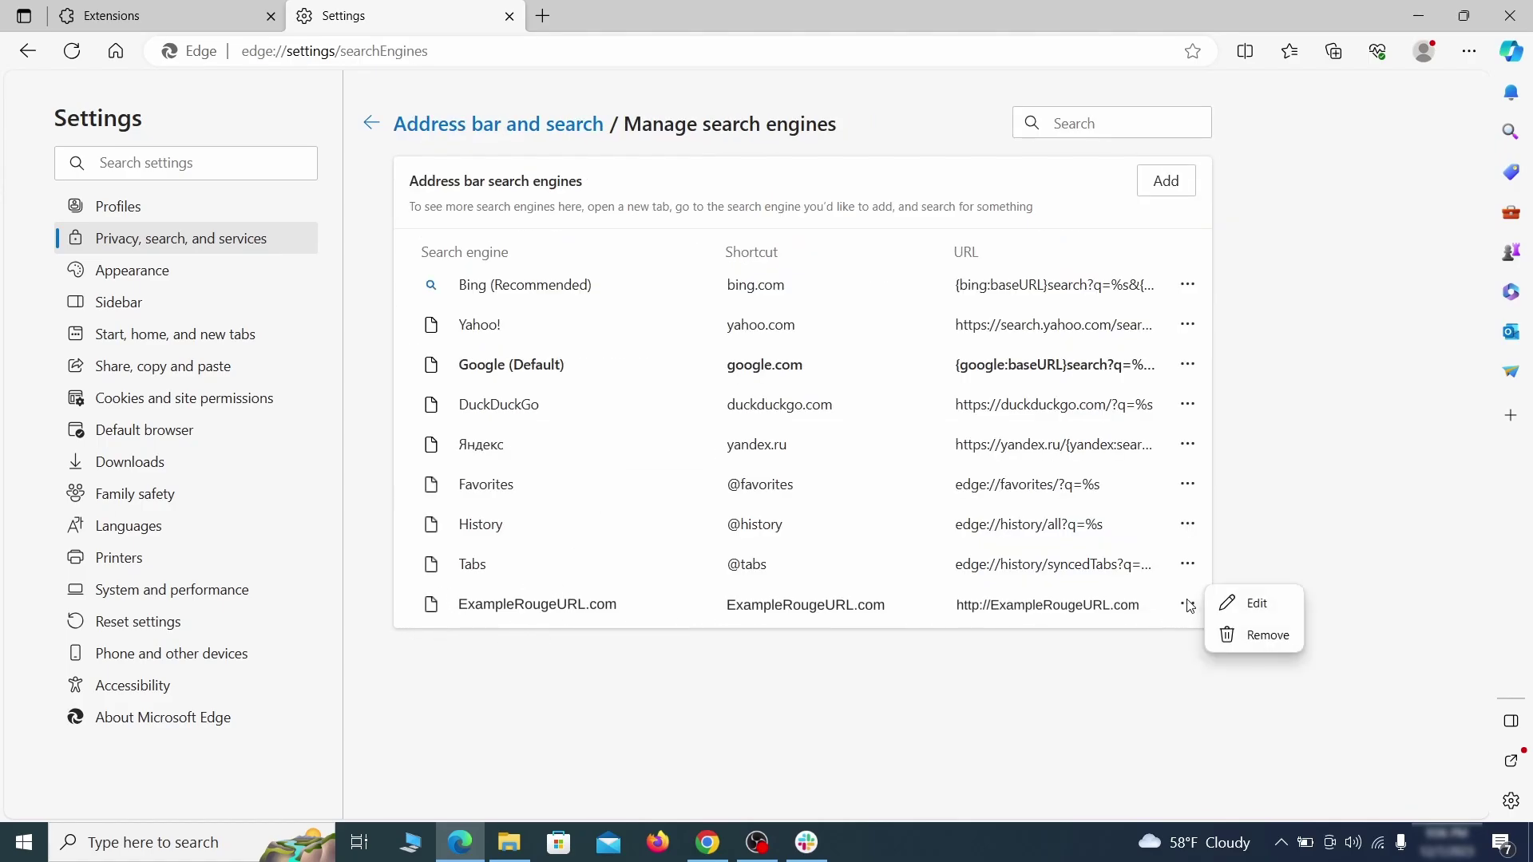
# Step: Delete the ExampleRougeURL.com search engine and remove it from Edge's startup pages
pyautogui.click(1267, 636)
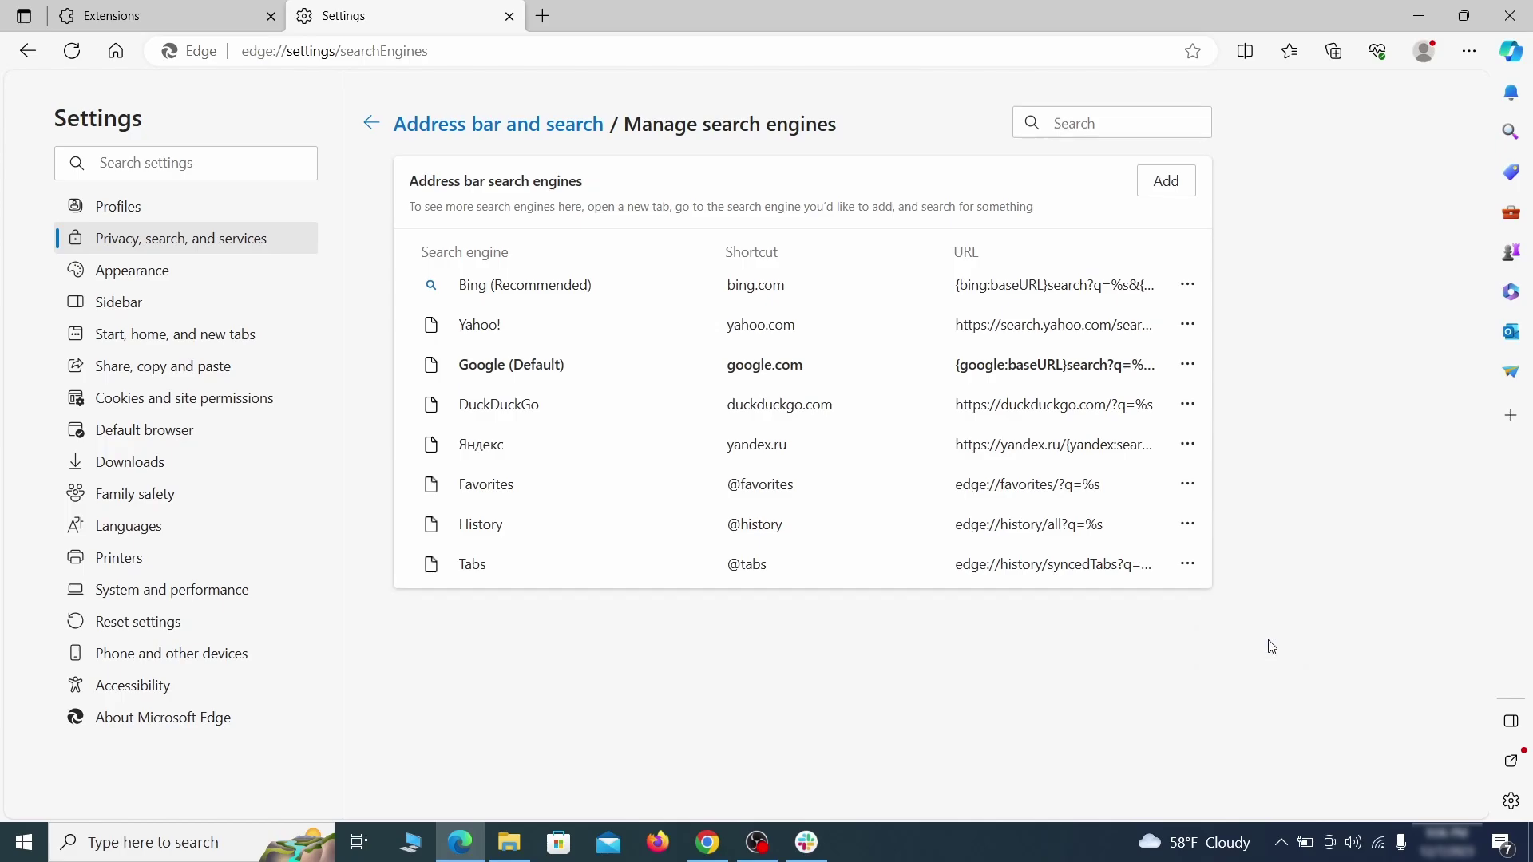
pyautogui.click(189, 334)
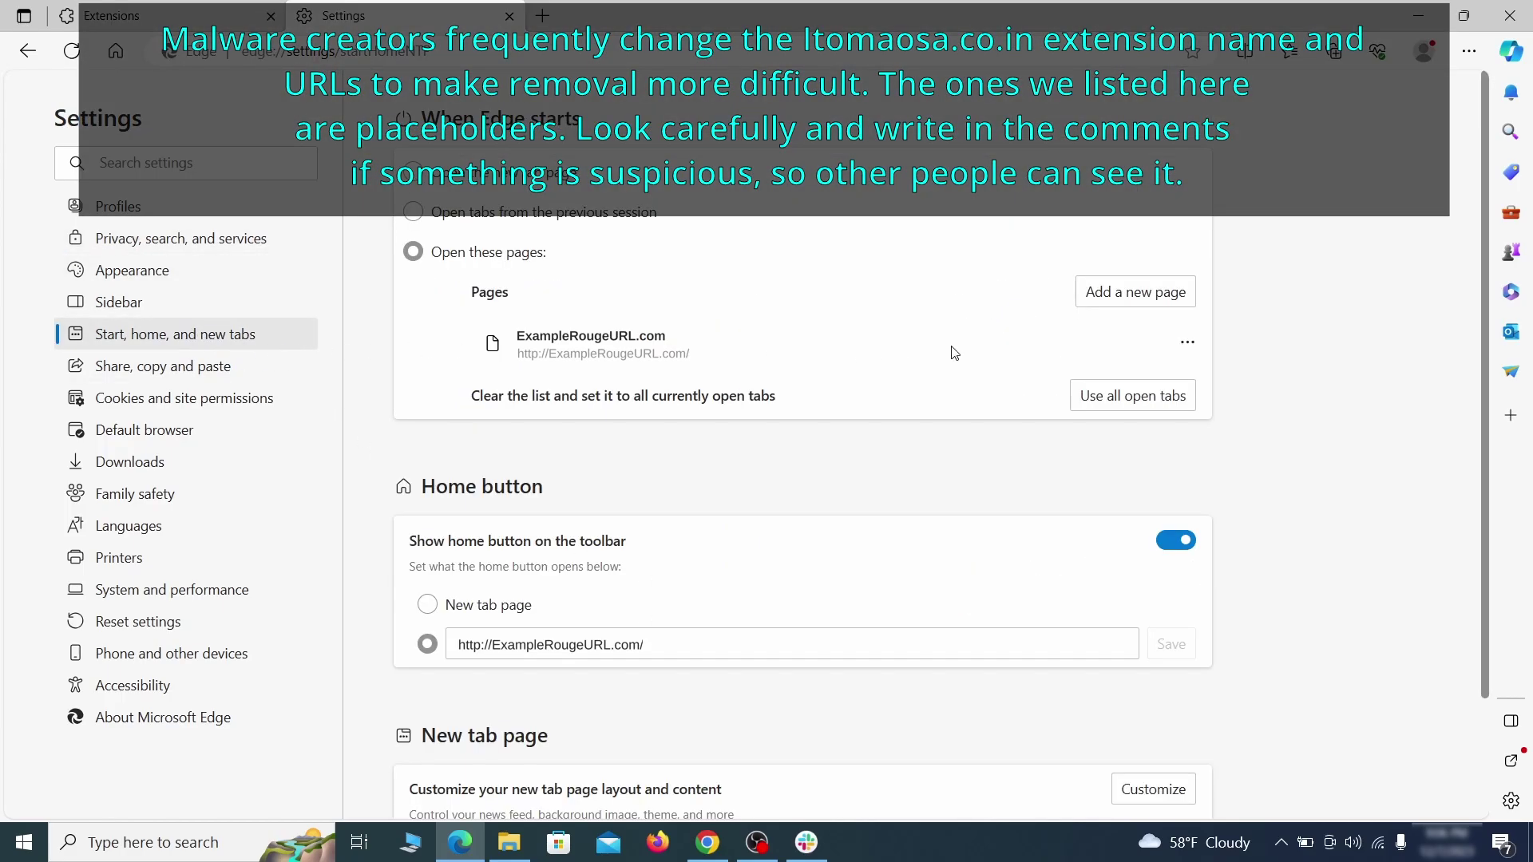
pyautogui.click(1188, 351)
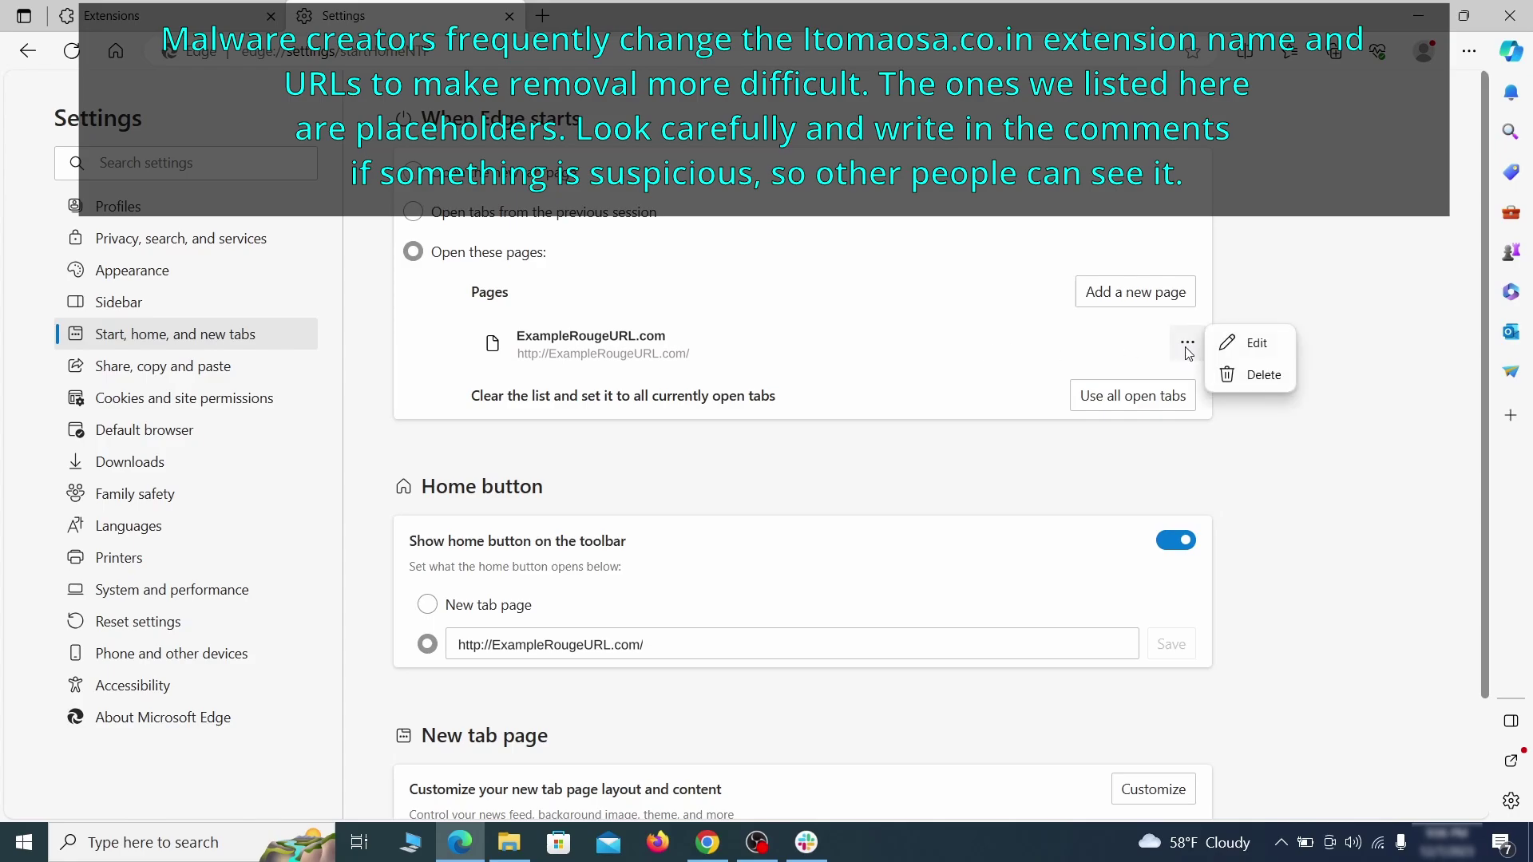
pyautogui.click(1249, 377)
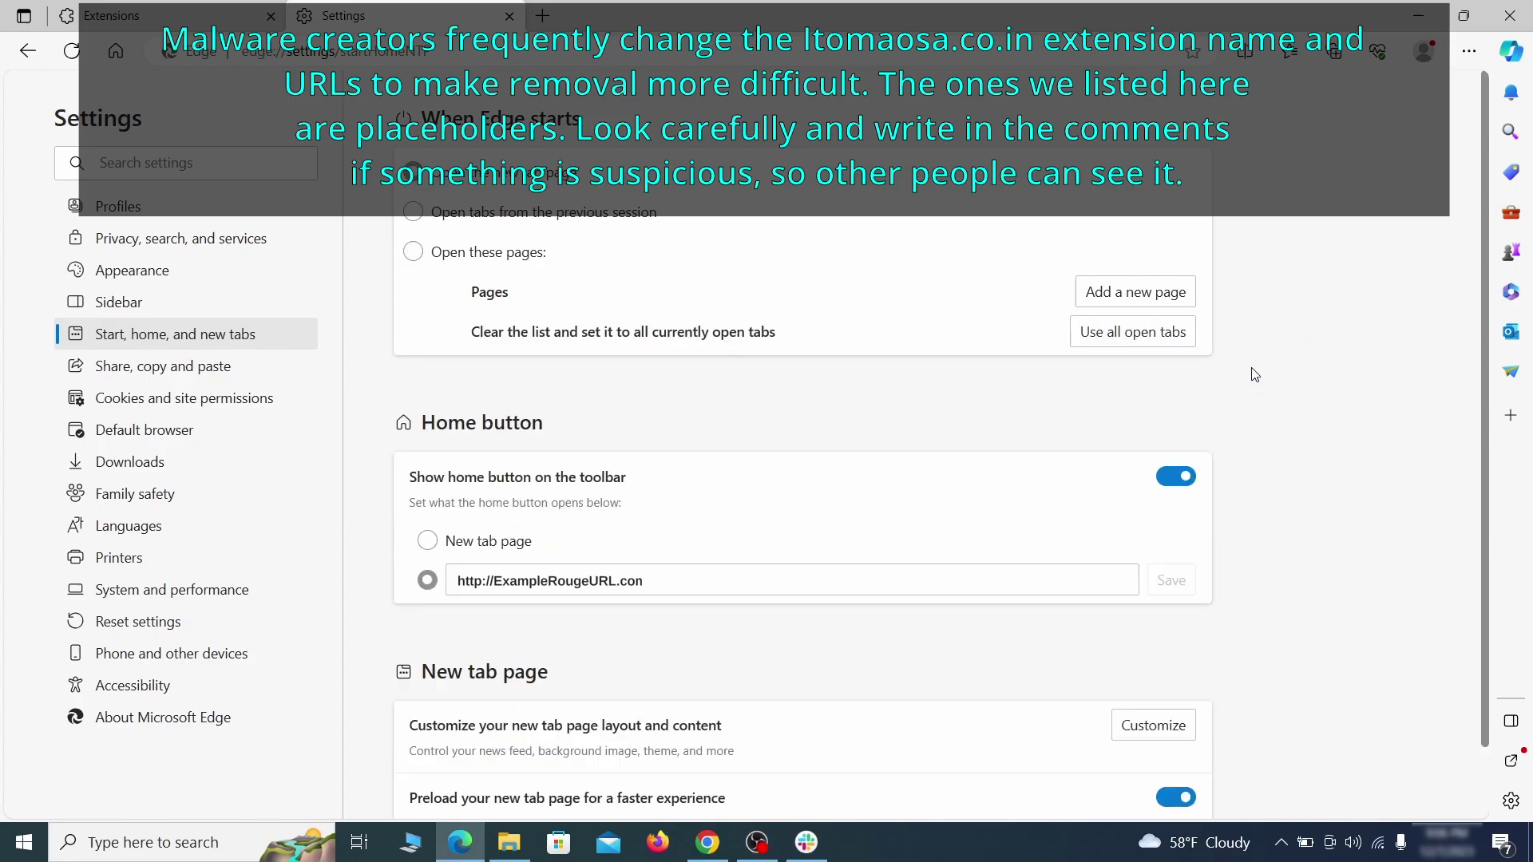
# Step: Clear the rogue home button address and set it to open the New tab page
pyautogui.click(666, 574)
pyautogui.hotkey('ctrl', 'a')
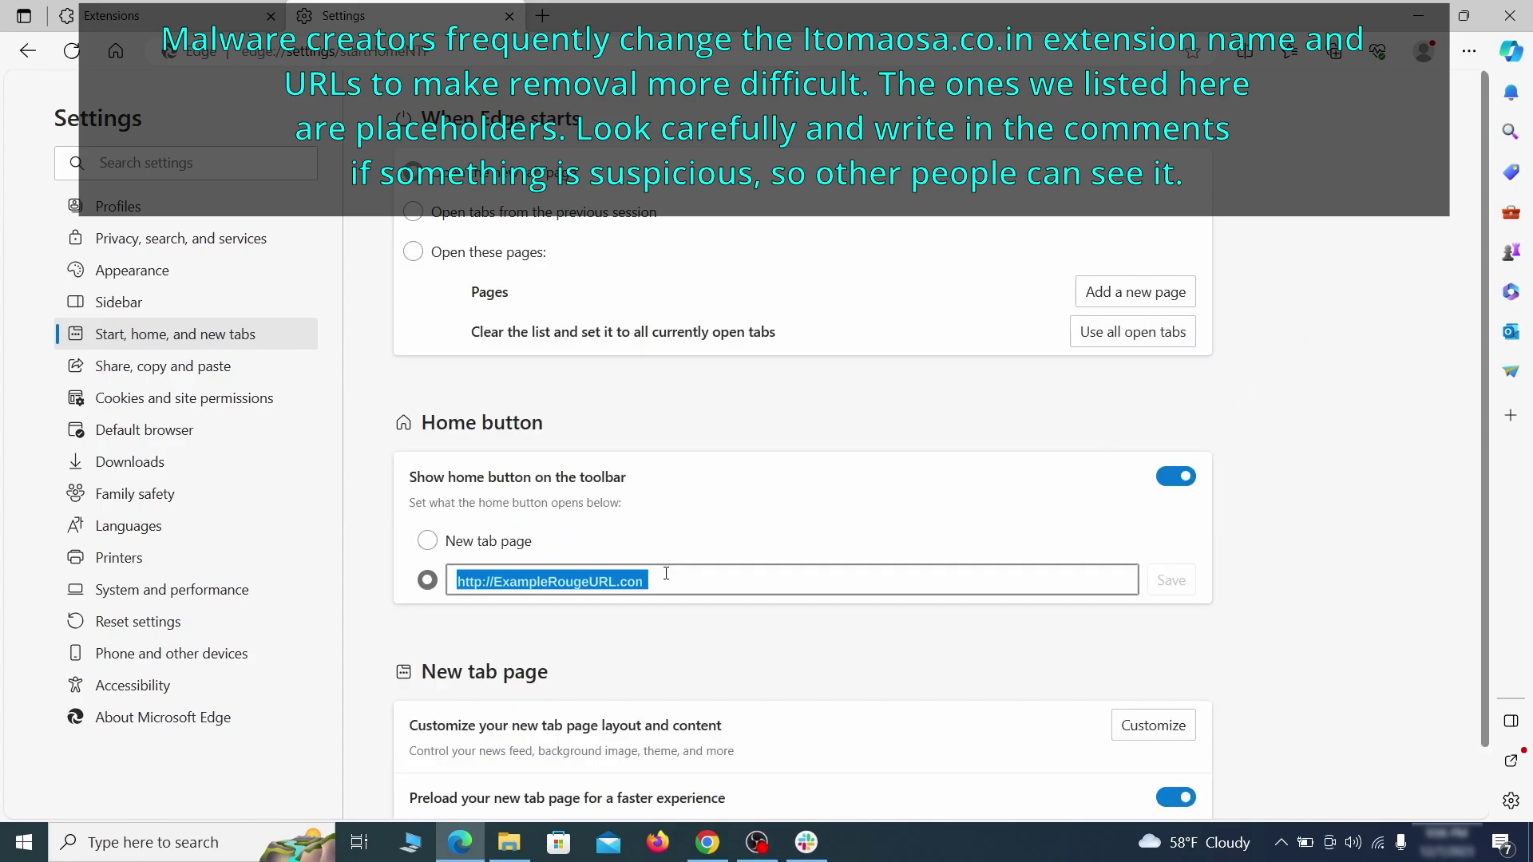
pyautogui.press('BackSpace')
pyautogui.click(428, 542)
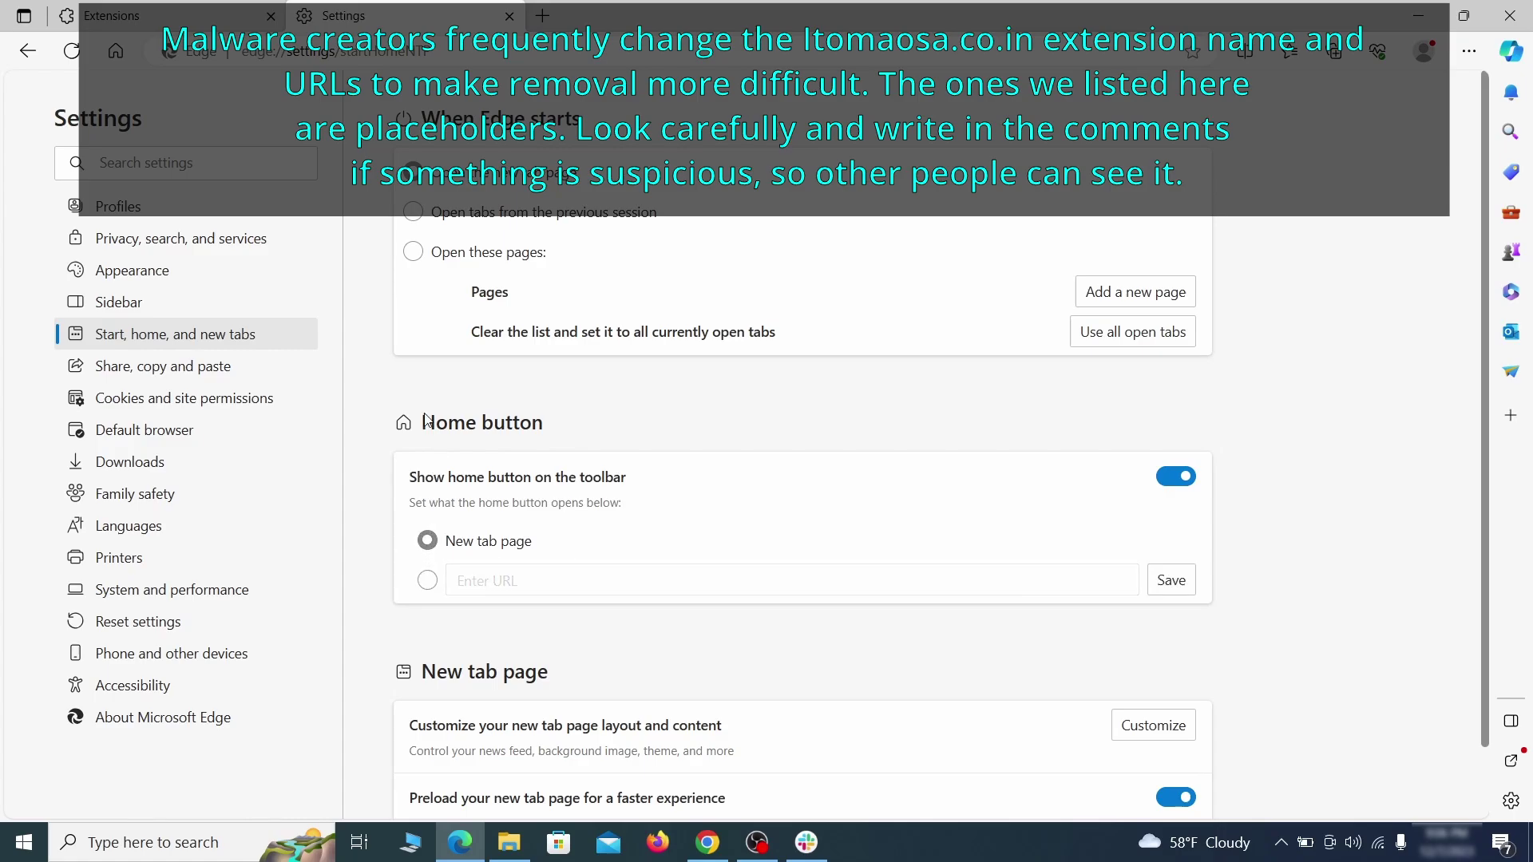
# Step: Remove ExampleRougeURL.com from the Allow list under Notifications site permissions
pyautogui.click(274, 400)
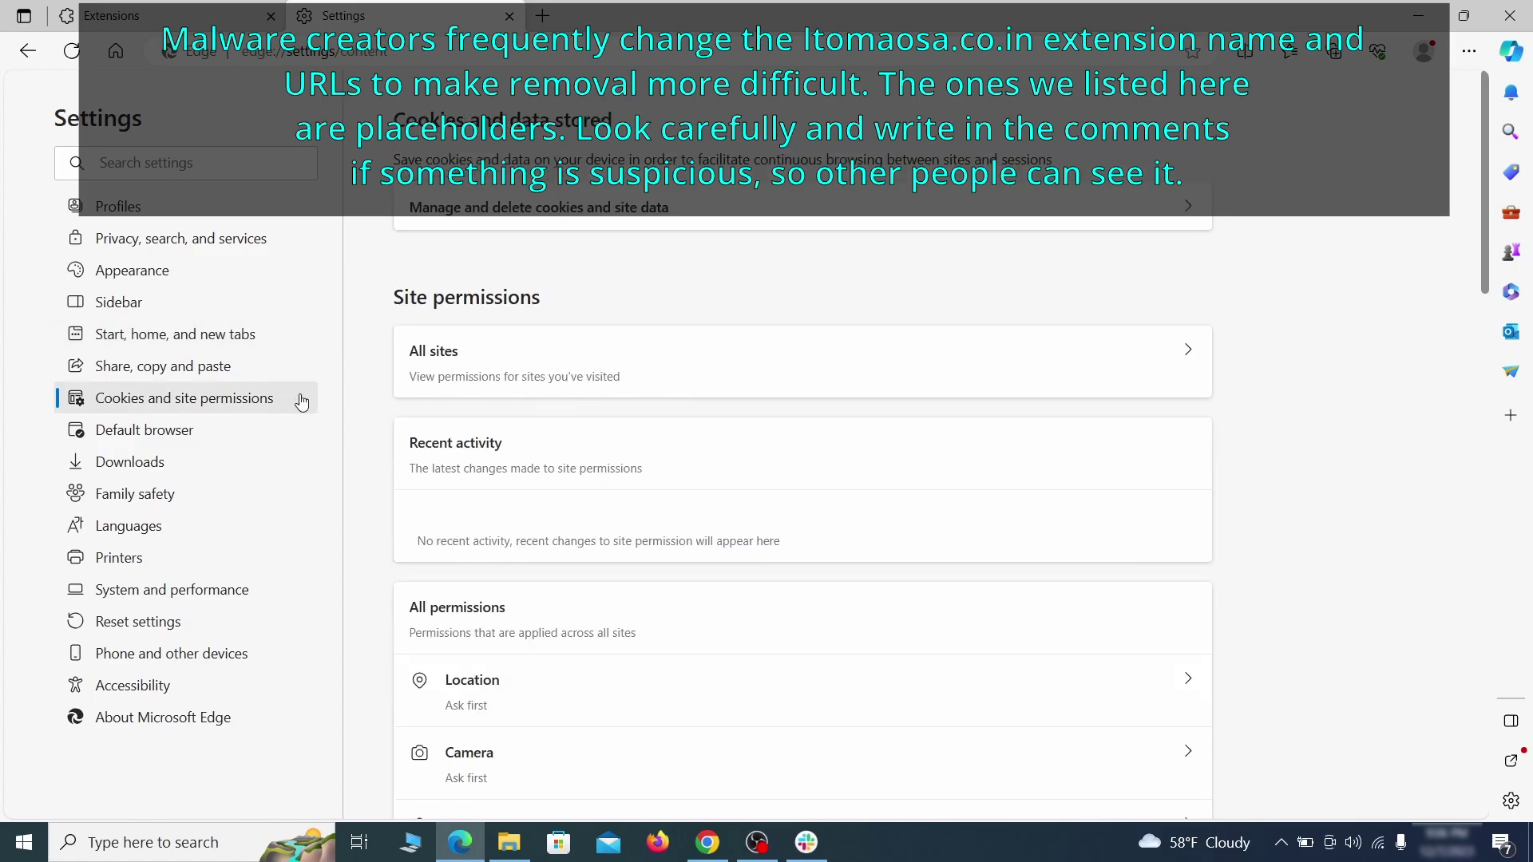
pyautogui.scroll(-1, 739, 416)
pyautogui.scroll(-2, 741, 417)
pyautogui.scroll(-1, 740, 417)
pyautogui.scroll(-1, 741, 419)
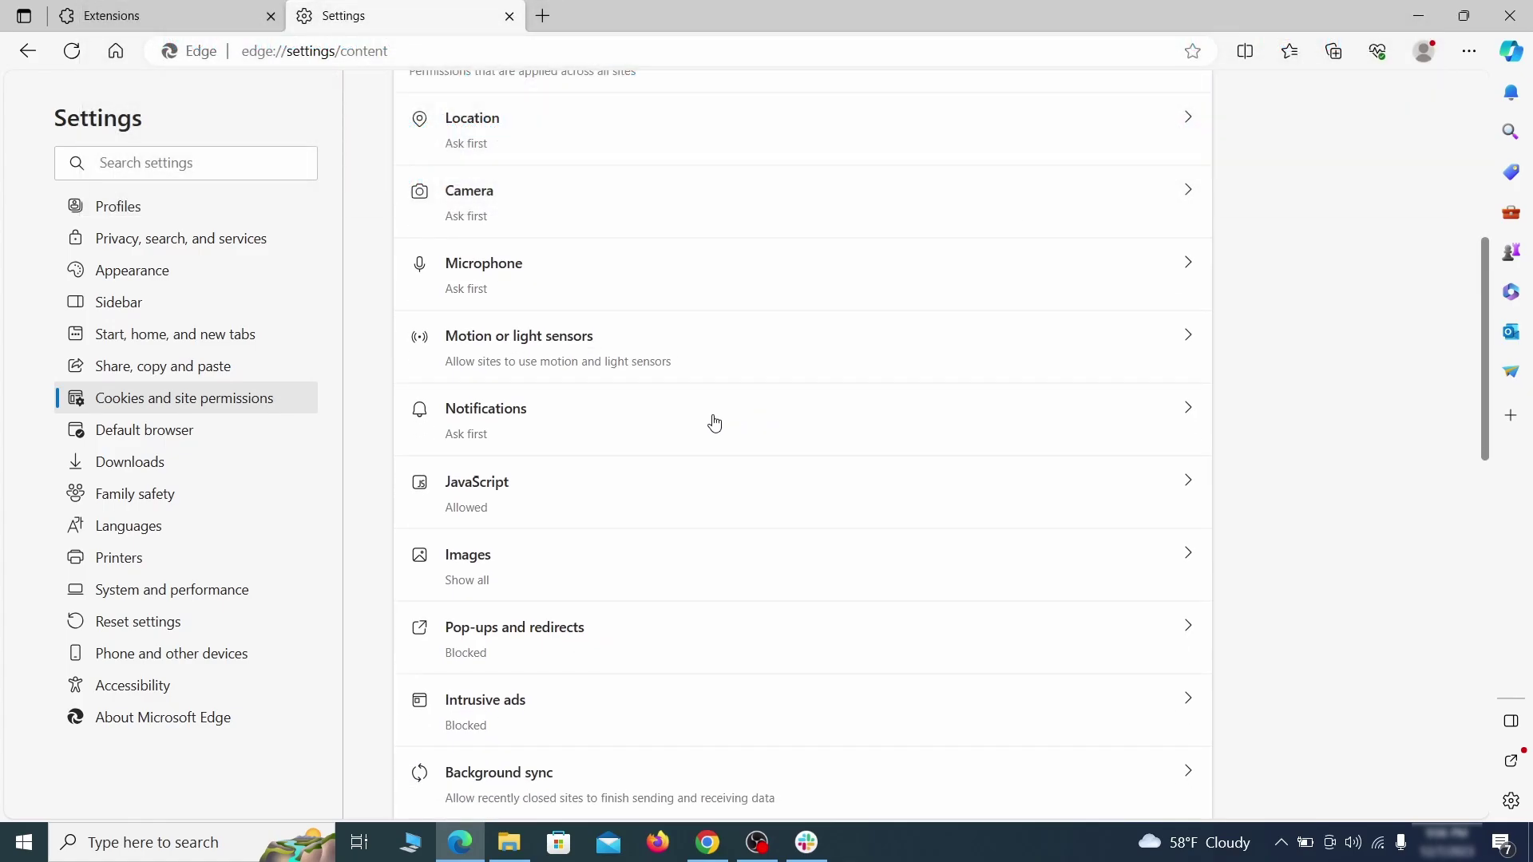
pyautogui.click(714, 423)
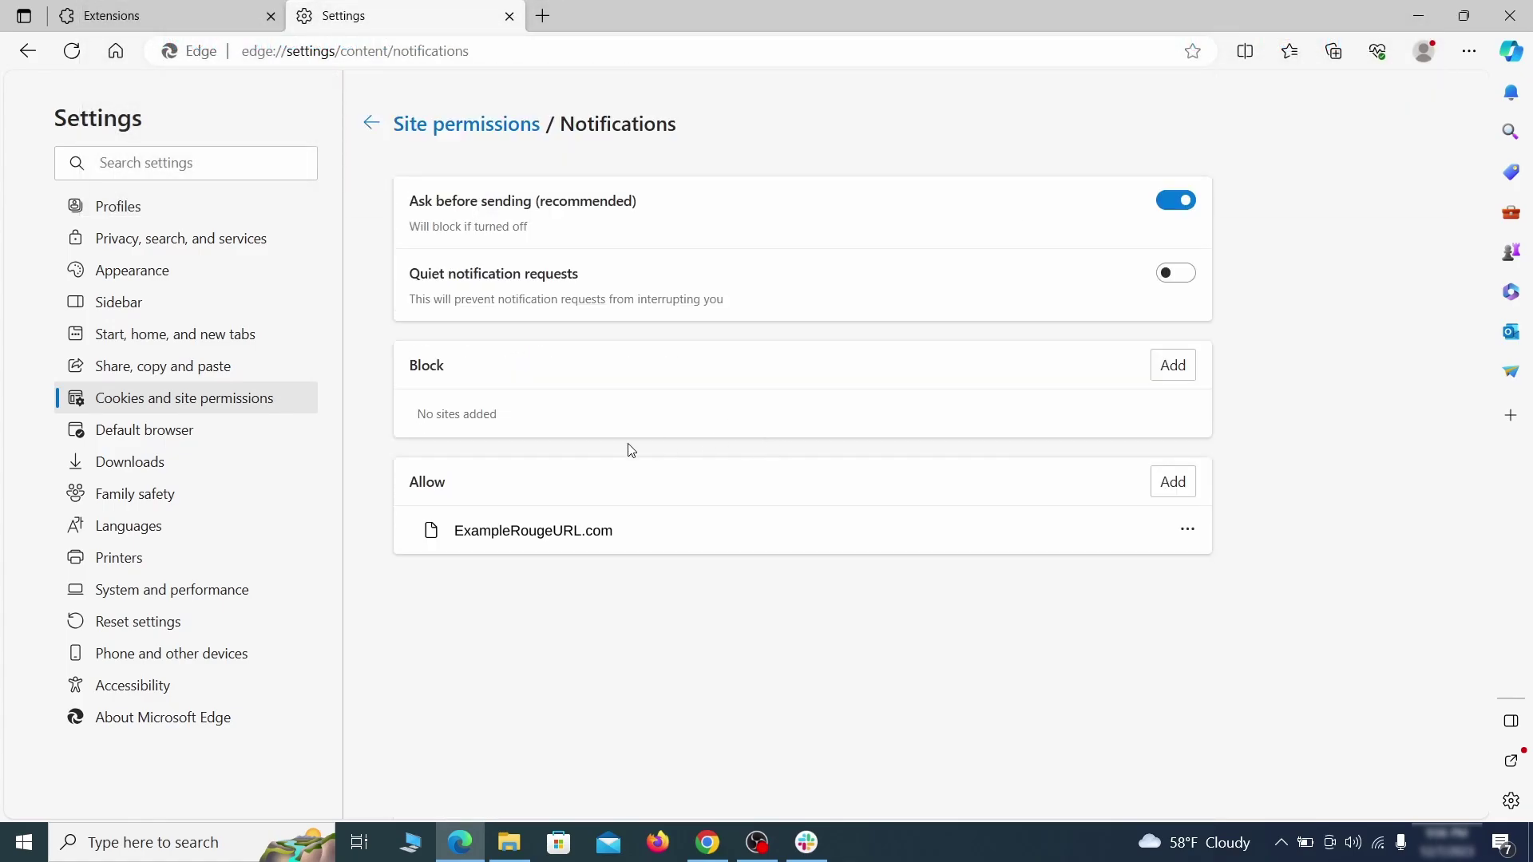
pyautogui.click(1188, 530)
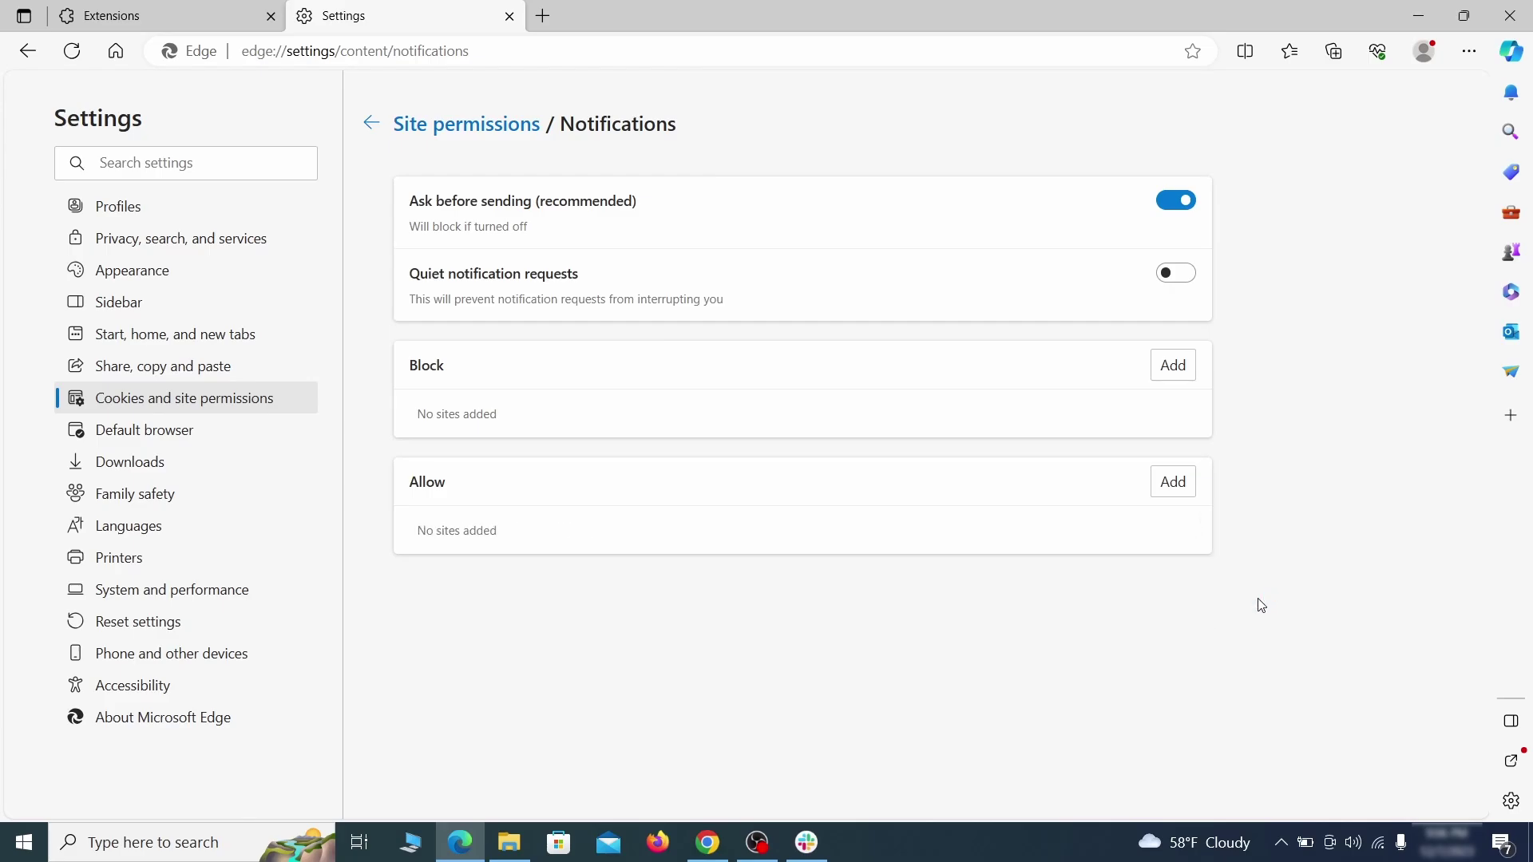